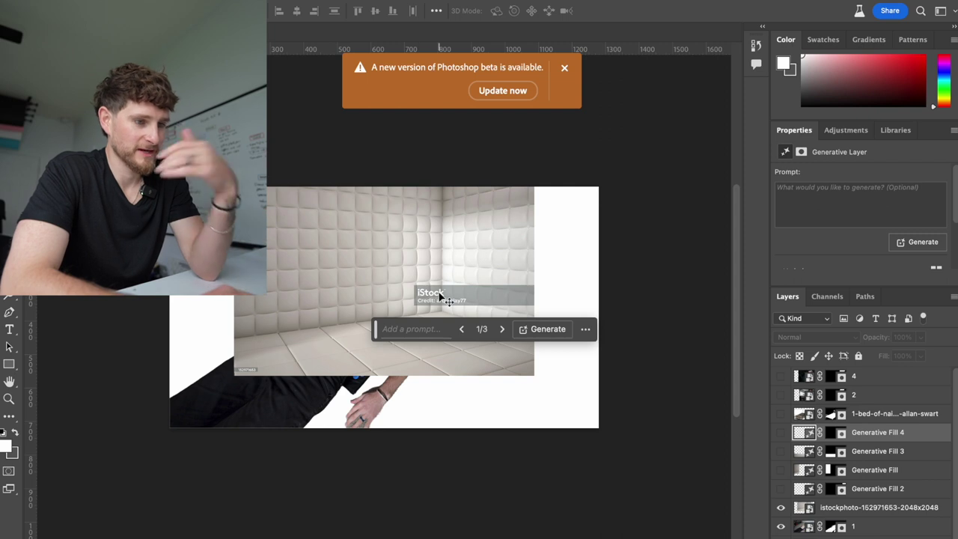
Show the Generative Fill 2, Generative Fill, Generative Fill 3 and Generative Fill 4 layers above the padded-room photo.
click(780, 488)
click(780, 469)
click(780, 450)
click(780, 432)
Preview the bed-of-nails layer and layers 2 and 4, and hide them again.
click(780, 413)
click(780, 394)
click(780, 376)
click(780, 394)
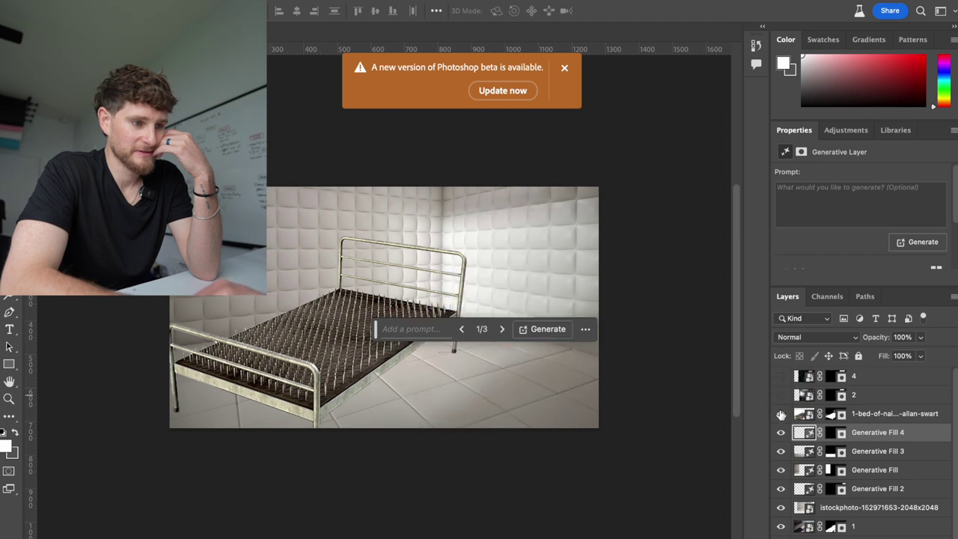
click(781, 413)
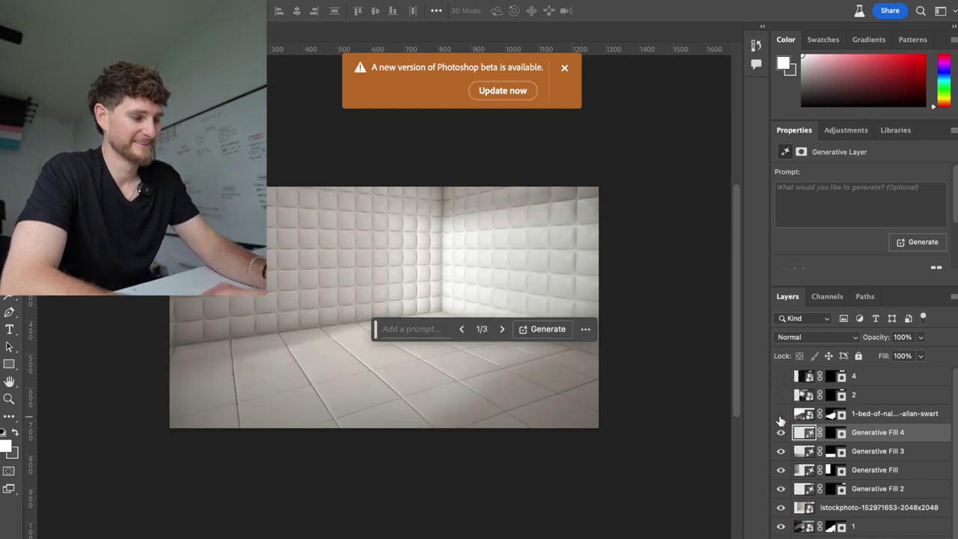
Place DSC00823.JPG from the 100MSDCF folder into the document as a new layer filling the canvas.
key(super+Tab)
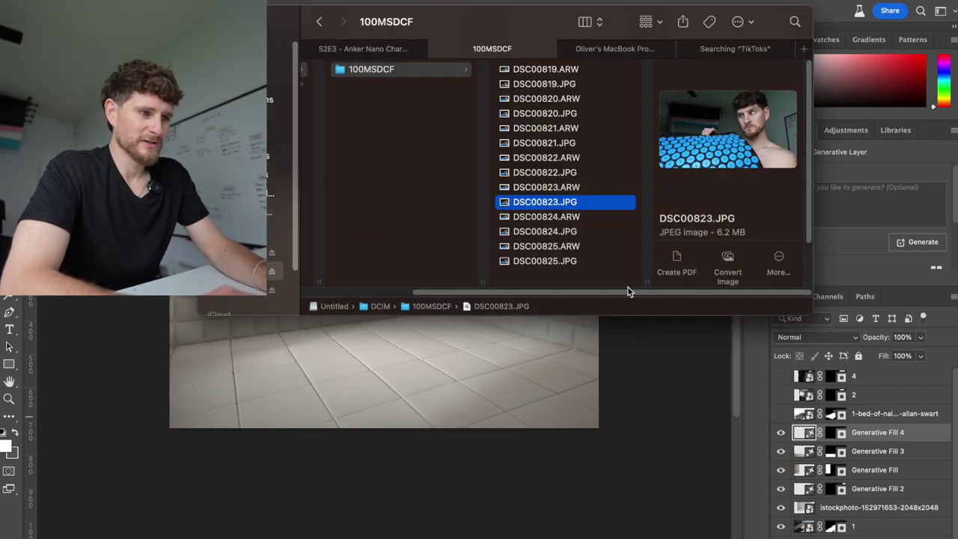
click(597, 209)
drag(597, 210, 481, 373)
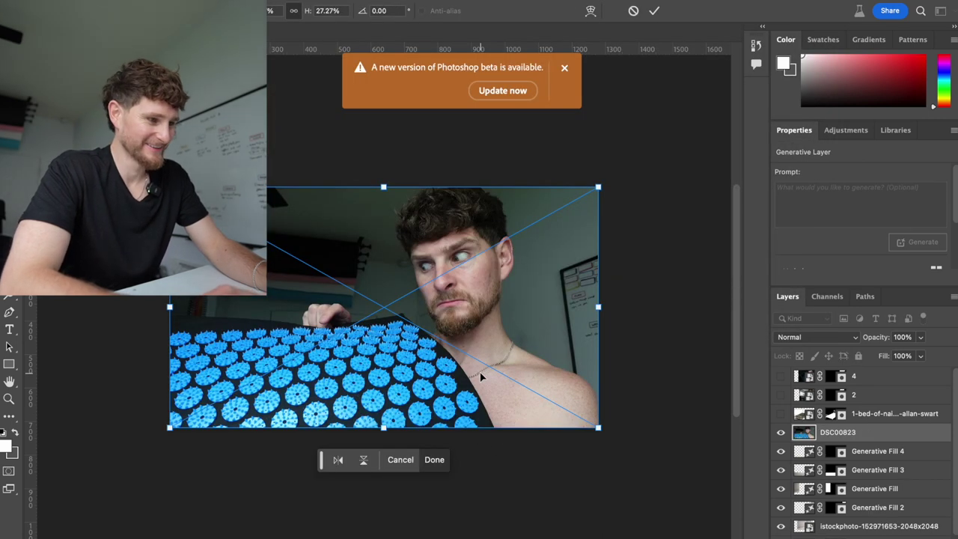
click(434, 464)
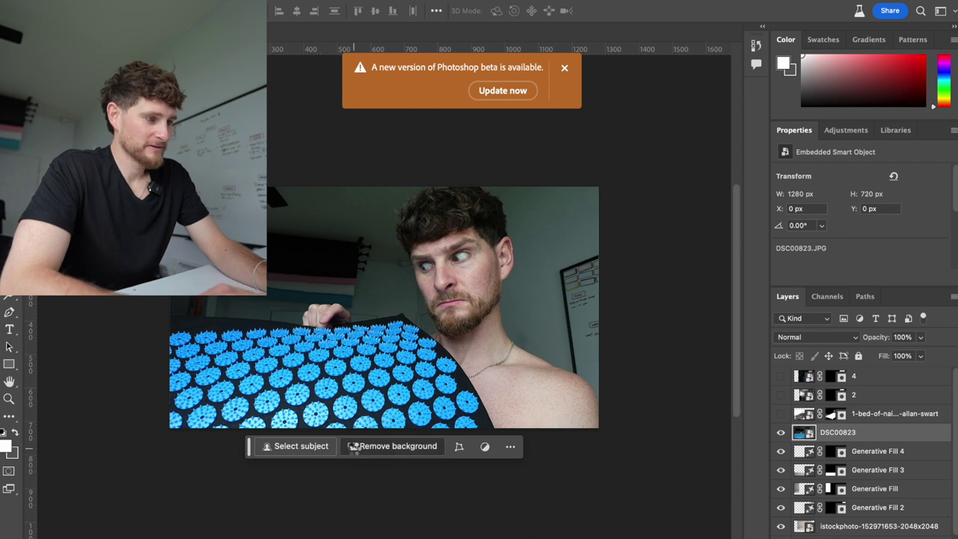
Try removing the DSC00823 photo's background automatically and rotating the cutout about -8.55°, and undo both changes.
click(353, 446)
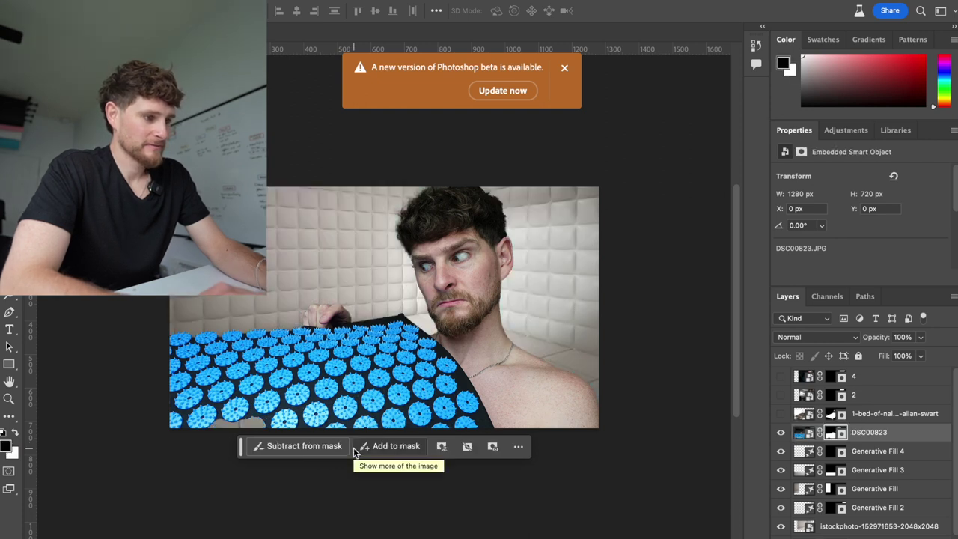
key(ctrl+t)
drag(613, 182, 581, 154)
drag(513, 273, 533, 283)
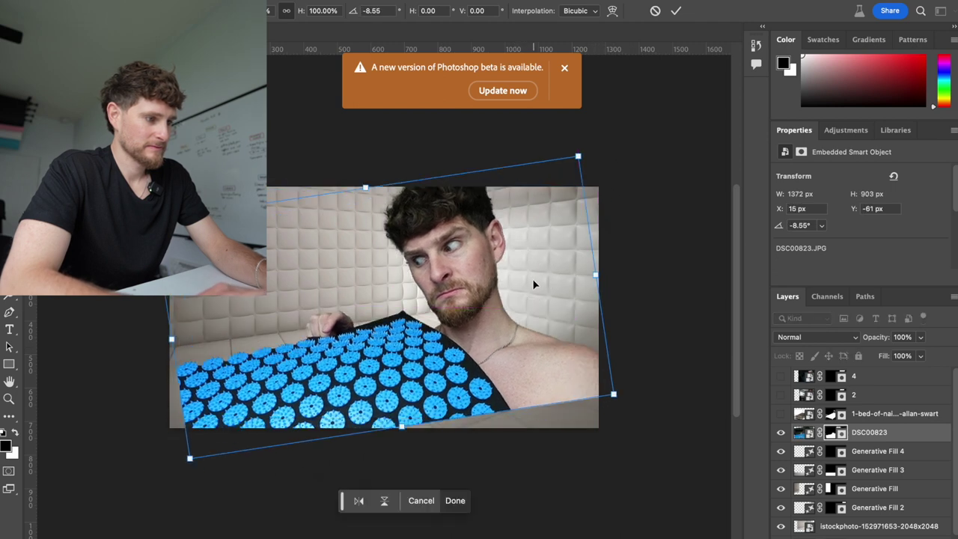
key(ctrl+z)
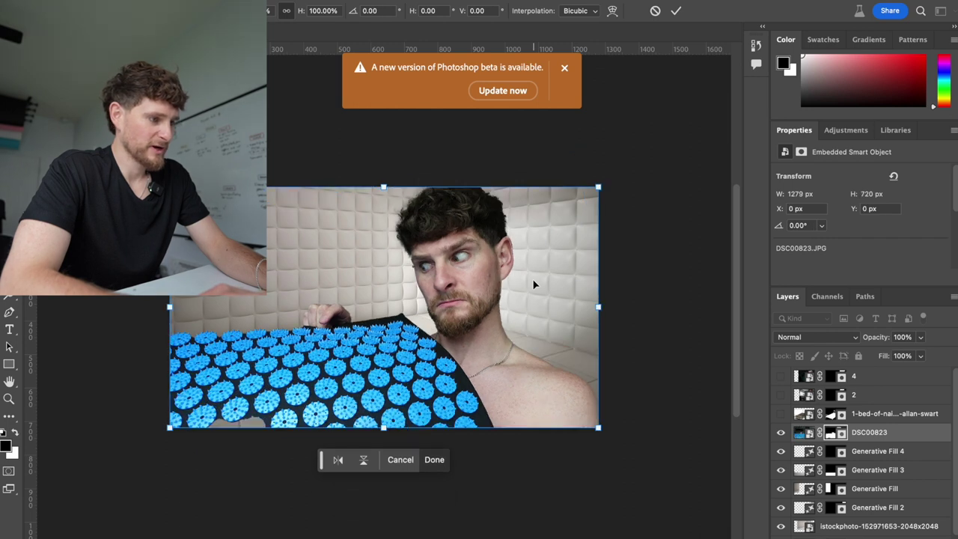
click(433, 459)
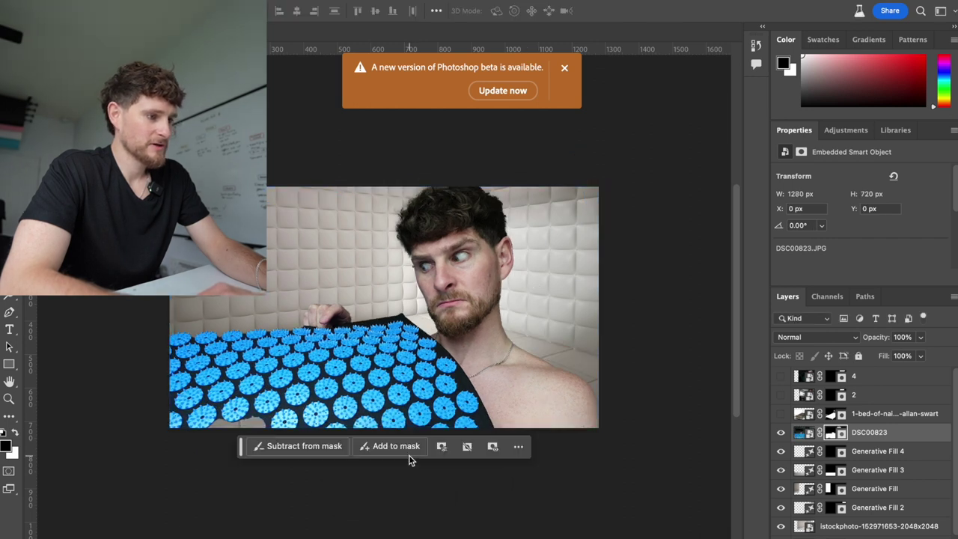
key(ctrl+z)
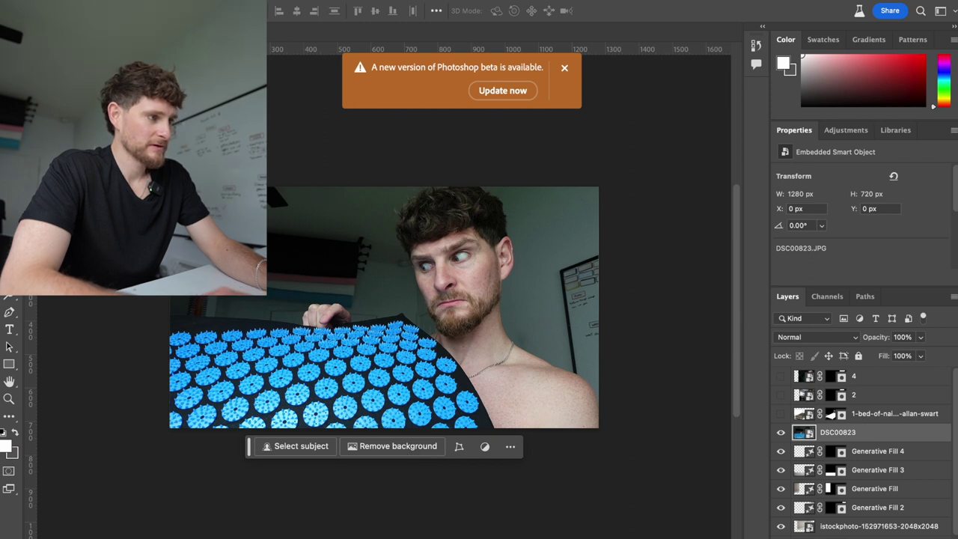
Select the man's shoulder and part of his face plus the whole spiked mat and hand with the Quick Selection tool.
key(w)
mouse_move(442, 221)
mouse_down()
mouse_move(474, 289)
mouse_move(474, 363)
mouse_move(502, 394)
mouse_move(550, 416)
mouse_up()
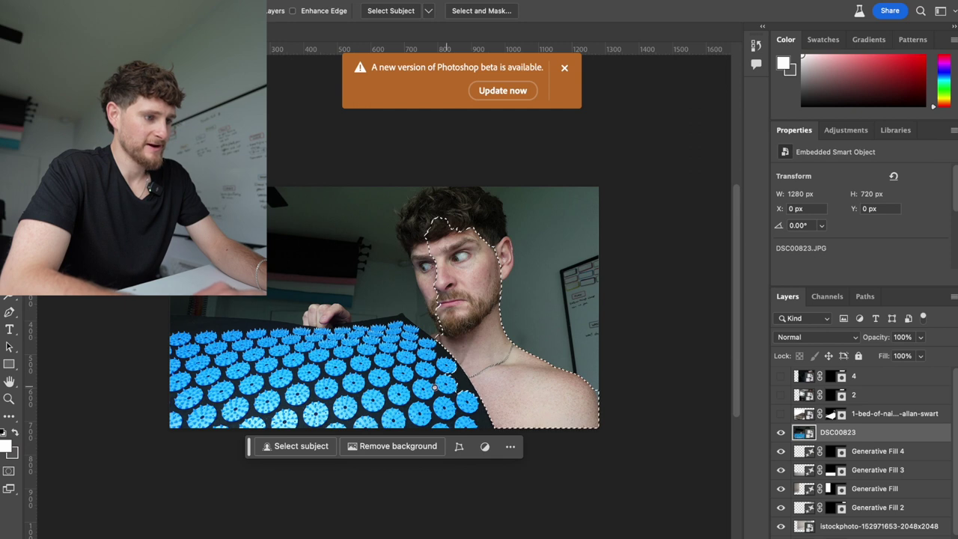
mouse_move(177, 417)
mouse_down()
mouse_move(188, 356)
mouse_move(181, 326)
mouse_move(279, 338)
mouse_move(392, 321)
mouse_up()
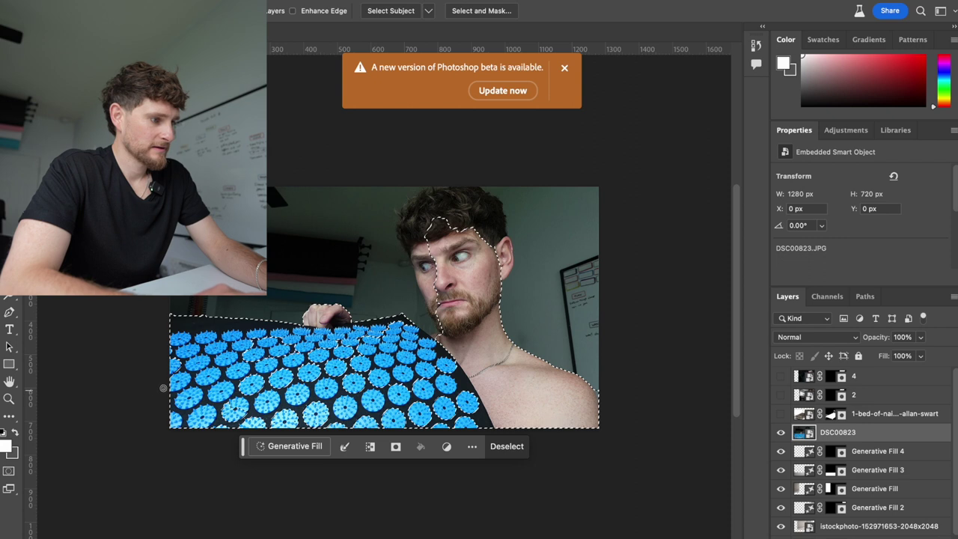
key(bracketright)
key(bracketright)
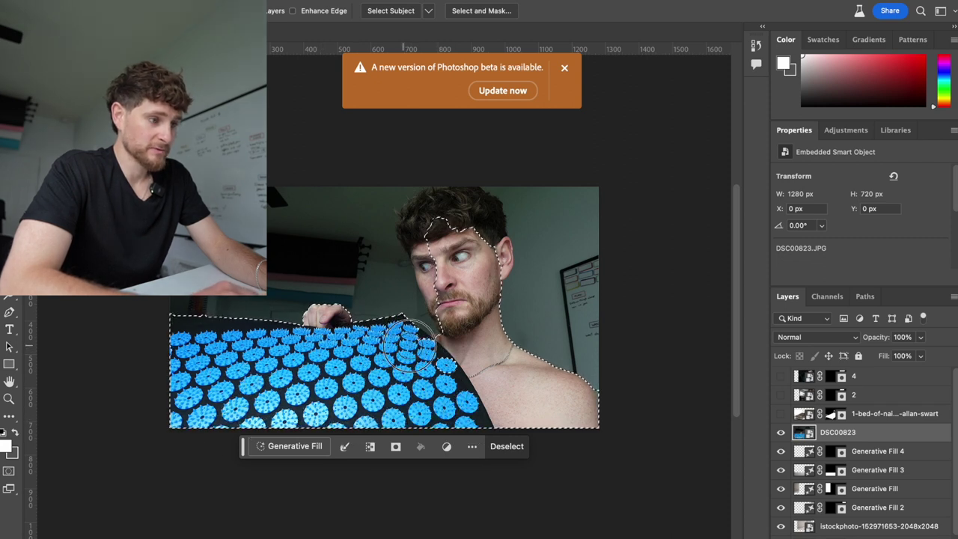
key(bracketleft)
key(bracketleft)
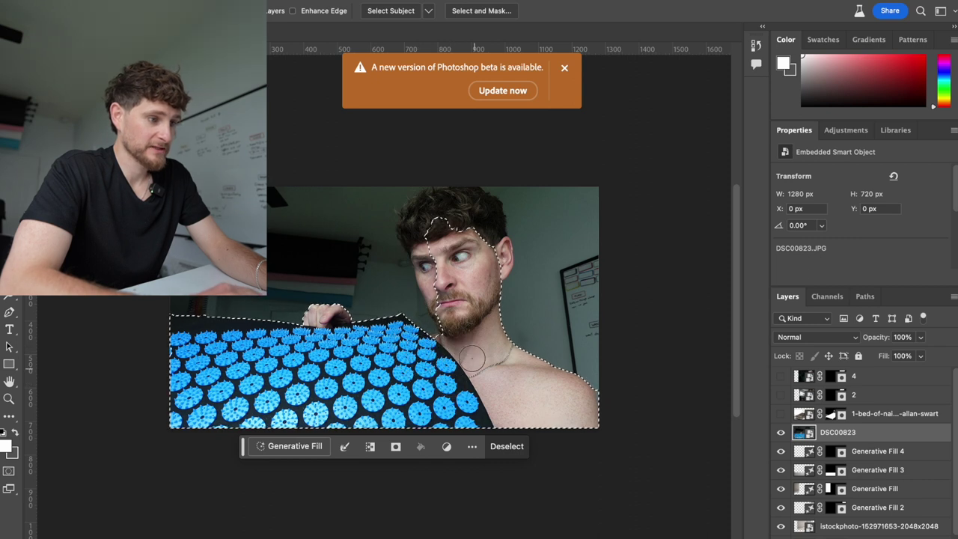
Extend the selection over the rest of the man's face and hair, including the hair edge above his temple.
mouse_move(444, 288)
mouse_down()
mouse_move(421, 212)
mouse_move(439, 204)
mouse_move(469, 214)
mouse_move(425, 220)
mouse_up()
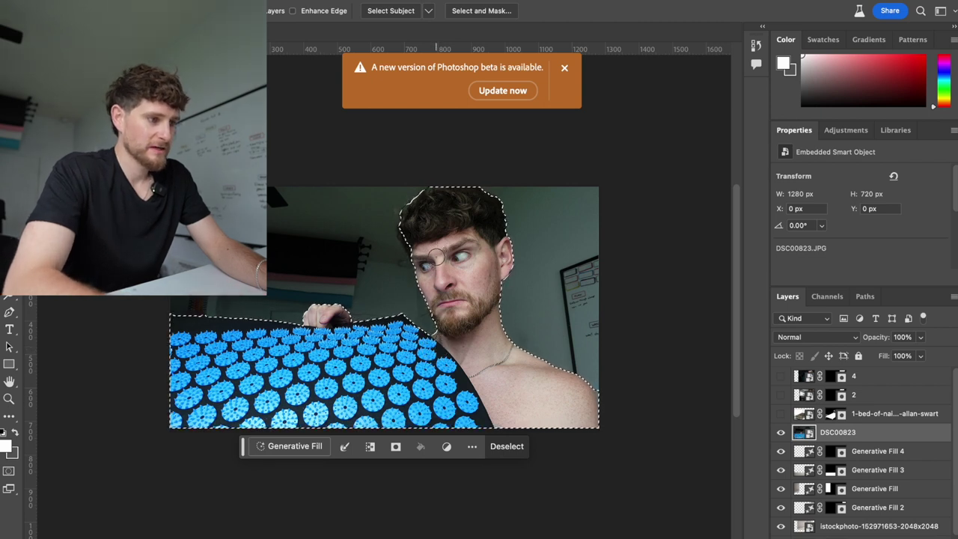
scroll(416, 219, up, 5)
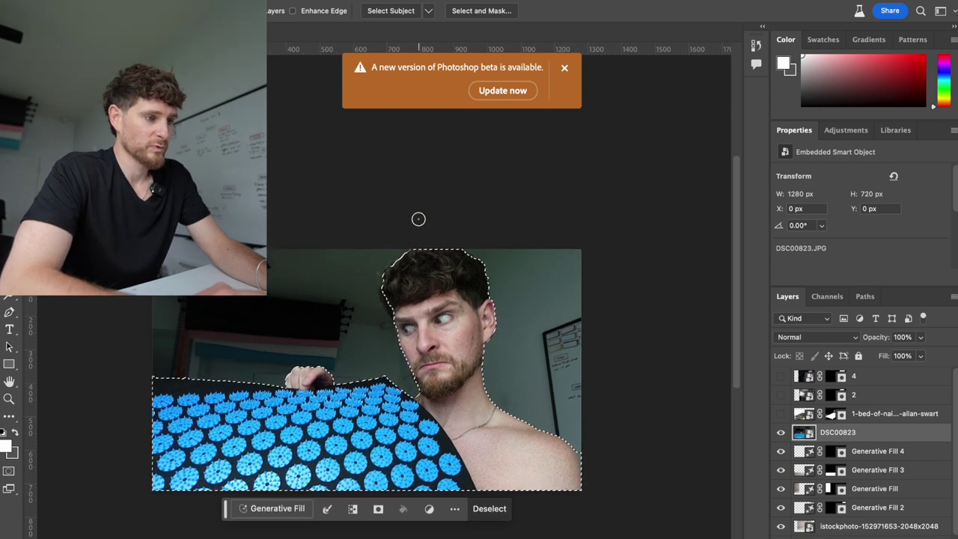
scroll(396, 298, up, 4)
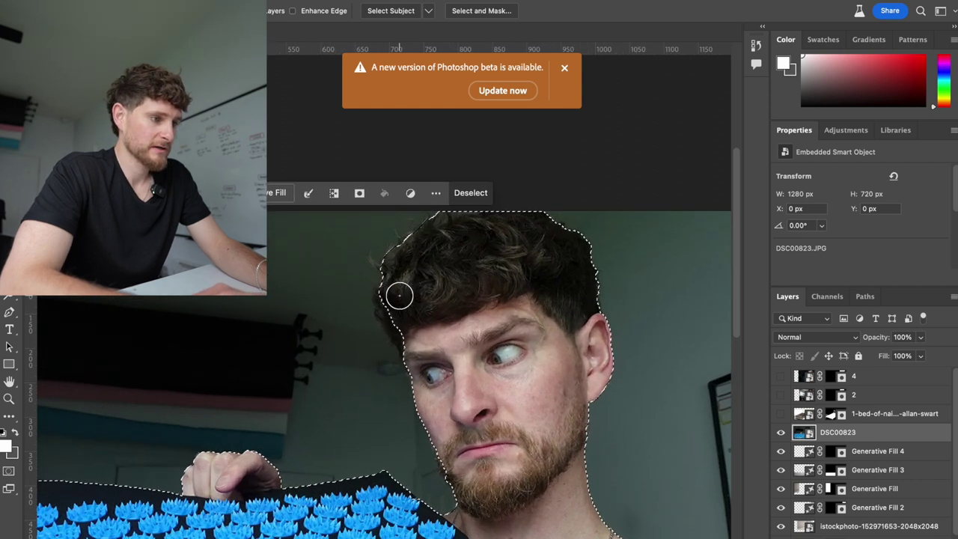
drag(390, 300, 397, 319)
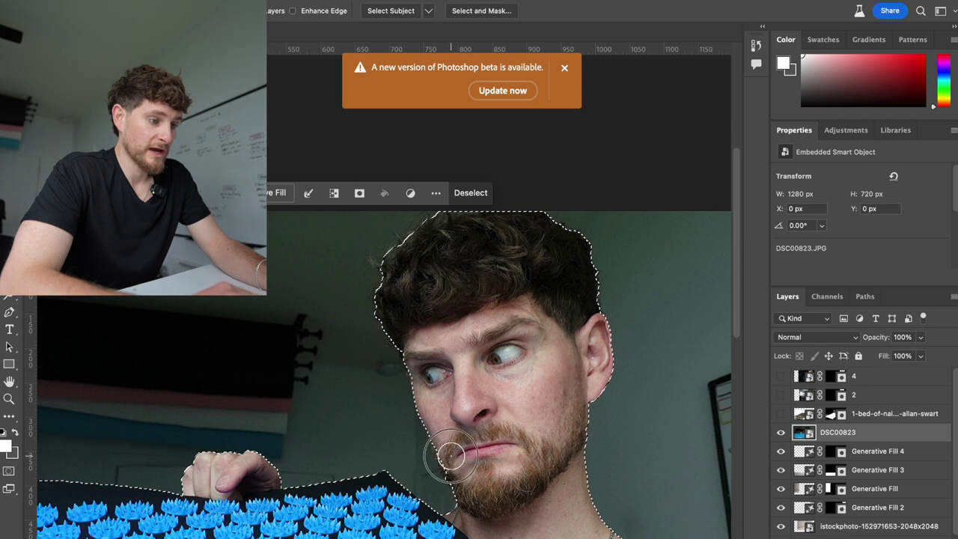
Check the selection's outline around the mat, head and shoulder, and turn it into a layer mask on DSC00823.
scroll(456, 467, left, 10)
scroll(456, 468, down, 4)
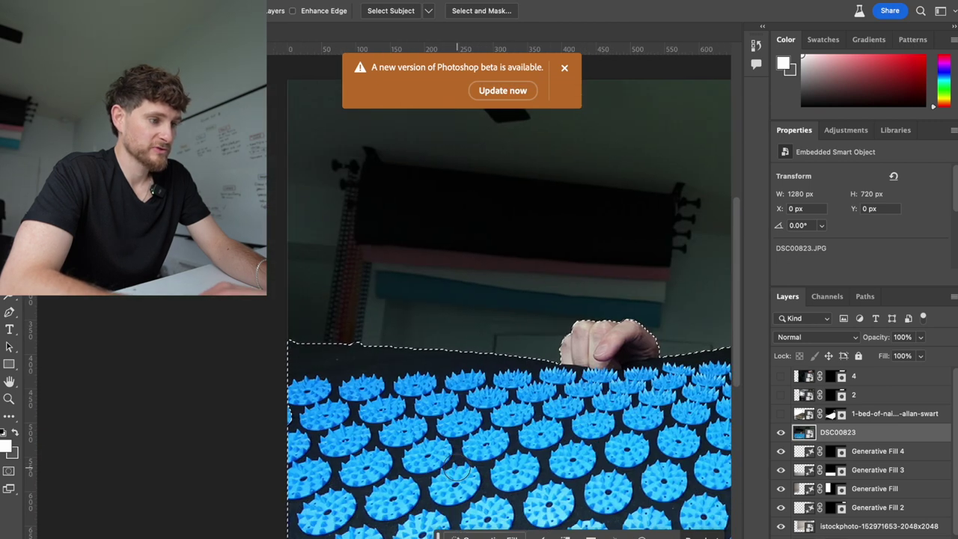
scroll(533, 393, right, 10)
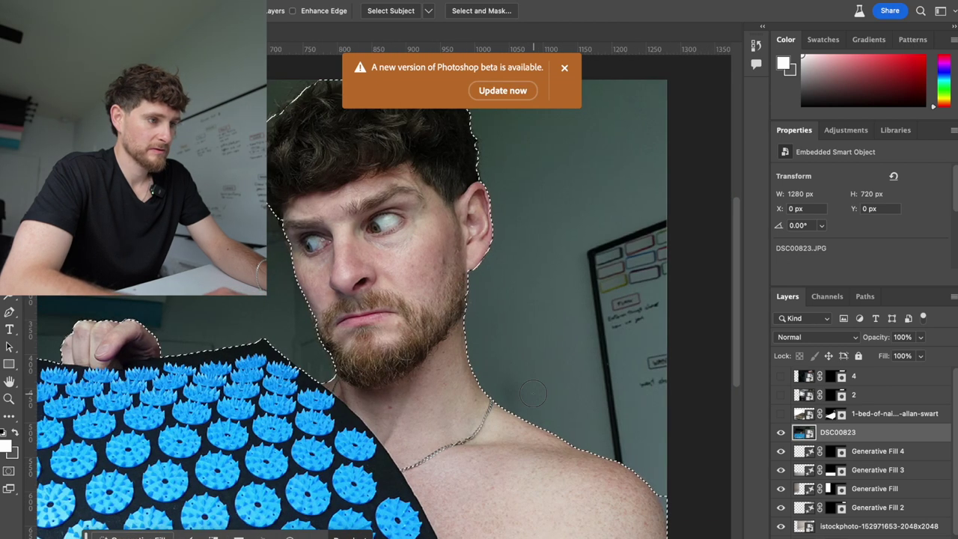
scroll(532, 392, up, 5)
scroll(532, 392, left, 2)
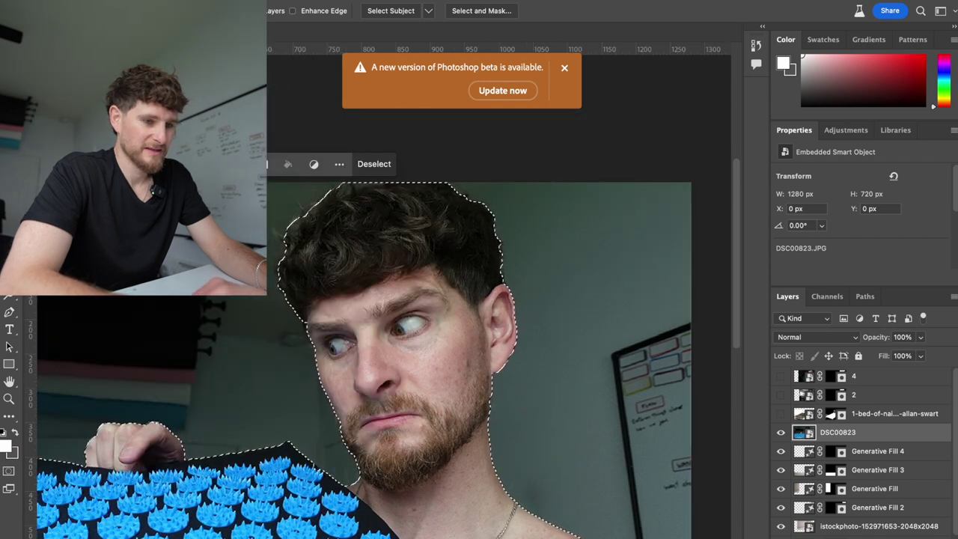
click(287, 164)
scroll(356, 385, down, 6)
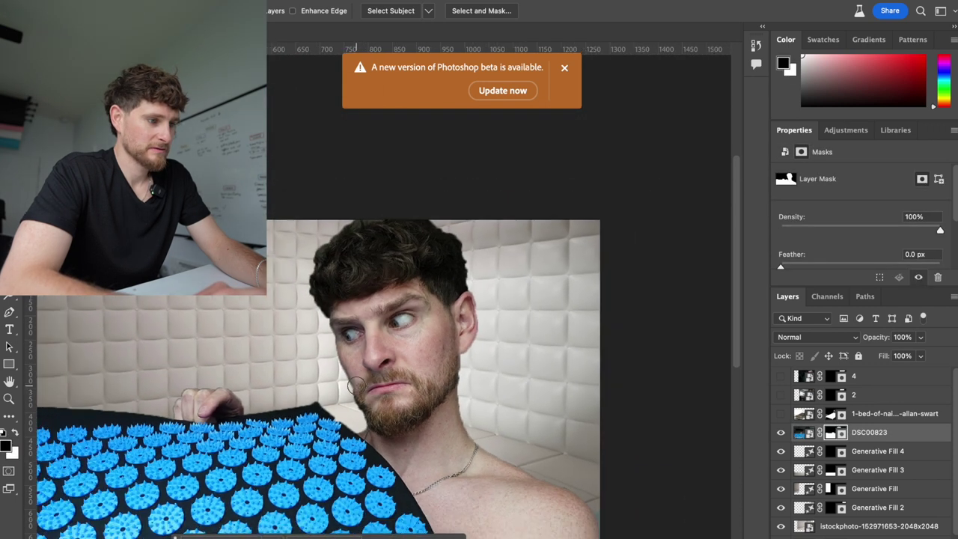
Move the masked man and mat toward the canvas's right edge and rotate the layer -6.69°.
key(v)
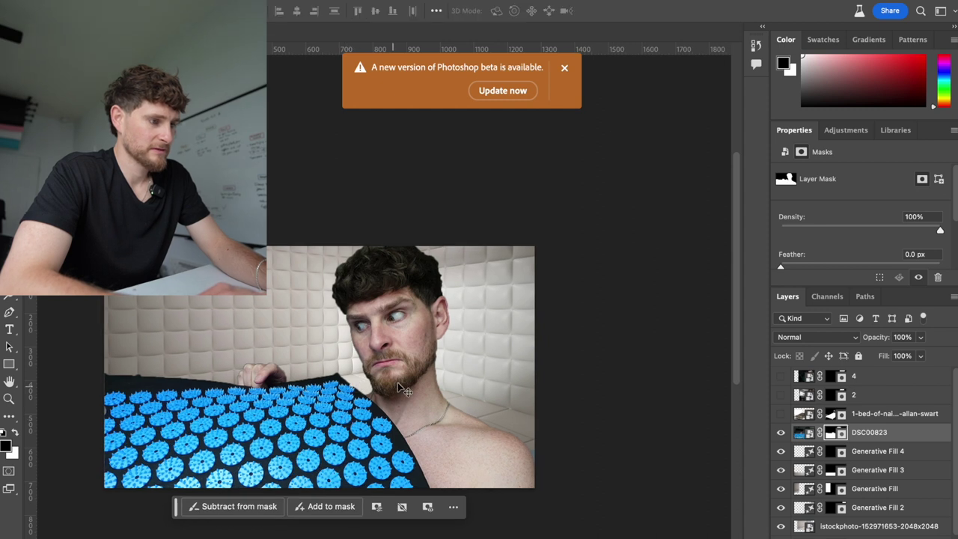
drag(394, 384, 454, 381)
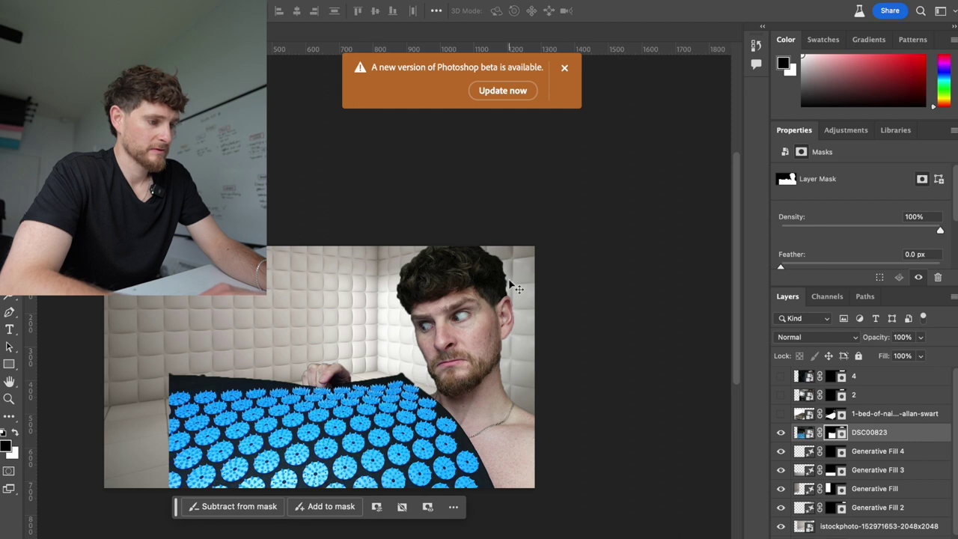
key(super+t)
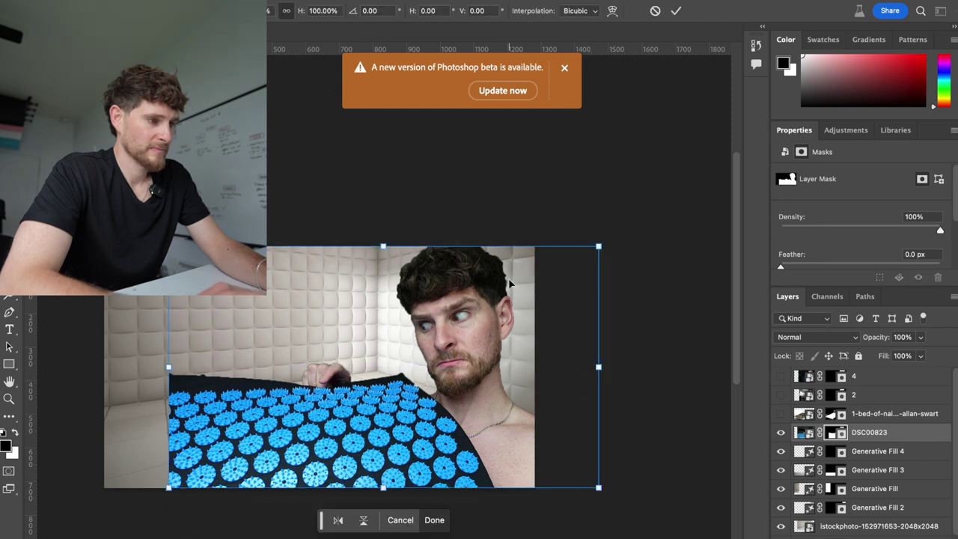
drag(614, 242, 599, 213)
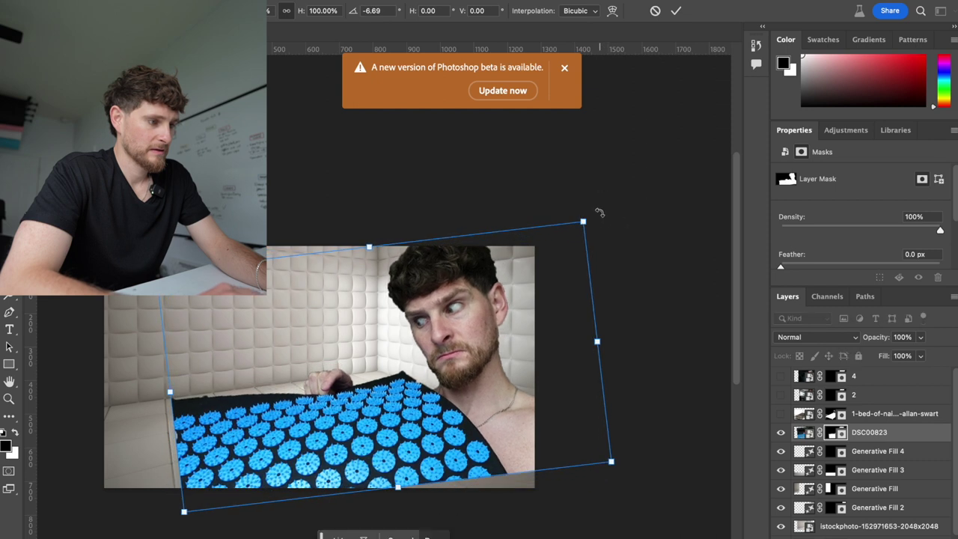
key(Return)
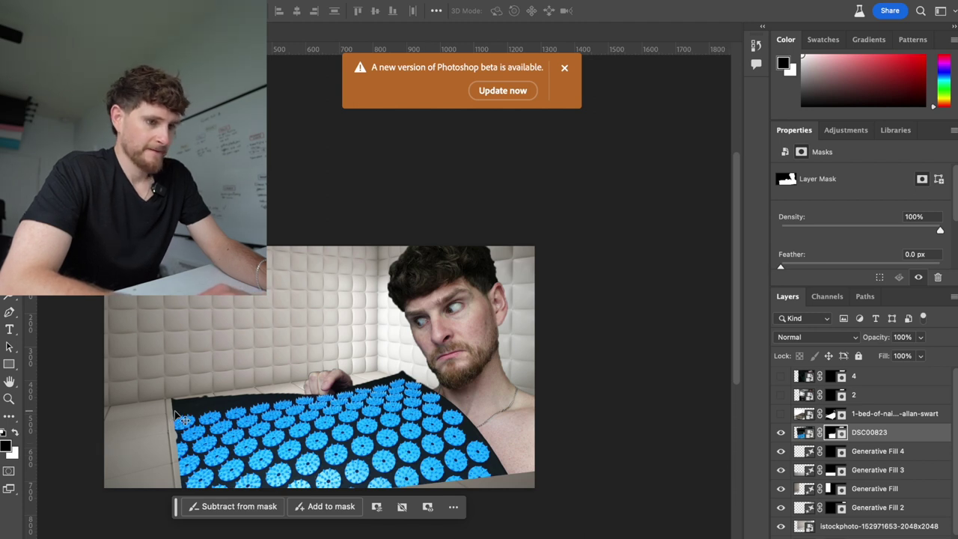
Scale the DSC00823 cutout to 106.89% and shift it slightly left within the padded room.
click(800, 437)
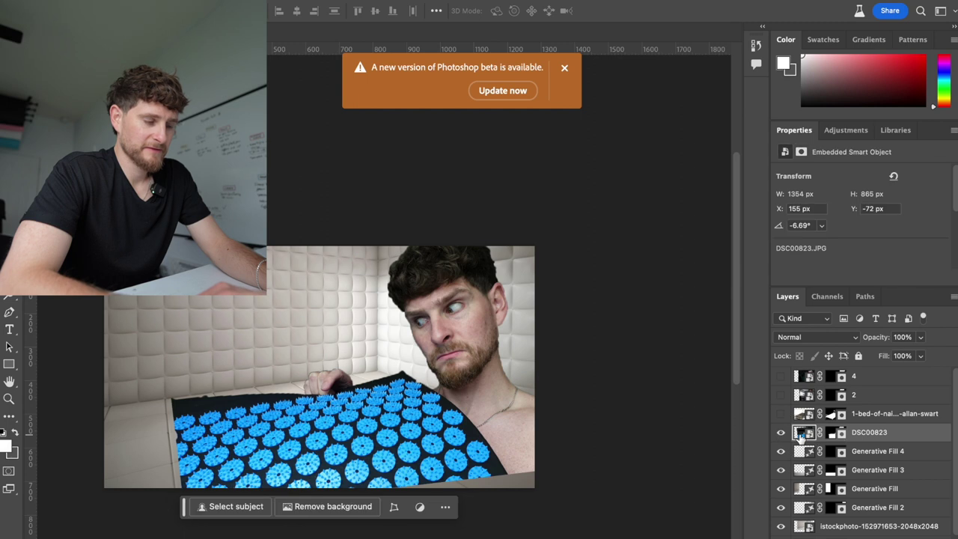
click(835, 433)
key(ctrl+t)
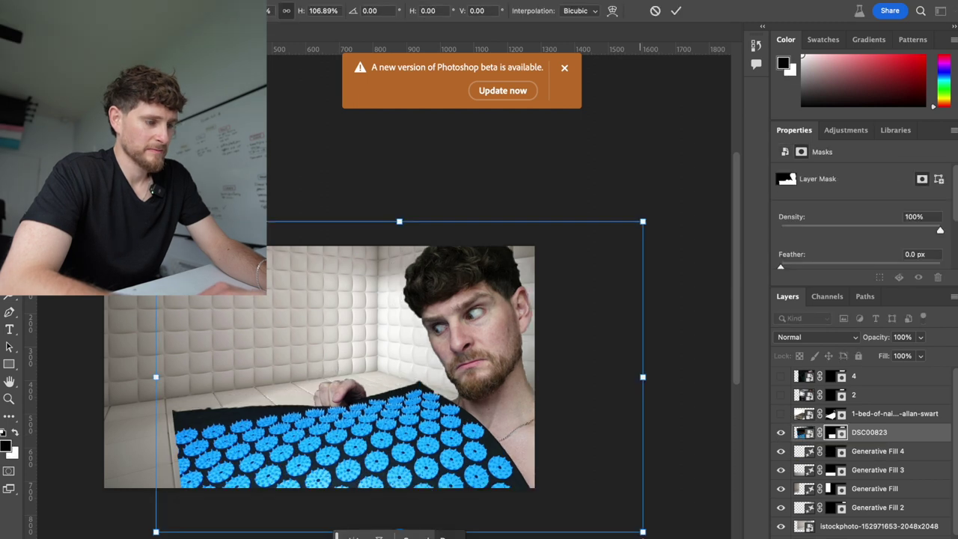
drag(245, 432, 213, 432)
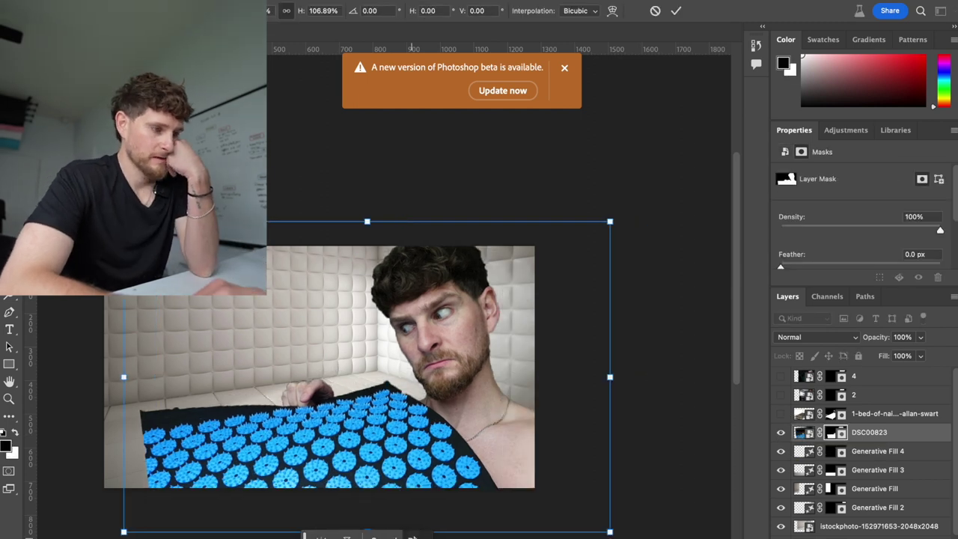
key(Return)
Examine the DSC00823 mask edges along the mat, hand and face at close range.
scroll(246, 391, up, 3)
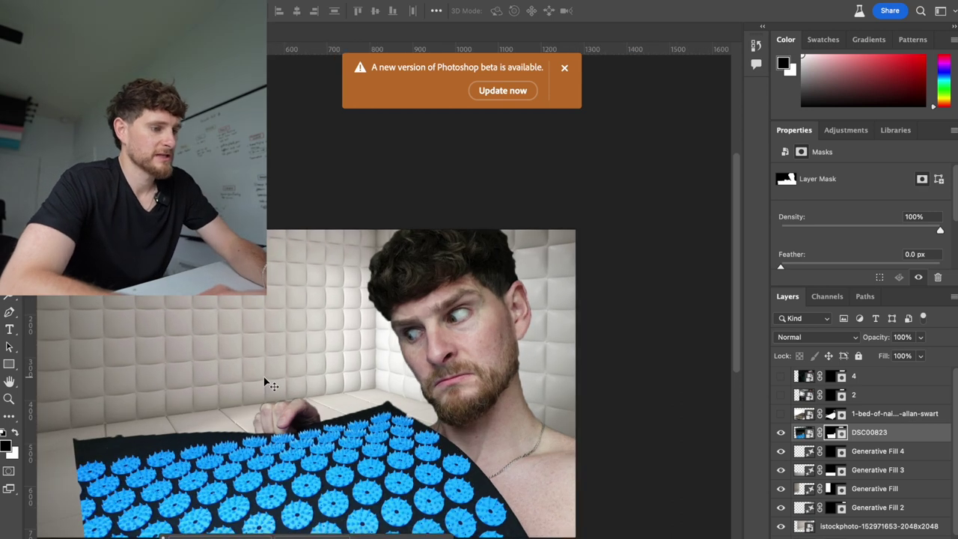
scroll(267, 381, down, 3)
scroll(268, 381, left, 5)
scroll(297, 330, up, 2)
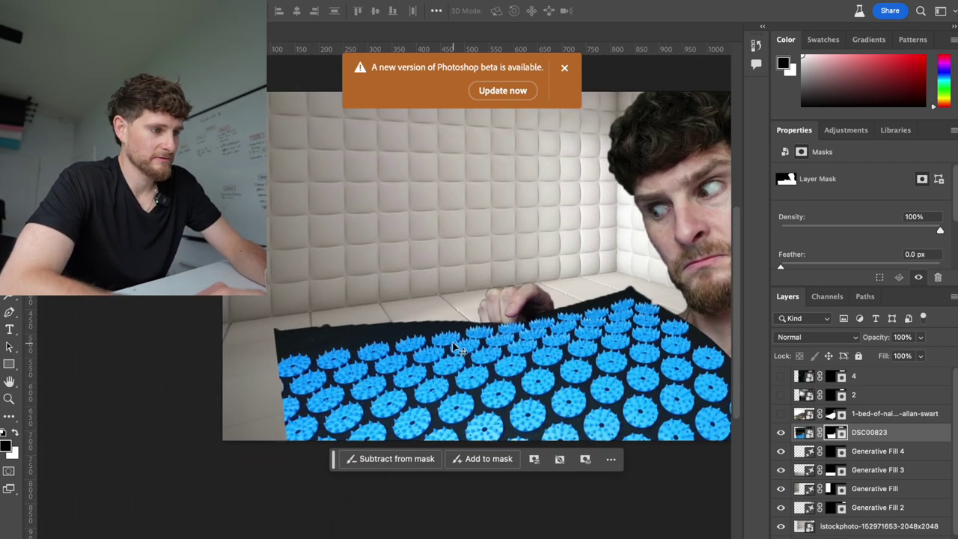
key(b)
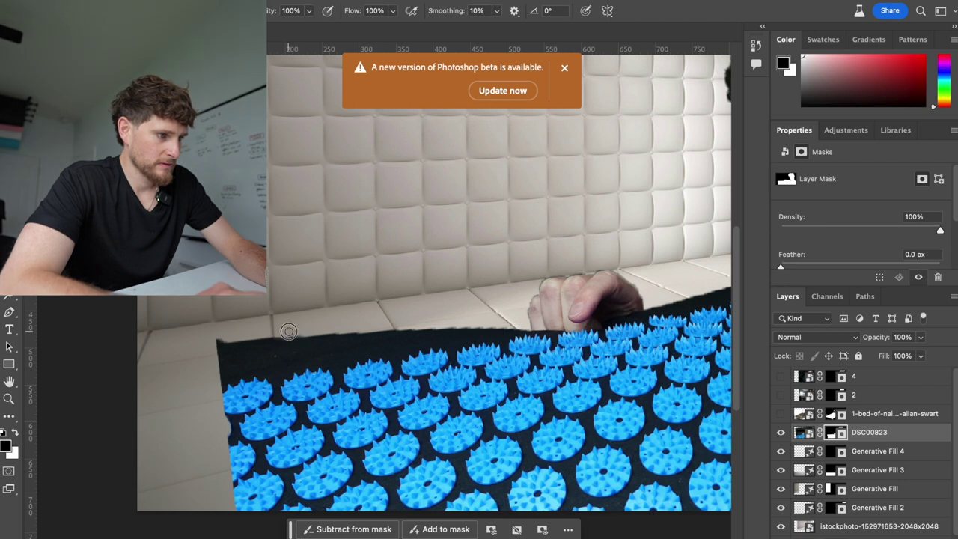
key(bracketleft)
key(bracketleft)
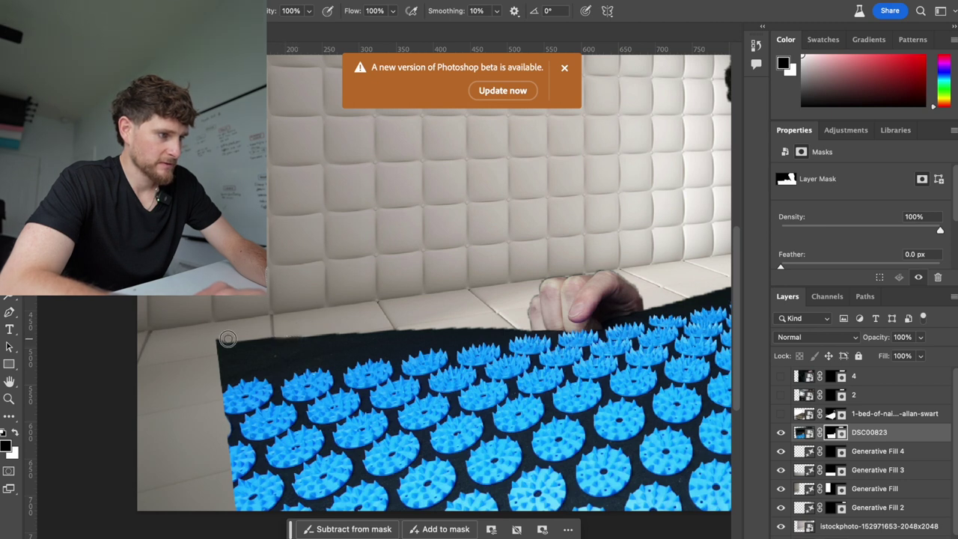
scroll(266, 331, right, 7)
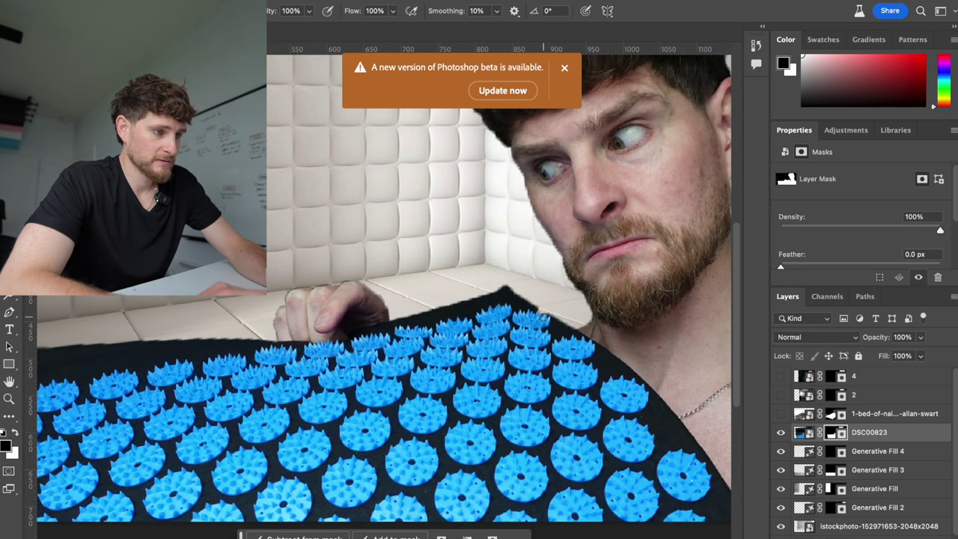
click(16, 432)
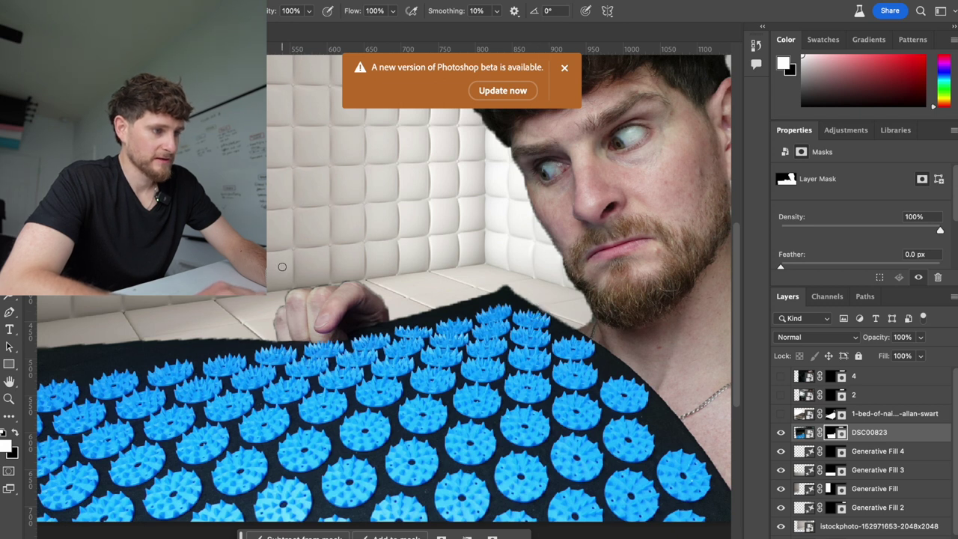
key(ctrl+minus)
key(ctrl+minus)
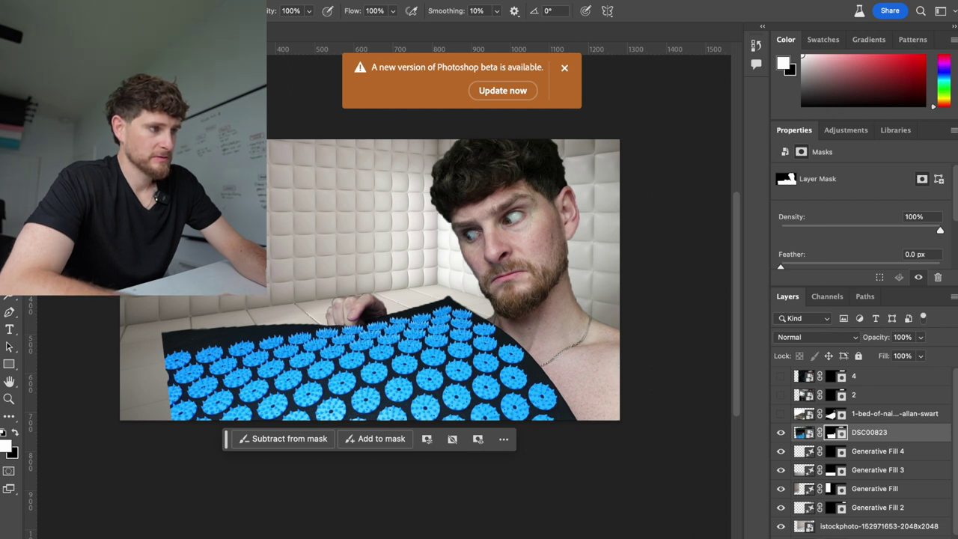
Extend the mat to the canvas's left edge with a promptless Generative Fill over the empty strip, and dismiss the update notice.
key(m)
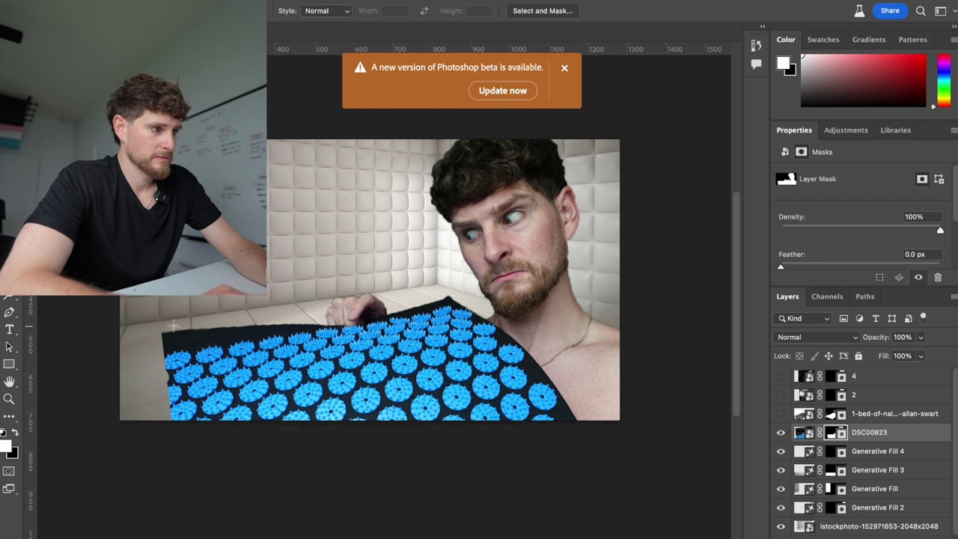
drag(173, 324, 85, 456)
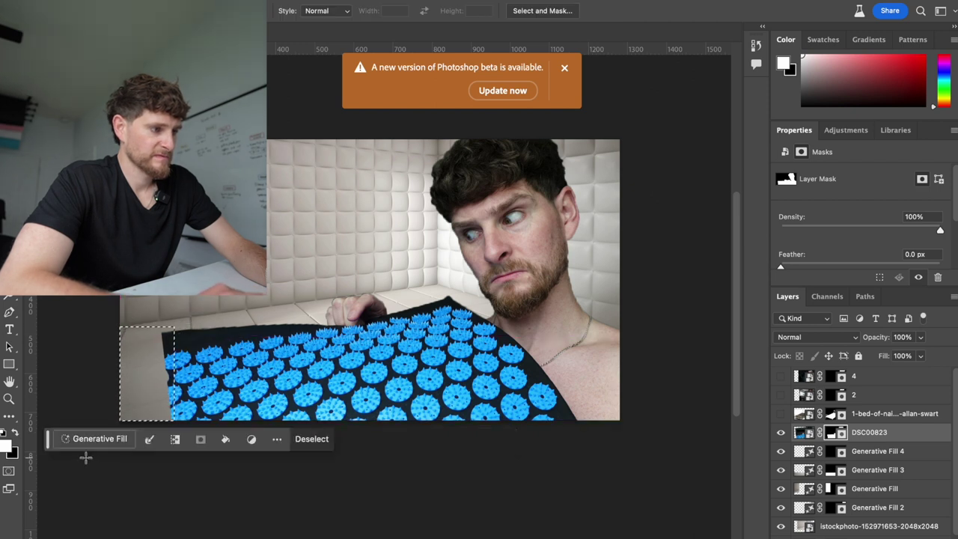
click(98, 439)
click(338, 441)
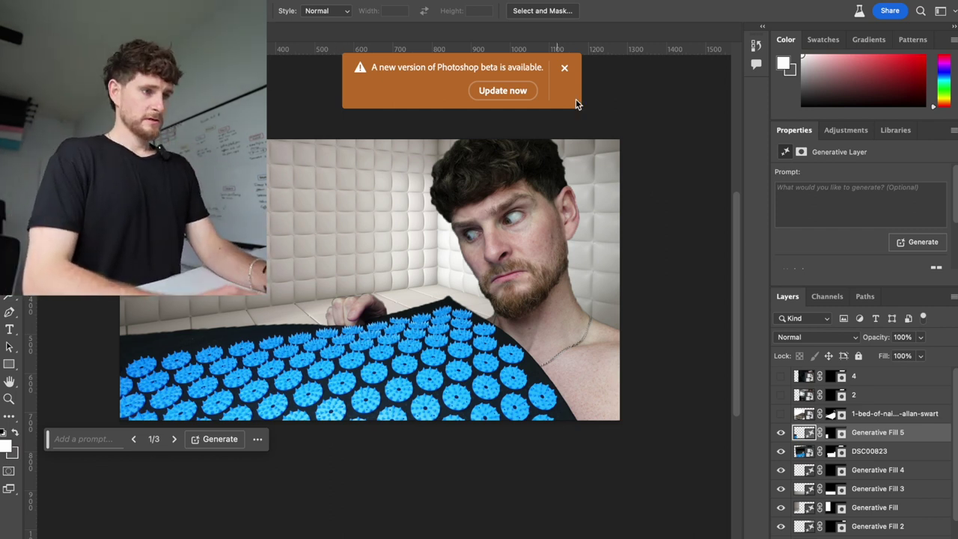
click(565, 68)
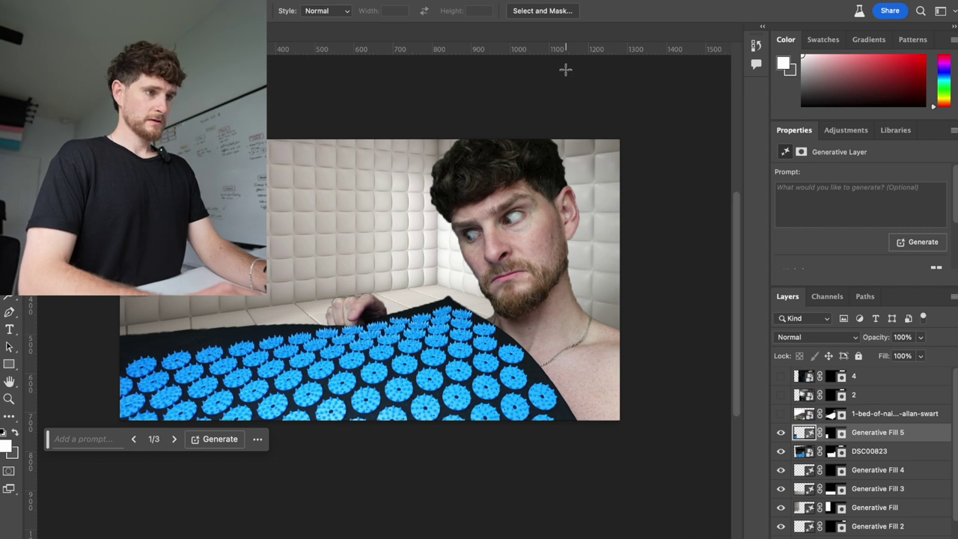
key(super+shift+slash)
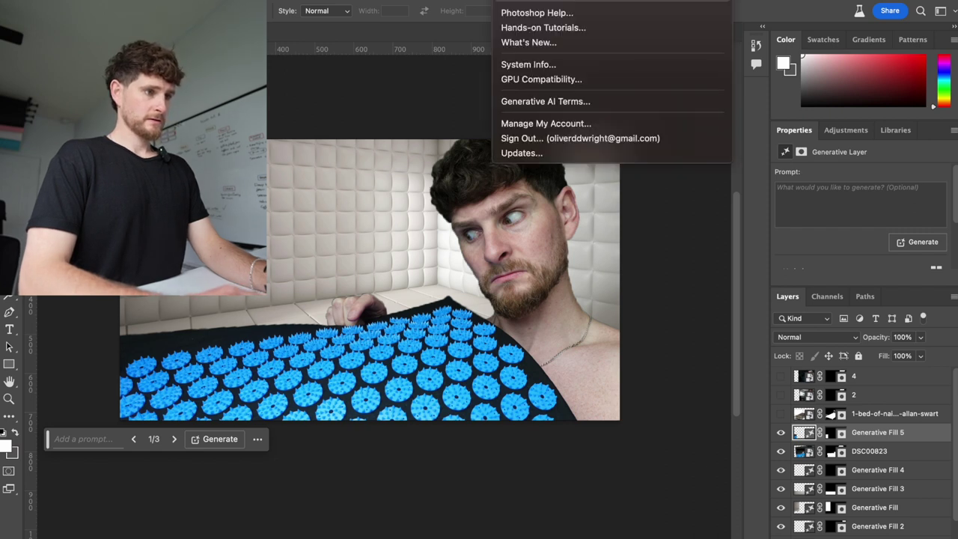
text(camera)
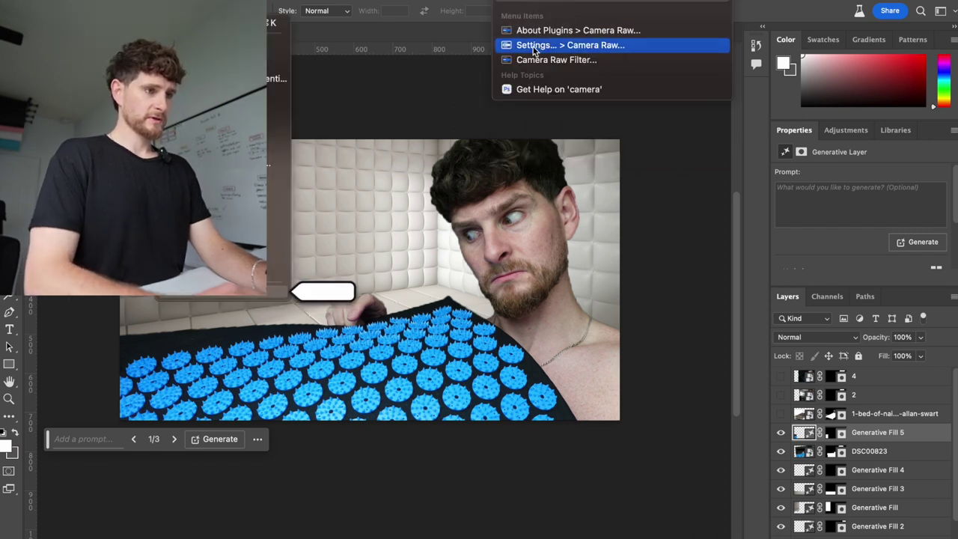
mouse_move(536, 64)
click(536, 61)
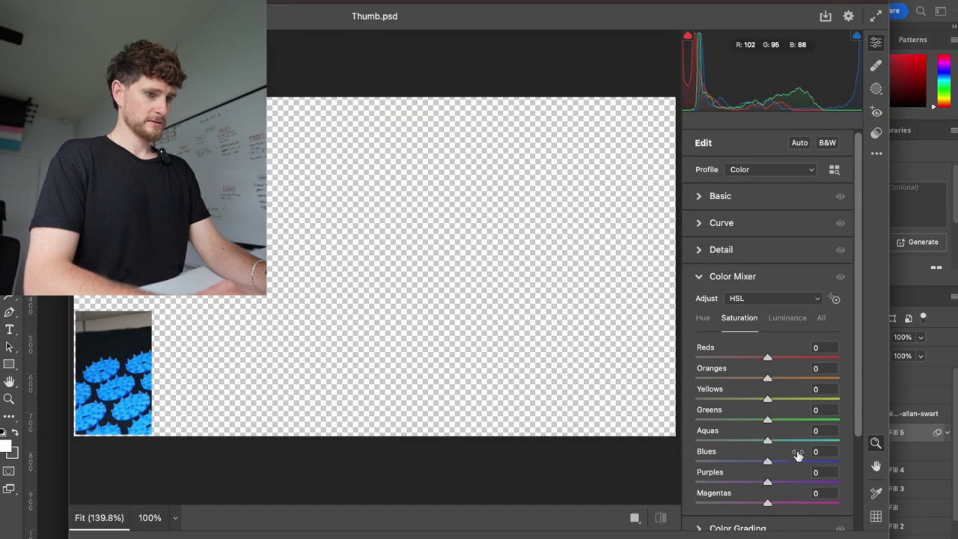
key(Escape)
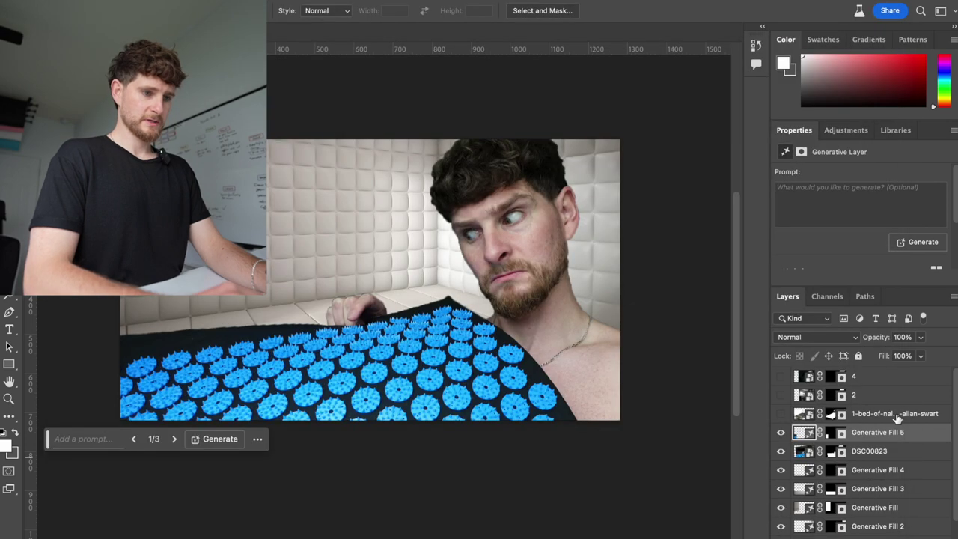
Group the Generative Fill 5 and DSC00823 layers in Pass Through mode at 100% opacity.
shift+click(916, 454)
right_click(916, 453)
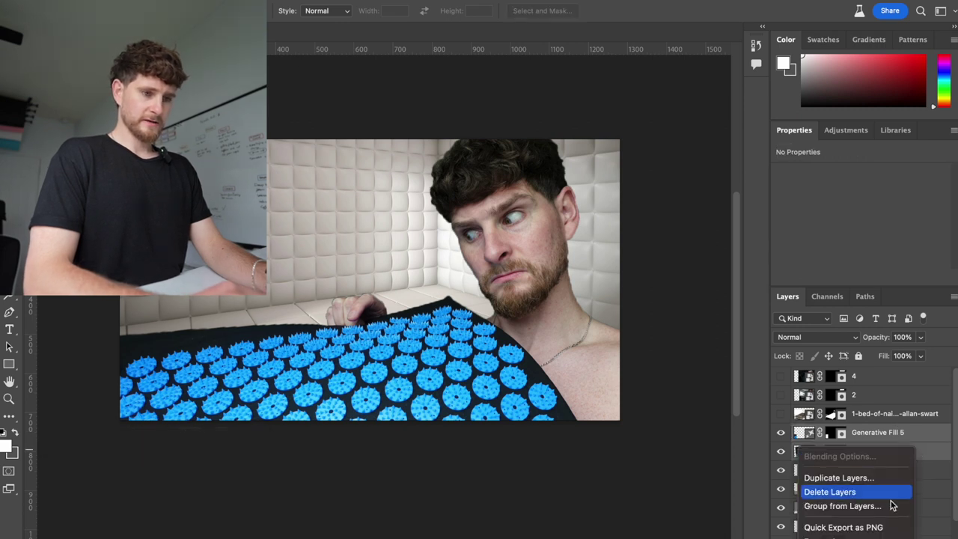
click(942, 462)
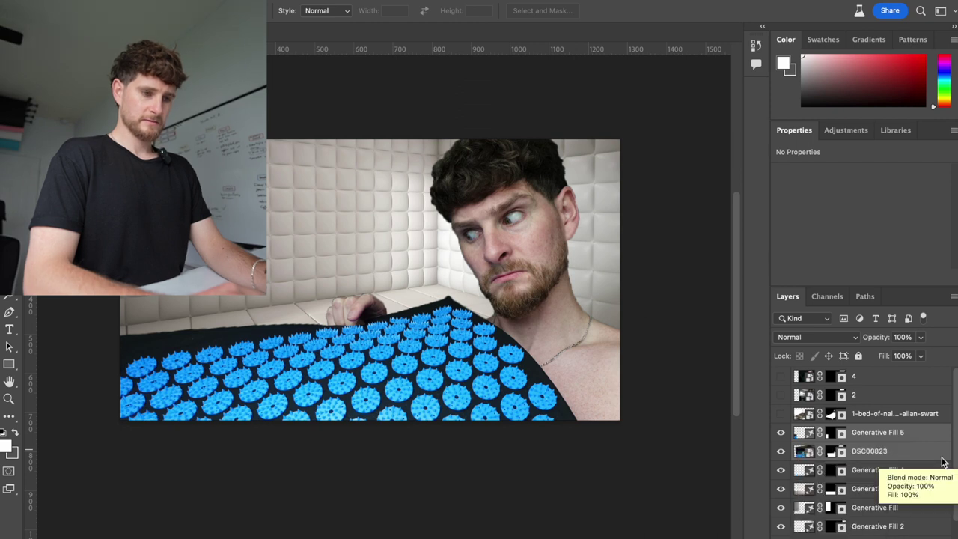
right_click(916, 453)
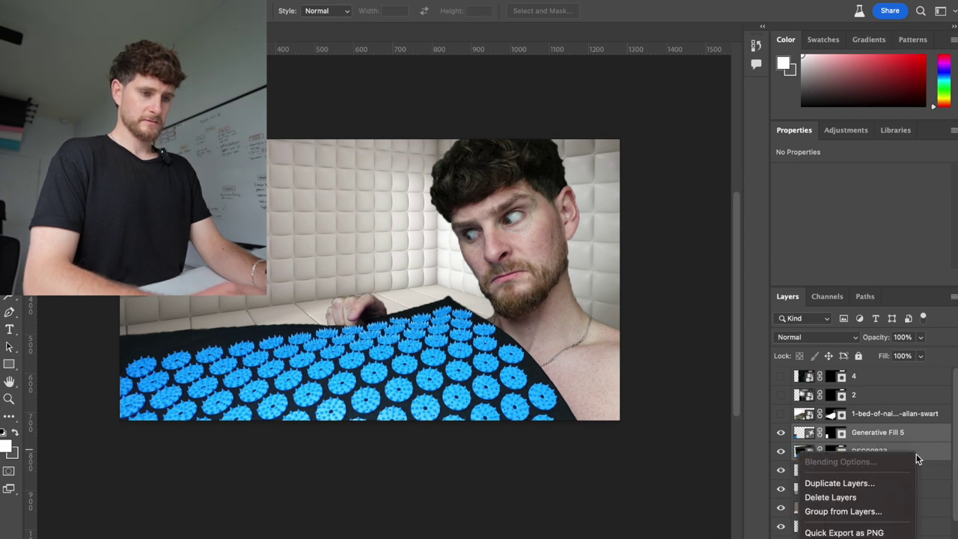
click(891, 510)
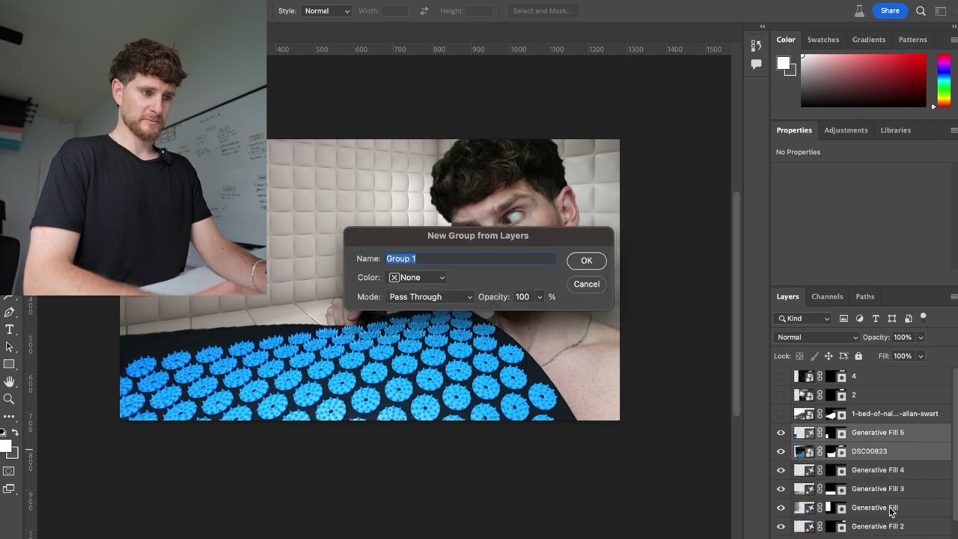
click(586, 262)
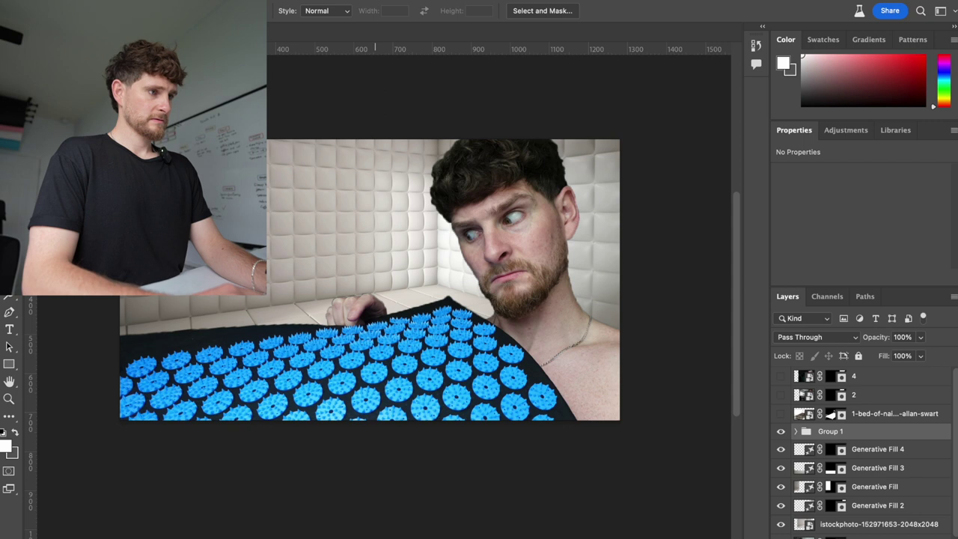
Try to apply the Camera Raw filter to the layer group, and undo the grouping.
key(super+shift+slash)
text(camera)
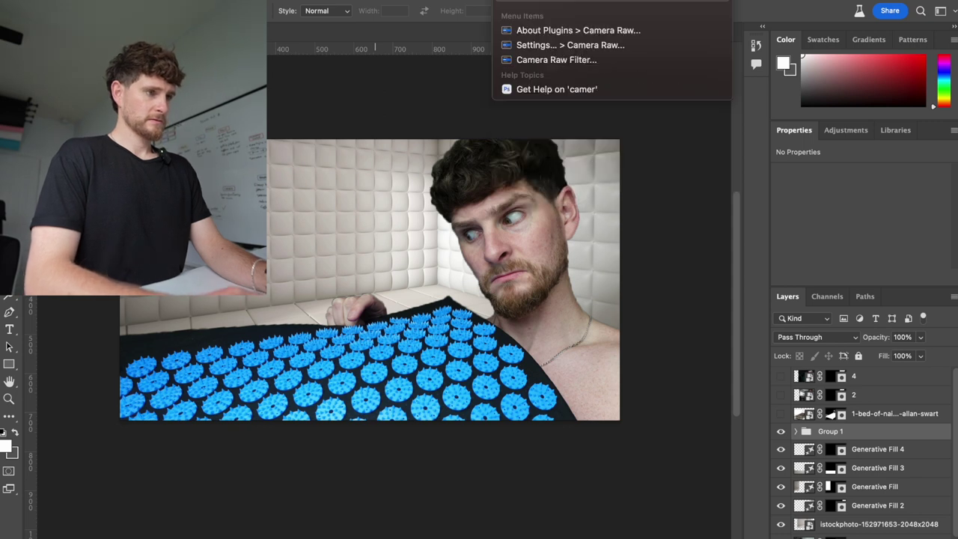
click(544, 59)
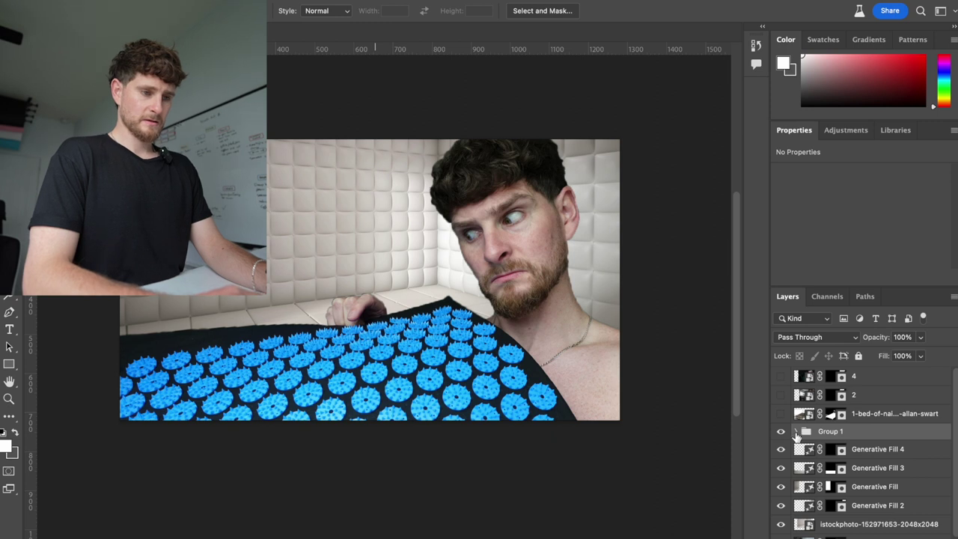
click(781, 448)
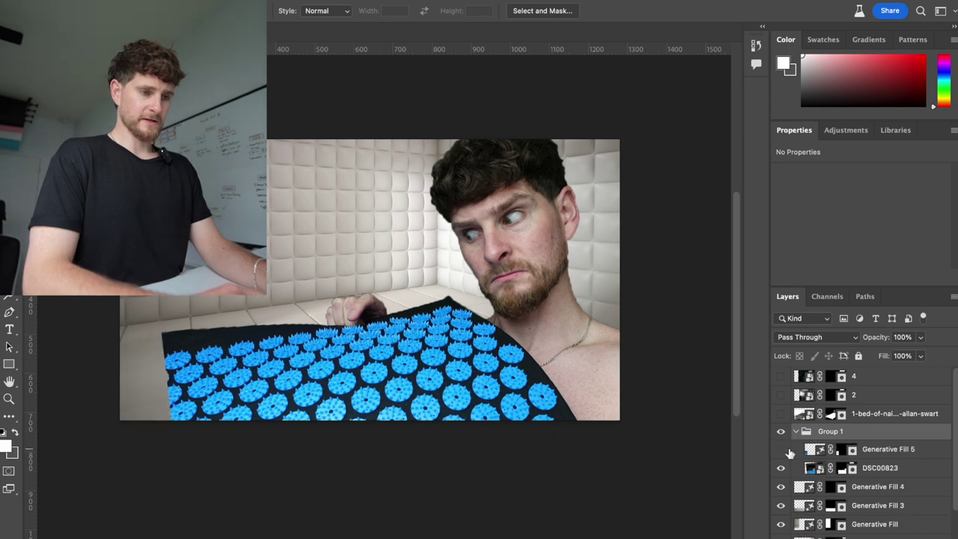
key(ctrl+z)
key(ctrl+z)
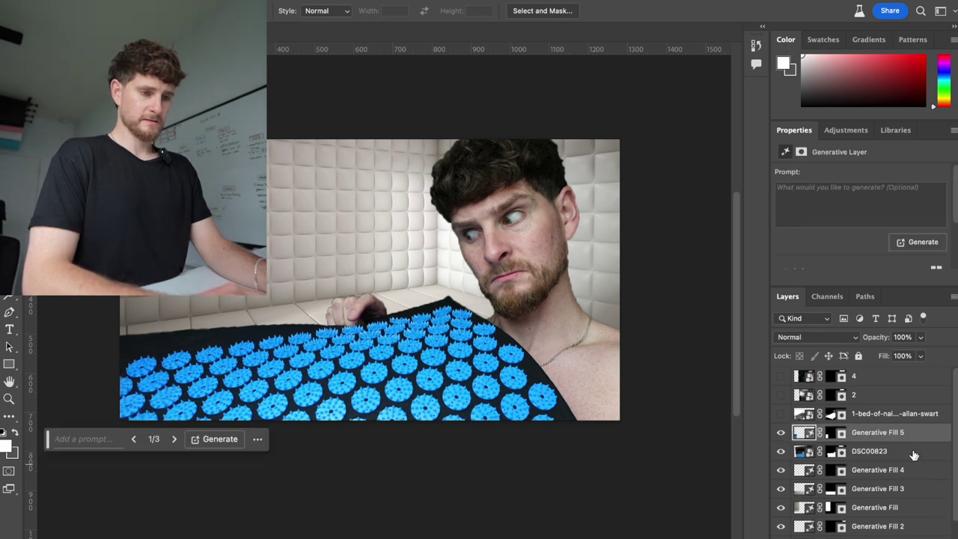
Start a Camera Raw filter on the DSC00823 layer and set Exposure to +0.50 and Contrast to -7.
click(898, 451)
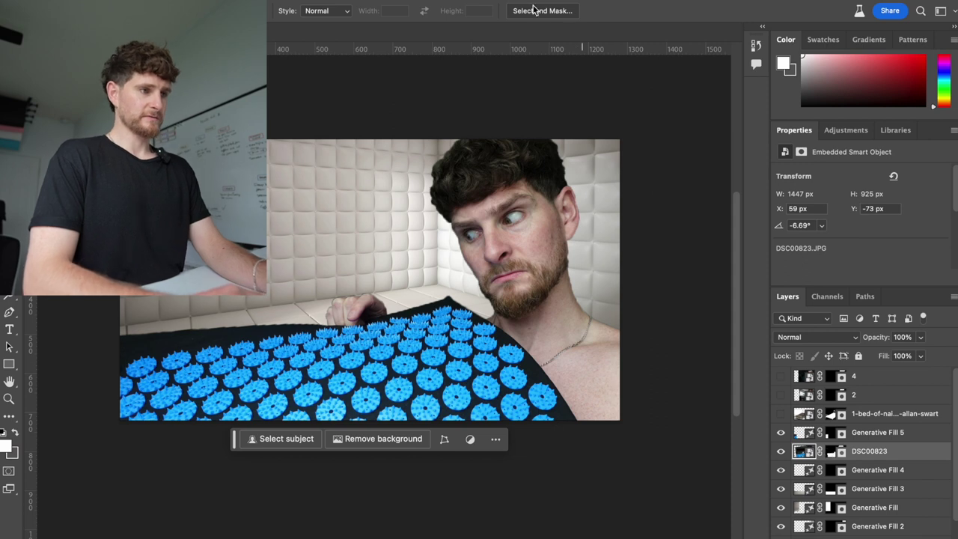
key(super+shift+slash)
text(camera)
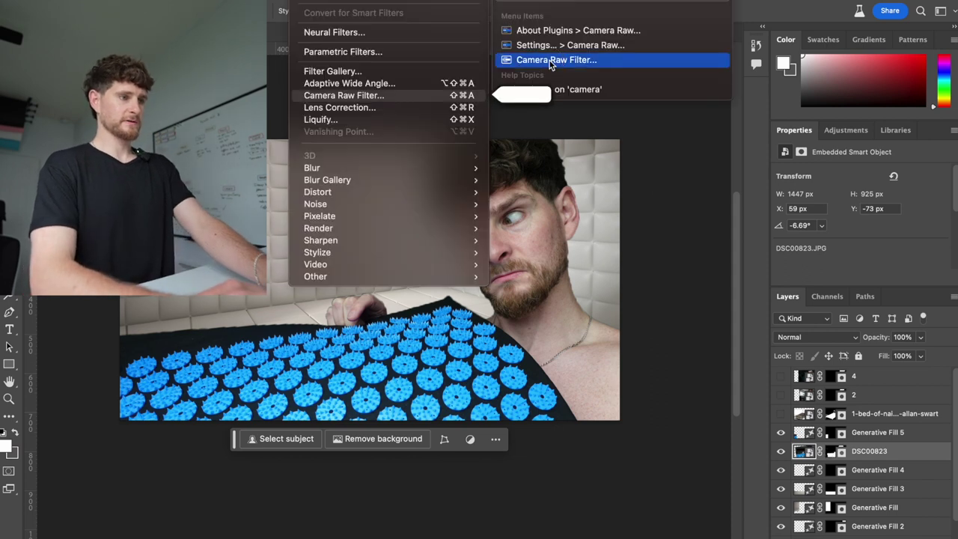
click(550, 61)
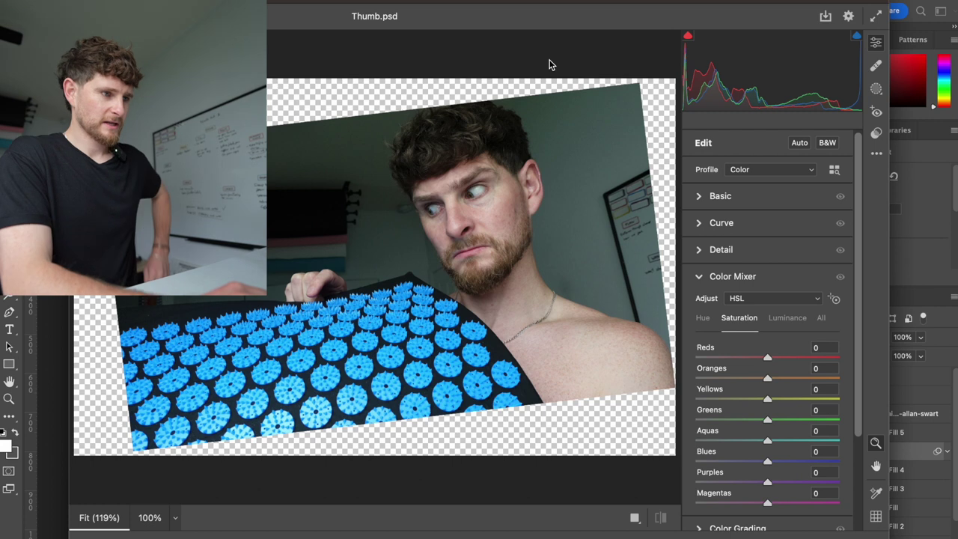
click(697, 198)
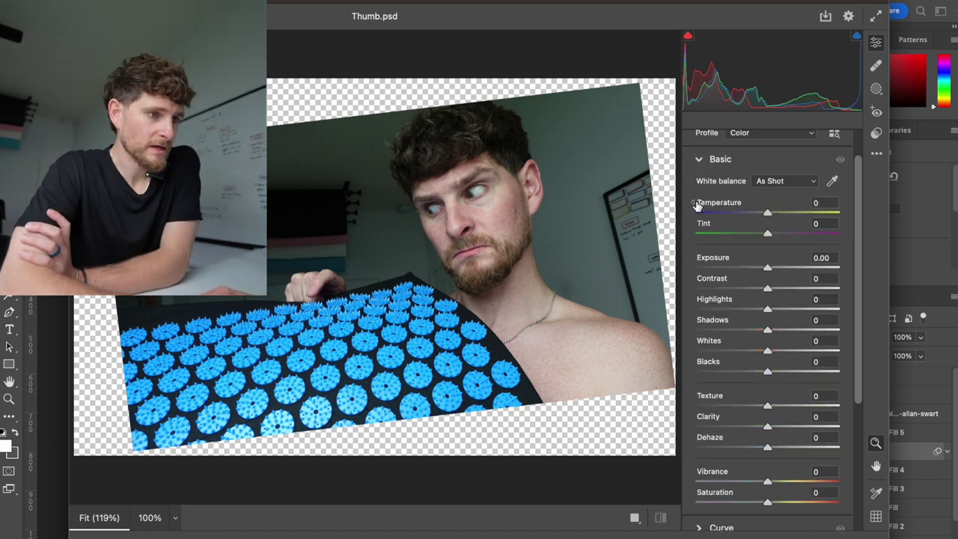
drag(766, 268, 763, 295)
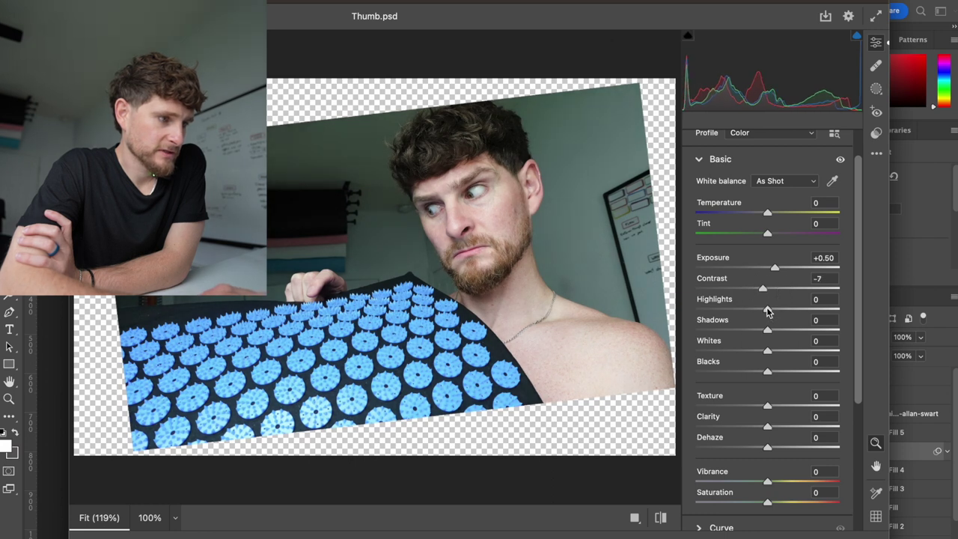
Set the photo's Texture to +58, Clarity to +33, Dehaze to -1 and Vibrance to +59.
scroll(767, 311, down, 3)
drag(767, 297, 766, 344)
scroll(766, 346, down, 2)
drag(767, 307, 812, 310)
click(767, 328)
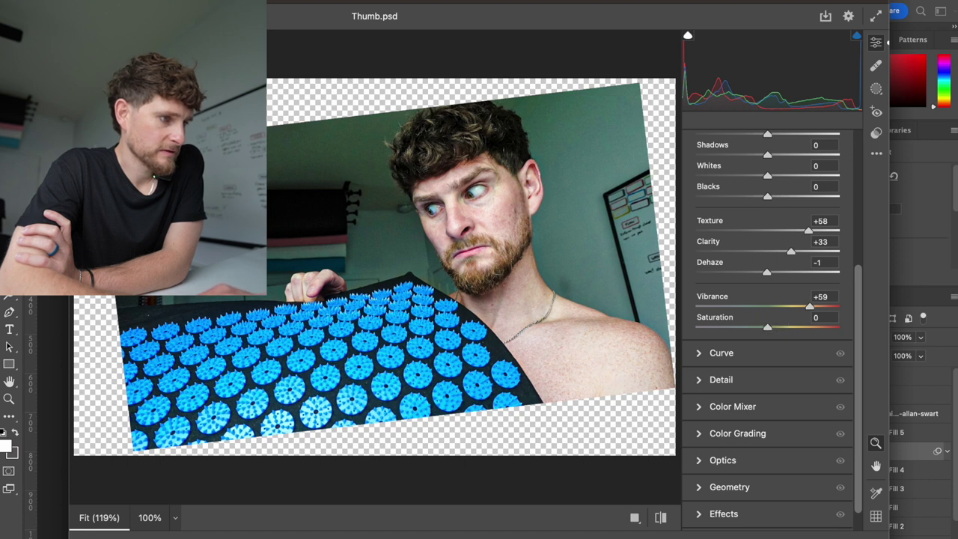
Set the photo's Sharpening to 57, Noise Reduction to 30 and Color Noise Reduction to 20.
scroll(775, 329, down, 1)
click(701, 359)
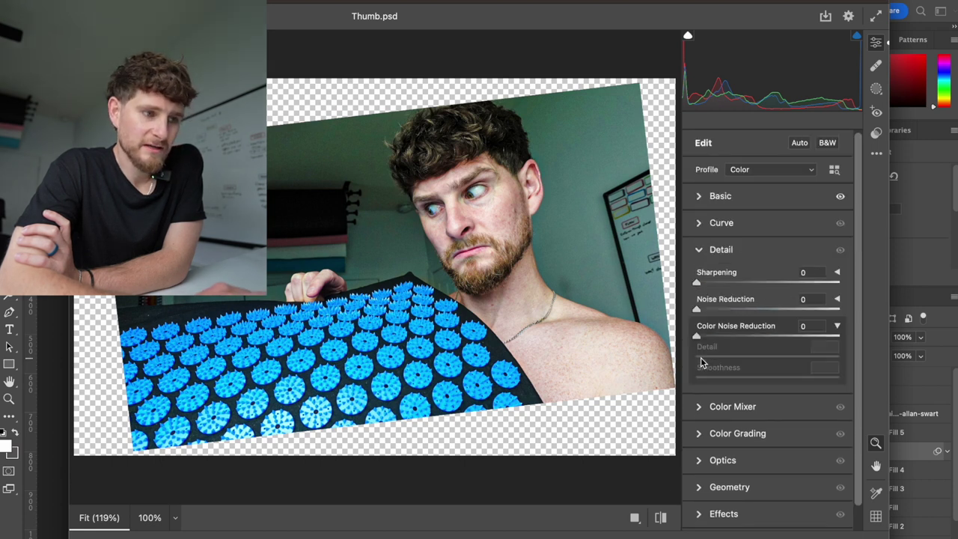
drag(743, 281, 739, 309)
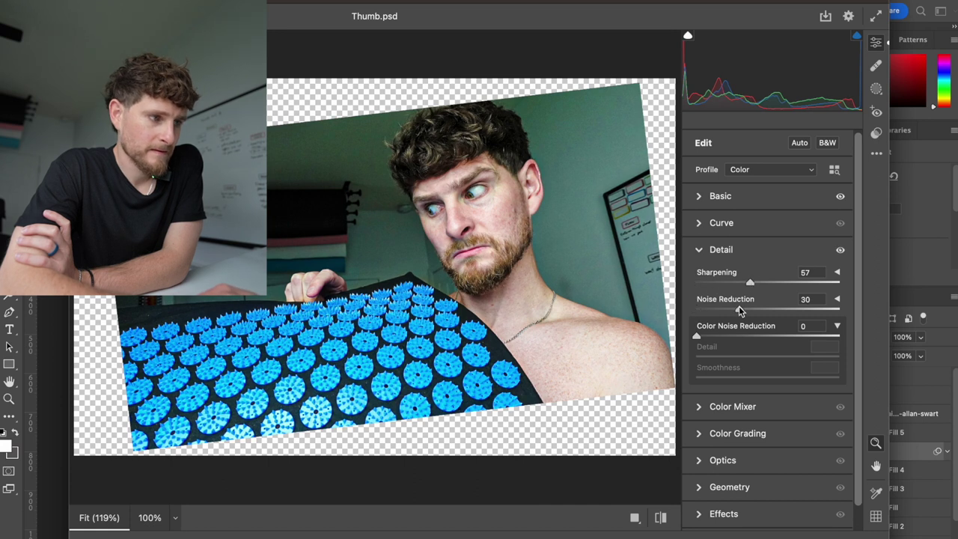
click(726, 336)
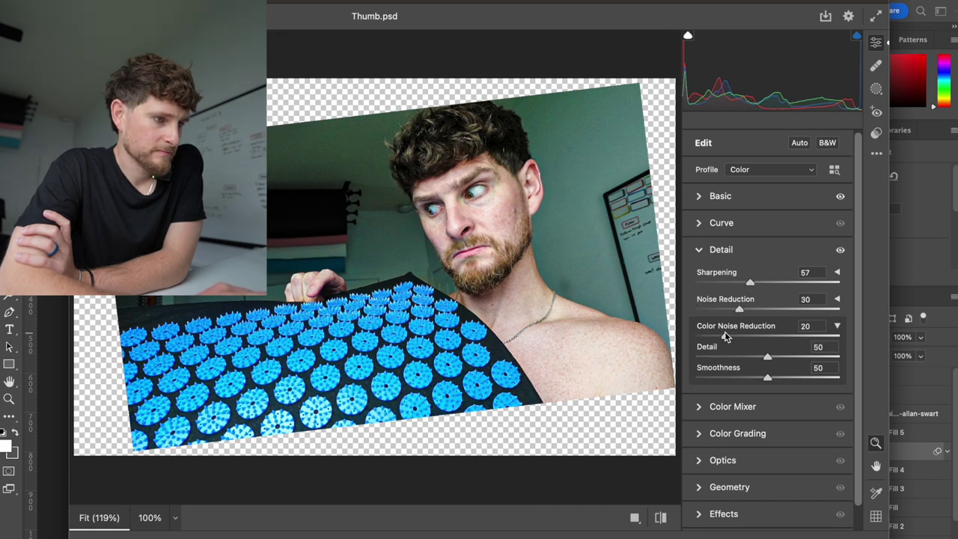
Try adjusting the photo's aqua and blue tones in the Color Mixer's HSL Saturation and Luminance settings.
scroll(736, 344, down, 1)
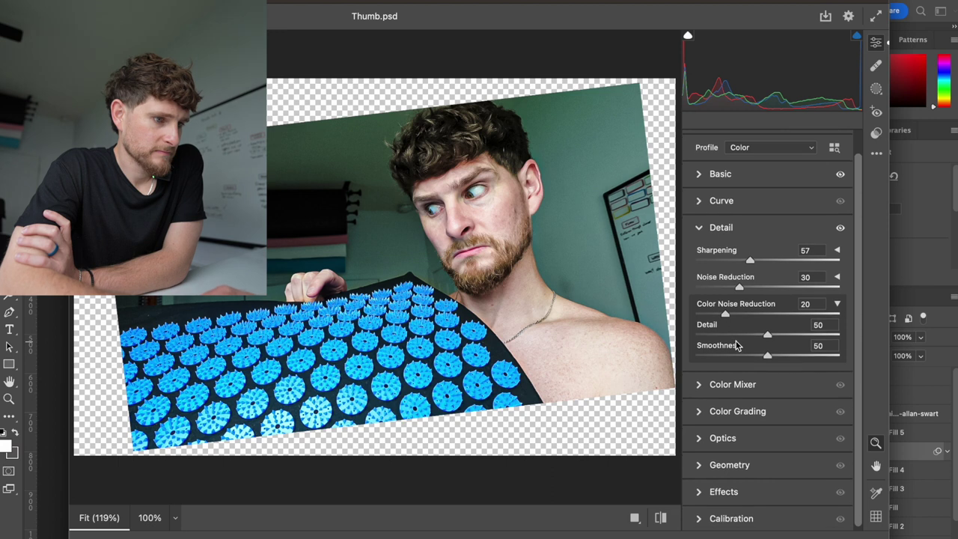
click(699, 383)
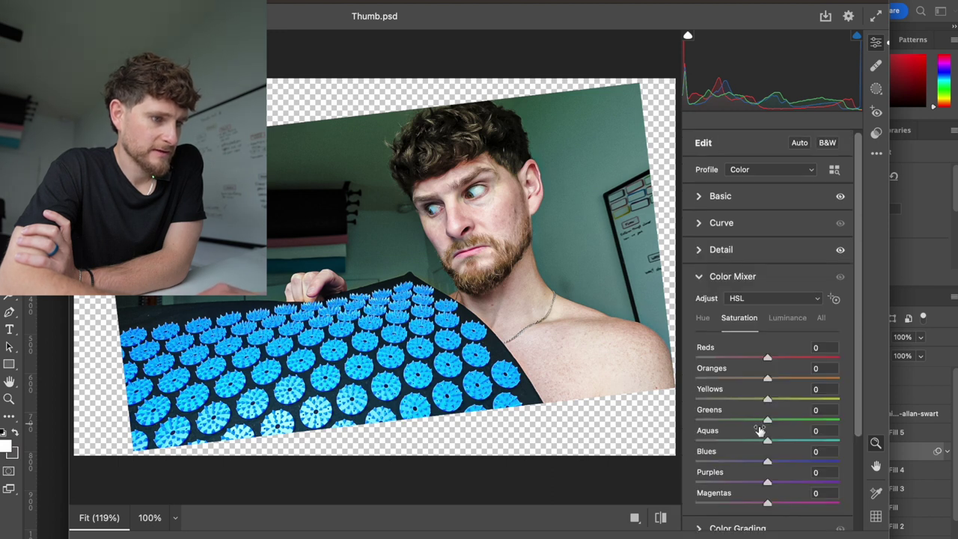
mouse_move(767, 443)
mouse_down()
mouse_move(823, 438)
mouse_move(716, 434)
mouse_move(816, 437)
mouse_move(771, 431)
mouse_up()
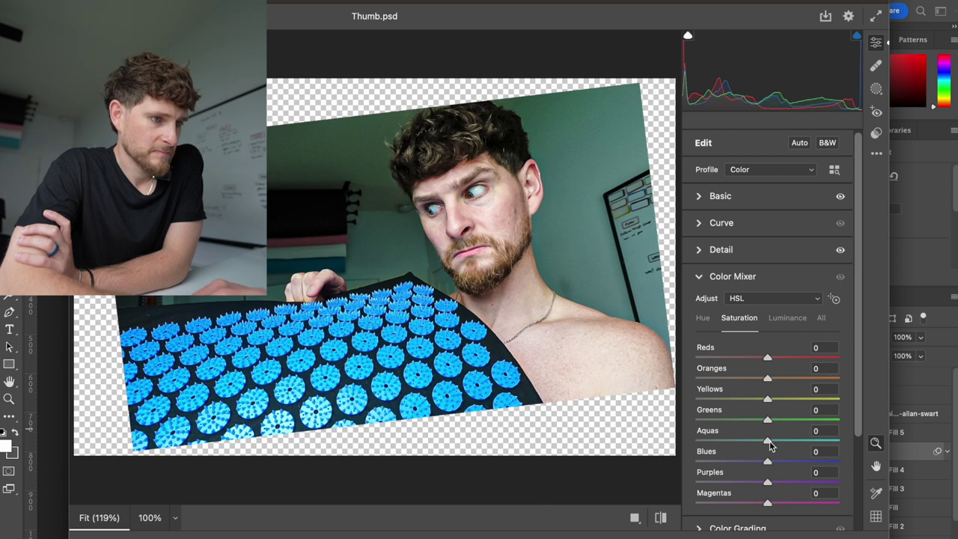
double_click(770, 432)
click(834, 300)
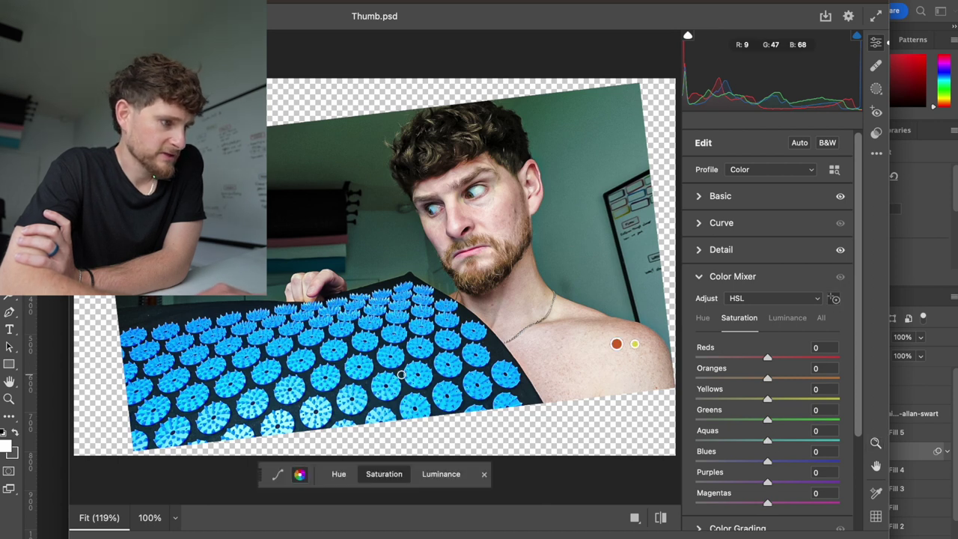
mouse_move(475, 345)
mouse_down()
mouse_move(340, 346)
mouse_move(473, 345)
mouse_up()
click(786, 317)
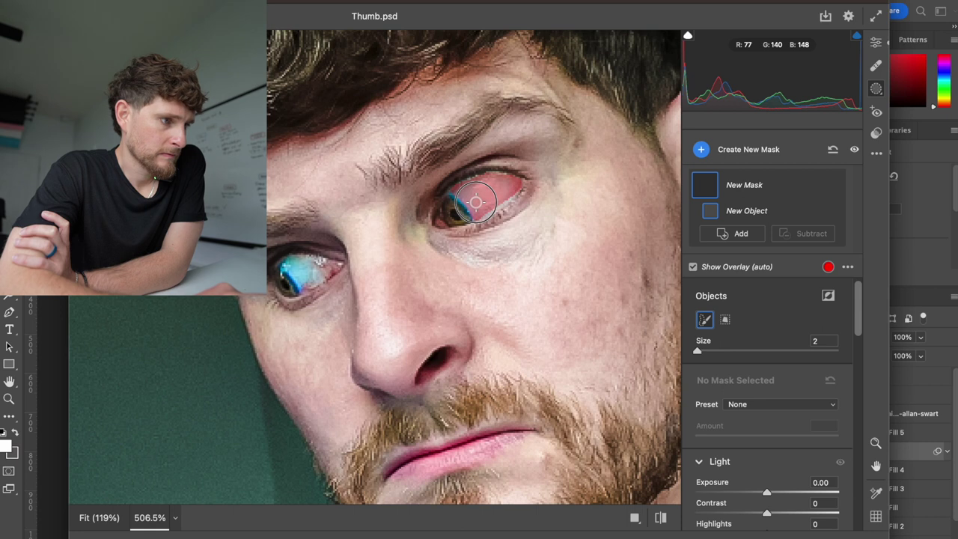
Create an object mask on the white of the eye nearer the ear, setting its Whites to +28 and Saturation to -48.
click(456, 191)
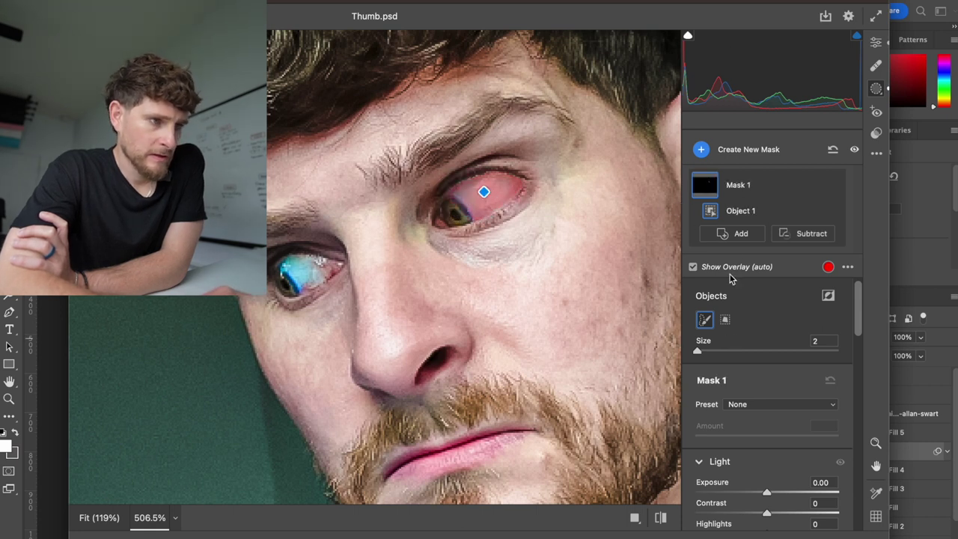
scroll(763, 356, down, 6)
scroll(763, 356, up, 2)
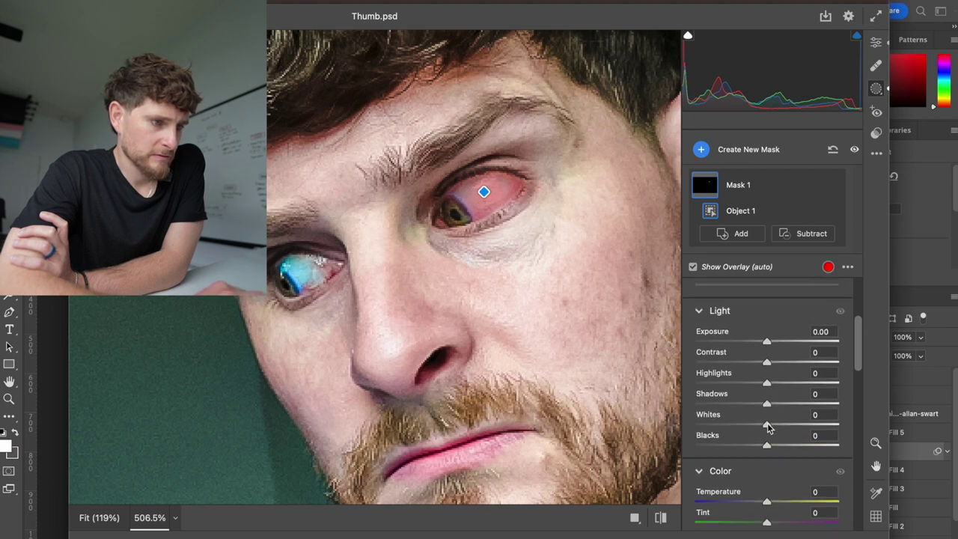
drag(766, 425, 786, 423)
scroll(788, 423, down, 1)
scroll(788, 423, down, 3)
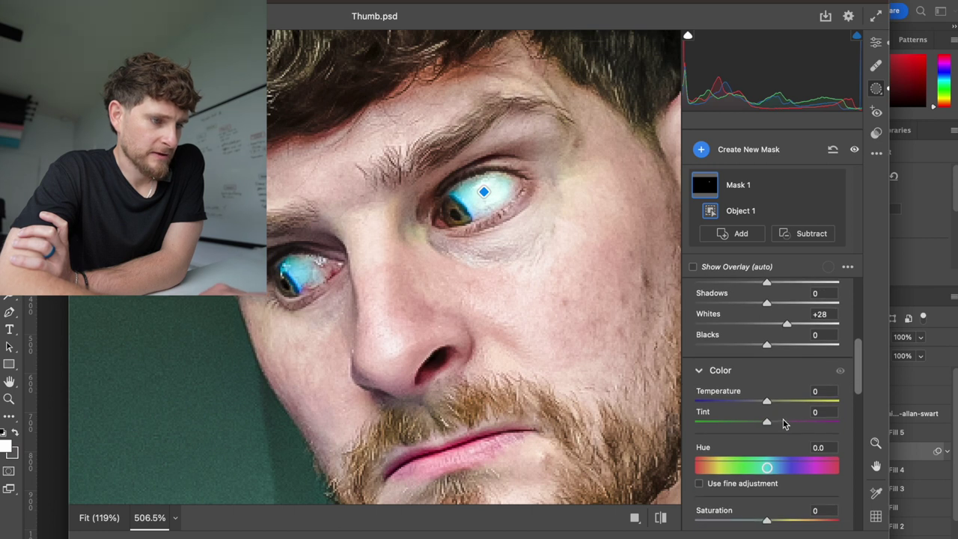
scroll(789, 424, down, 4)
drag(766, 407, 733, 412)
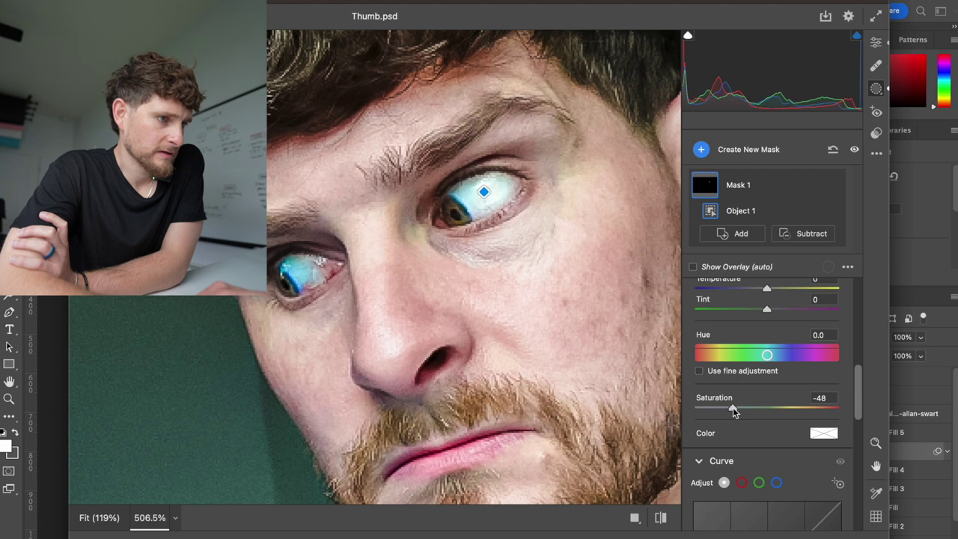
Add the other eye's white to the mask with a size 2 brush, set Saturation to -100 and apply the Camera Raw filter.
click(735, 234)
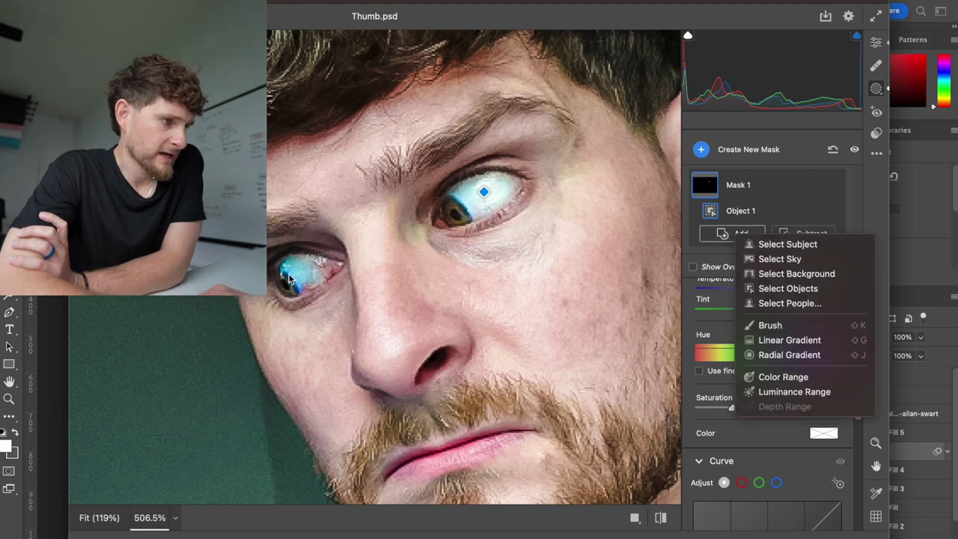
click(815, 330)
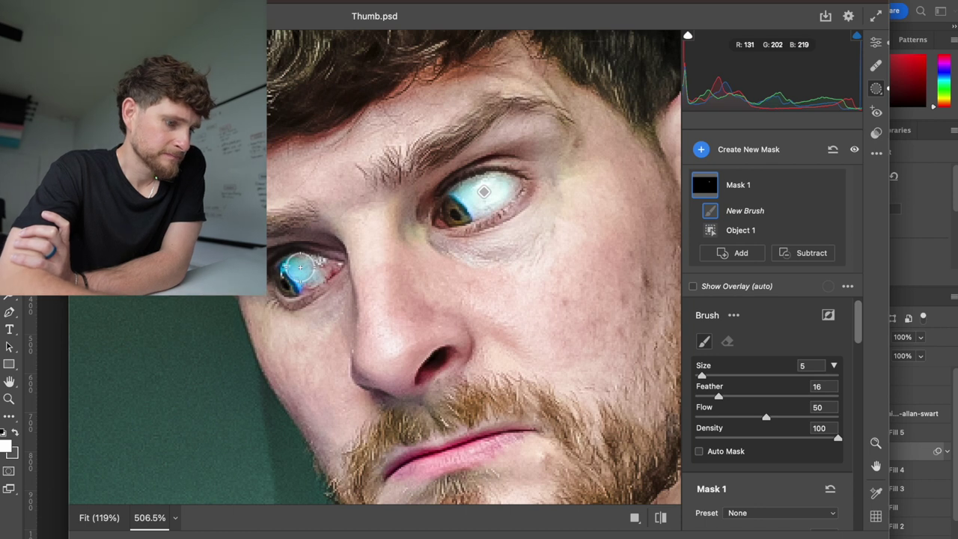
key(bracketright)
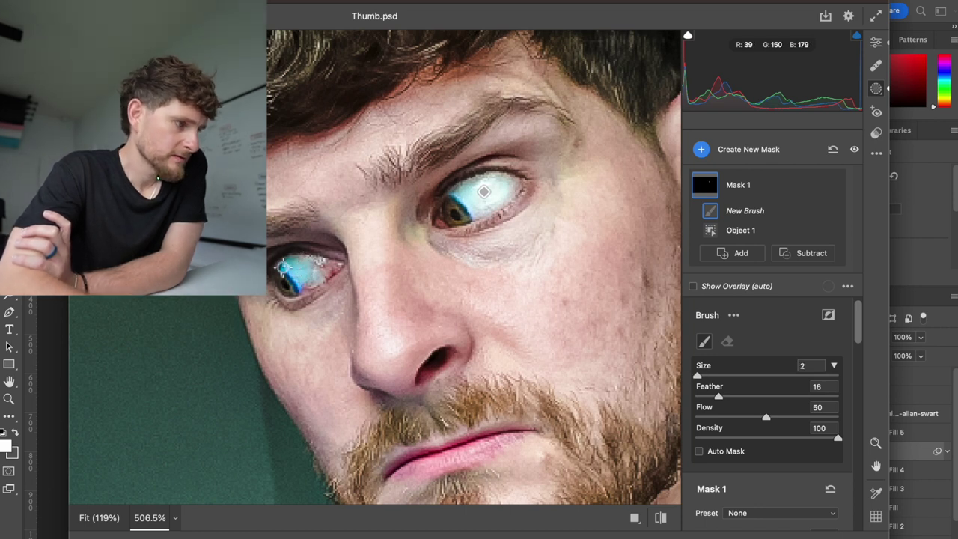
drag(284, 267, 331, 257)
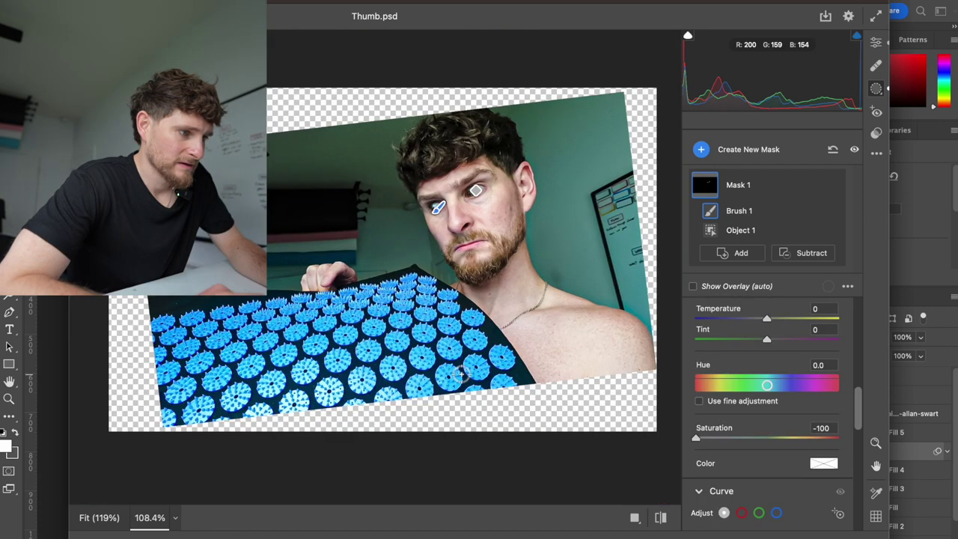
click(796, 533)
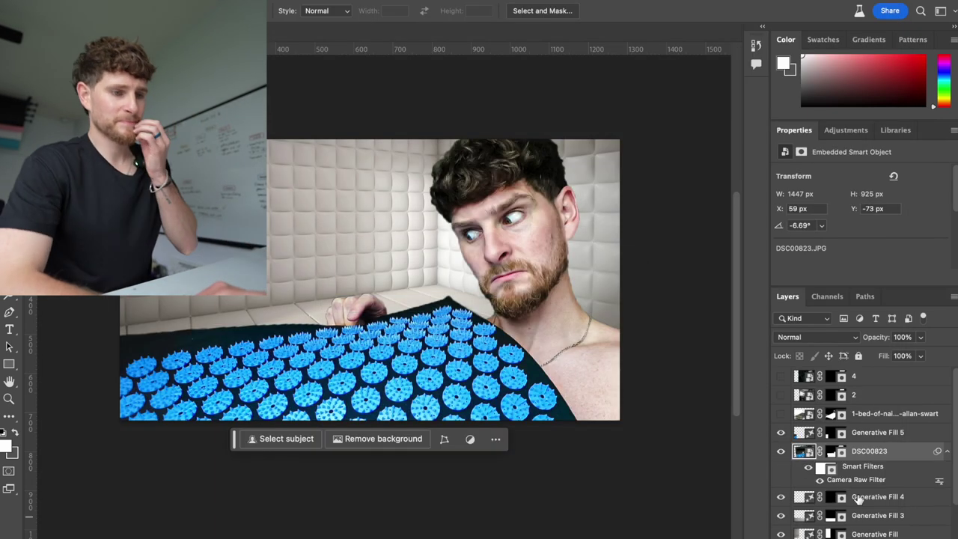
Start a text layer above Generative Fill 5 on the empty padded wall beside the man's head.
click(883, 433)
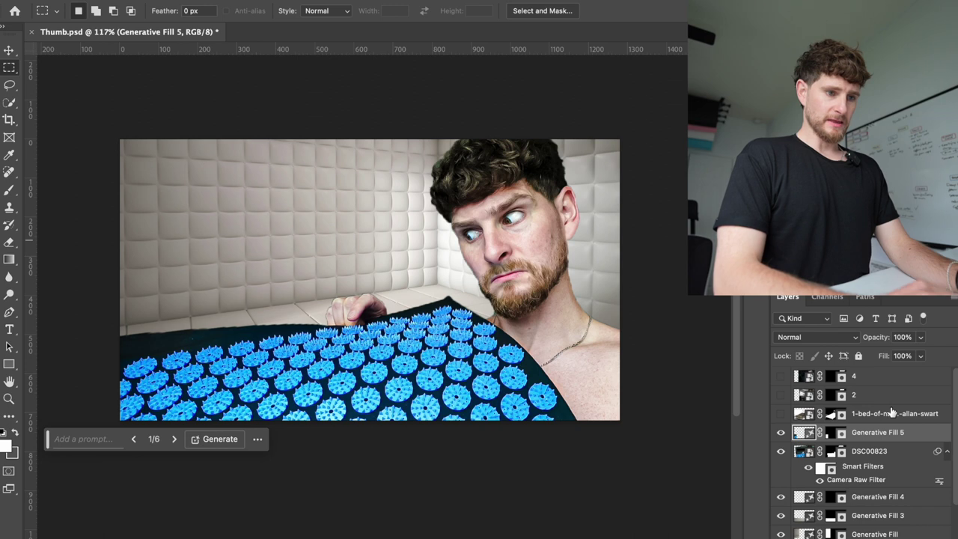
key(ctrl+t)
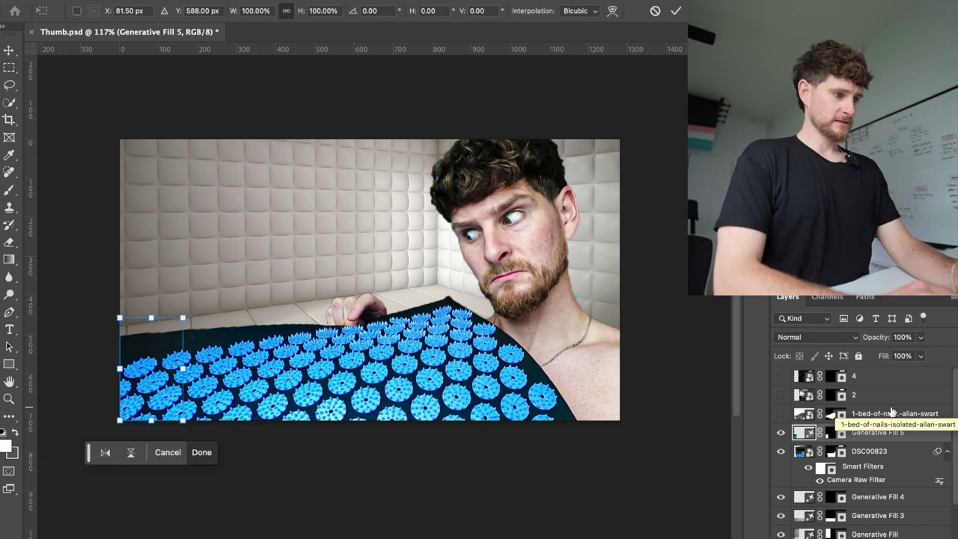
click(206, 453)
key(t)
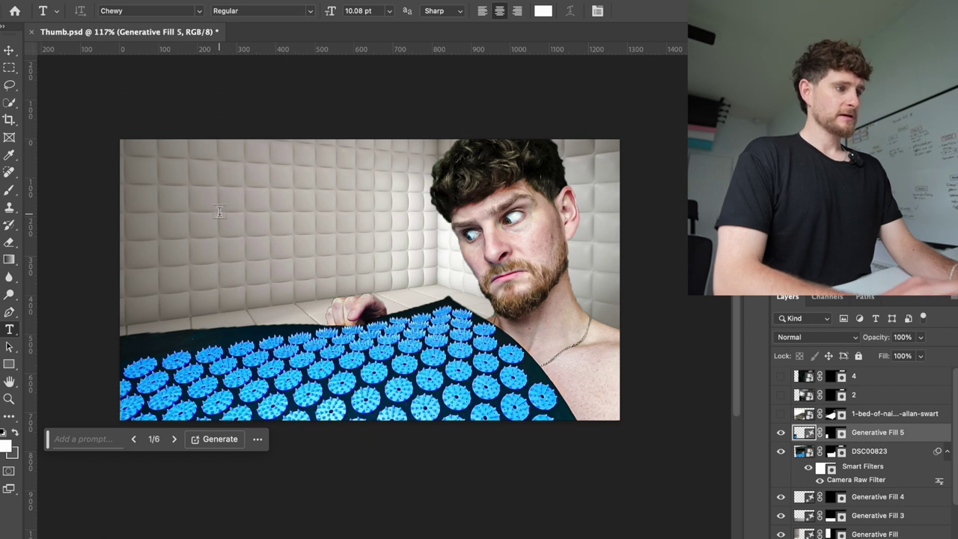
click(219, 213)
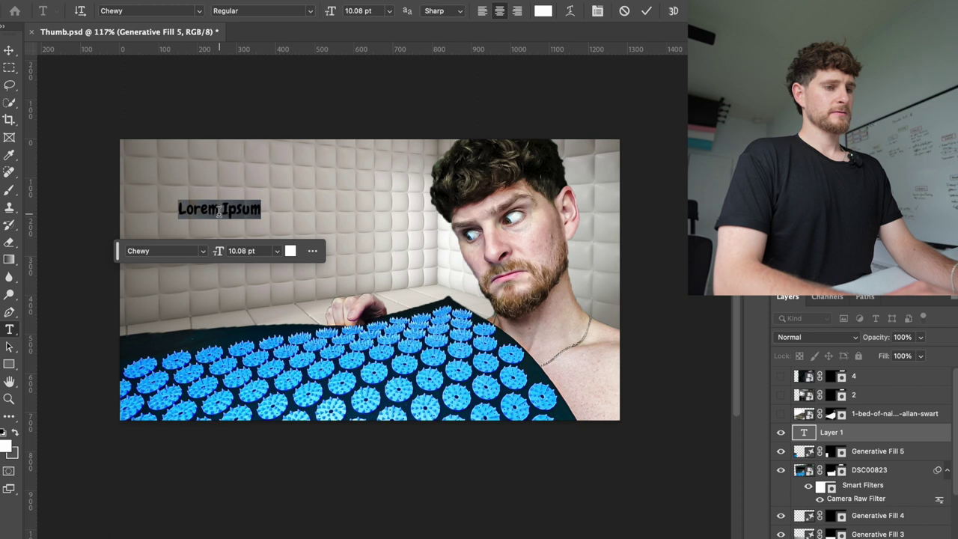
Switch to the web browser, open youtube.com and search for "trahan".
key(super+Tab)
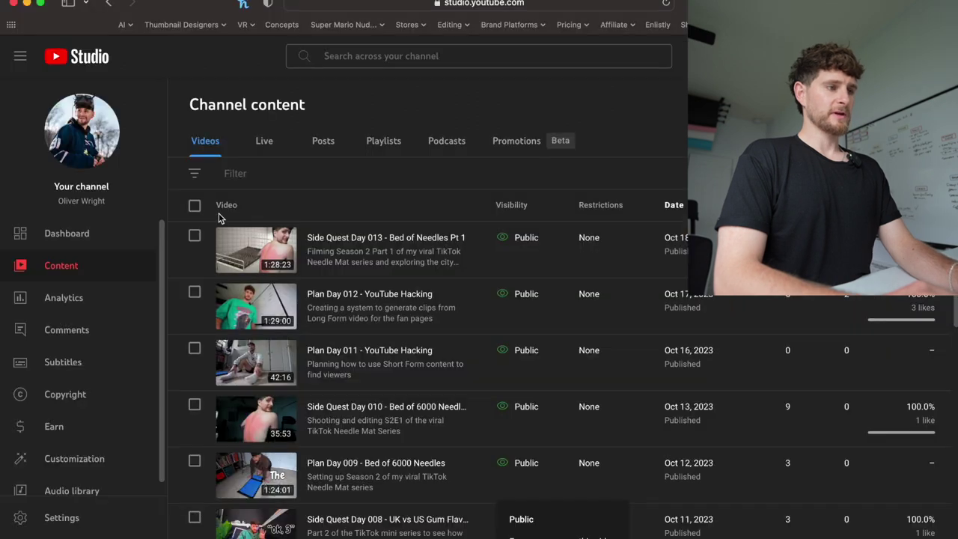
key(super+l)
text(youtube.com)
key(Return)
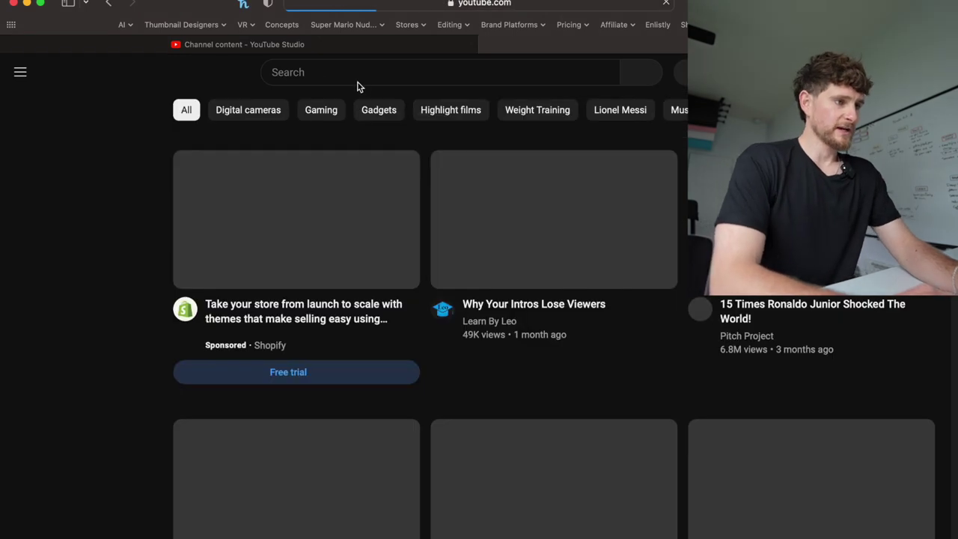
click(358, 75)
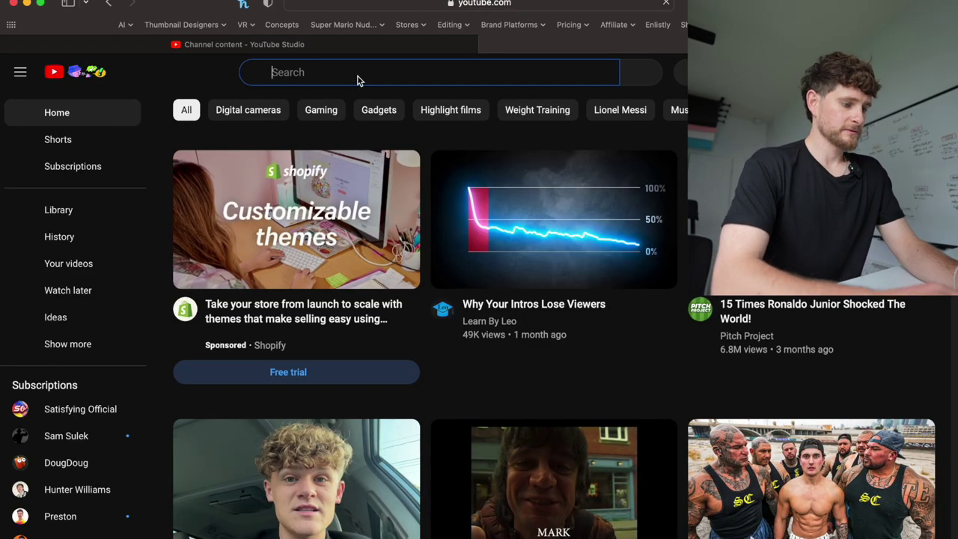
text(trahan)
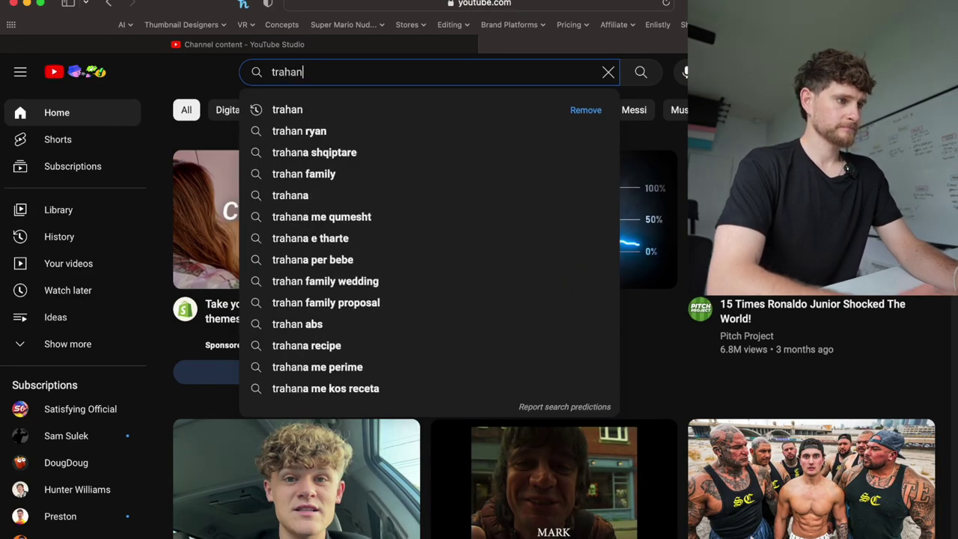
click(348, 111)
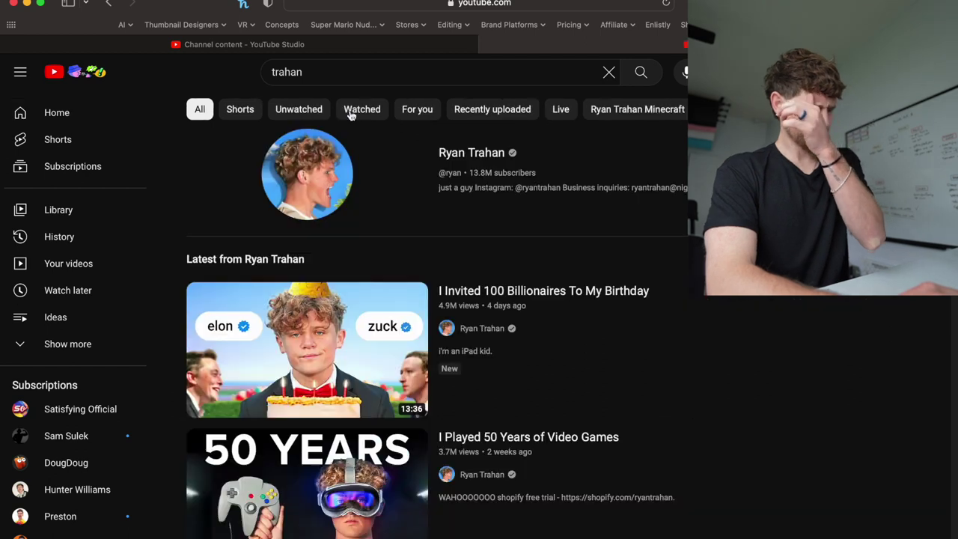
click(307, 184)
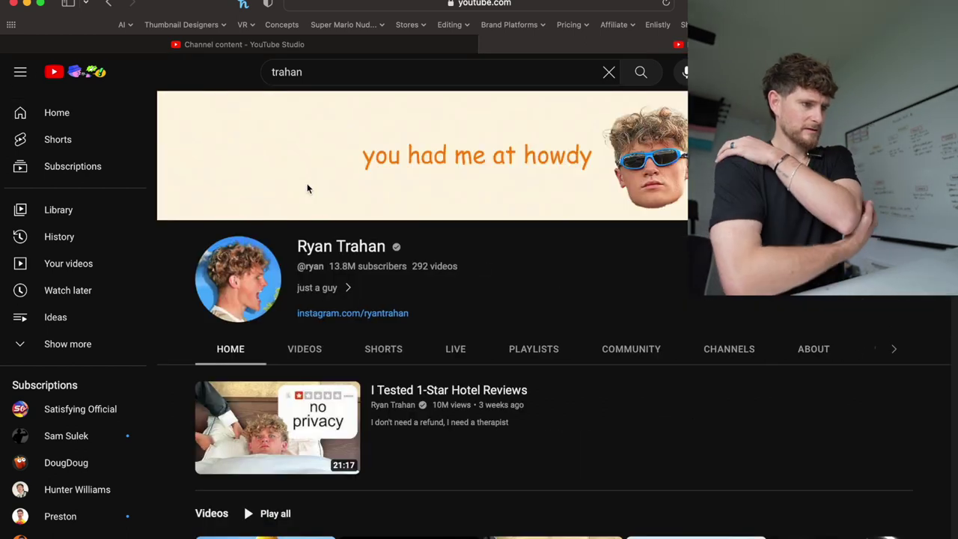
click(304, 347)
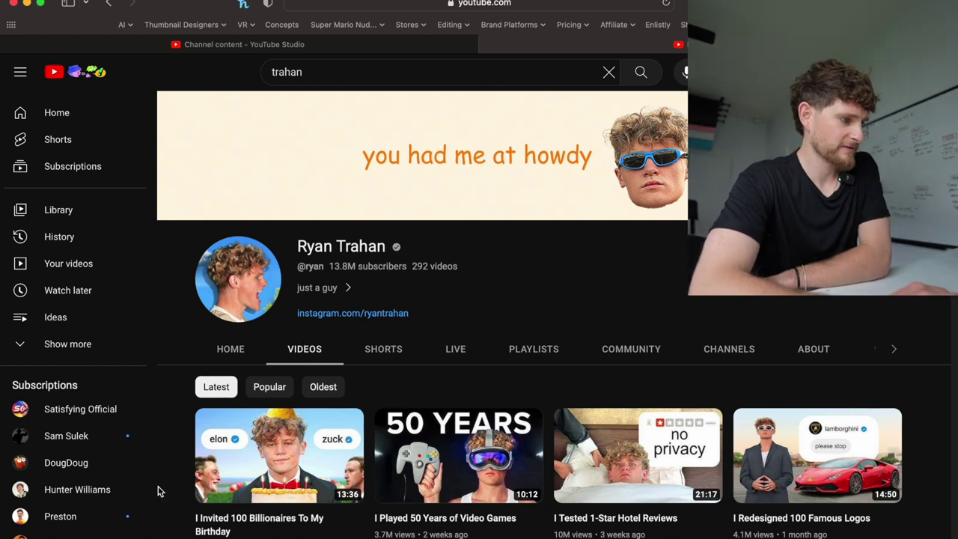
scroll(169, 494, down, 3)
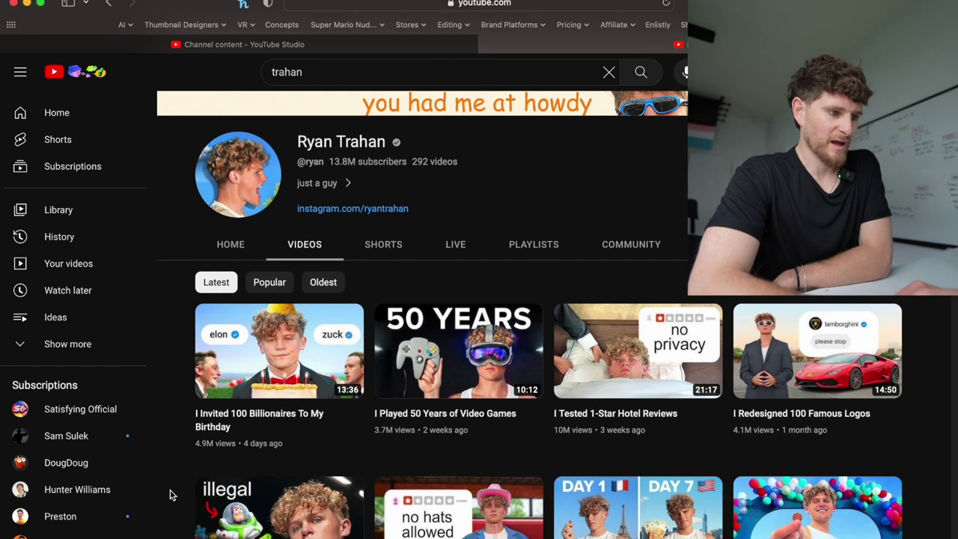
scroll(169, 494, down, 2)
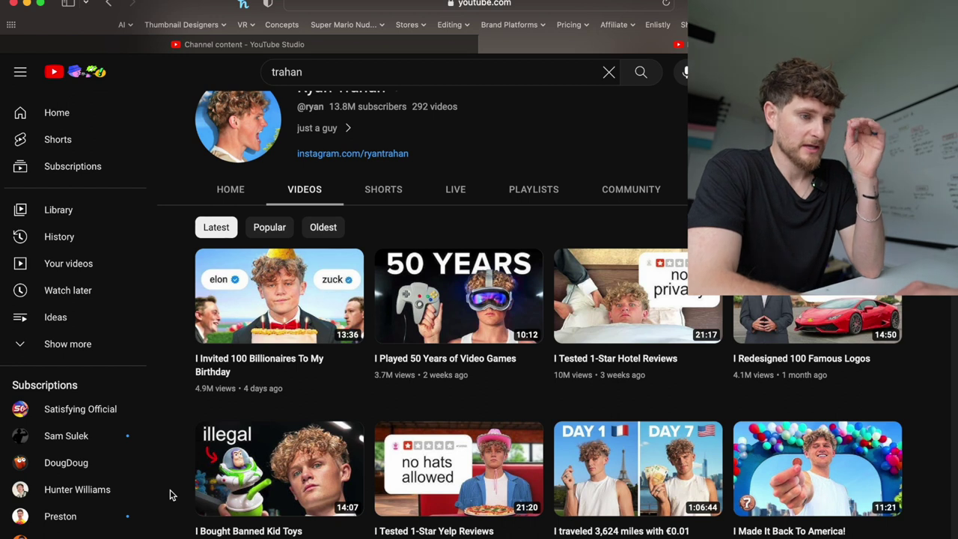
scroll(169, 494, down, 1)
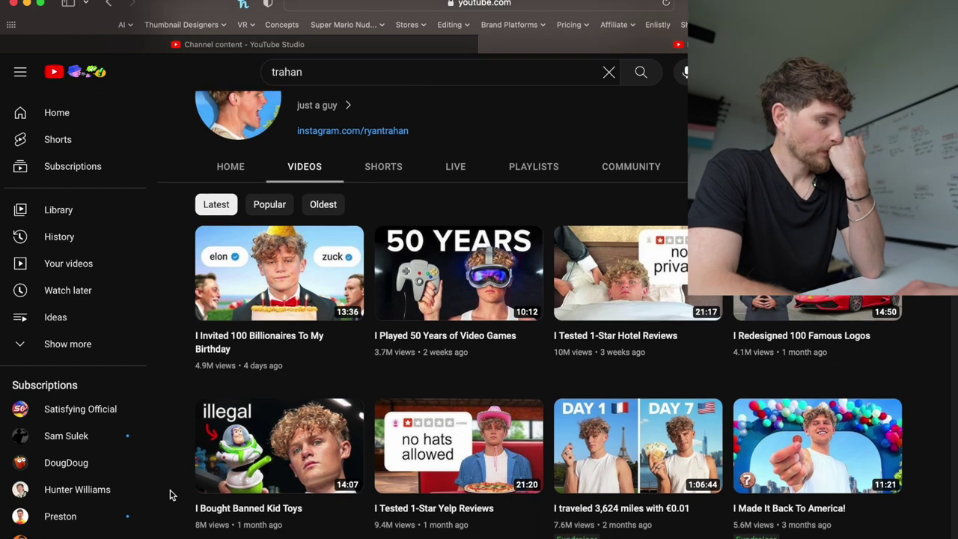
scroll(169, 494, down, 1)
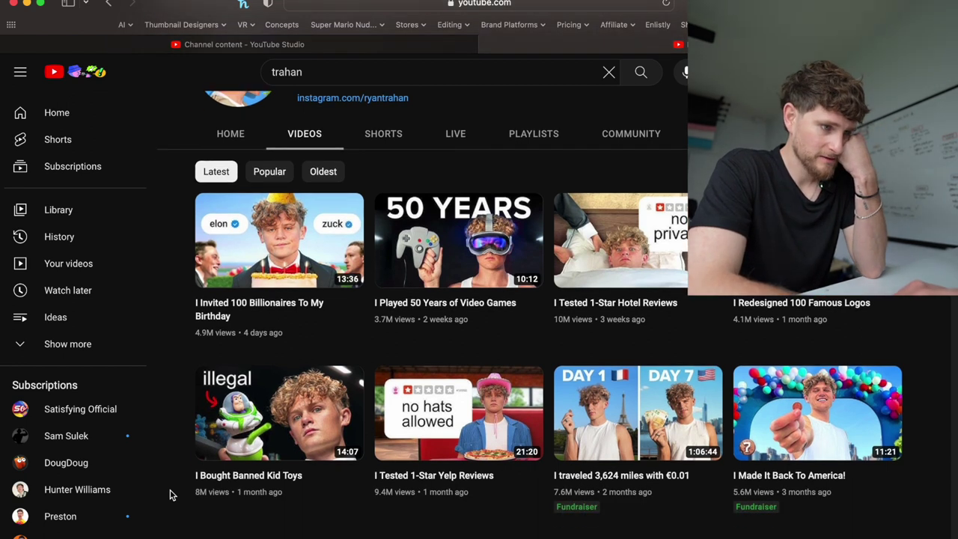
scroll(169, 495, down, 3)
scroll(169, 494, down, 5)
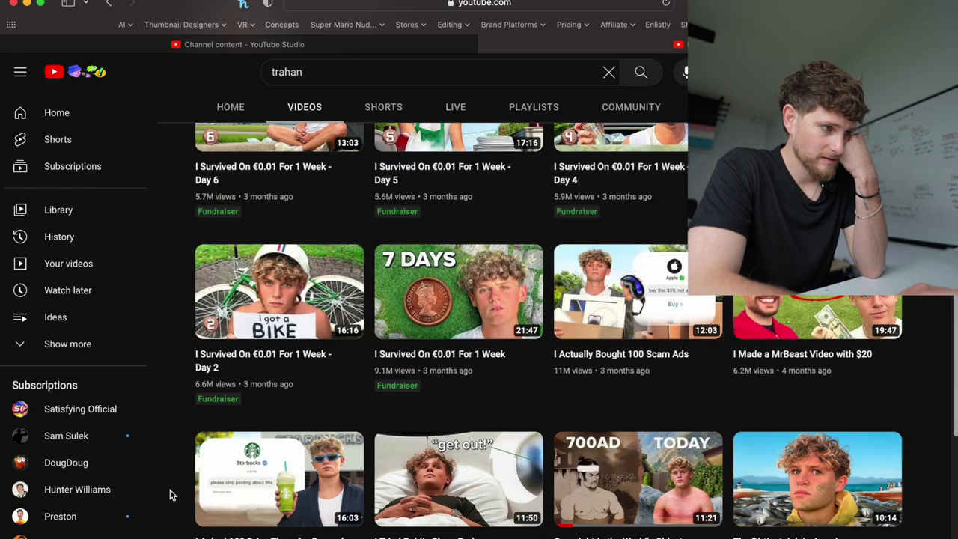
scroll(169, 495, down, 1)
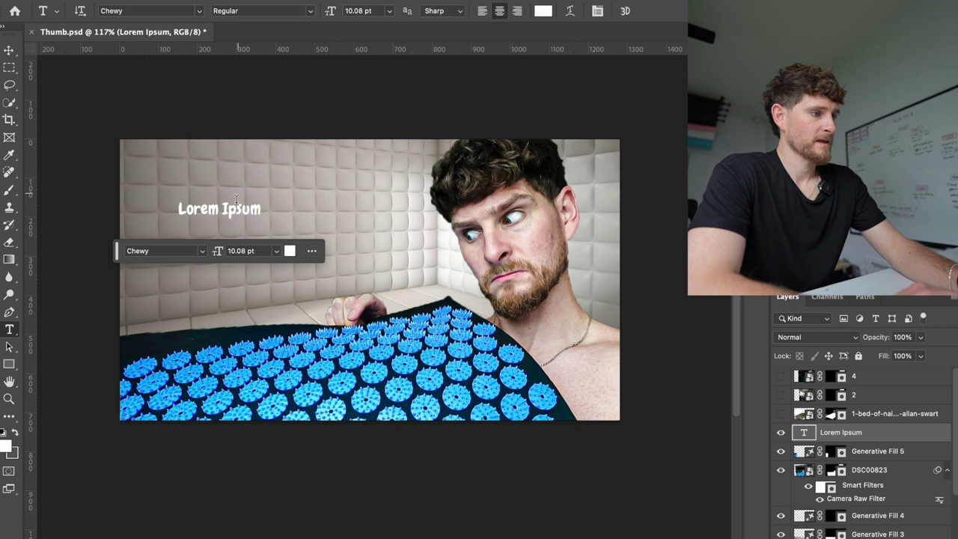
Back in Photoshop, replace the placeholder text on the padded wall with "17 minutes.".
triple_click(232, 211)
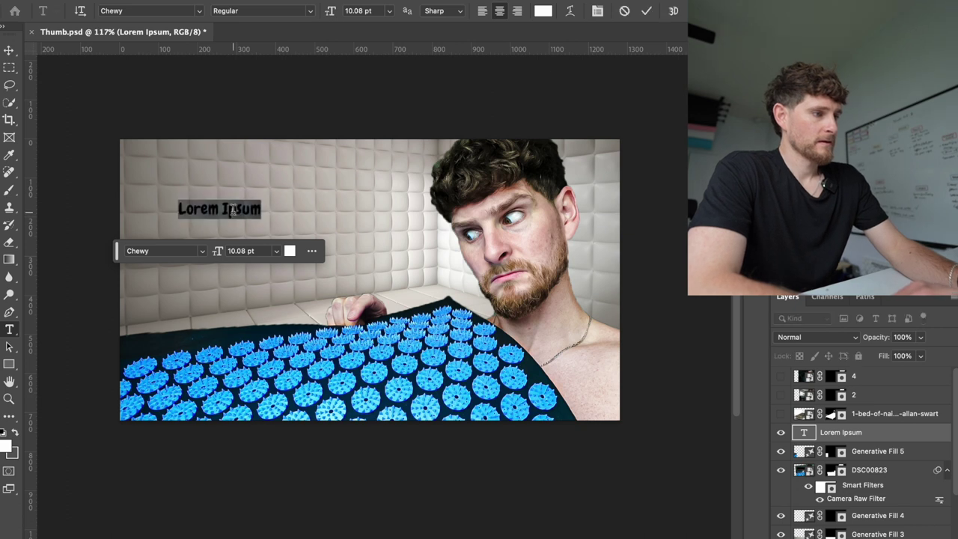
click(232, 210)
key(ctrl+a)
text(17 minutes)
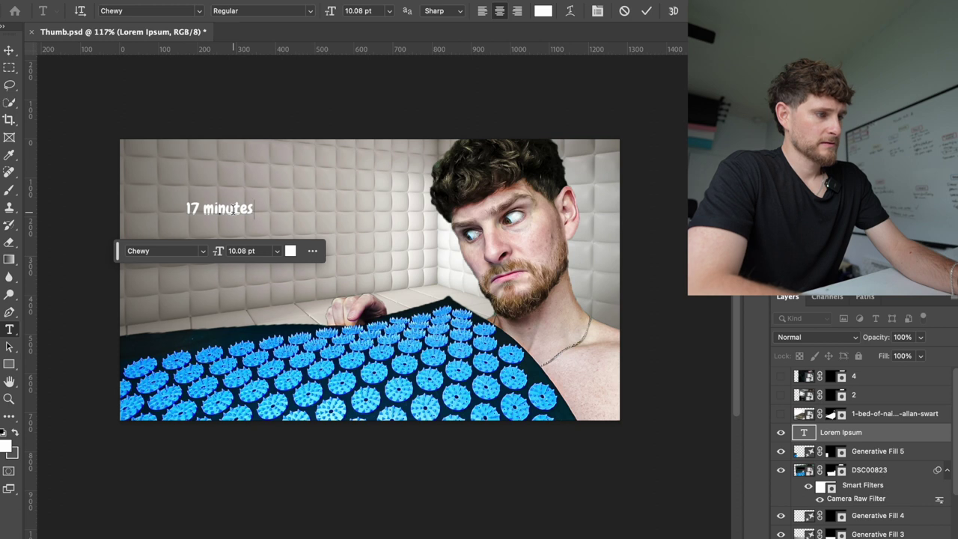
text(.)
Set the font size of the whole "17 minutes." text to 34 pt.
key(ctrl+a)
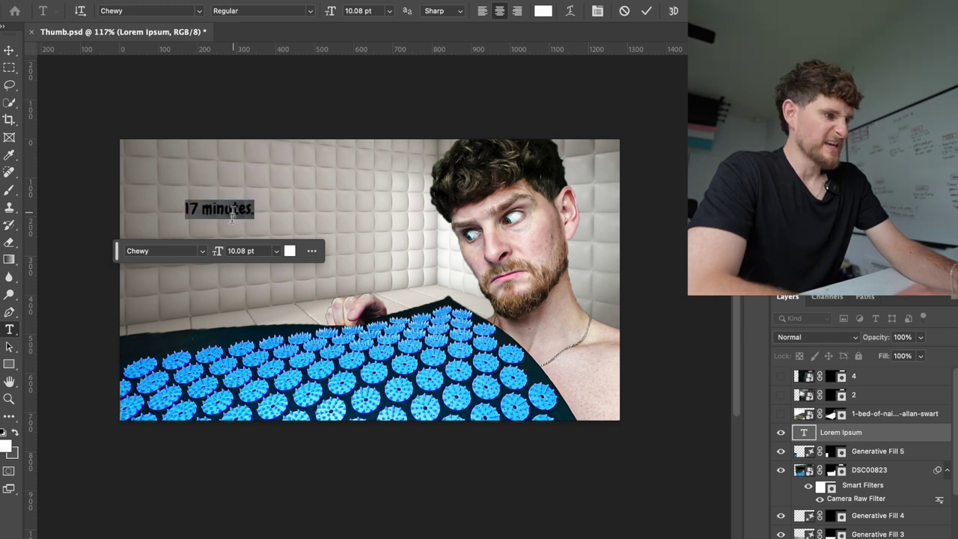
drag(216, 250, 232, 254)
click(206, 194)
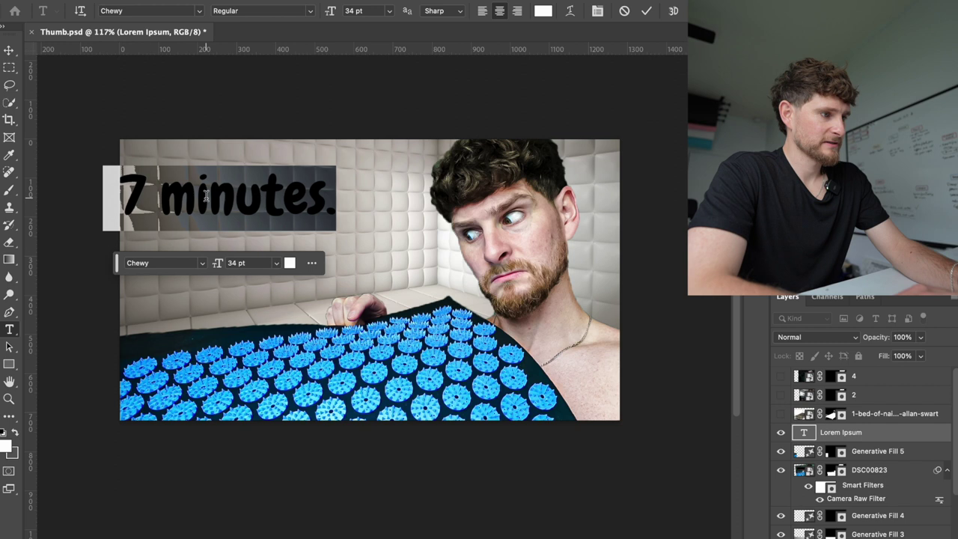
click(206, 194)
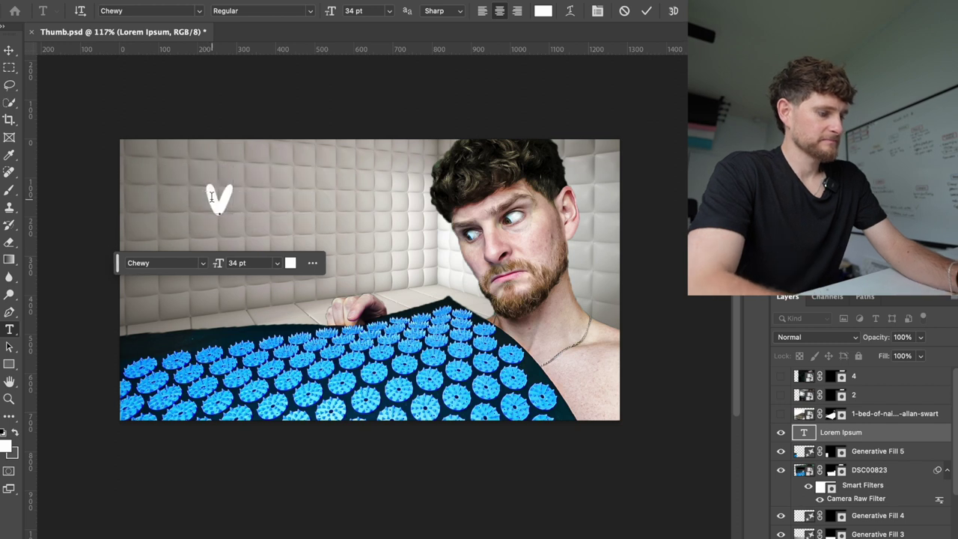
key(ctrl+a)
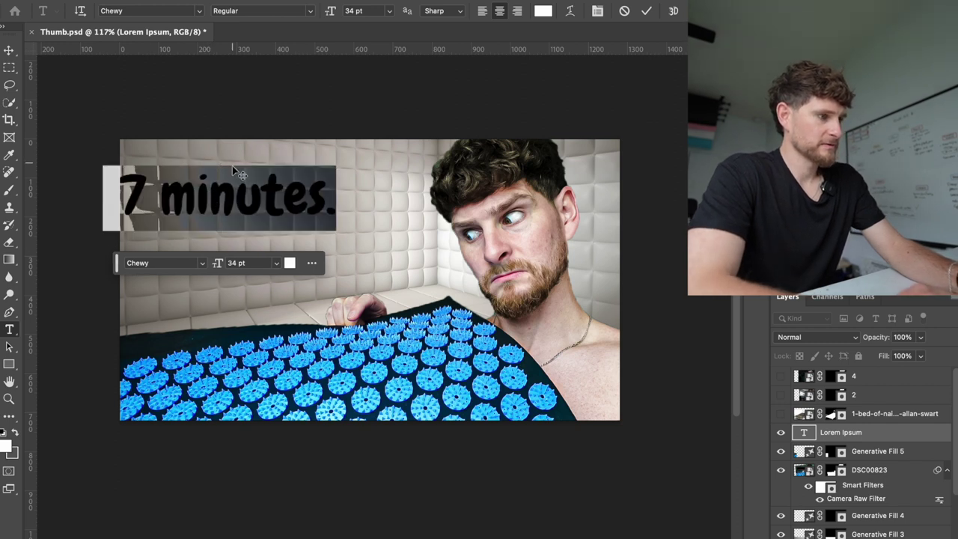
text(v)
key(ctrl+z)
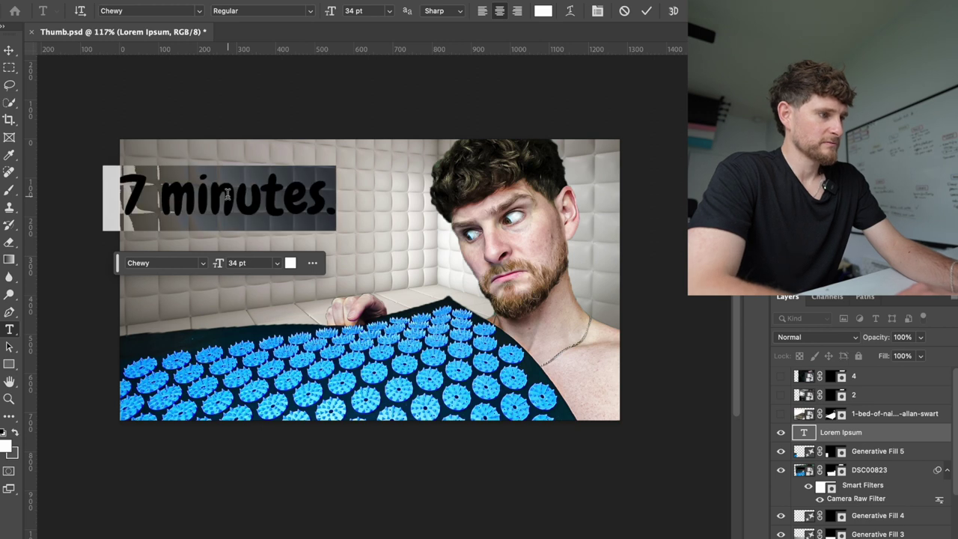
Commit the "17 minutes." text and move it rightwards so that it sits fully inside the canvas on the padded wall.
click(239, 134)
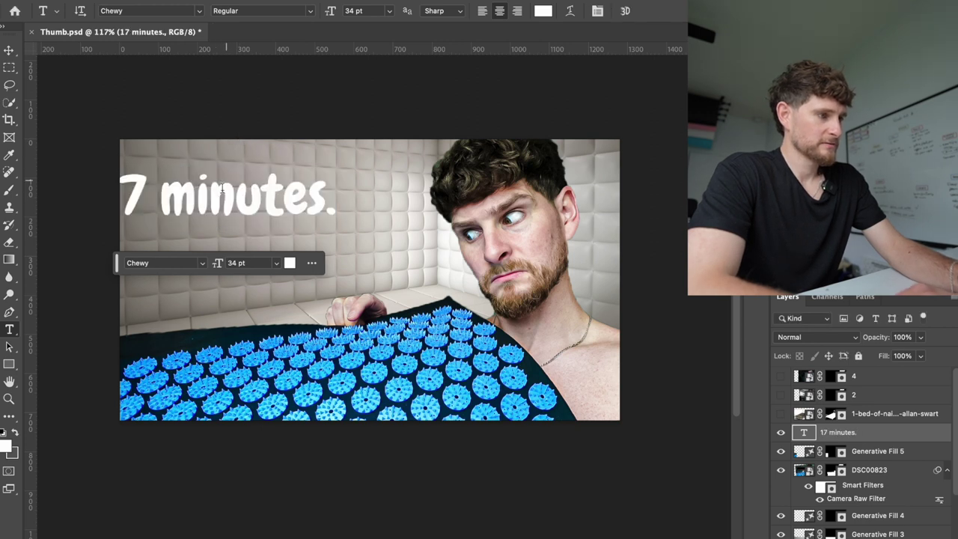
key(v)
drag(224, 193, 280, 193)
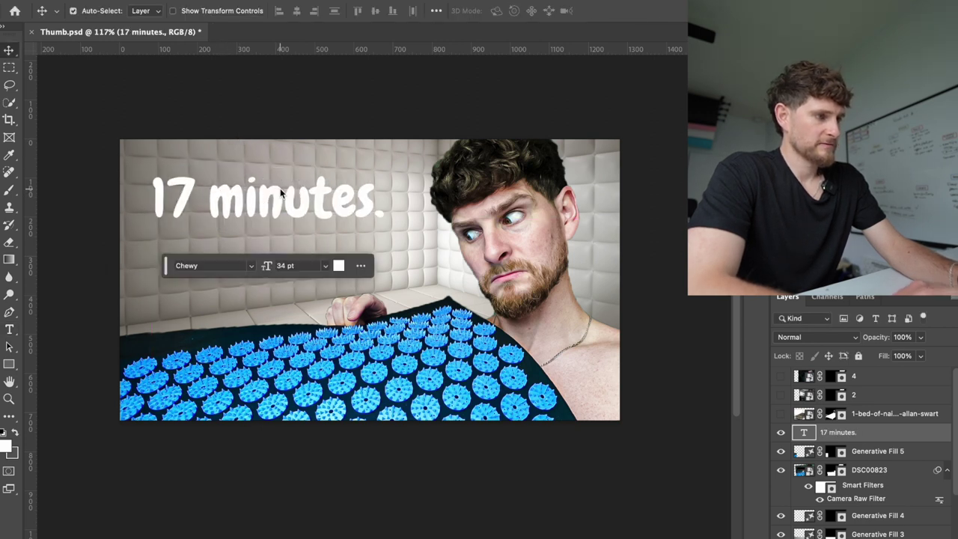
double_click(286, 203)
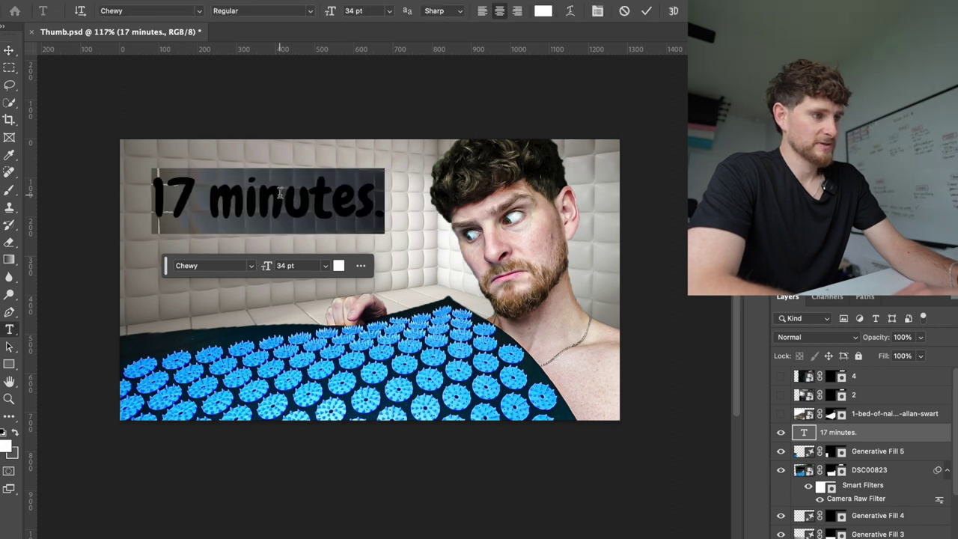
key(Escape)
key(v)
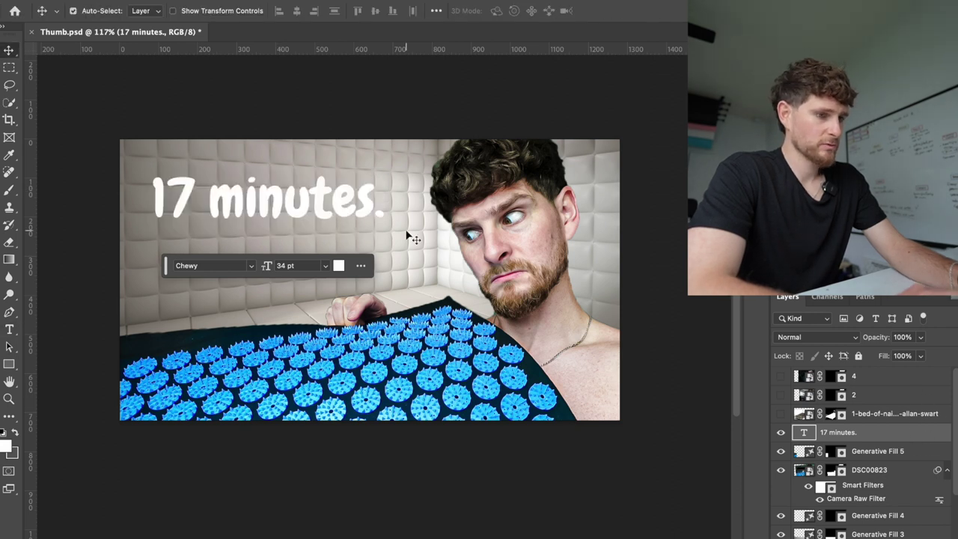
Add a black Stroke effect to the "17 minutes." text layer and shift the text slightly further right.
double_click(900, 429)
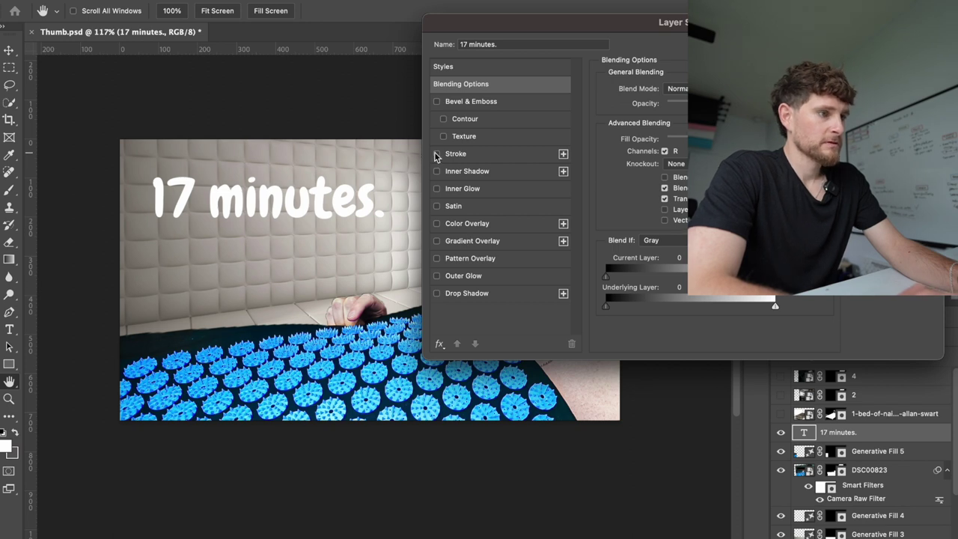
click(436, 154)
key(Return)
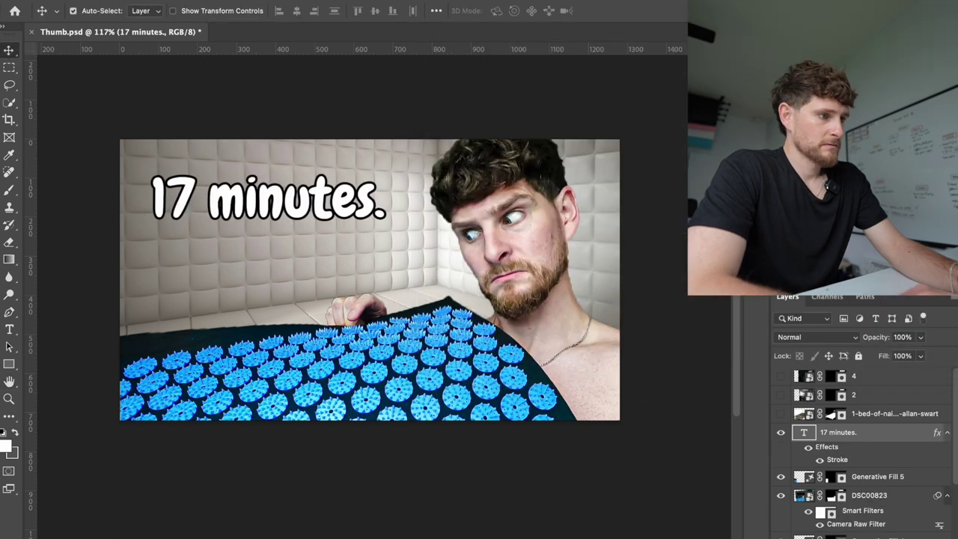
drag(322, 199, 329, 199)
Set the font of the "17 minutes." text to Helvetica Neue Condensed Bold.
double_click(330, 199)
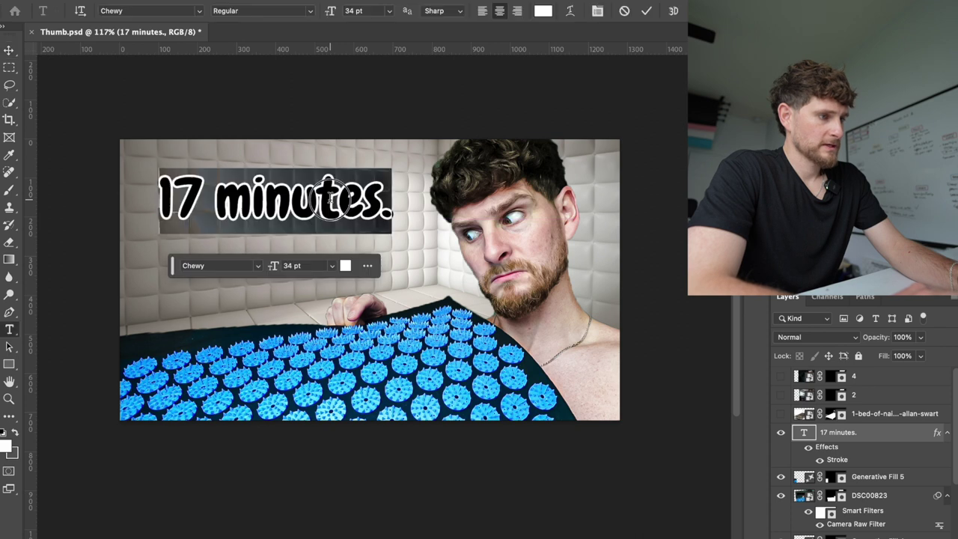
click(259, 267)
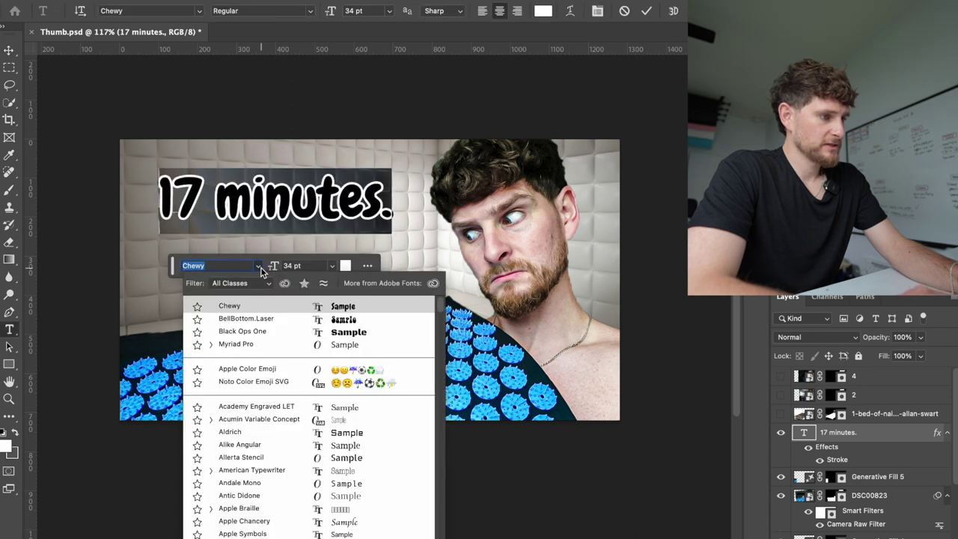
scroll(261, 314, down, 15)
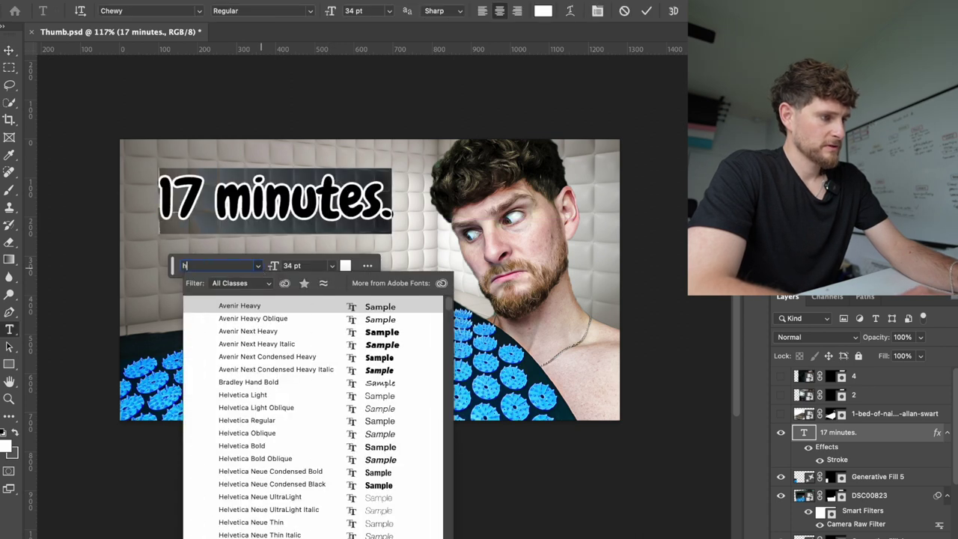
click(259, 472)
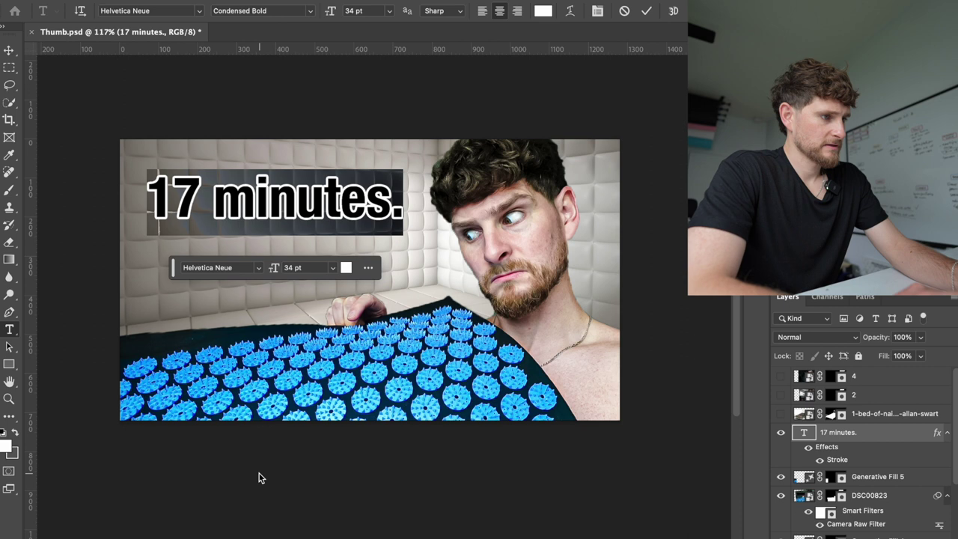
Try other fonts such as Aldrich on the "17 minutes." text while browsing through the installed fonts.
click(258, 268)
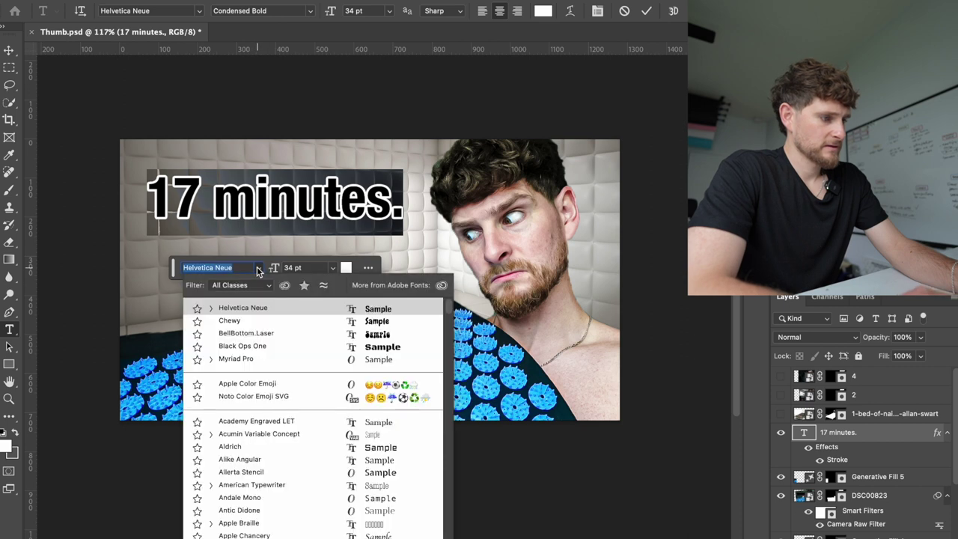
key(Down)
key(Down)
key(Down)
key(Down)
key(Down)
key(Down)
key(Down)
key(Down)
key(Down)
key(Down)
key(Down)
key(Down)
key(Down)
key(Down)
key(Down)
key(Down)
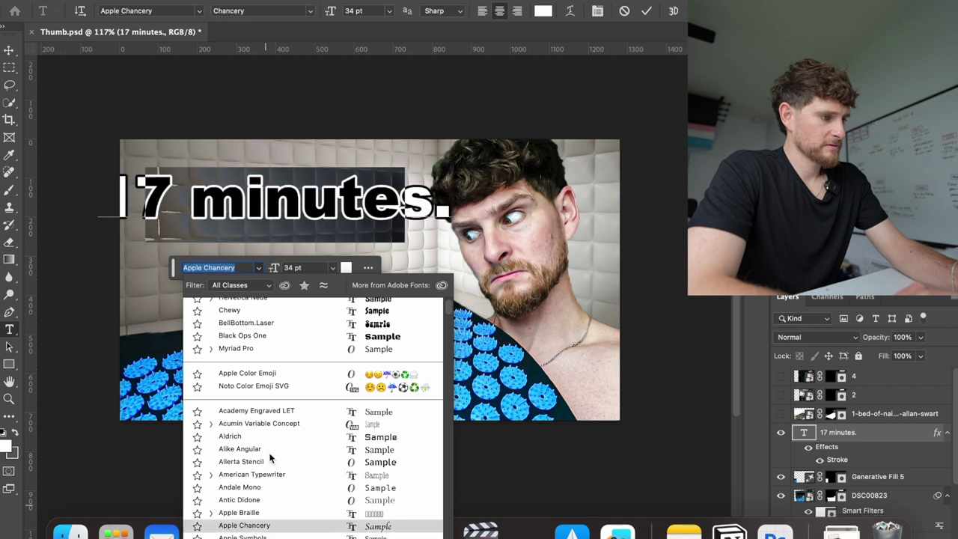
click(229, 436)
scroll(273, 440, down, 15)
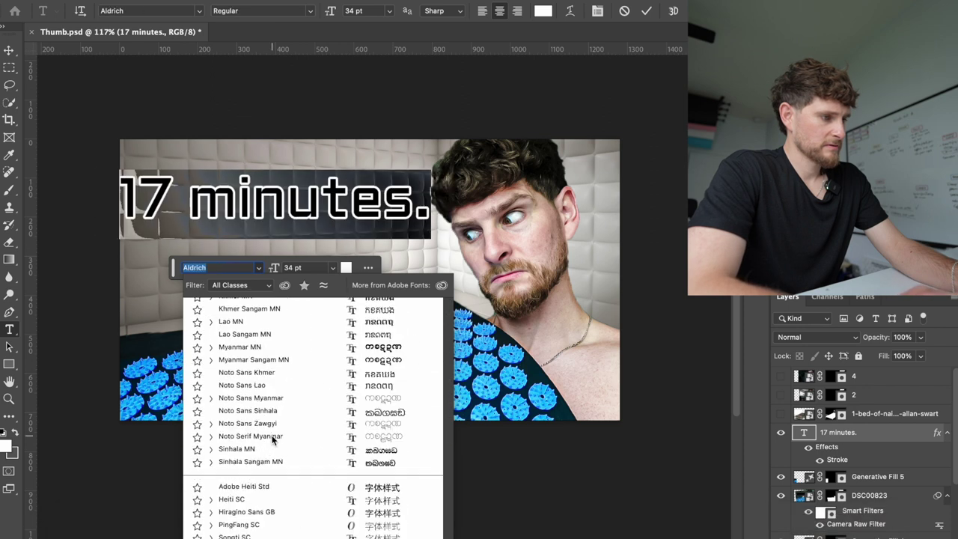
scroll(271, 439, up, 10)
scroll(273, 440, down, 1)
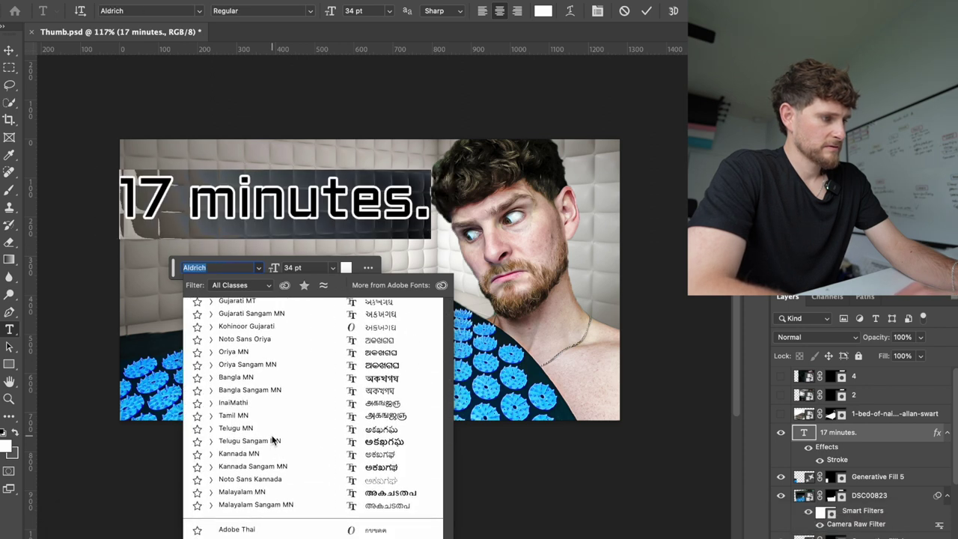
scroll(273, 440, up, 3)
scroll(273, 440, down, 10)
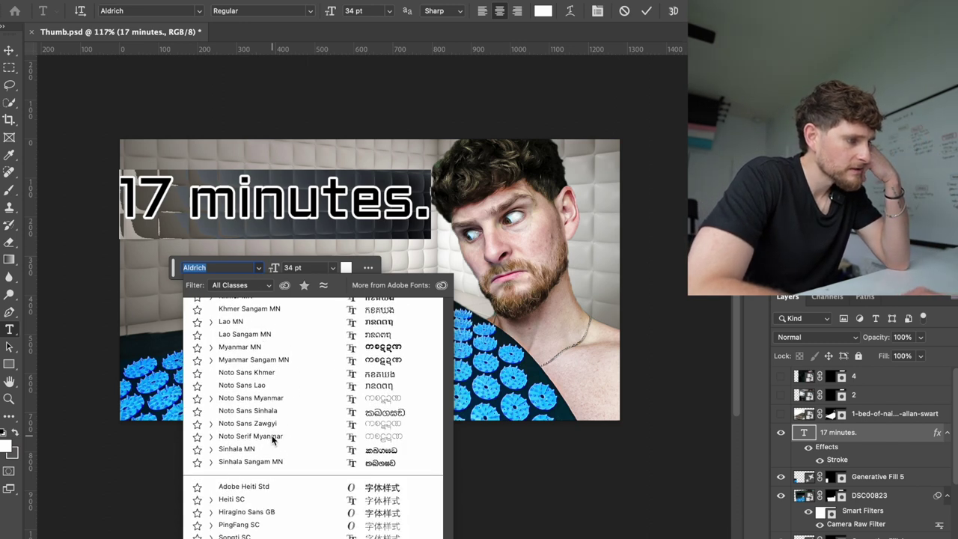
scroll(273, 440, up, 20)
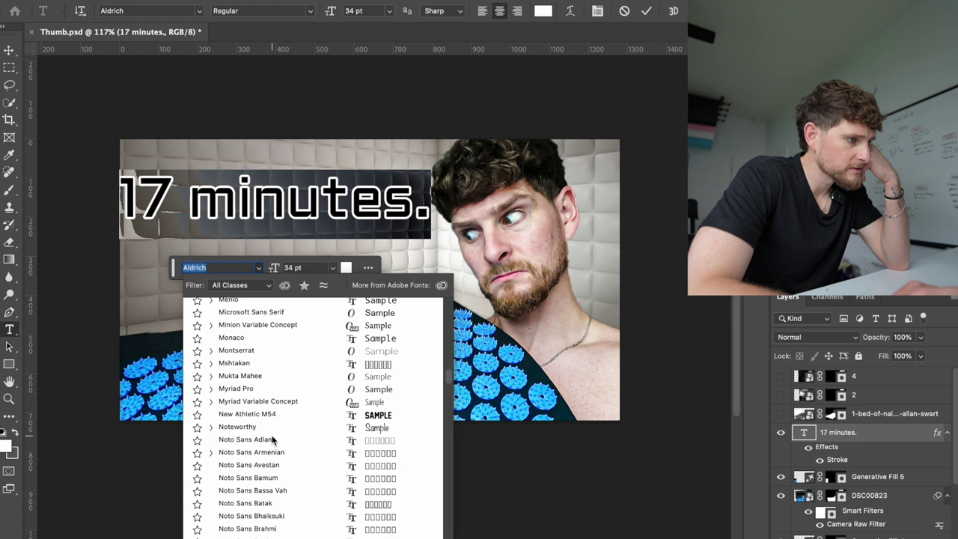
click(279, 308)
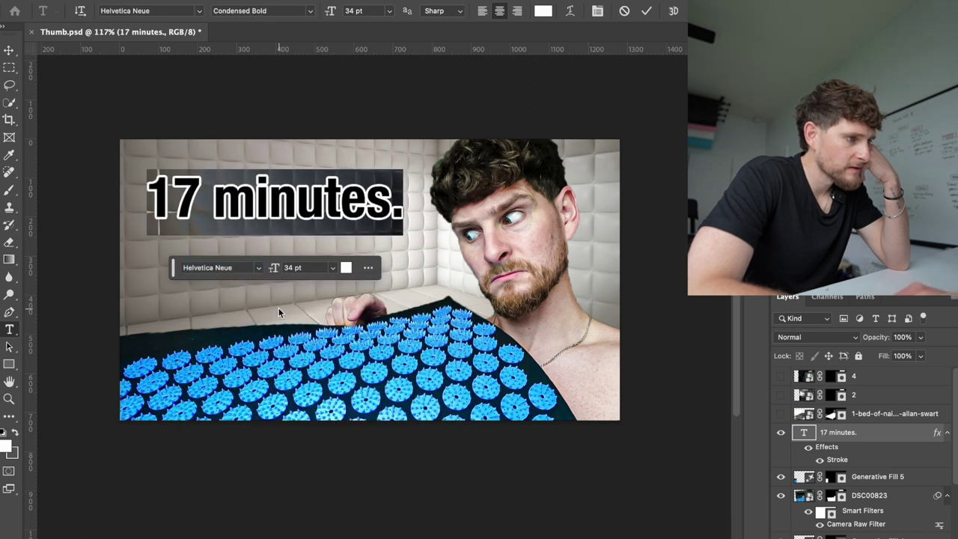
key(Escape)
key(v)
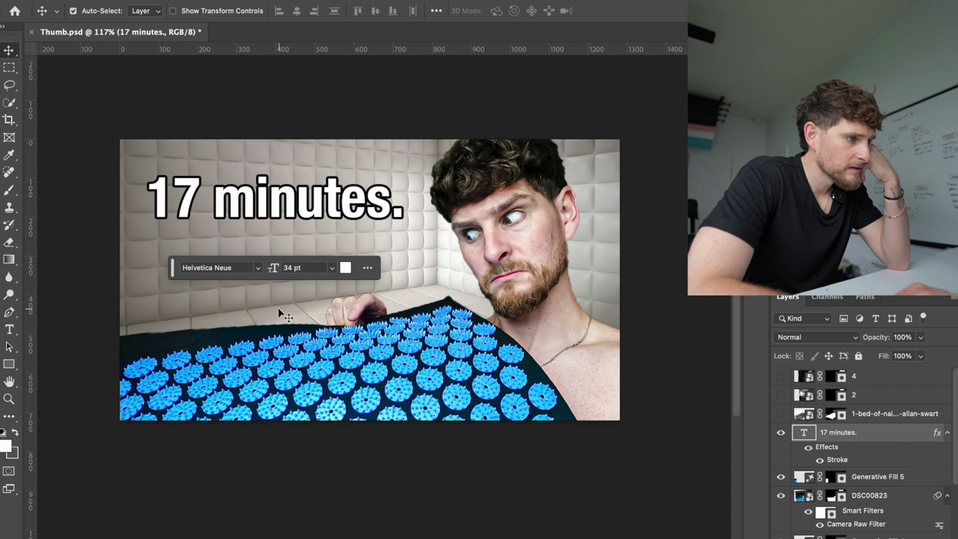
double_click(804, 431)
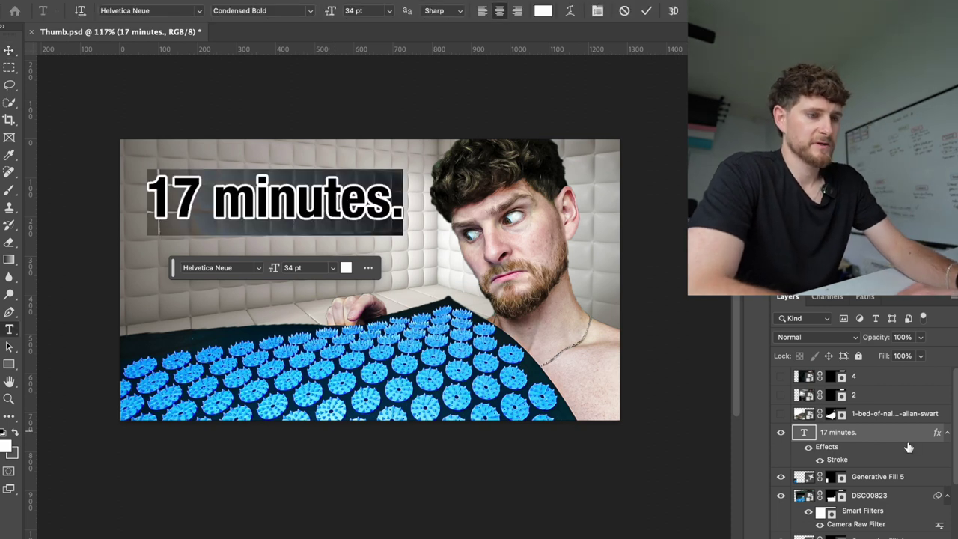
key(Escape)
key(v)
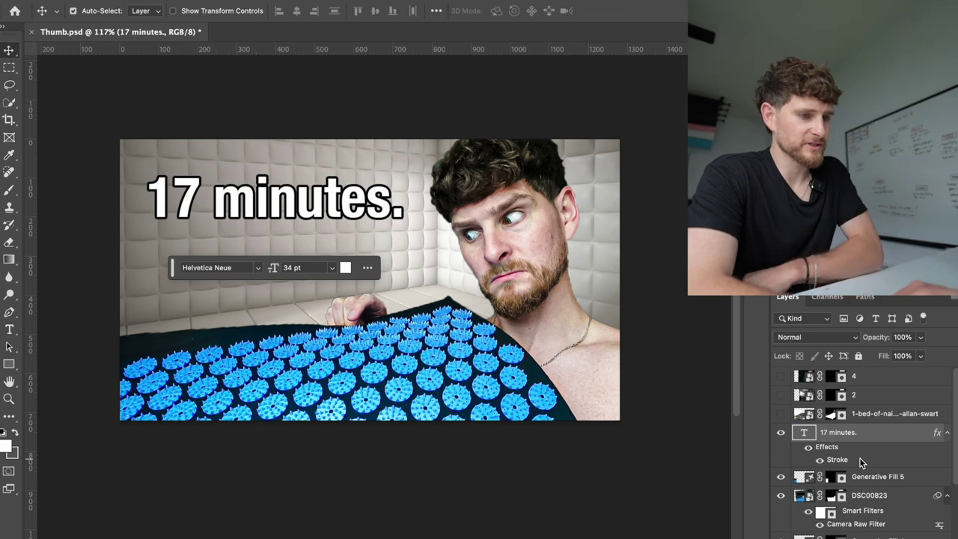
Slightly reduce the size of the black stroke around the "17 minutes." text.
double_click(860, 460)
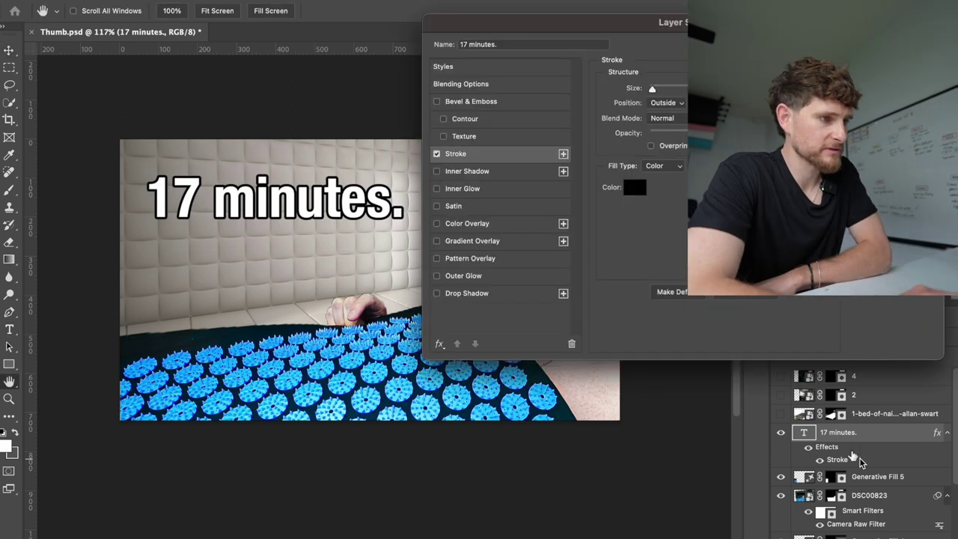
click(651, 90)
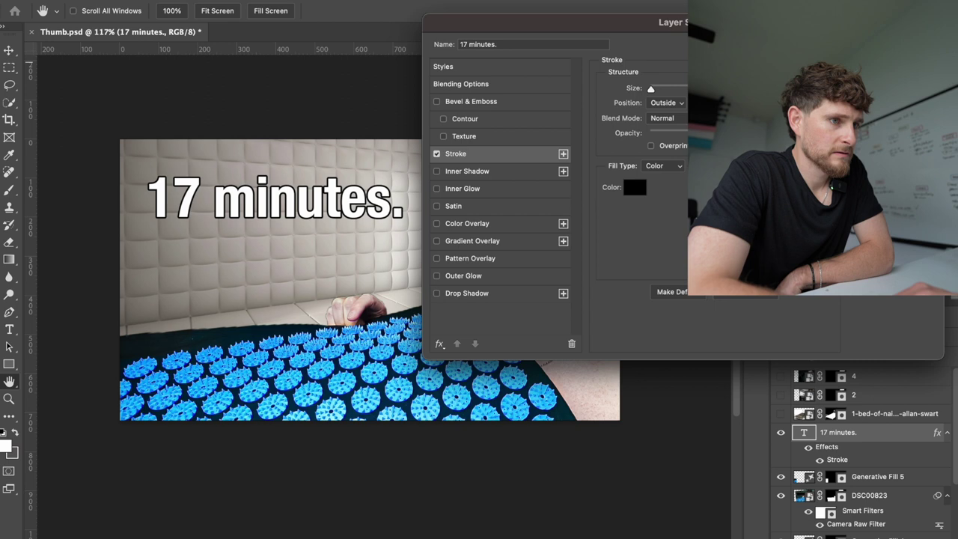
key(Return)
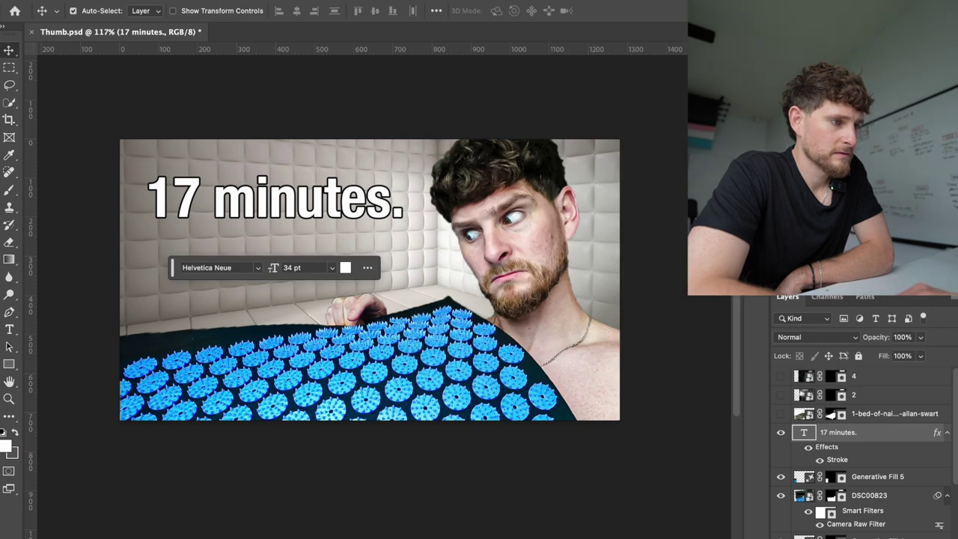
Export the thumbnail with Save for Web as the JPEG "5.jpg" in the folder "013 - Side Quest Day 10/16/23".
click(131, 0)
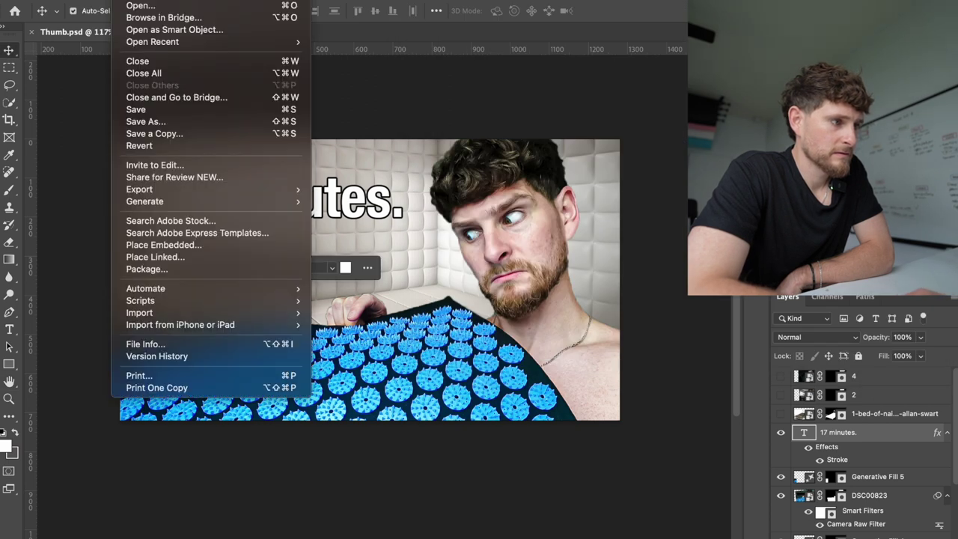
mouse_move(233, 193)
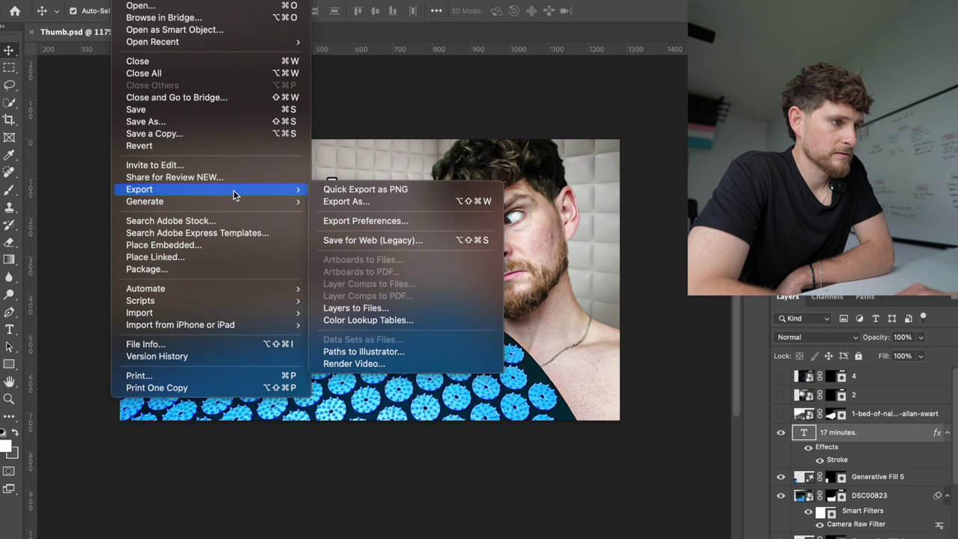
click(378, 240)
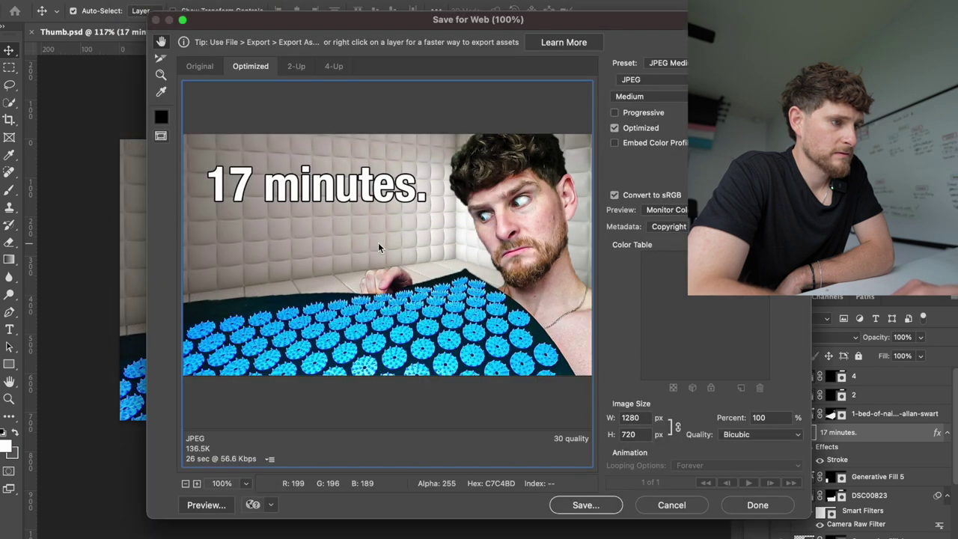
click(584, 505)
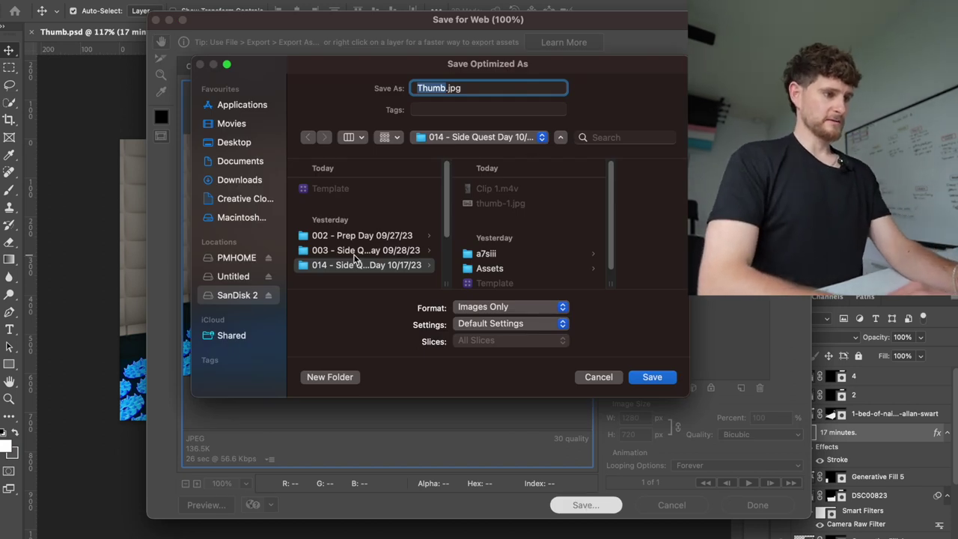
scroll(356, 254, down, 5)
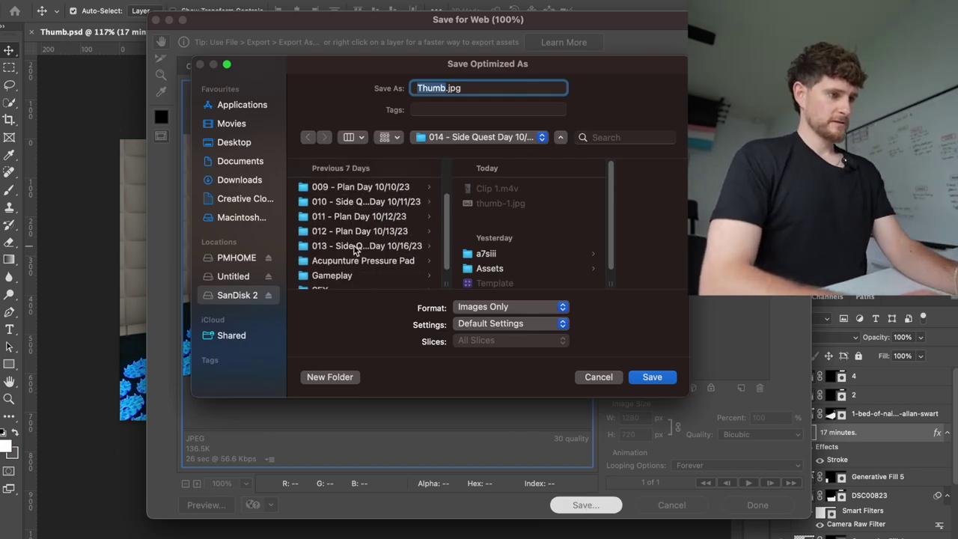
click(358, 246)
double_click(441, 89)
text(5)
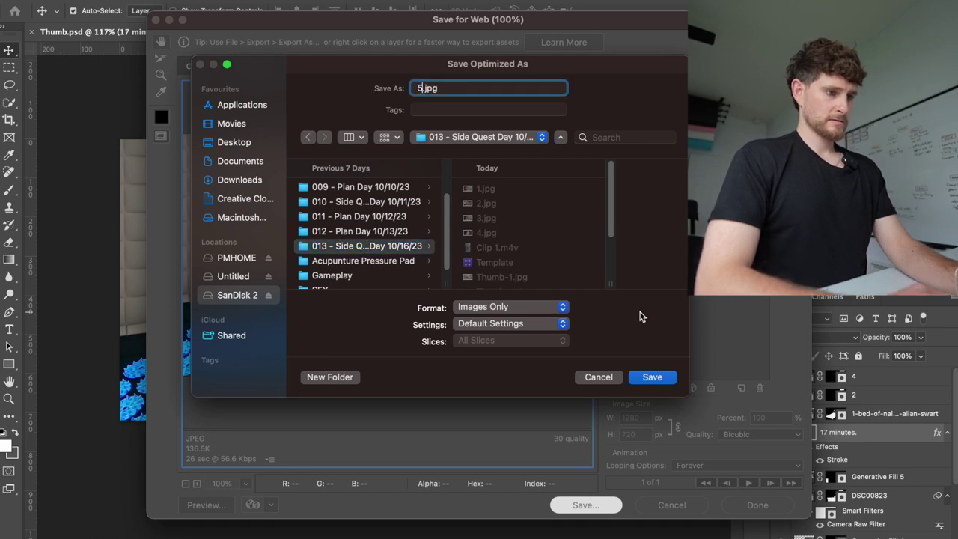
click(650, 376)
Switch to the web browser and bring up the Channel content page in YouTube Studio.
key(super+Tab)
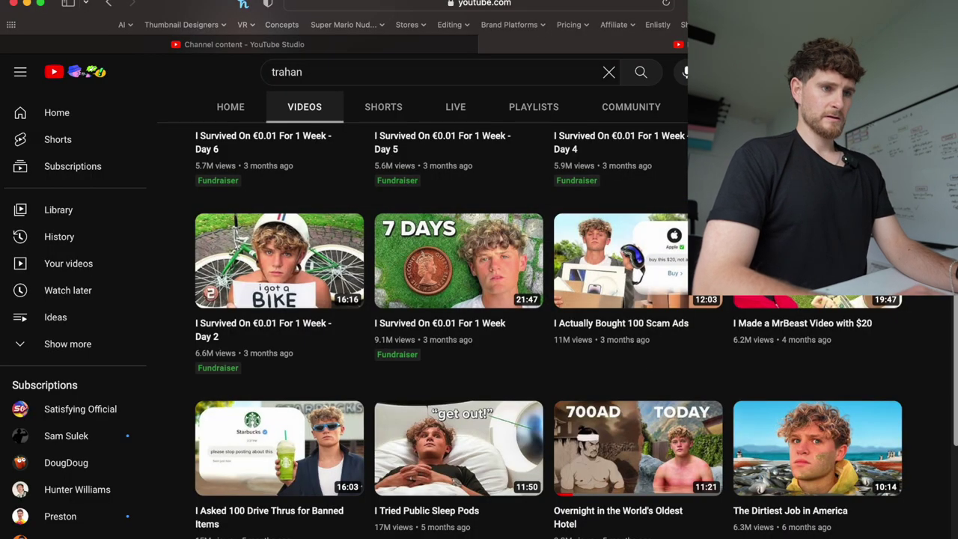
click(931, 72)
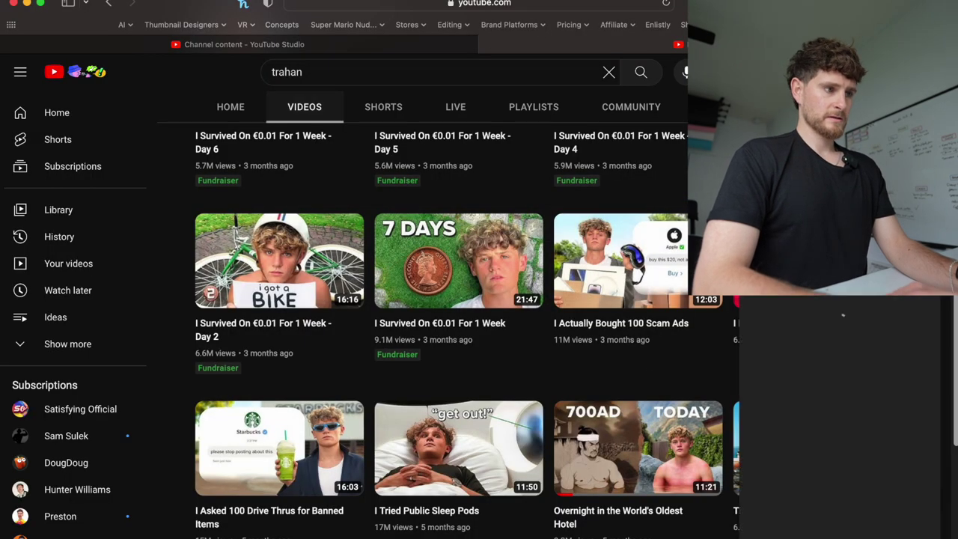
click(308, 46)
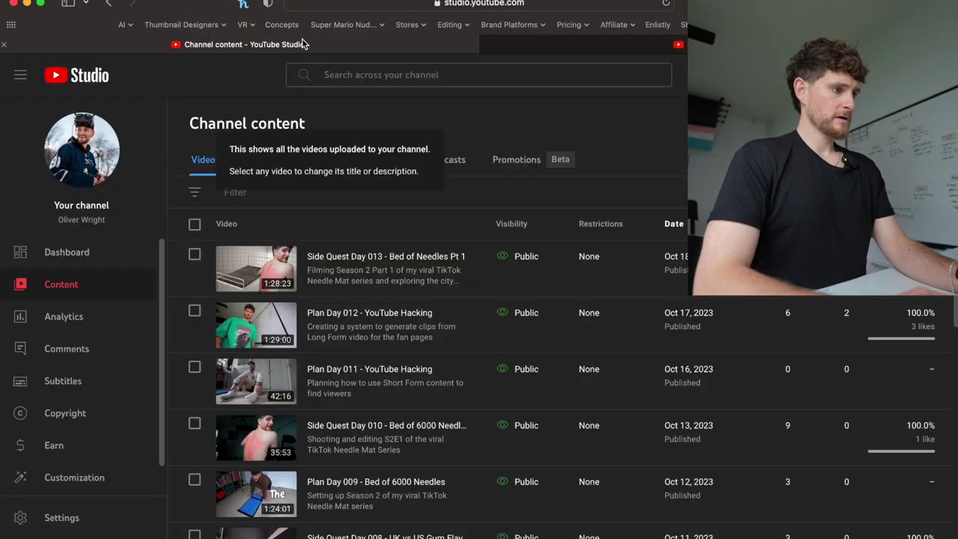
Open the details of the video "Side Quest Day 013 - Bed of Needles Pt 1" and upload 5.jpg as its thumbnail.
click(103, 279)
click(315, 281)
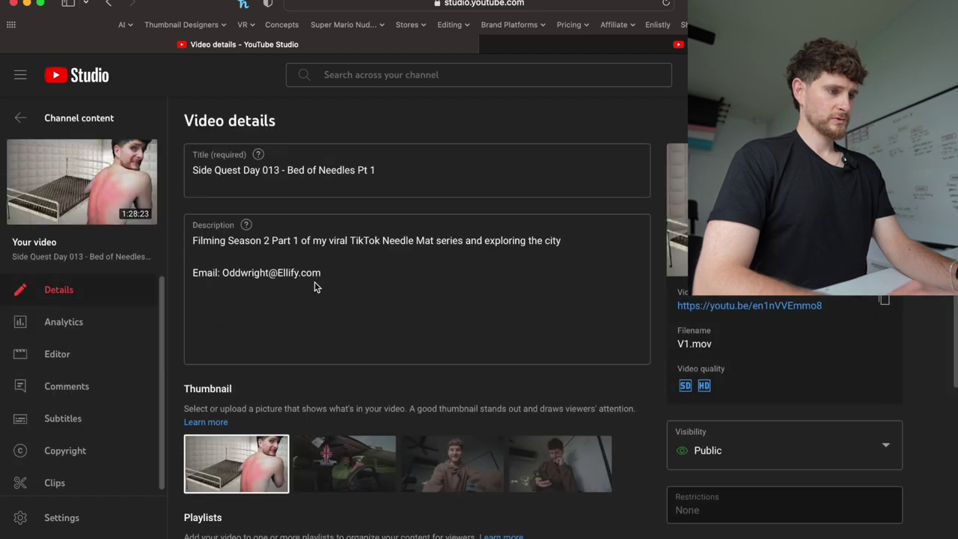
scroll(314, 282, down, 5)
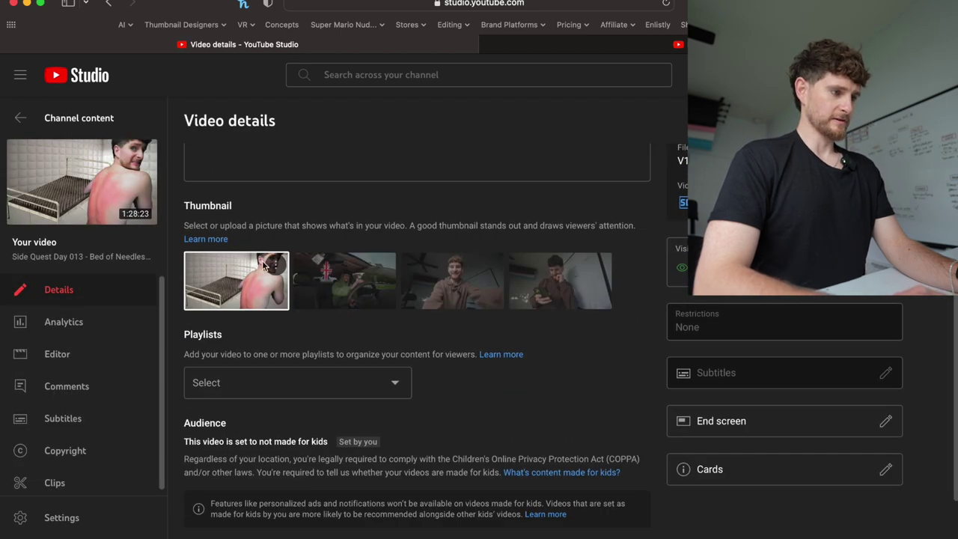
click(276, 269)
click(301, 270)
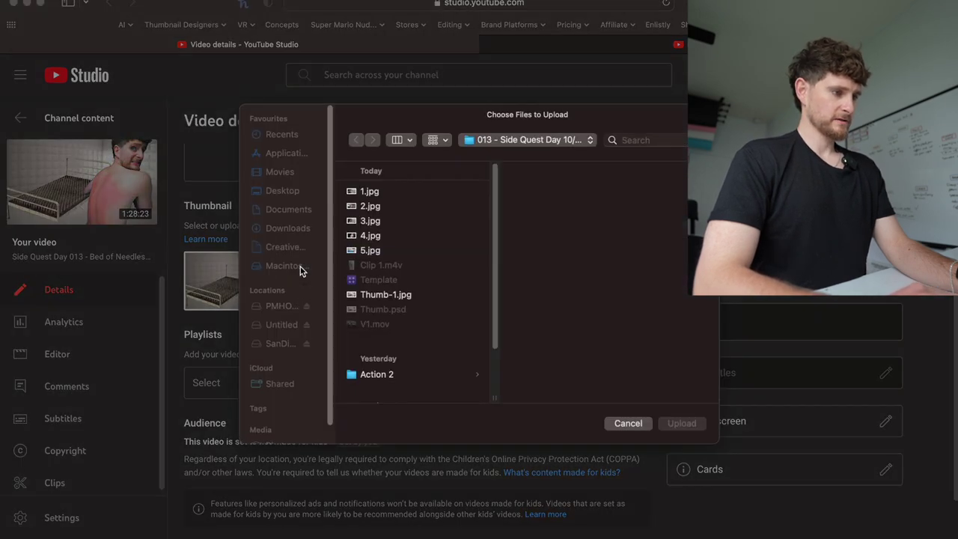
click(371, 256)
click(681, 427)
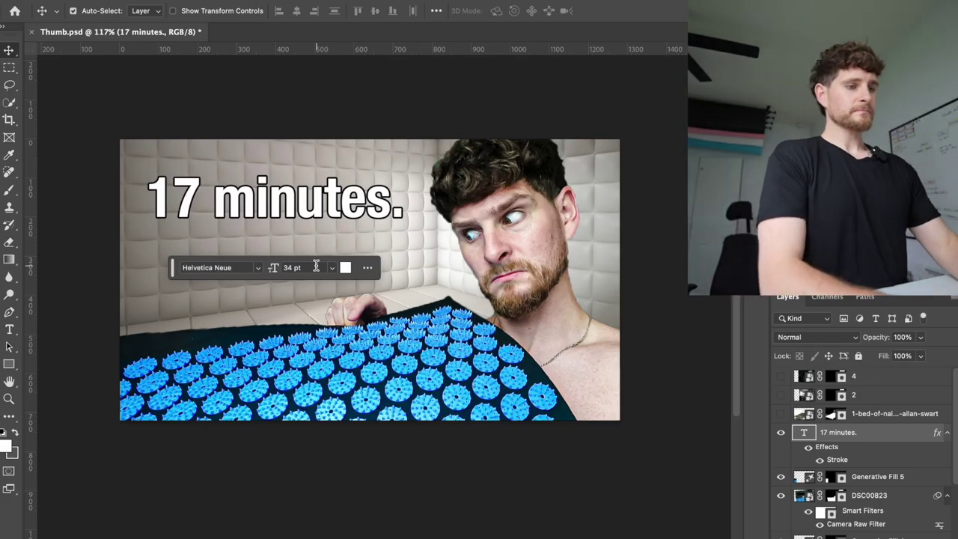
Switch to Photoshop, hide the layers Generative Fill 5 and DSC00823, and show layer 2 with the man's red back.
click(781, 477)
click(780, 496)
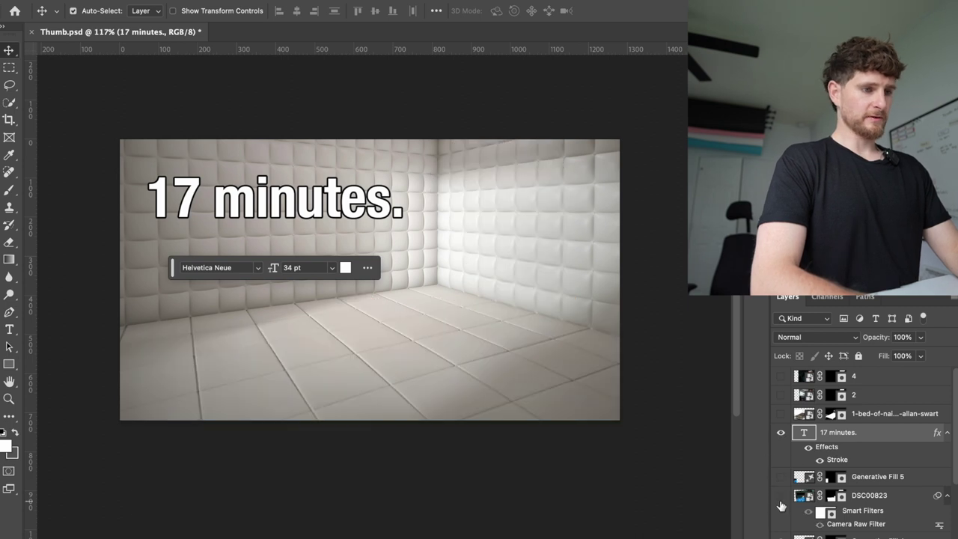
click(780, 395)
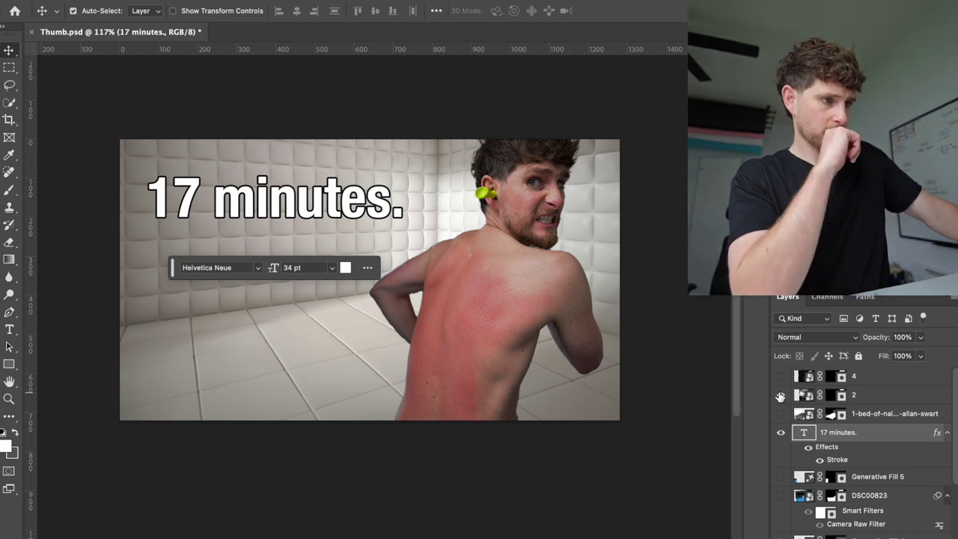
click(779, 396)
Enlarge layer 2 to about 1903 × 1071 px and position it at about X -48 px, Y -64 px.
click(894, 390)
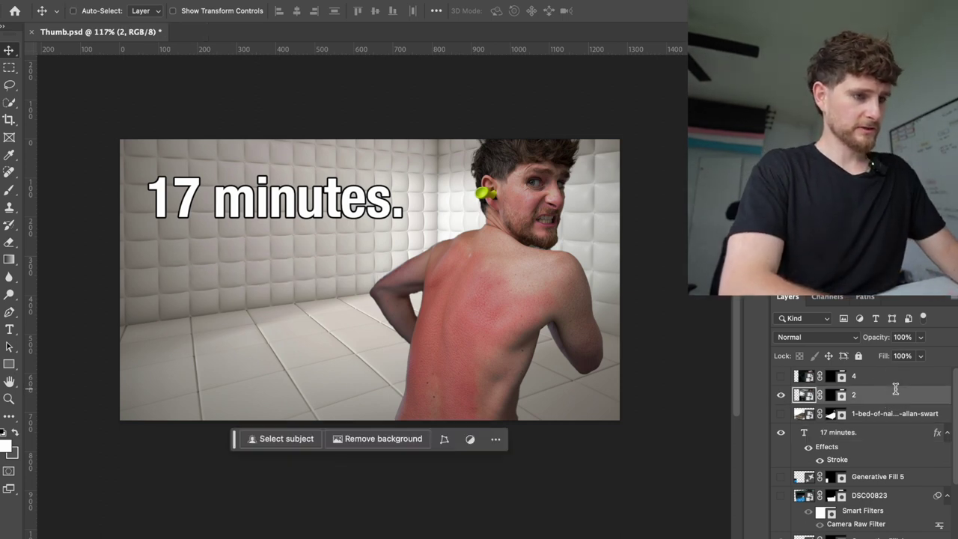
key(ctrl+t)
drag(122, 139, 38, 69)
drag(454, 317, 466, 353)
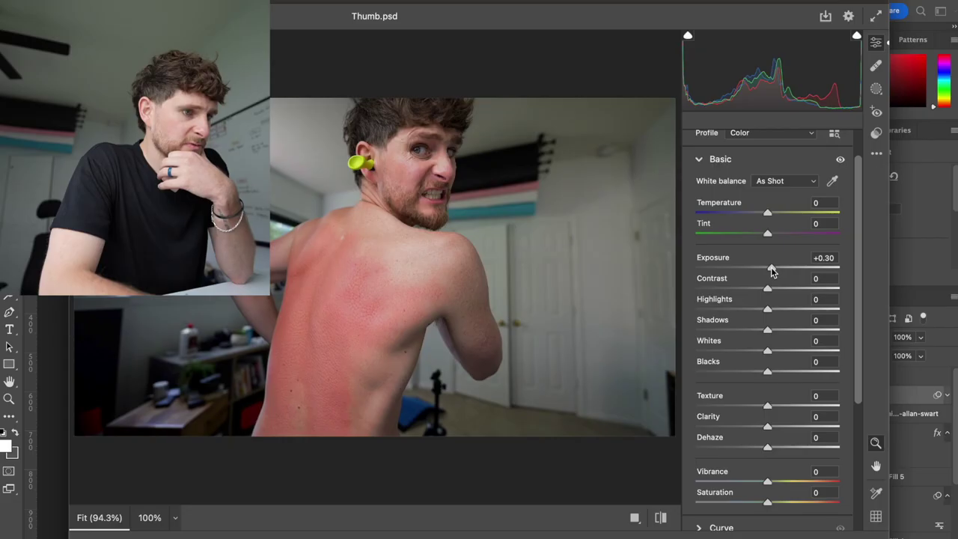
Give layer 2 a Camera Raw filter with exposure +0.30, contrast +41, texture +33, clarity +26, dehaze -2, vibrance +53 and saturation +14.
drag(768, 287, 797, 290)
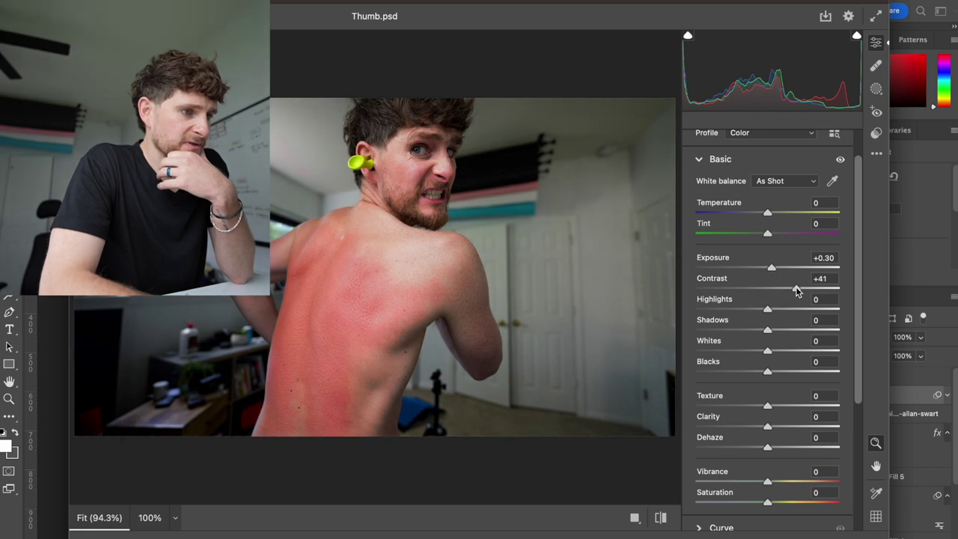
scroll(796, 291, down, 2)
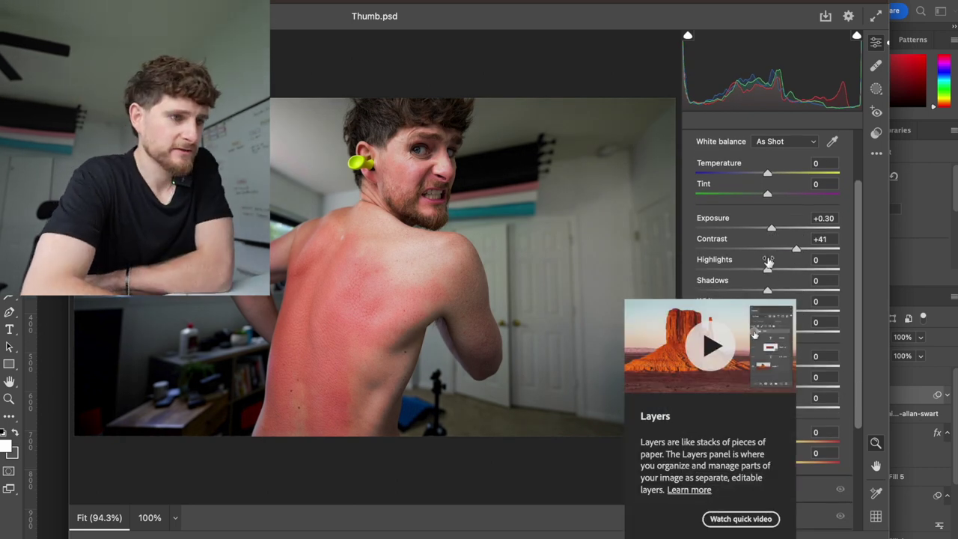
scroll(705, 275, down, 2)
scroll(705, 275, down, 2)
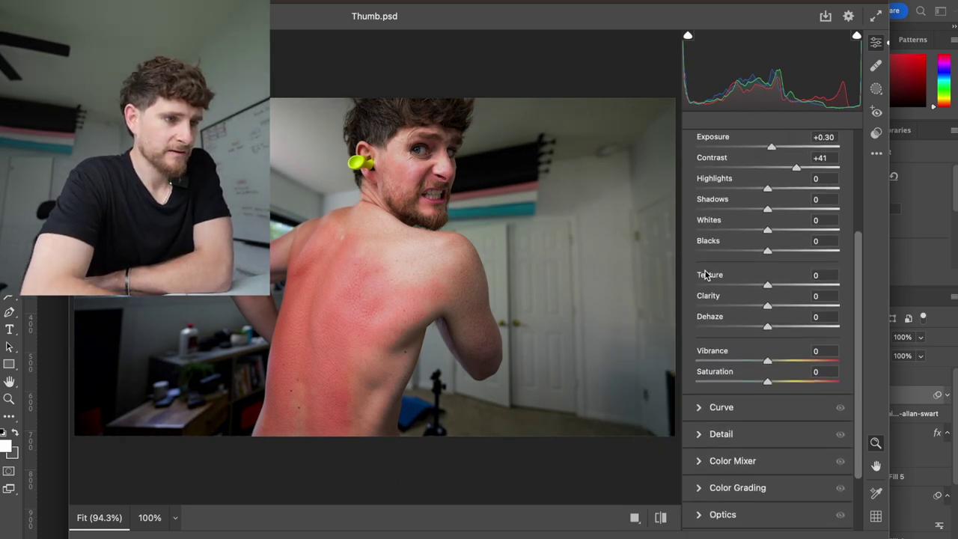
drag(774, 277, 793, 279)
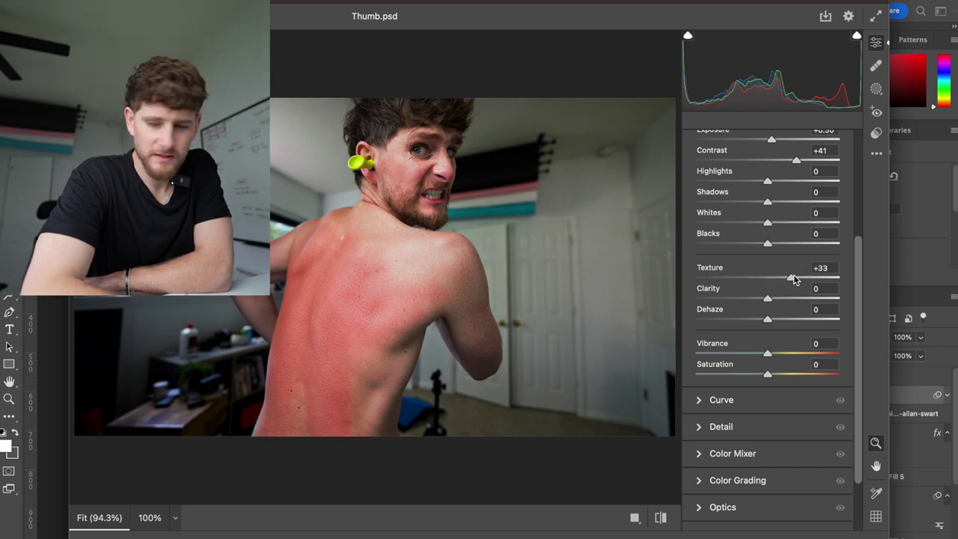
drag(765, 300, 786, 298)
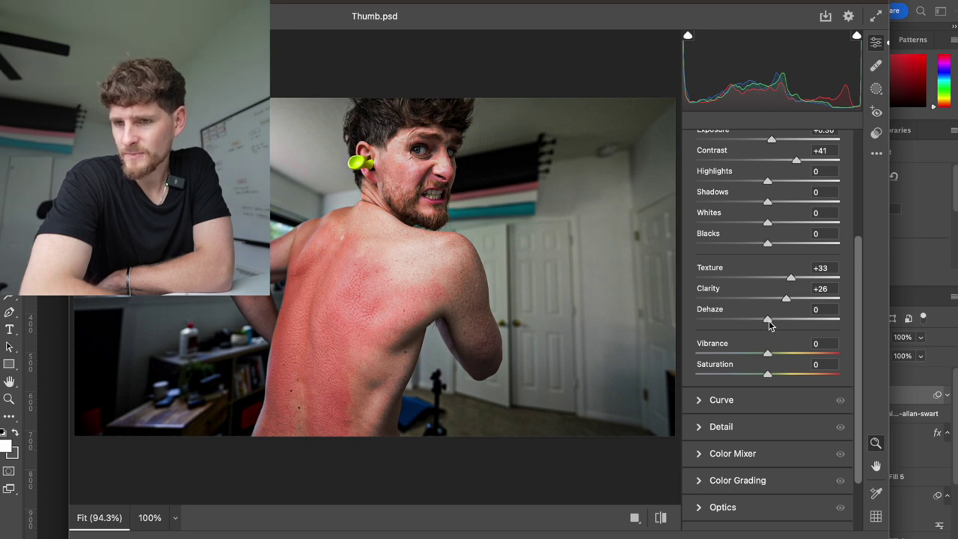
drag(769, 323, 805, 353)
mouse_move(768, 380)
mouse_down()
mouse_move(786, 375)
mouse_move(779, 380)
mouse_up()
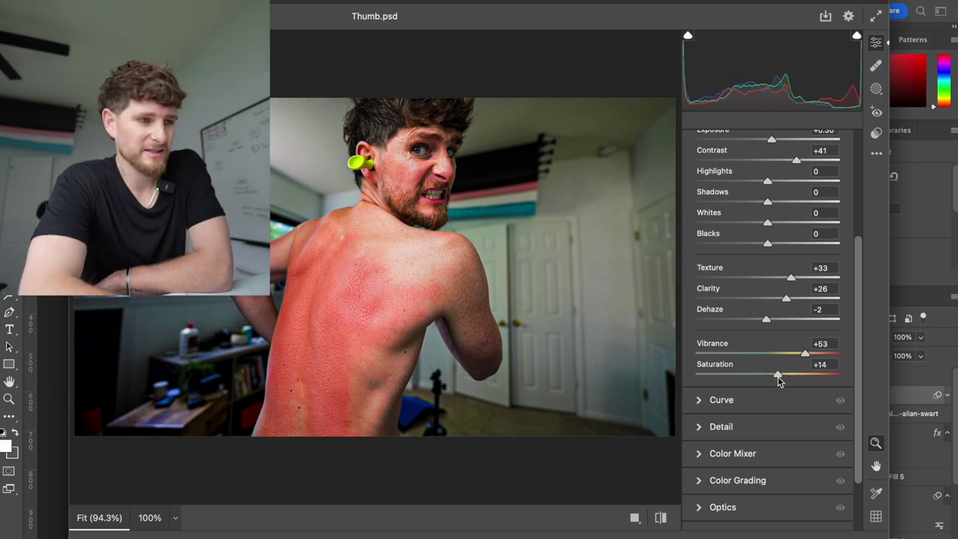
Set the filter's sharpening to 68, try noise reduction at 42 and return it to 0.
scroll(777, 376, down, 2)
click(703, 409)
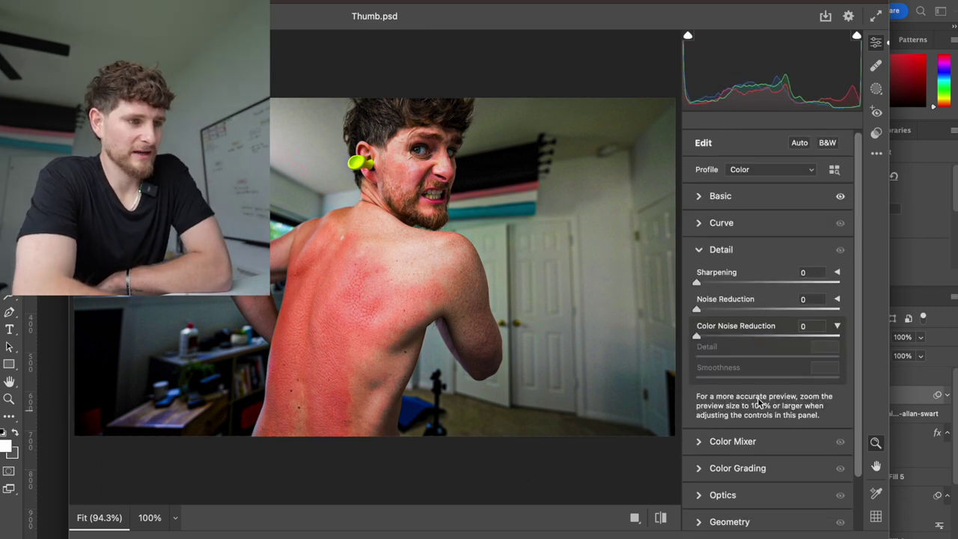
click(760, 282)
click(754, 309)
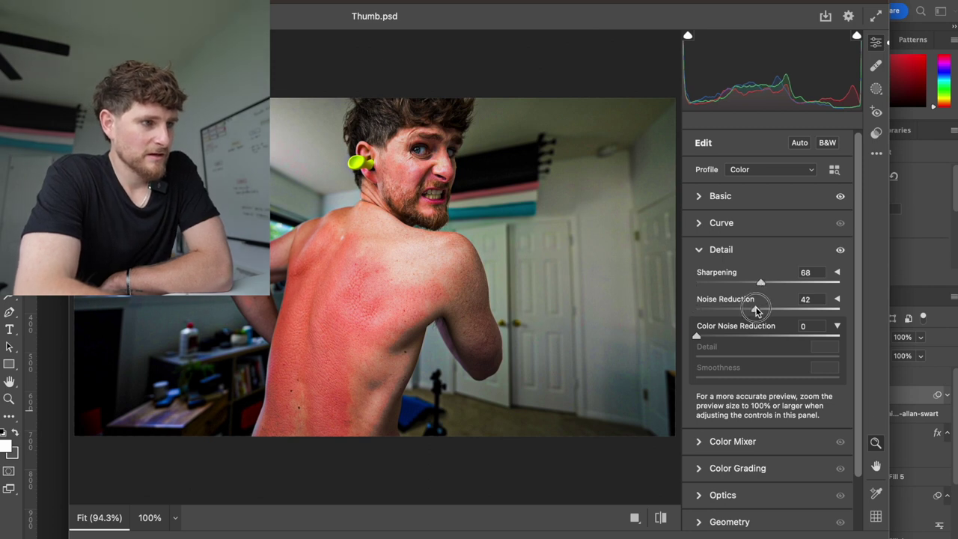
drag(753, 307, 695, 313)
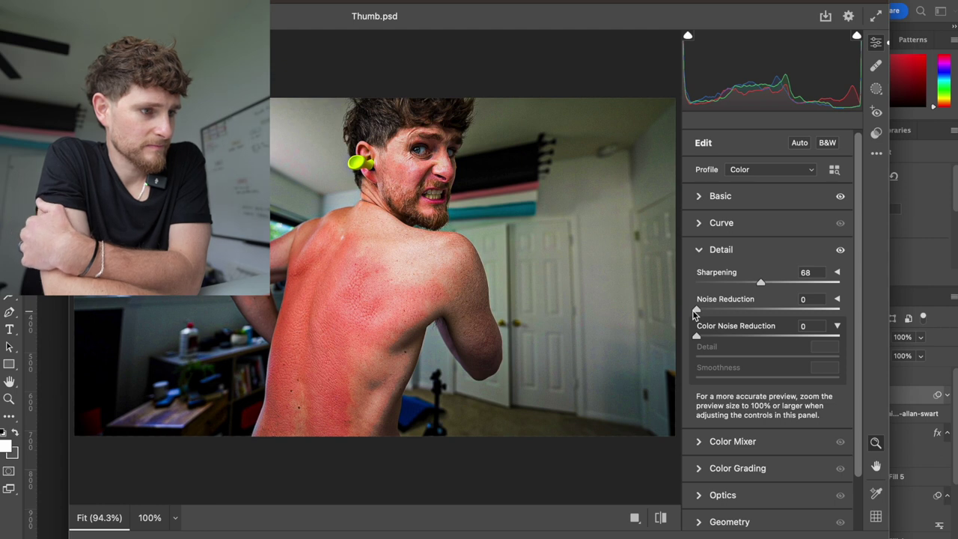
Raise the saturation of the reds to +47 in the color mixer and apply the Camera Raw filter.
click(699, 468)
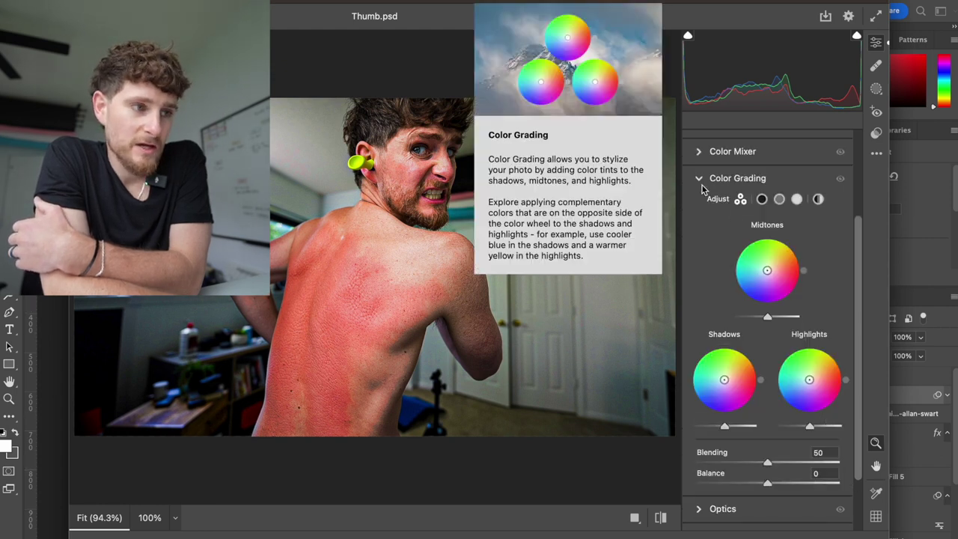
click(699, 178)
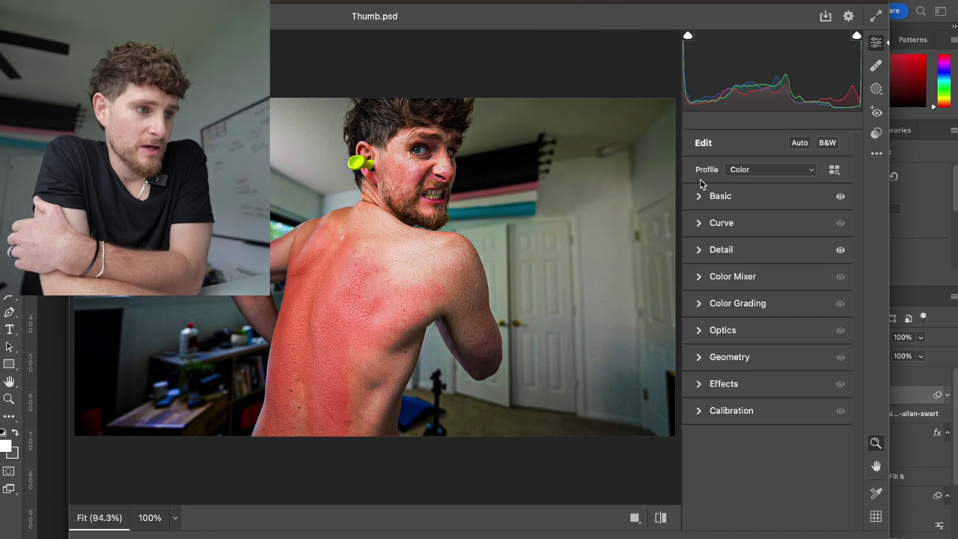
click(700, 278)
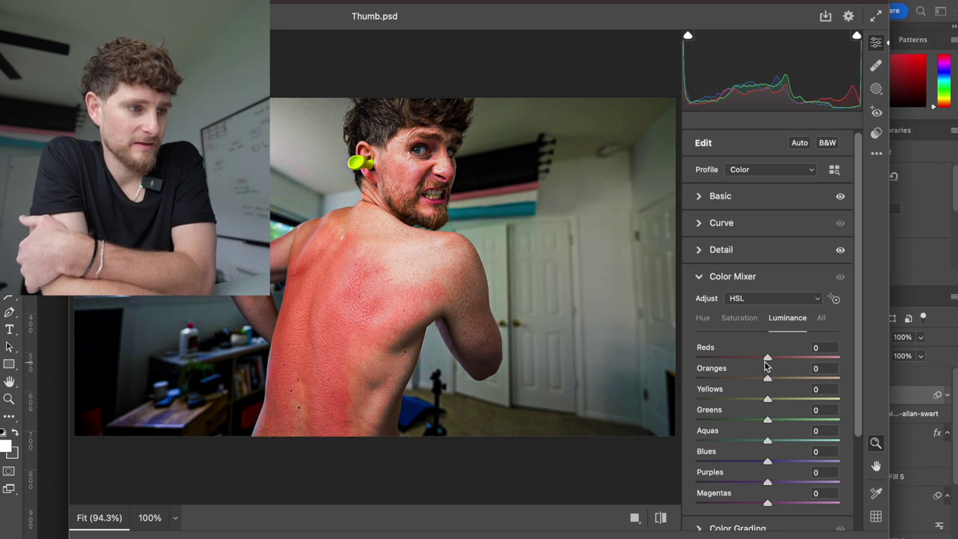
click(741, 325)
drag(767, 357, 800, 360)
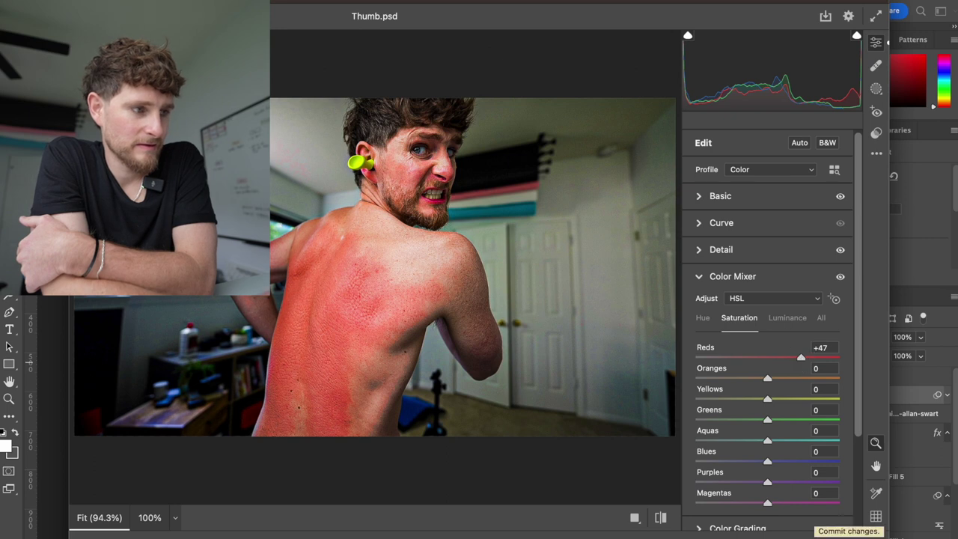
click(848, 524)
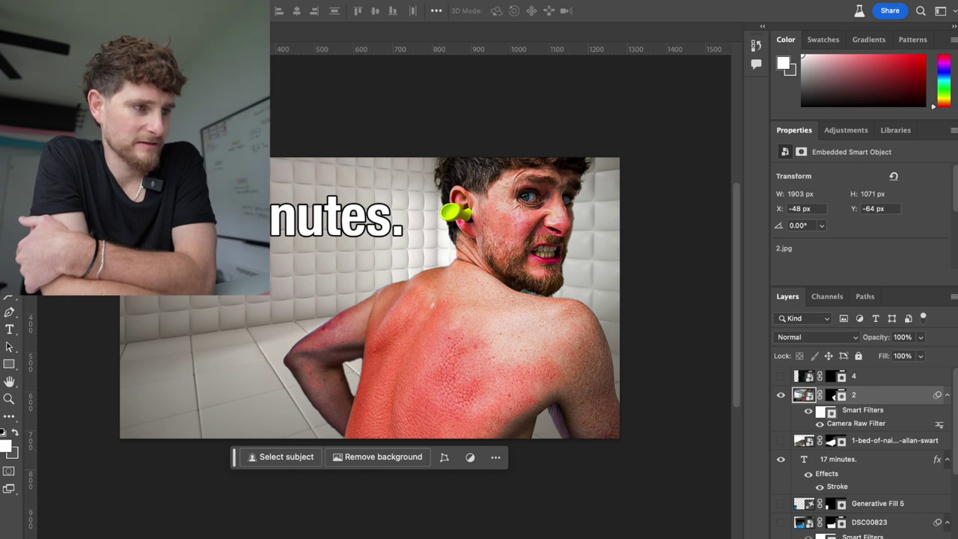
Reopen layer 2's Camera Raw filter and create an object mask over the man's head with a selection brush of size 28.
double_click(879, 424)
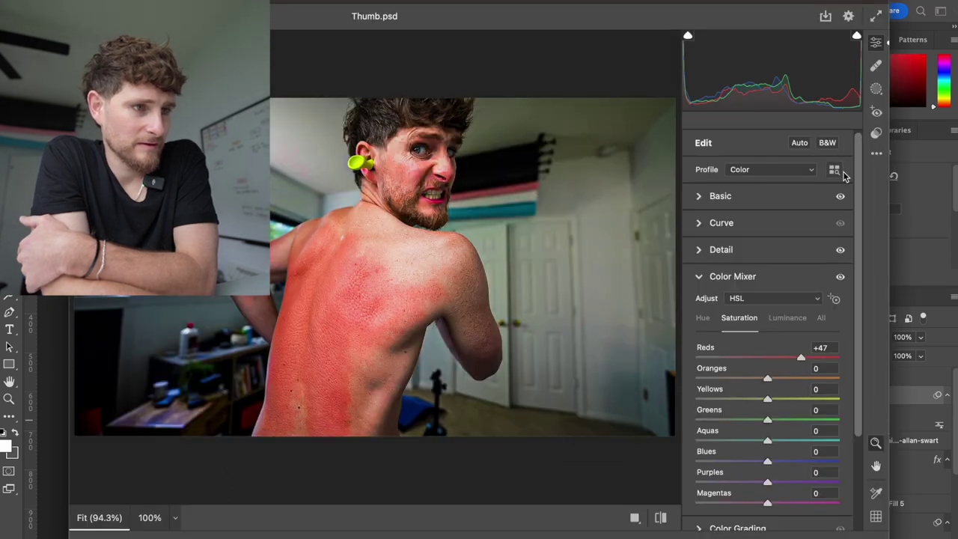
click(876, 90)
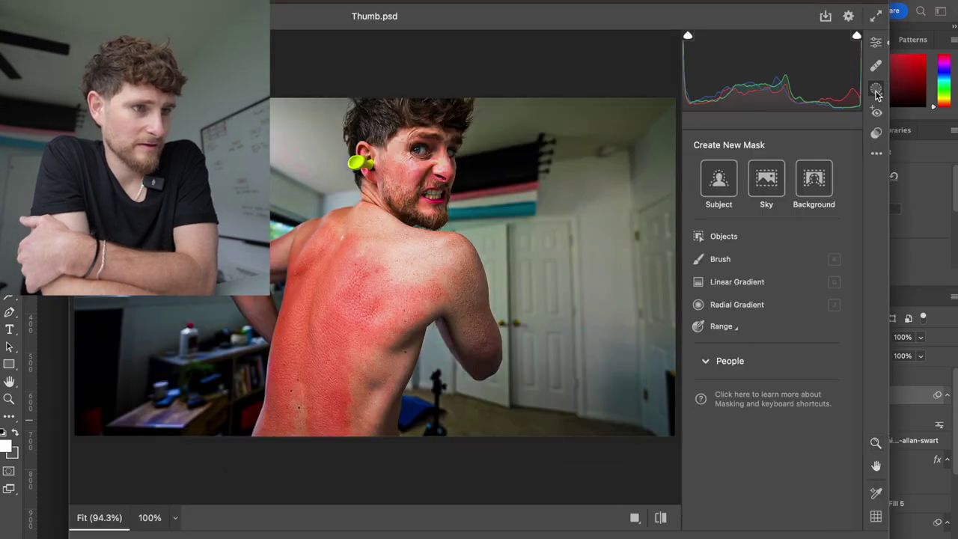
click(721, 235)
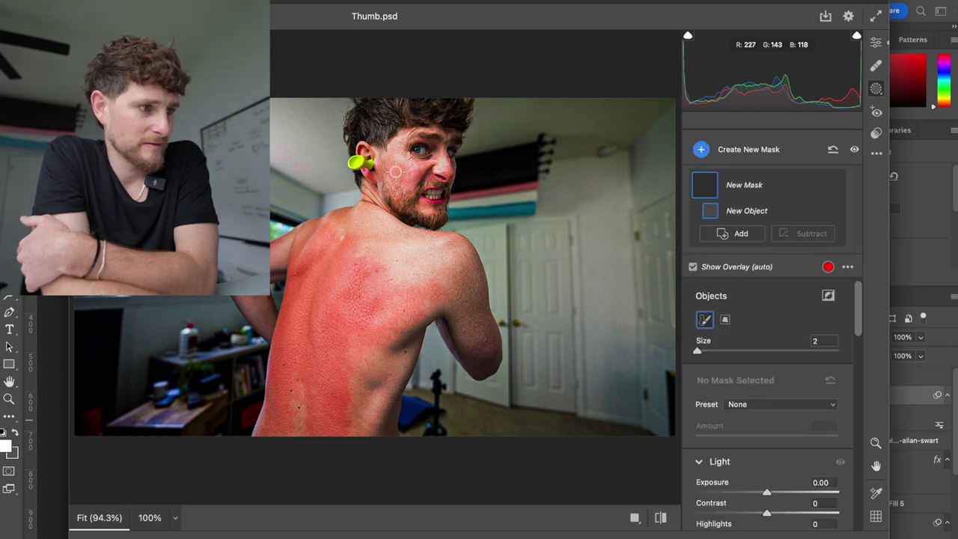
key(bracketright)
key(bracketright)
key(bracketright)
key(bracketright)
key(bracketright)
key(bracketright)
key(bracketright)
key(bracketright)
key(bracketright)
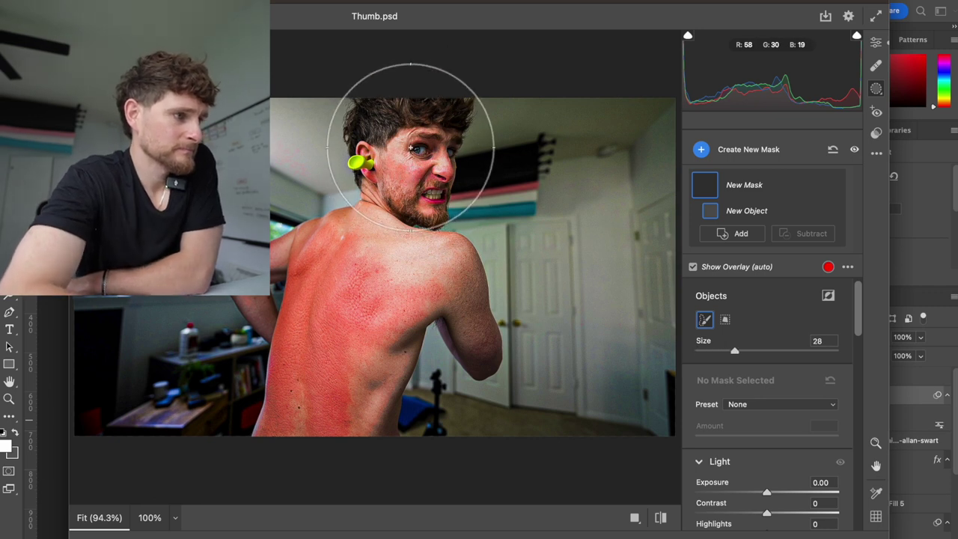
click(404, 150)
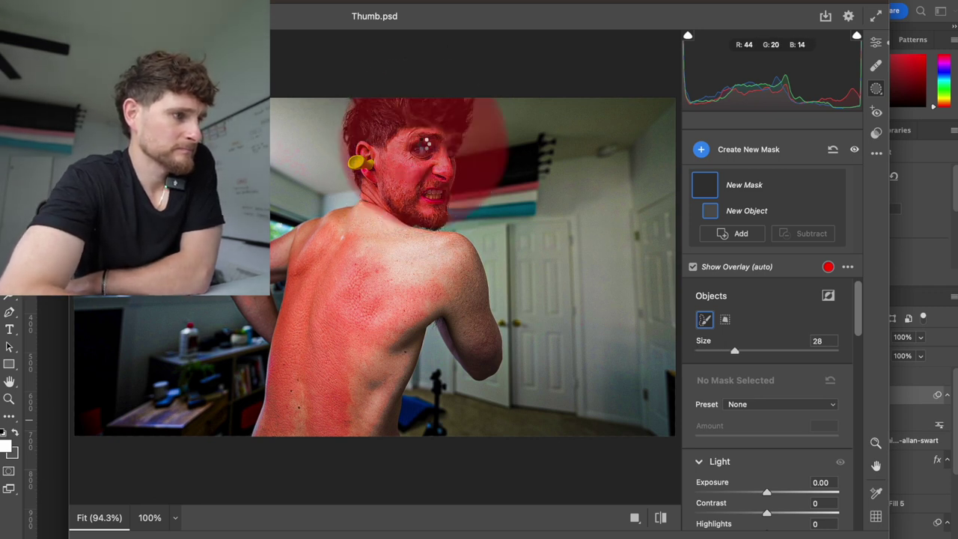
Soften the masked head with clarity -80, texture -35 and noise reduction +23.
scroll(767, 473, down, 1)
scroll(766, 473, down, 10)
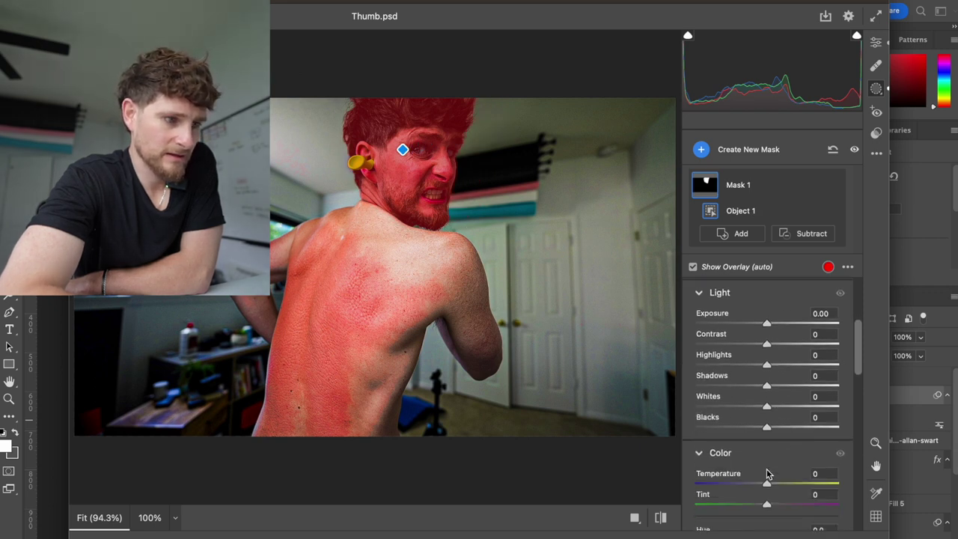
scroll(765, 468, down, 5)
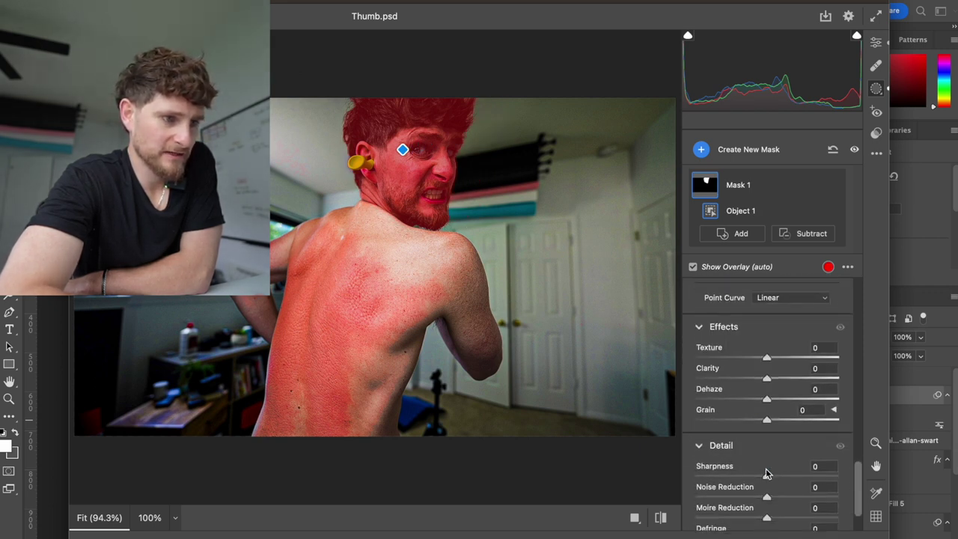
drag(767, 378, 709, 378)
drag(766, 358, 743, 362)
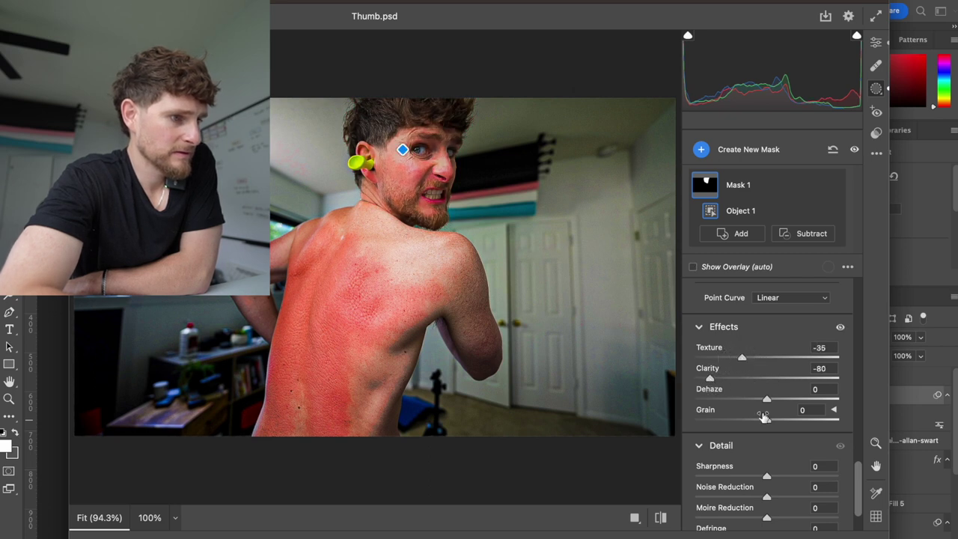
drag(766, 399, 783, 449)
scroll(758, 406, down, 2)
Add brush strokes of size 10 over the man's right shoulder and upper arm to the softening mask and apply the filter.
click(729, 237)
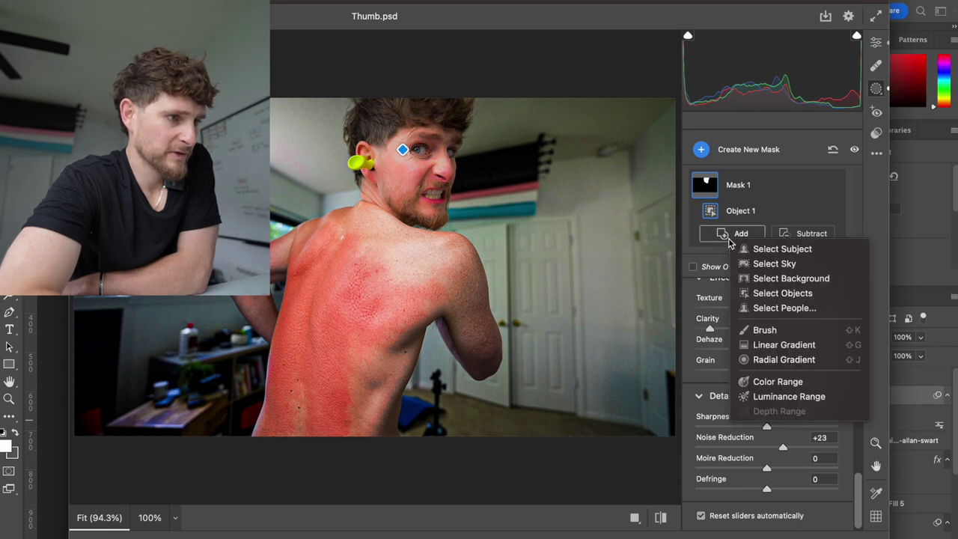
click(765, 330)
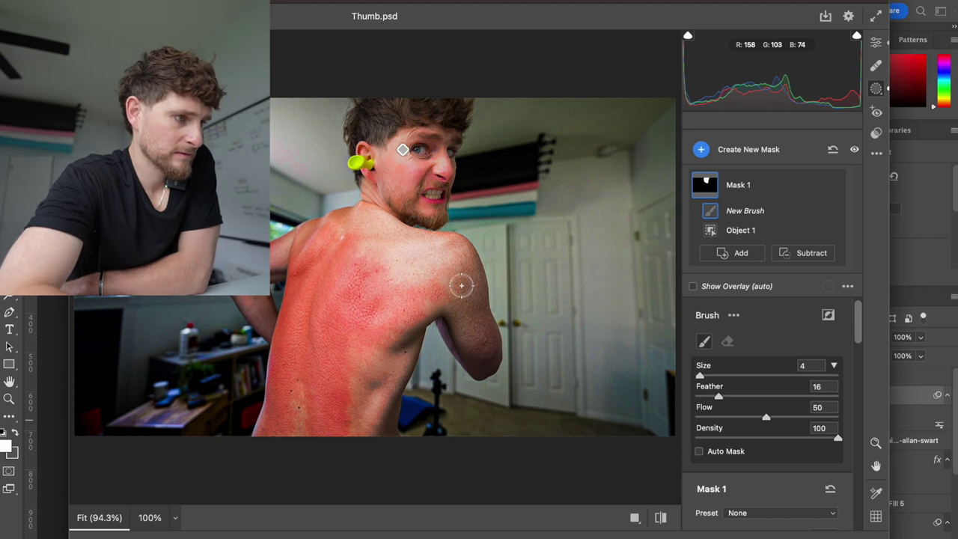
key(bracketright)
key(bracketright)
key(bracketright)
key(bracketright)
key(bracketright)
key(bracketright)
drag(458, 252, 492, 370)
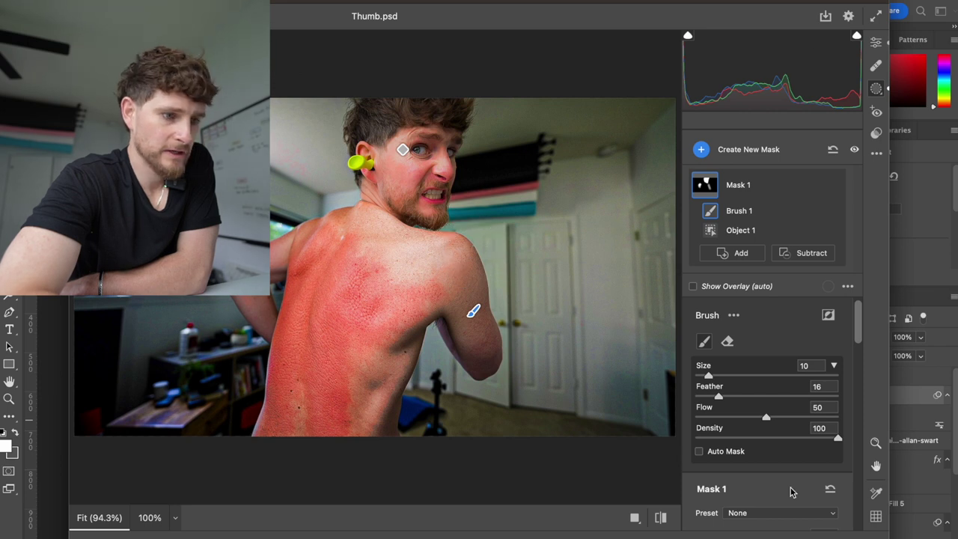
key(Return)
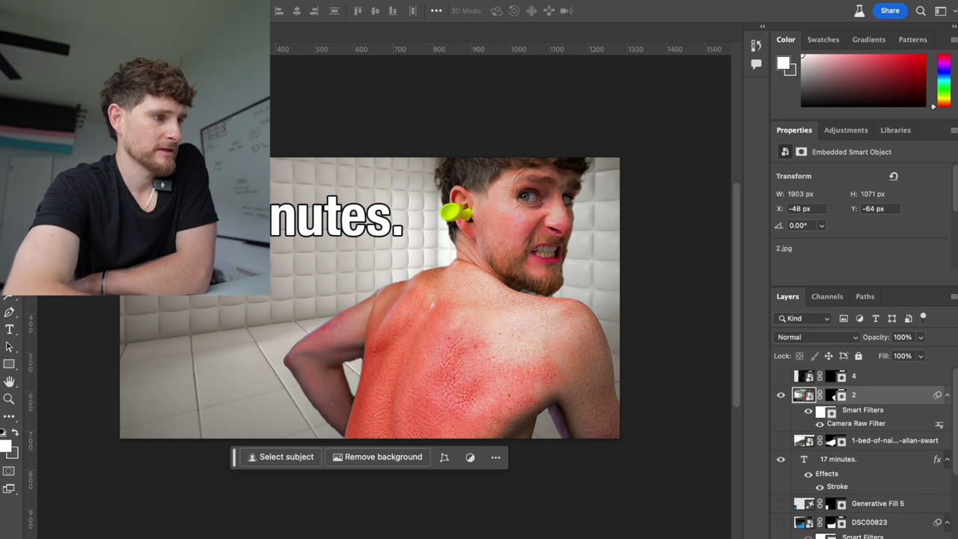
Compare the thumbnail with and without the bed-of-nails layer, leaving that layer hidden.
key(alt+bracketleft)
key(t)
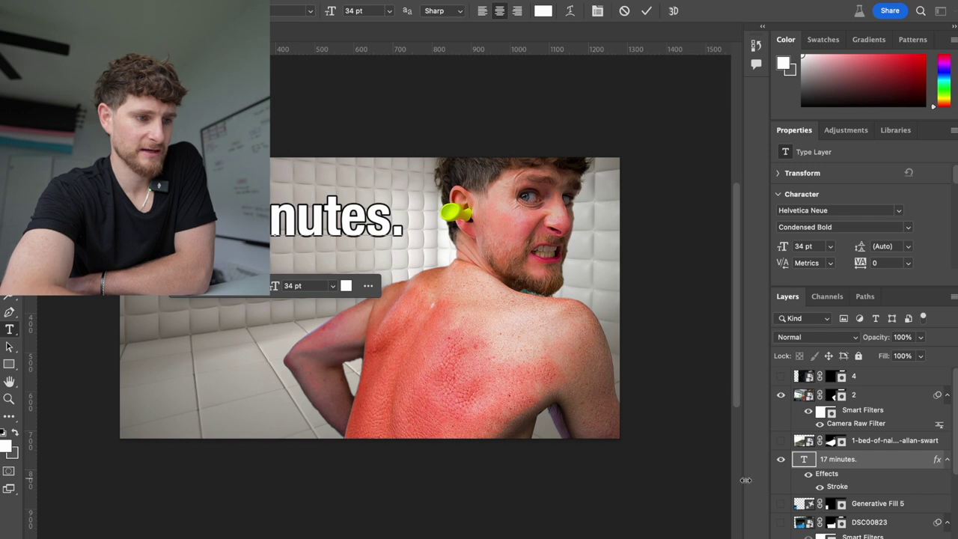
click(780, 440)
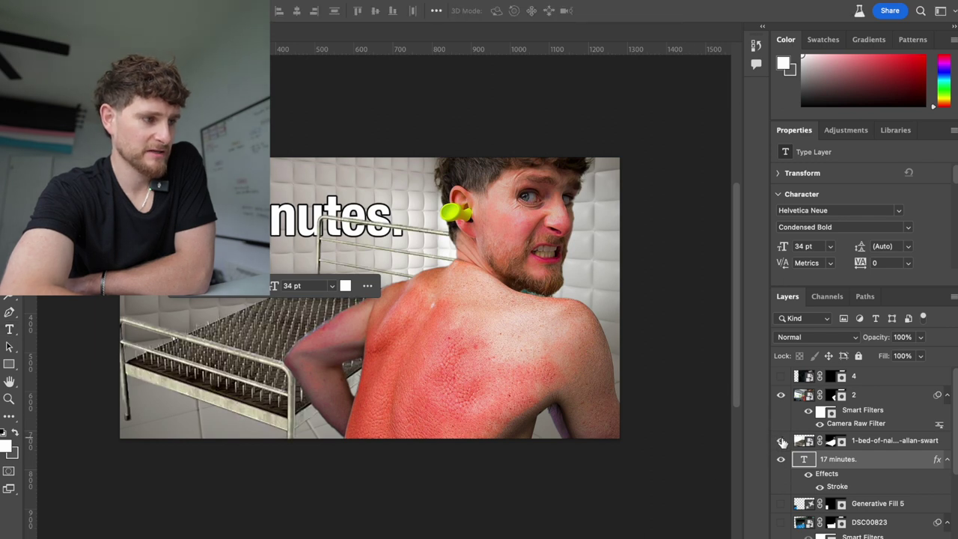
click(780, 439)
click(780, 440)
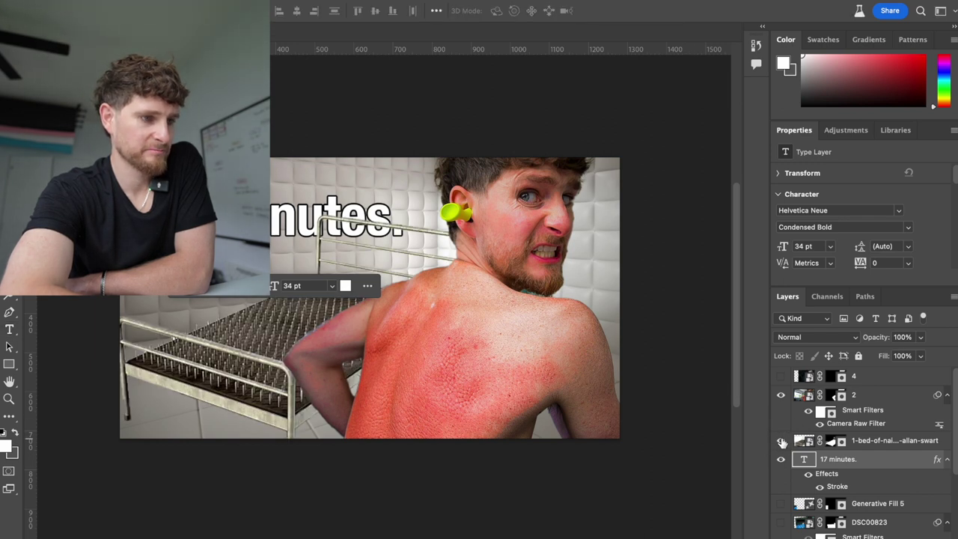
click(781, 440)
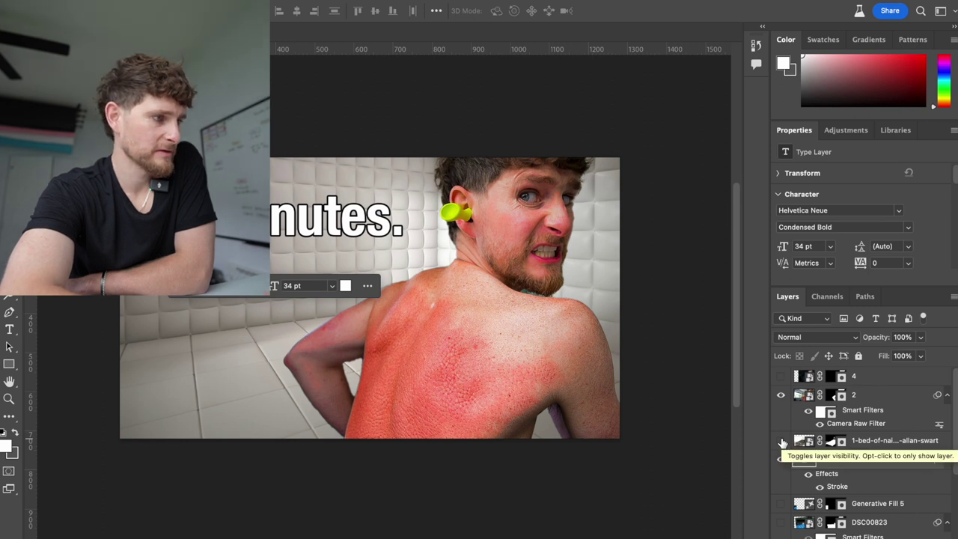
Replace the "17 minutes." headline text with "caffeine.".
double_click(803, 459)
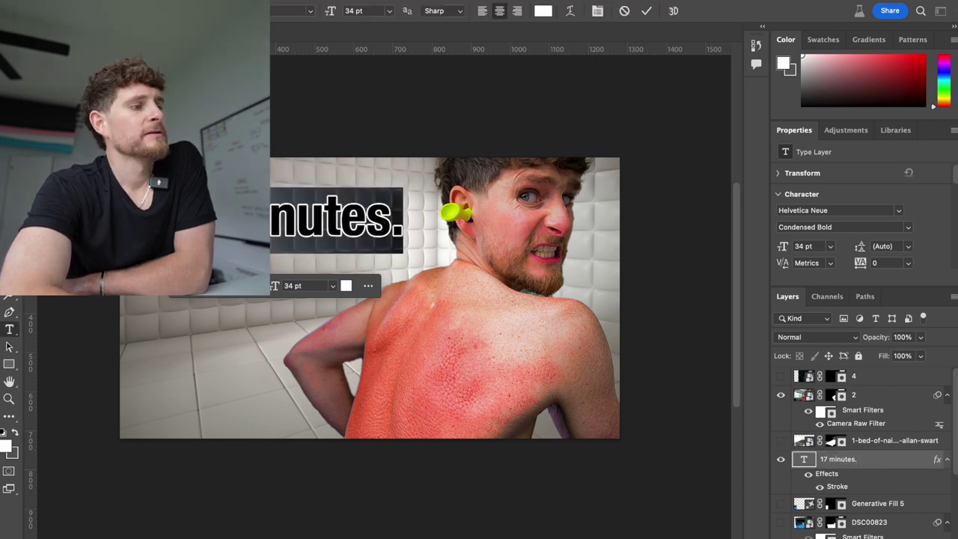
click(273, 232)
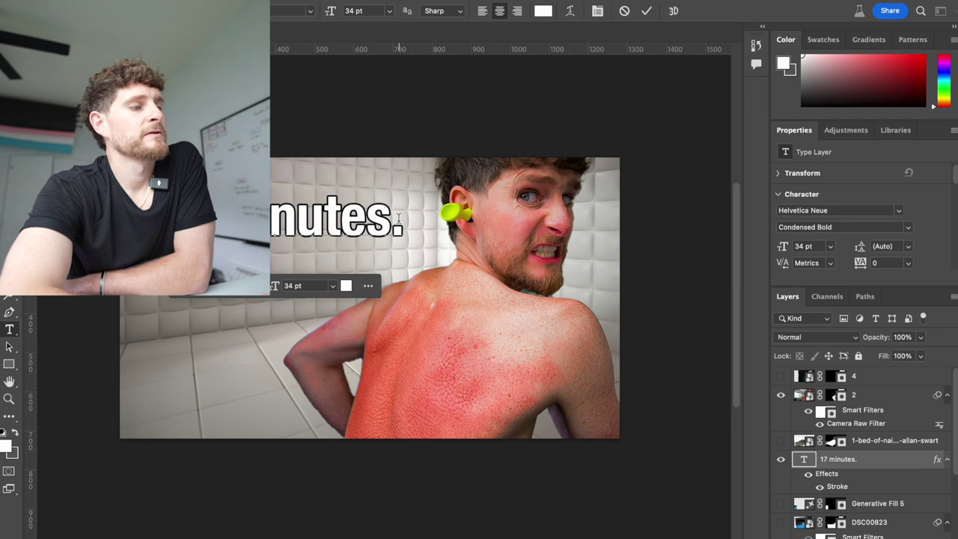
drag(401, 220, 254, 219)
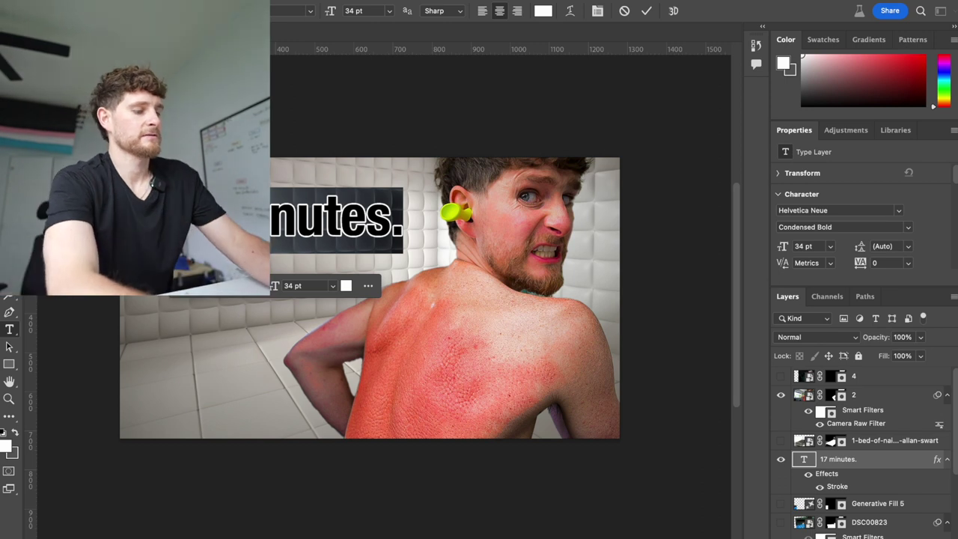
text(caffeine)
text(.)
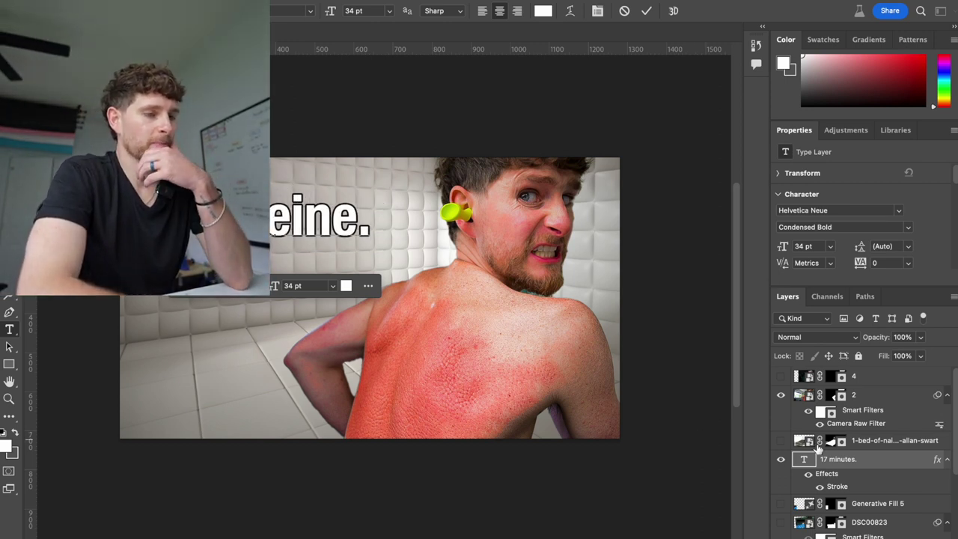
key(ctrl+Return)
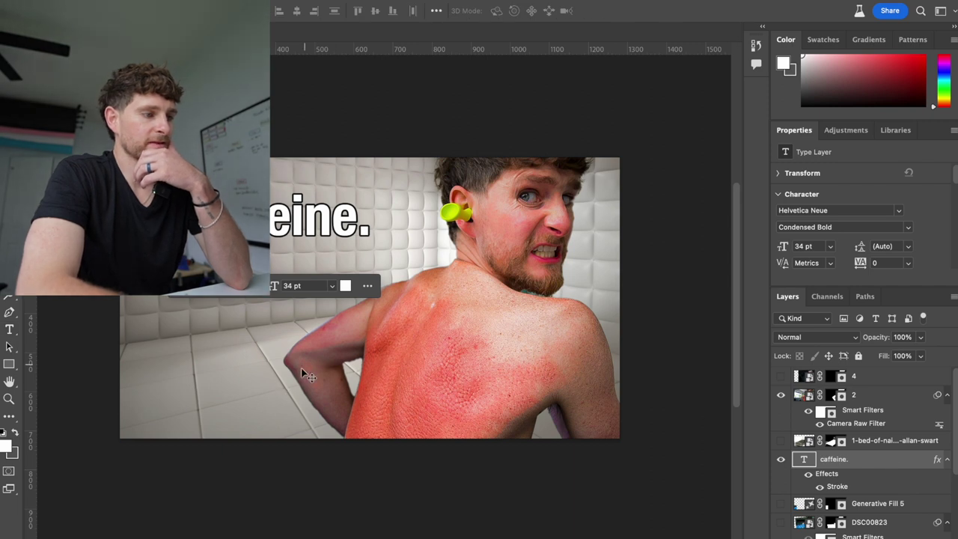
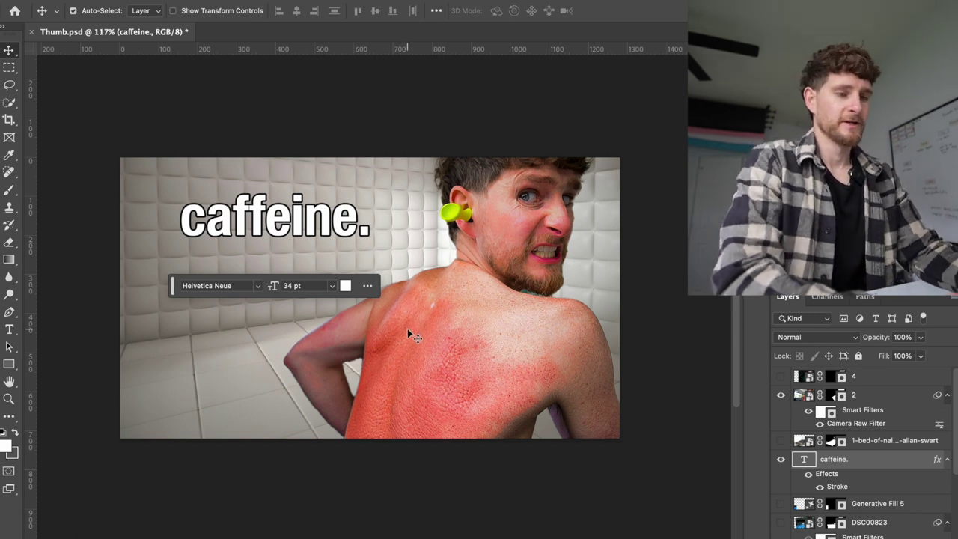
Switch to Finder and open the DCIM/100MSDCF photo folder on the Untitled drive.
key(super+Tab)
key(super+Tab)
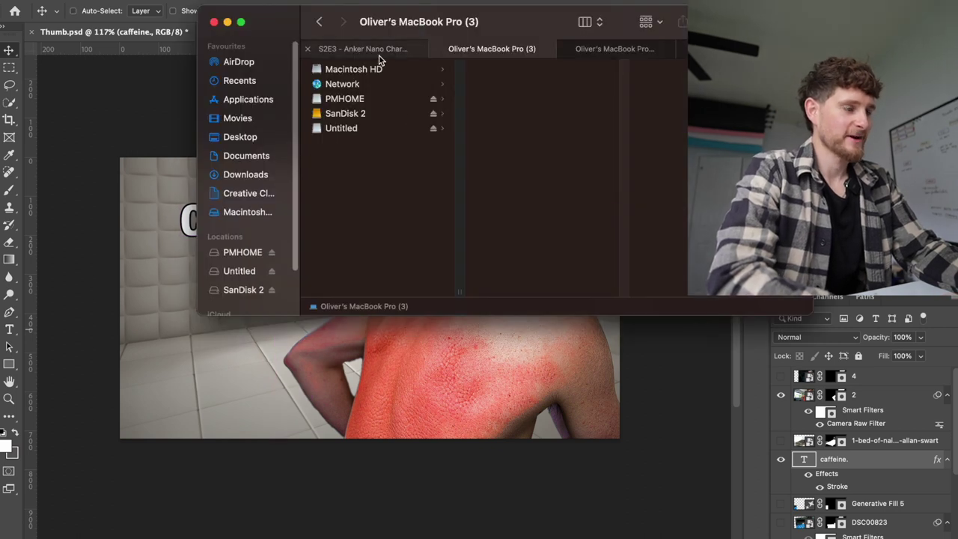
click(239, 272)
key(Down)
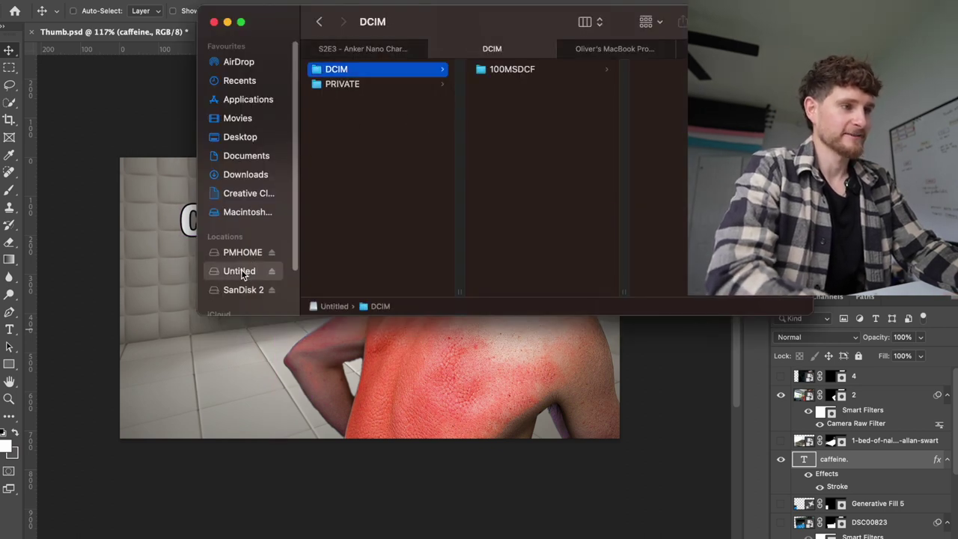
key(Right)
key(Right)
scroll(568, 221, down, 1)
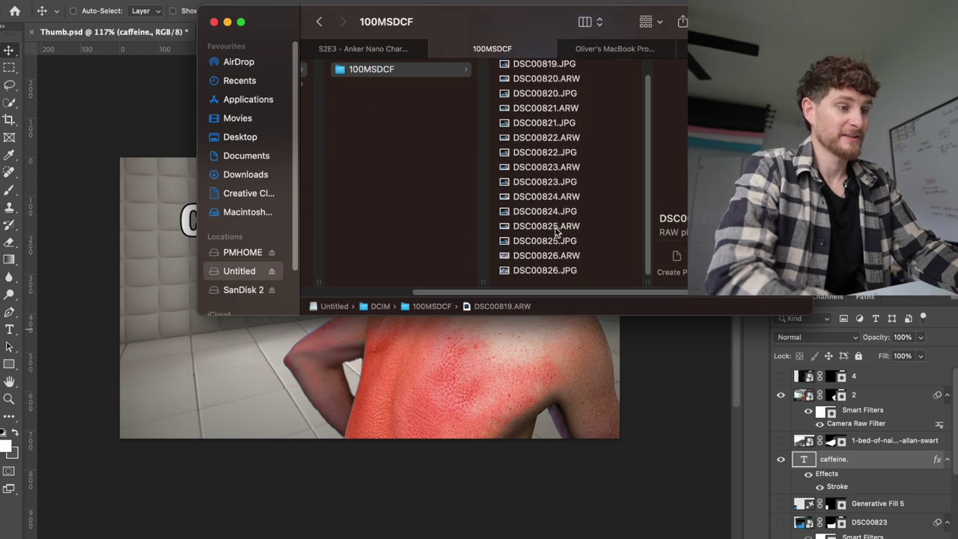
Place the acupressure-mat photo DSC00826.JPG at its default size in the thumbnail, directly above the headline layer.
click(527, 274)
drag(527, 273, 265, 374)
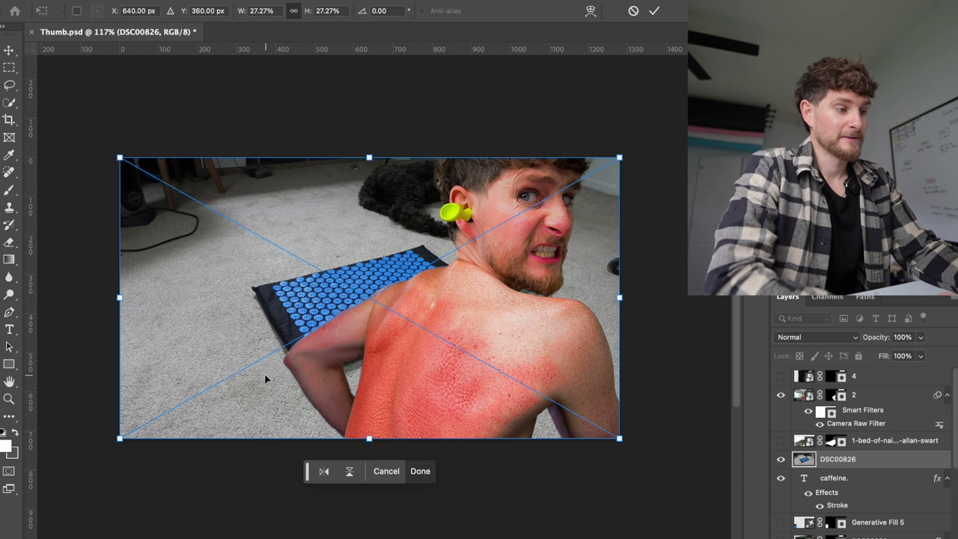
click(420, 471)
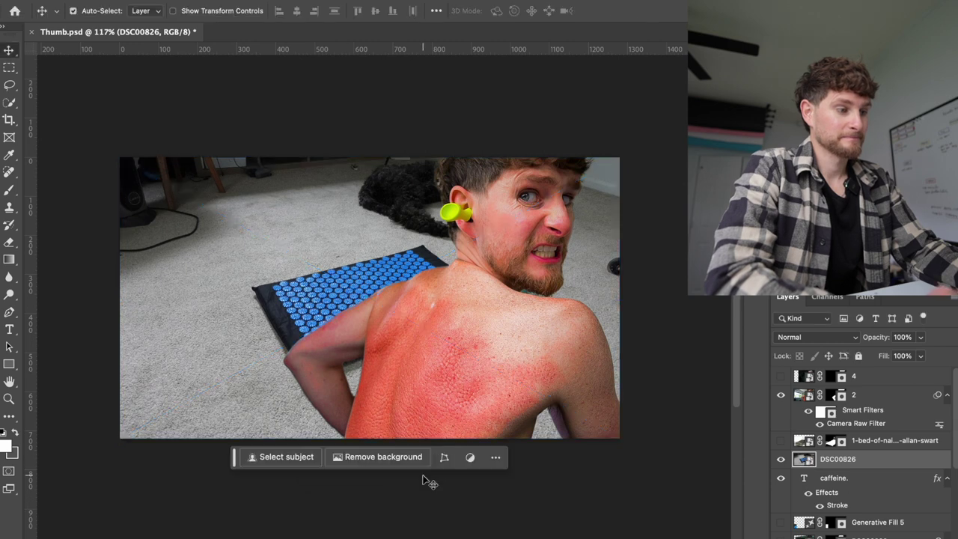
Remove the background of the DSC00826 layer and paint the black dog out of its mask.
click(403, 462)
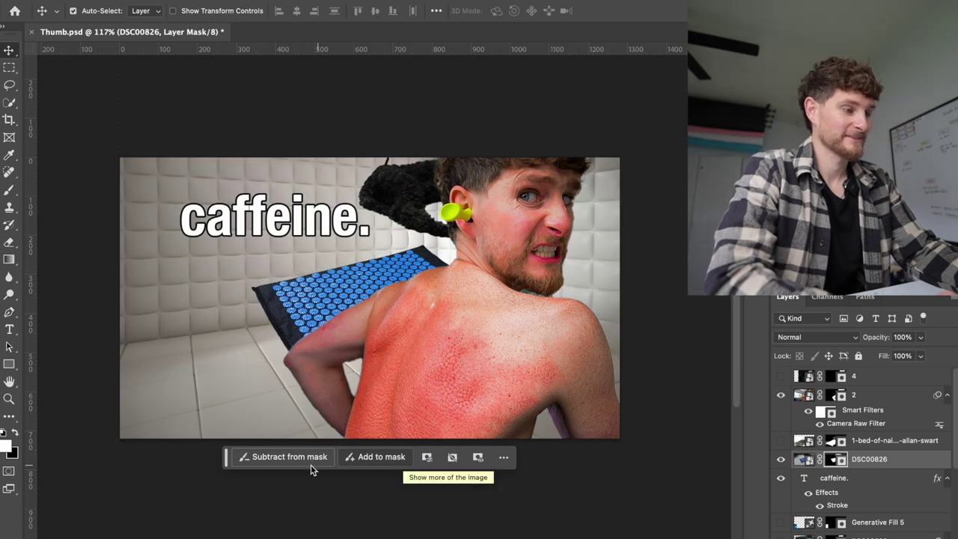
key(b)
key(x)
drag(379, 166, 360, 212)
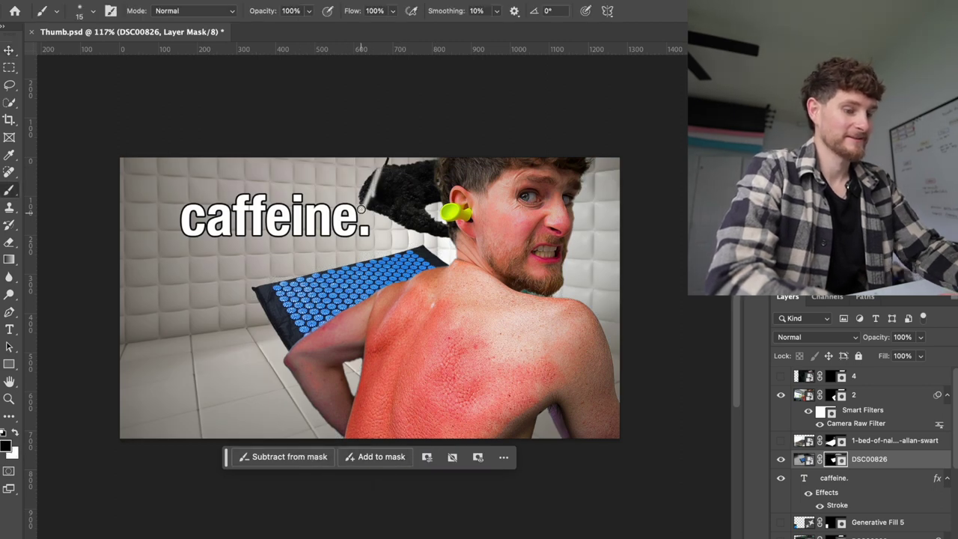
drag(374, 172, 419, 220)
Move the DSC00826 layer down and to the left so the mat lies on the floor beside the man's elbow.
key(v)
drag(346, 297, 252, 357)
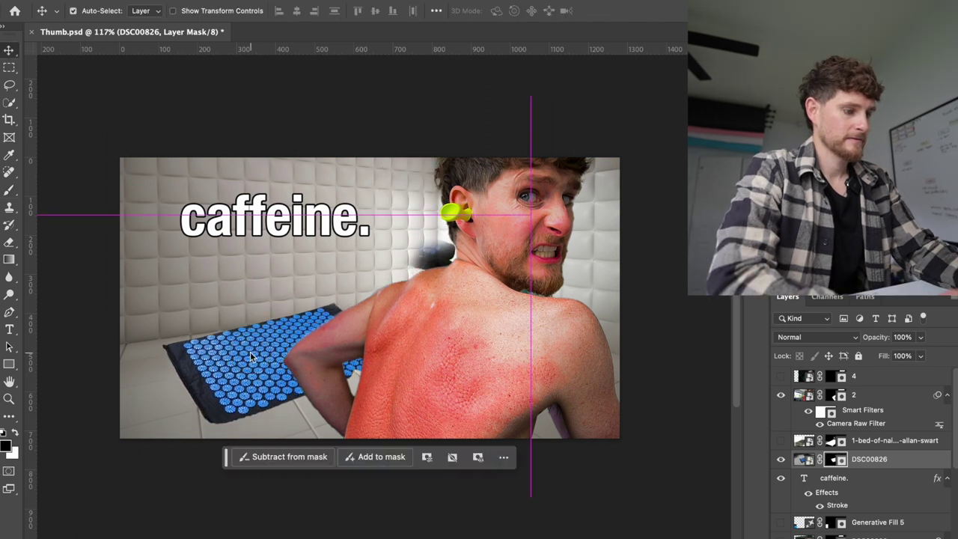
Paint the leftover dark patch beside the man's neck out with an 80 px brush, and delete DSC00826's layer mask.
key(b)
mouse_move(396, 237)
mouse_down()
mouse_move(415, 253)
mouse_move(434, 269)
mouse_up()
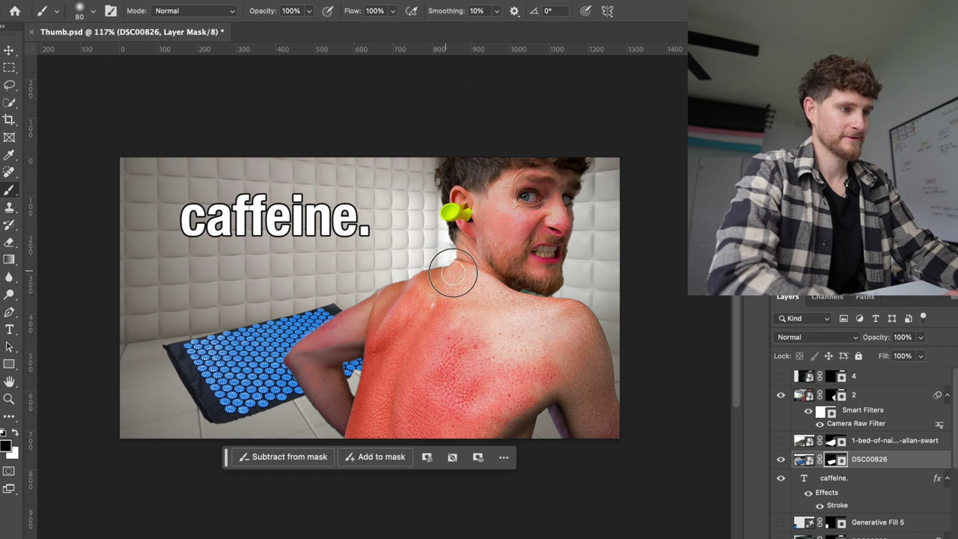
key(bracketleft)
key(bracketleft)
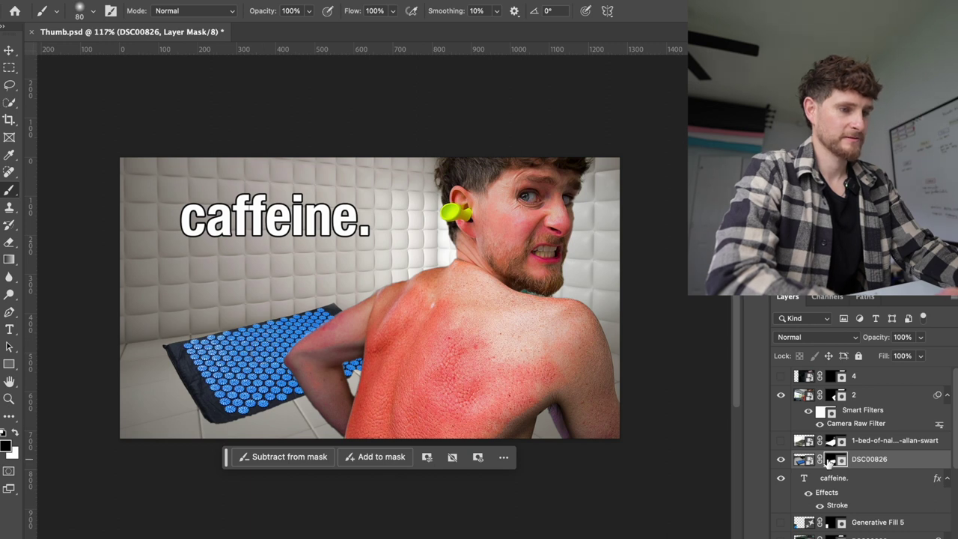
key(Delete)
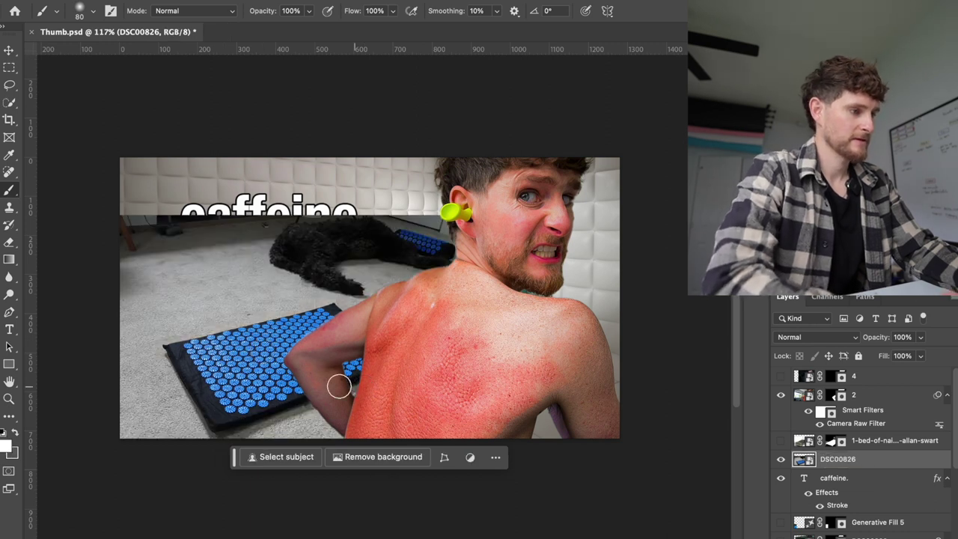
Hide layer 2 and select the whole acupressure mat on DSC00826 using the Quick Selection tool with a size 40 brush.
key(v)
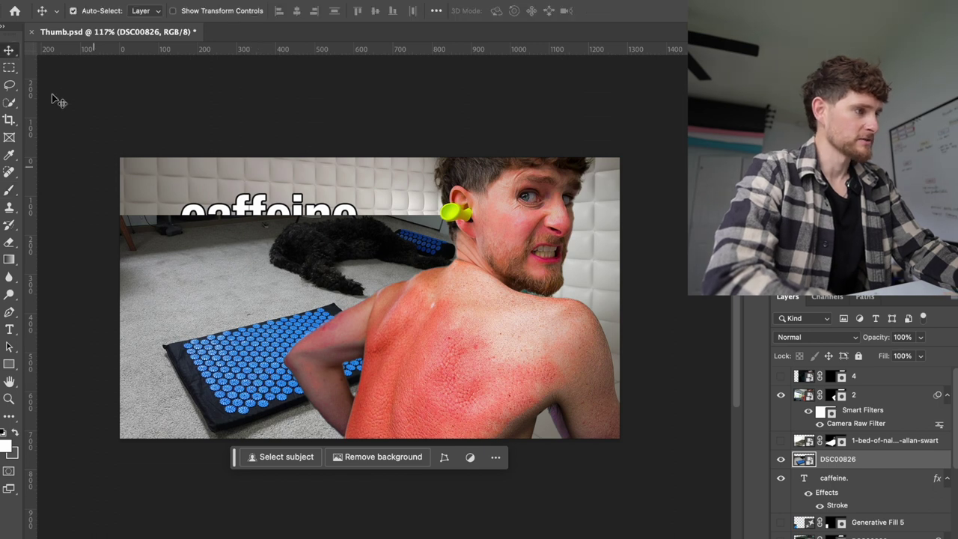
click(9, 103)
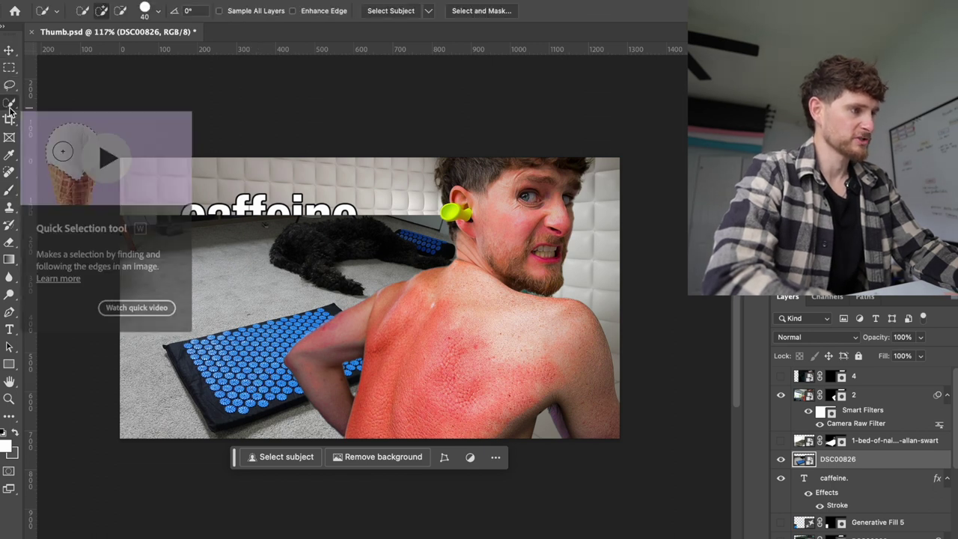
mouse_move(192, 352)
mouse_down()
mouse_move(219, 404)
mouse_move(231, 404)
mouse_move(342, 364)
mouse_move(353, 341)
mouse_move(333, 322)
mouse_move(217, 351)
mouse_move(196, 374)
mouse_move(228, 343)
mouse_move(307, 323)
mouse_move(322, 331)
mouse_up()
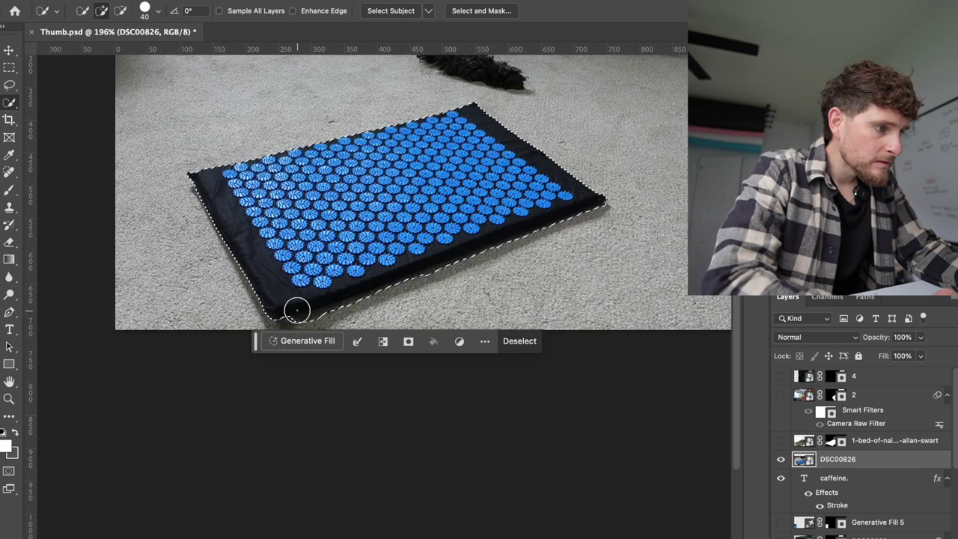
Subtract the strip of carpet along the mat's front edge from the selection.
scroll(297, 309, up, 3)
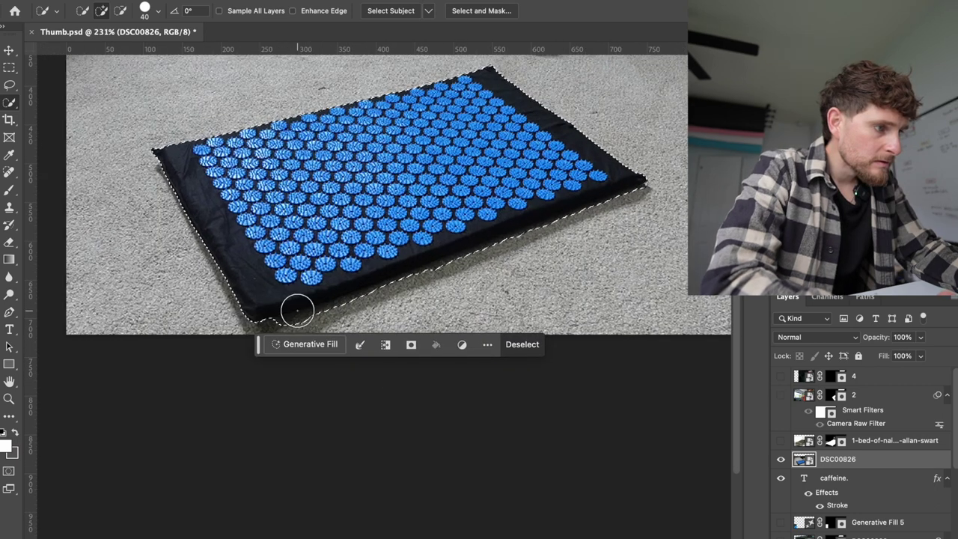
scroll(296, 309, up, 3)
alt+click(302, 321)
mouse_move(301, 320)
mouse_down()
mouse_move(180, 359)
mouse_move(433, 279)
mouse_up()
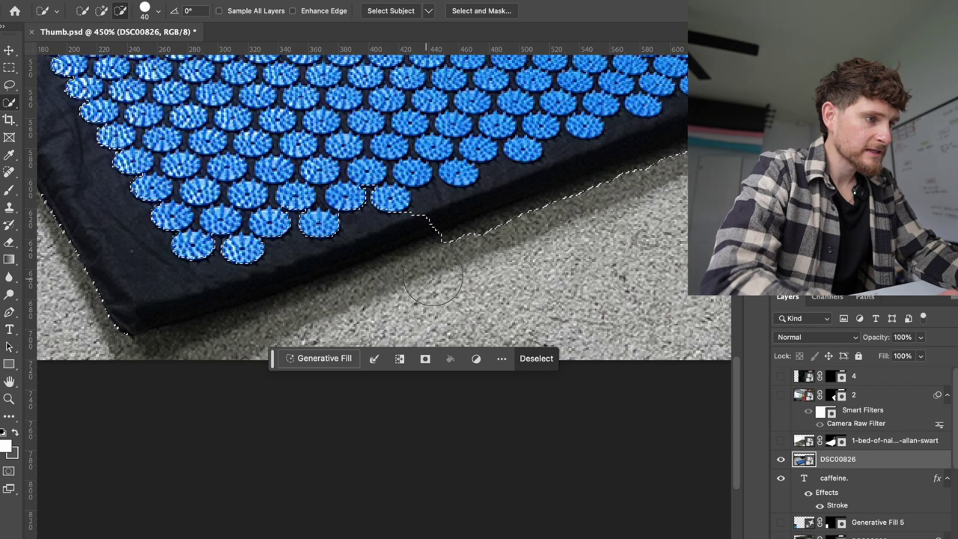
key(super+z)
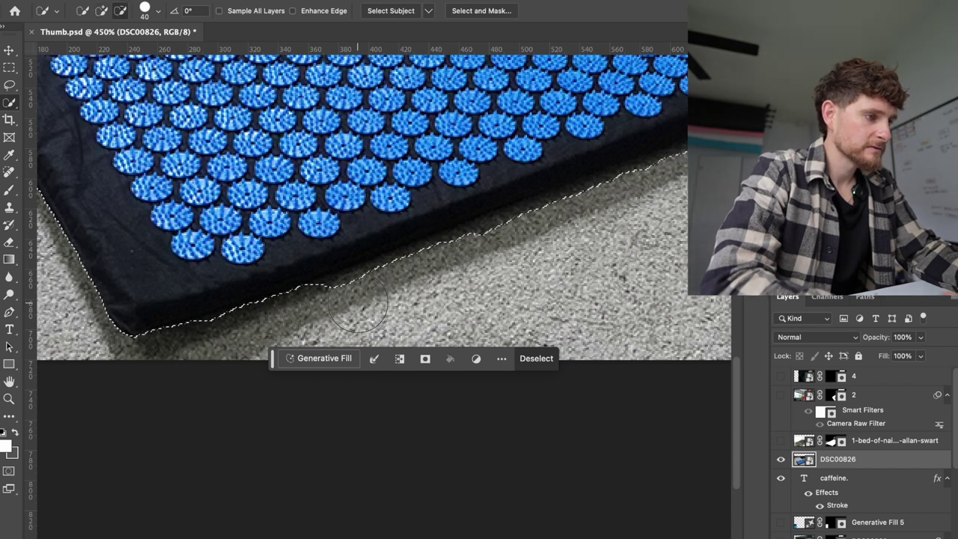
drag(358, 299, 492, 242)
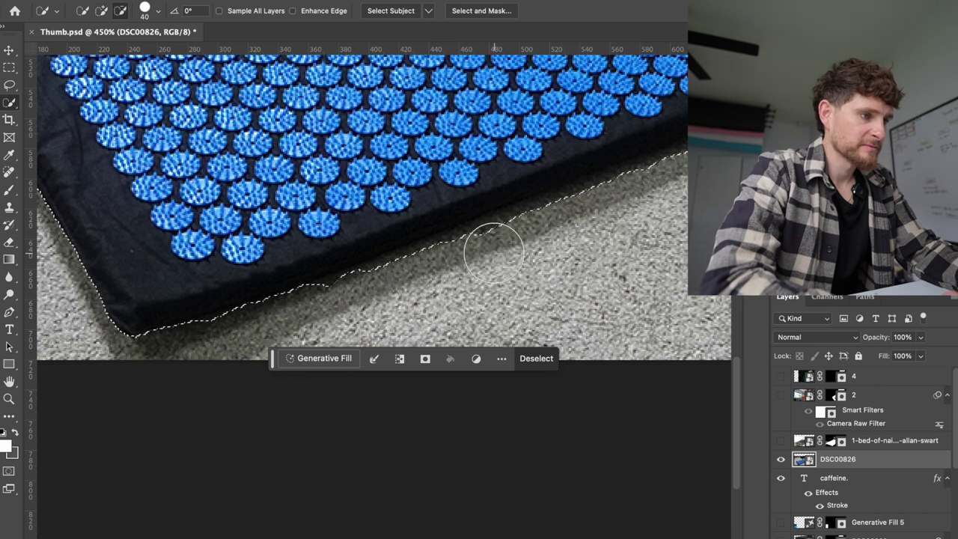
Mask the DSC00826 layer with the mat selection.
scroll(493, 252, down, 1)
scroll(493, 252, down, 2)
click(413, 347)
scroll(415, 348, up, 1)
scroll(414, 348, right, 3)
Paint the ragged remnants along the mat's front edge out of the mask with a 40 px brush at 100% hardness.
key(b)
key(bracketleft)
key(bracketleft)
key(bracketleft)
key(bracketleft)
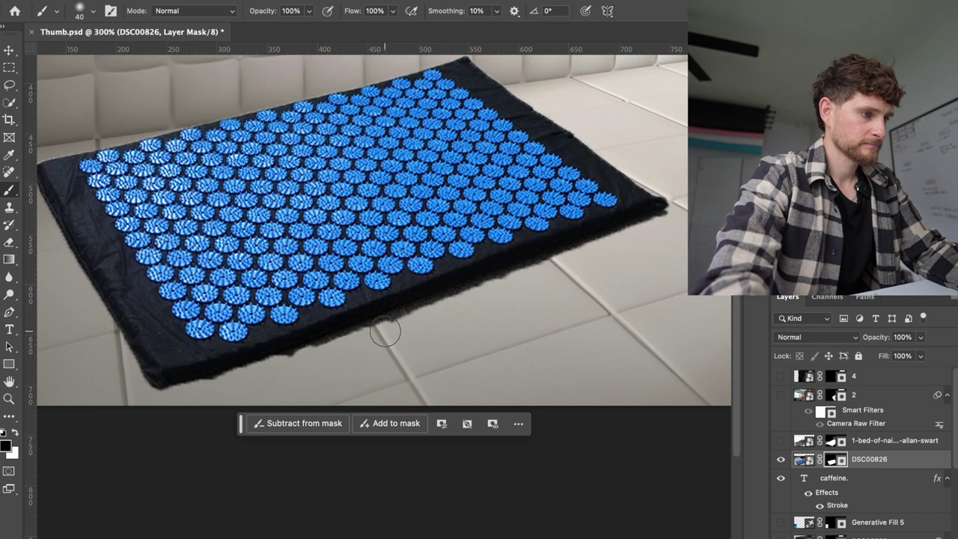
mouse_move(395, 331)
mouse_down()
mouse_move(397, 320)
mouse_move(474, 306)
mouse_move(519, 284)
mouse_move(459, 311)
mouse_up()
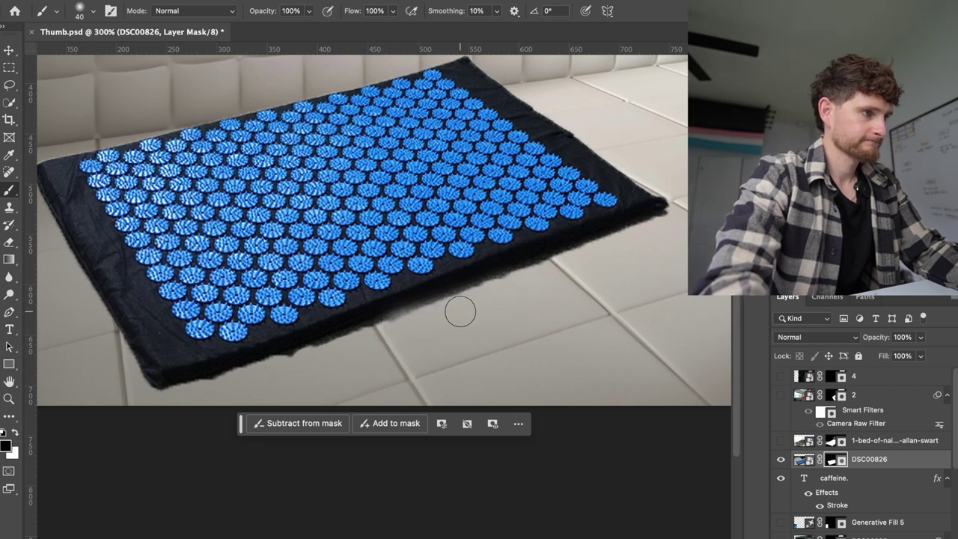
key(ctrl+z)
click(79, 10)
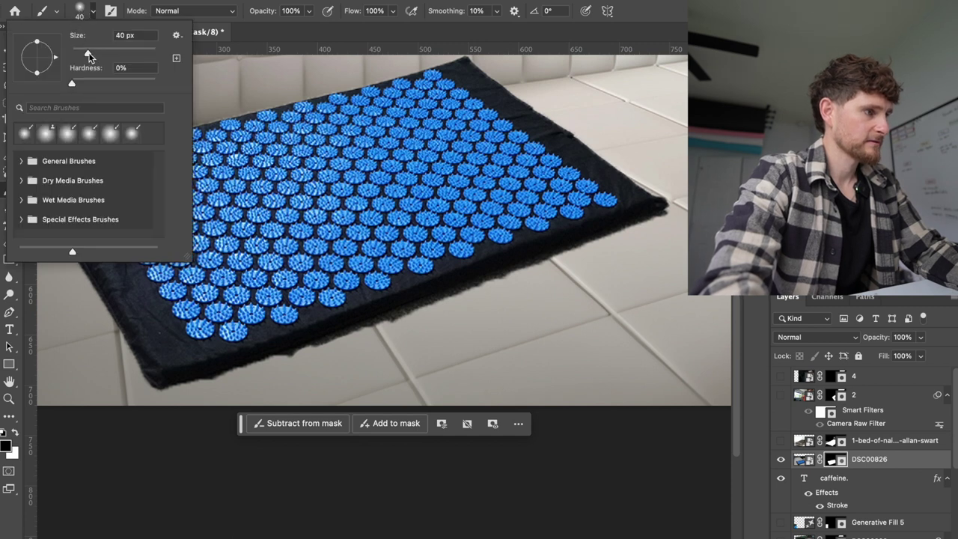
drag(95, 77, 190, 85)
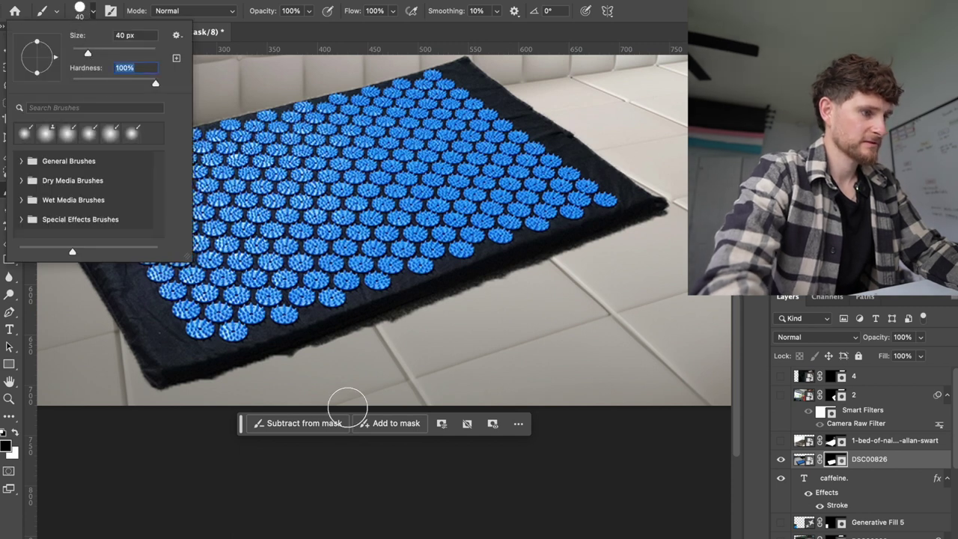
click(424, 344)
mouse_move(402, 331)
mouse_down()
mouse_move(397, 325)
mouse_move(582, 271)
mouse_up()
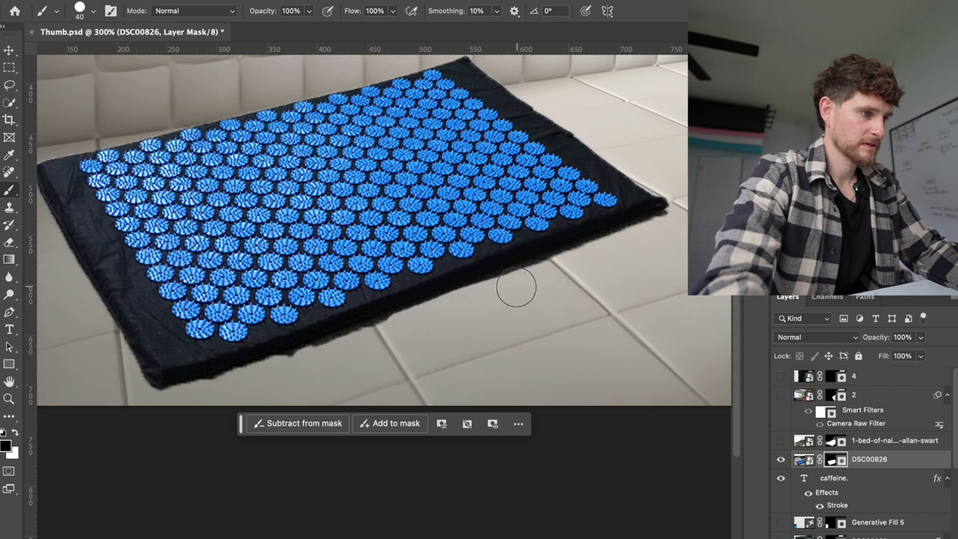
drag(395, 333, 196, 404)
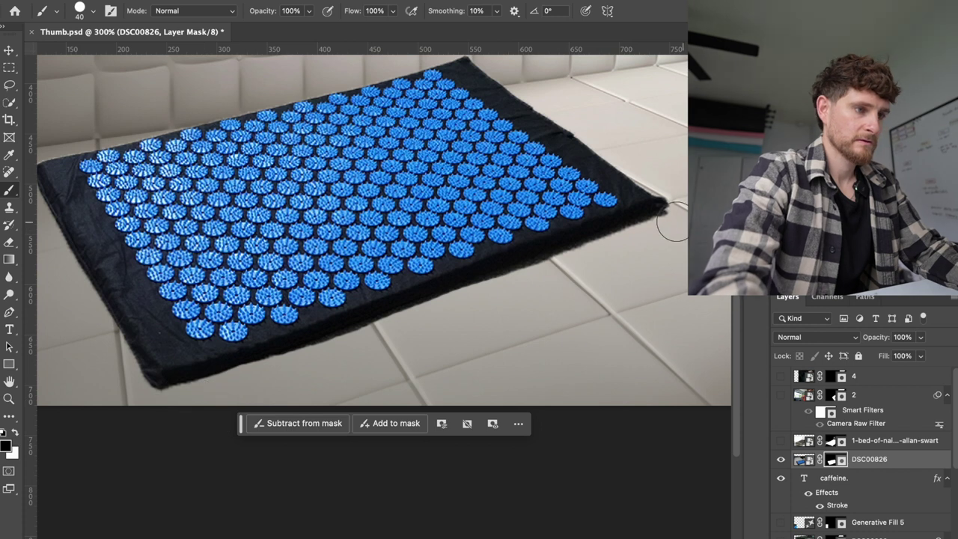
scroll(673, 226, down, 5)
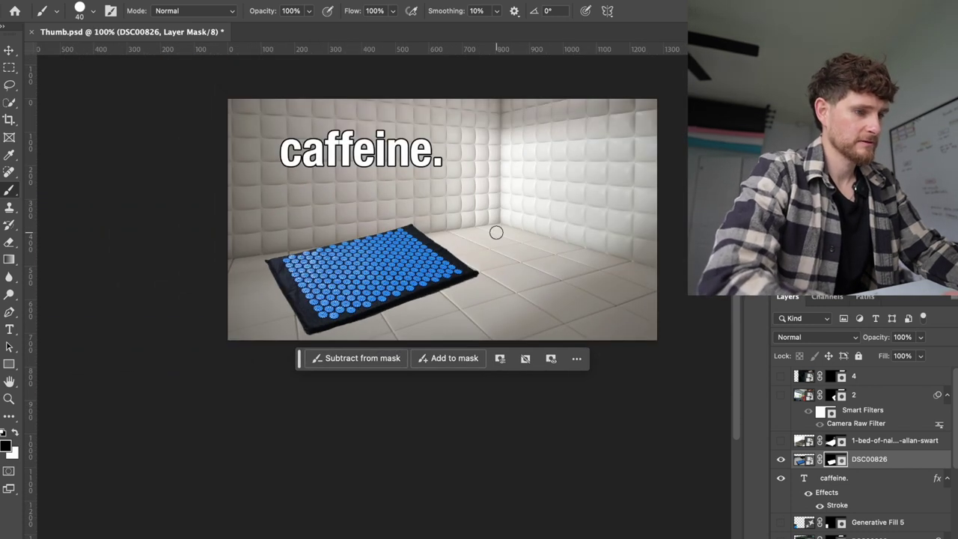
Apply the Camera Raw Filter to the DSC00826 layer image and raise the HSL saturation of Blues to +42 and Purples to +1.
click(803, 459)
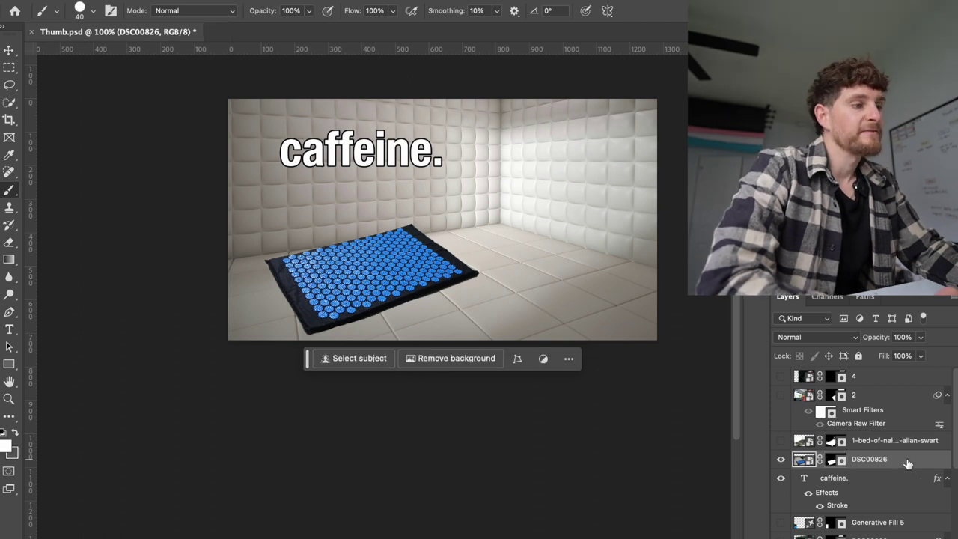
key(shift+super+slash)
text(camera)
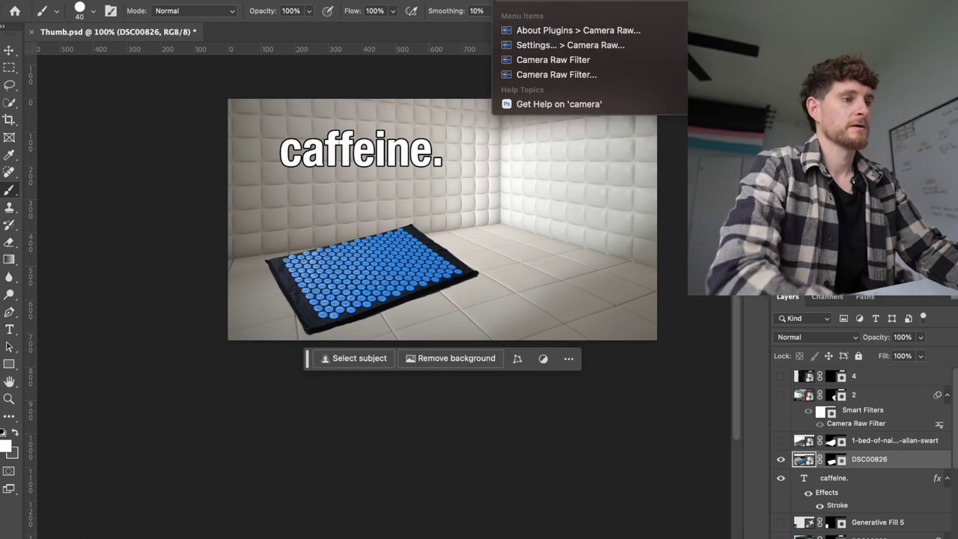
mouse_move(545, 52)
mouse_move(549, 73)
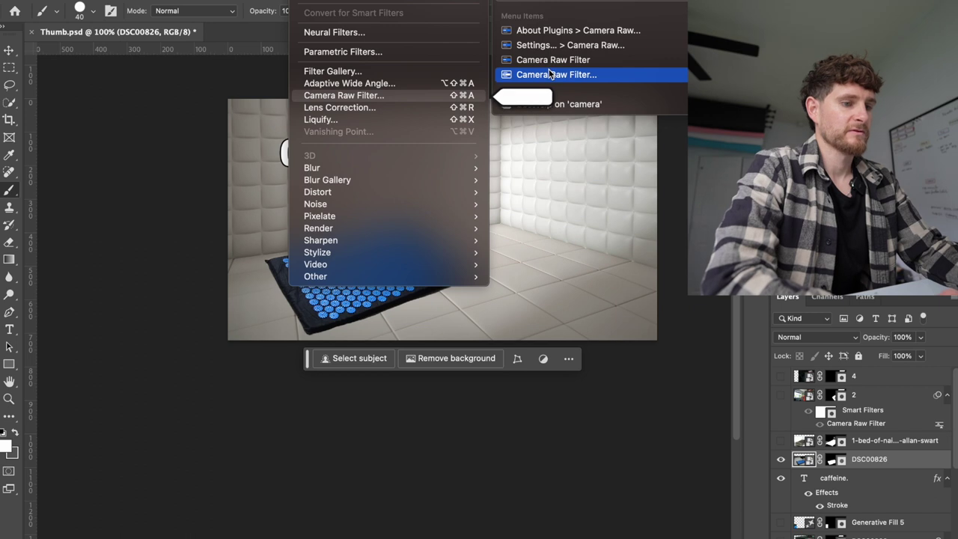
click(549, 74)
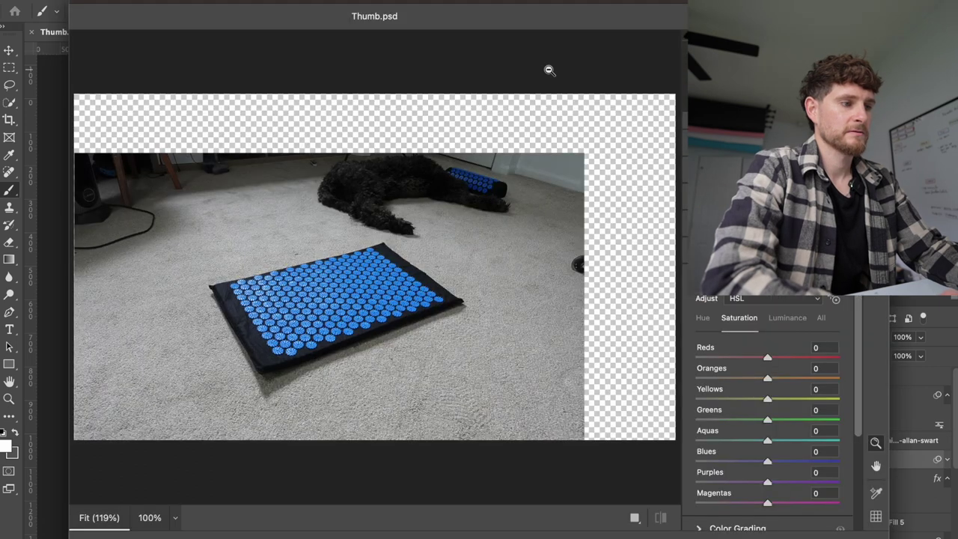
click(835, 298)
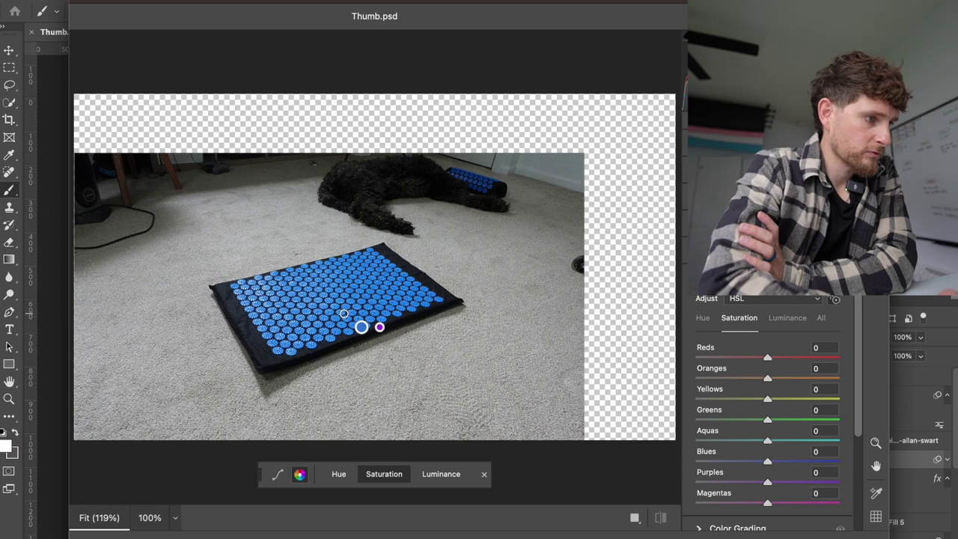
drag(277, 312, 363, 309)
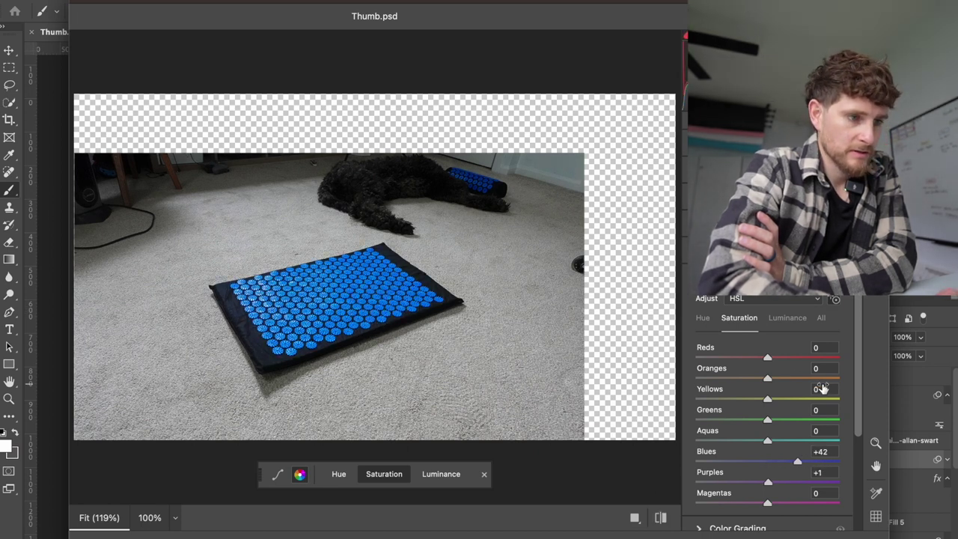
Raise the HSL luminance of Blues to +14 and Purples to +1, compare before and after, and apply the filter.
click(785, 320)
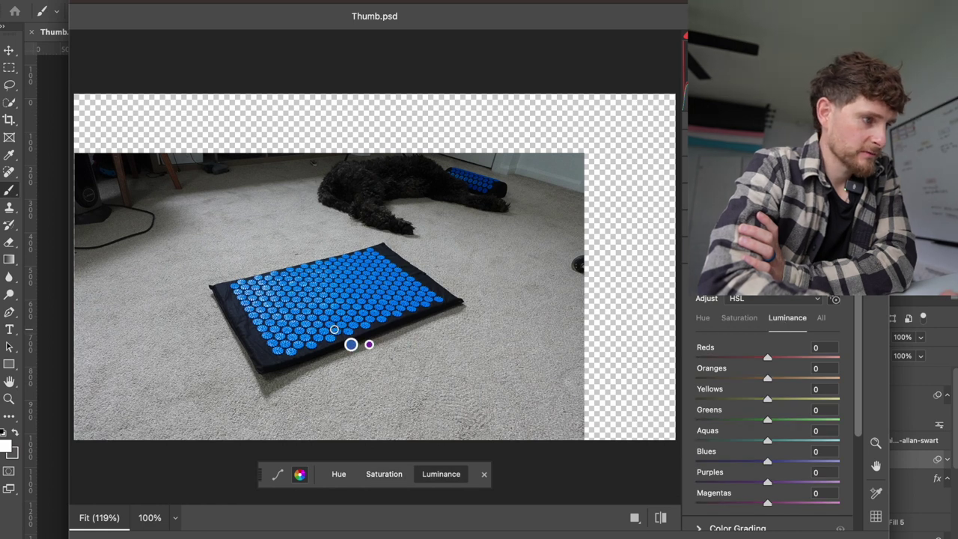
mouse_move(335, 317)
mouse_down()
mouse_move(367, 318)
mouse_move(344, 317)
mouse_up()
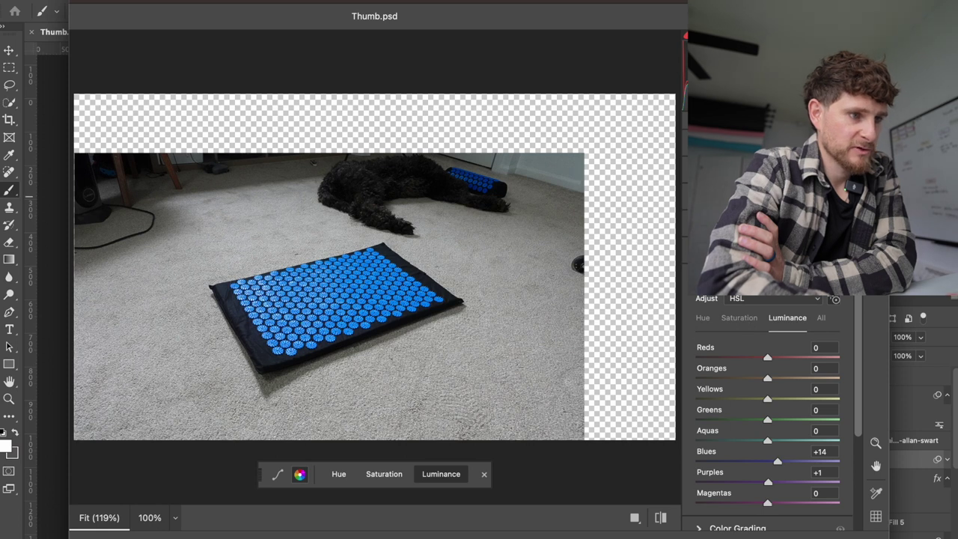
scroll(766, 404, up, 10)
key(p)
key(p)
click(871, 535)
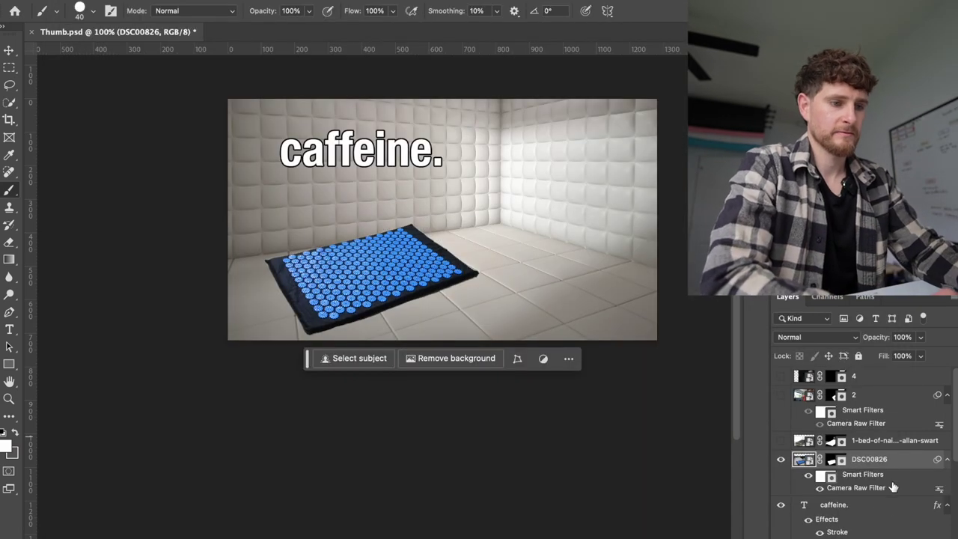
Set Texture +31, Vibrance +42 and Saturation +47 in the existing Camera Raw Filter of DSC00826, and show layer 2 again.
double_click(891, 489)
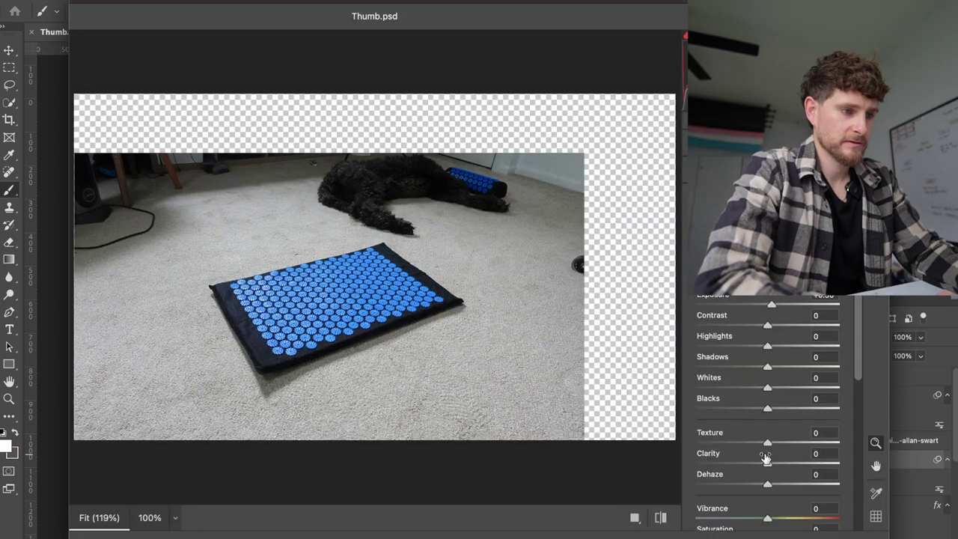
drag(768, 443, 790, 444)
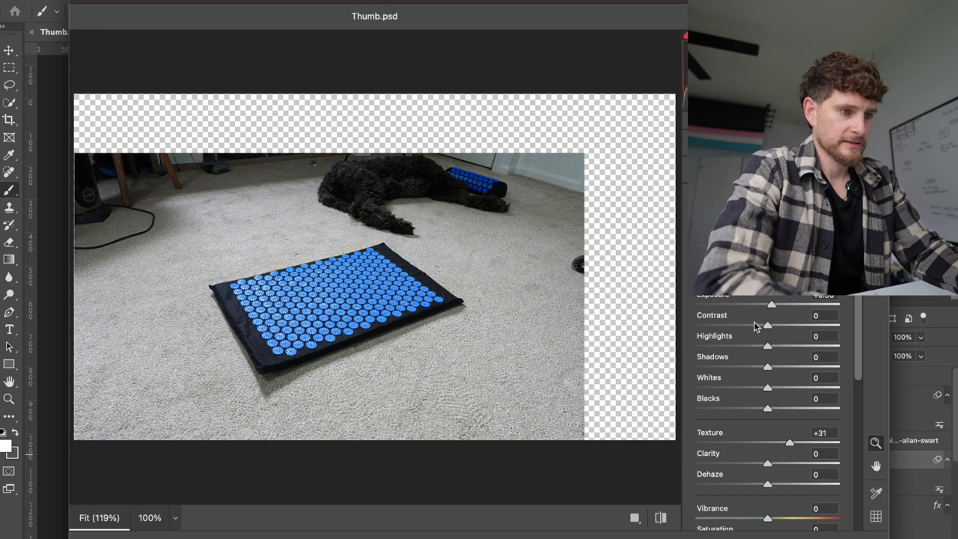
scroll(770, 312, down, 3)
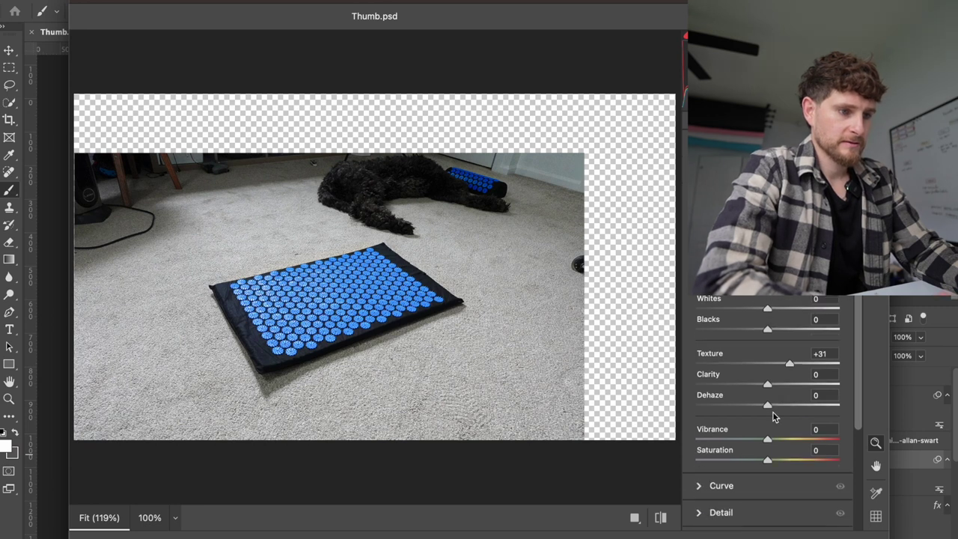
drag(767, 437, 798, 442)
click(800, 460)
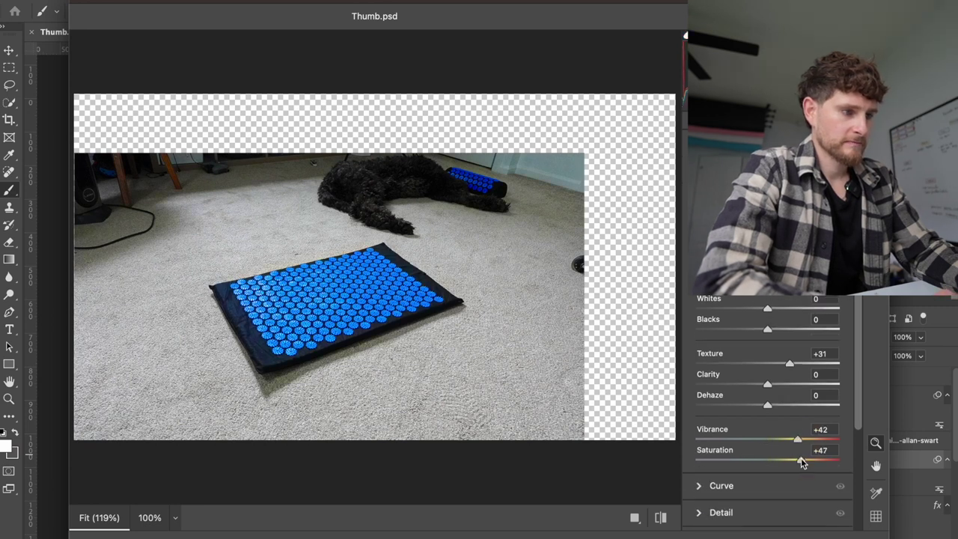
key(Return)
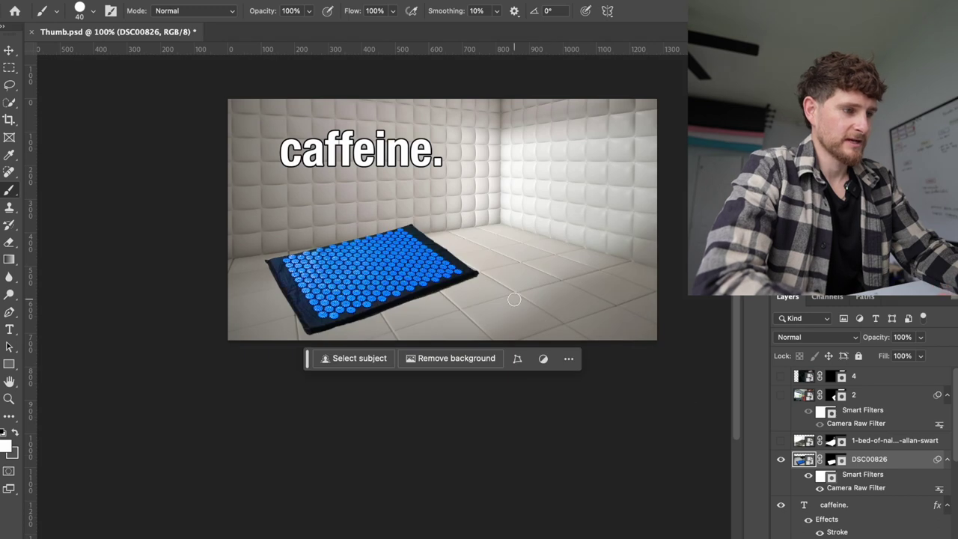
click(781, 394)
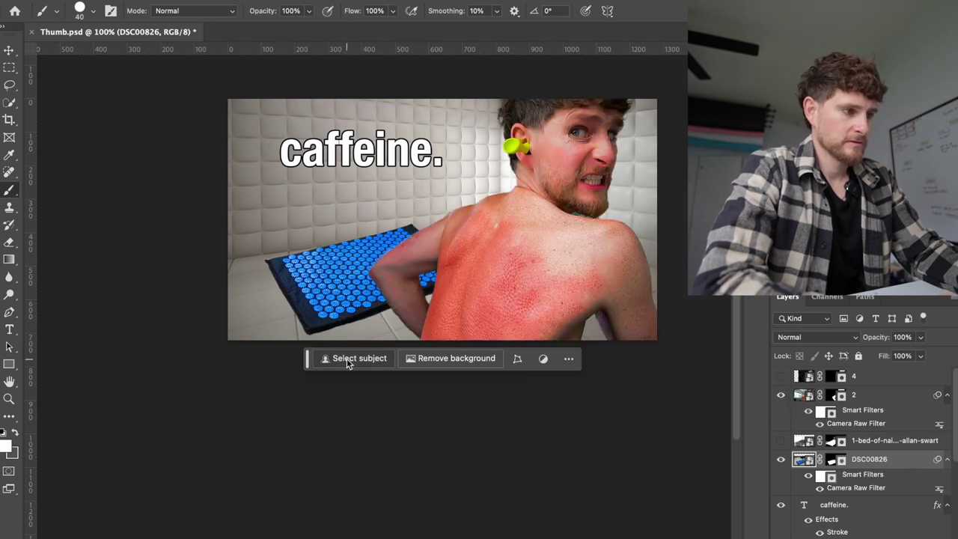
double_click(906, 460)
click(437, 293)
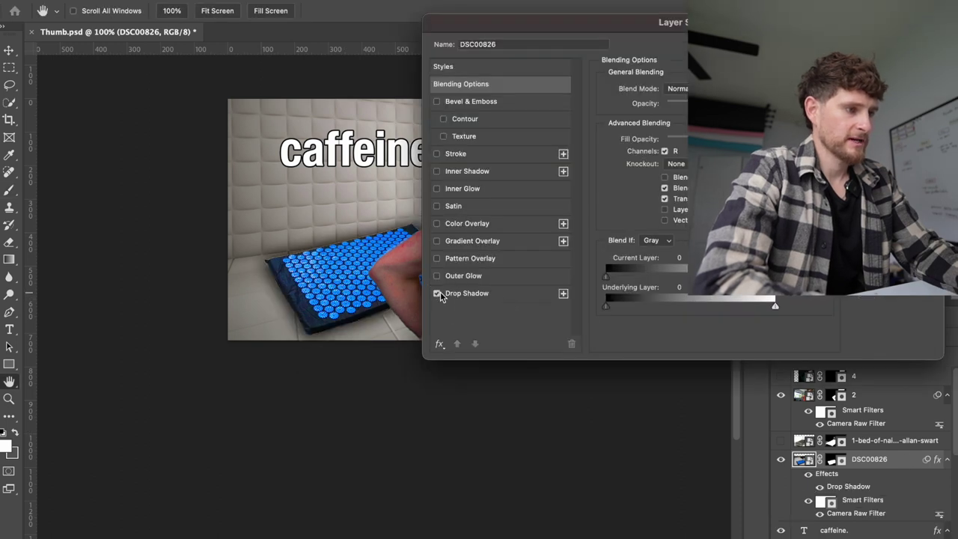
click(491, 296)
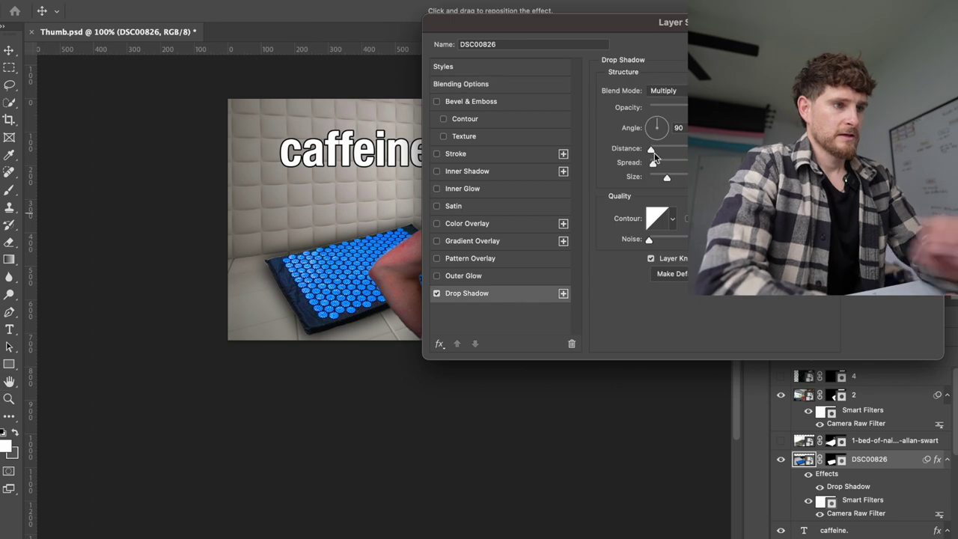
mouse_move(666, 131)
mouse_down()
mouse_move(685, 158)
mouse_move(634, 112)
mouse_move(612, 107)
mouse_move(651, 122)
mouse_up()
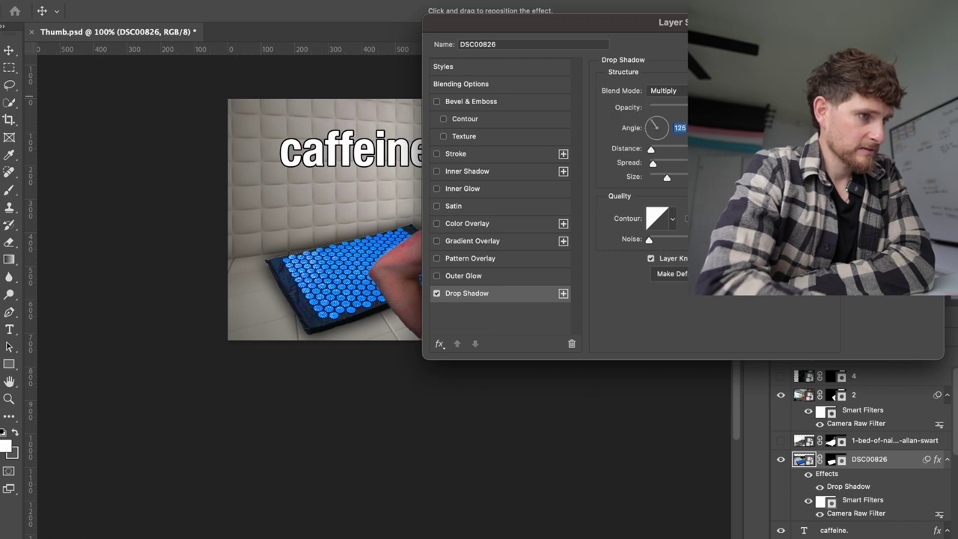
click(663, 90)
click(662, 43)
click(663, 90)
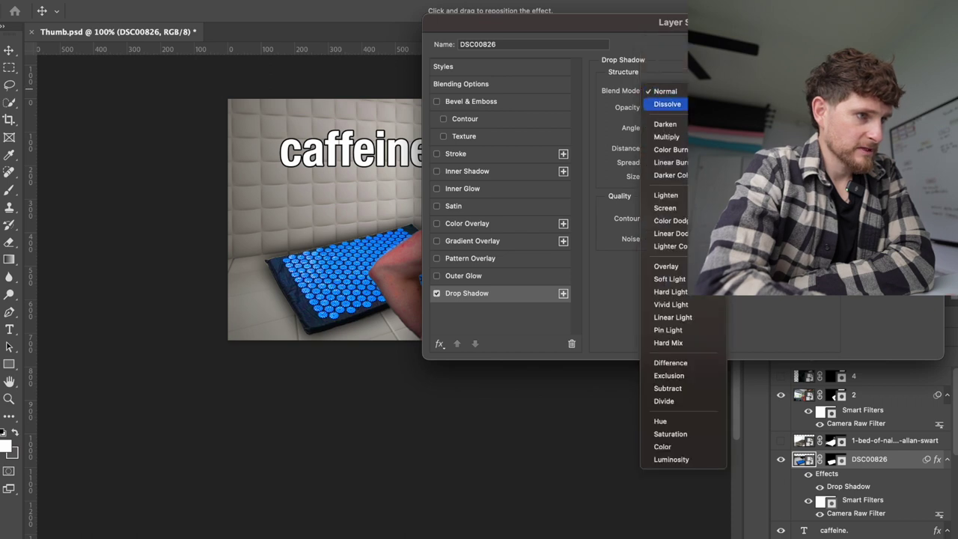
click(658, 134)
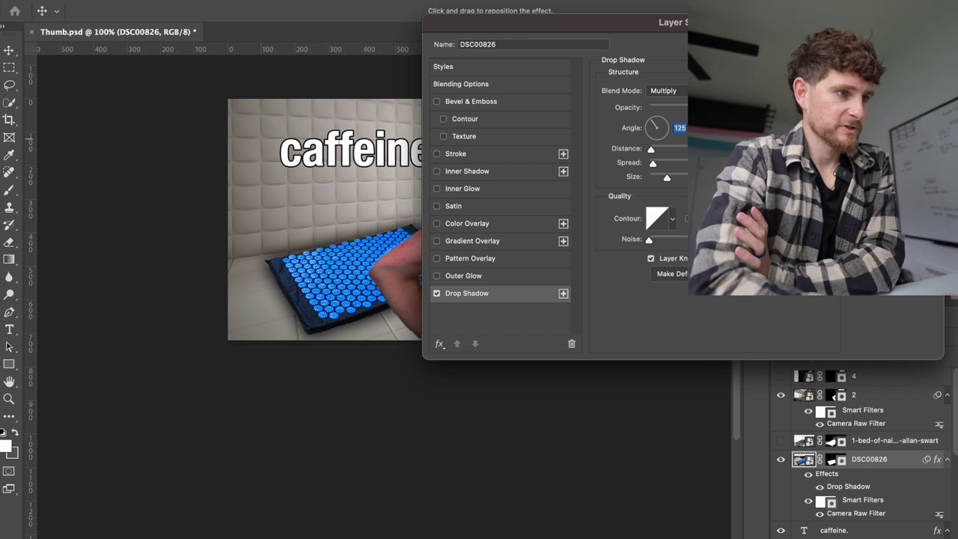
mouse_move(647, 163)
mouse_down()
mouse_move(639, 168)
mouse_move(659, 166)
mouse_up()
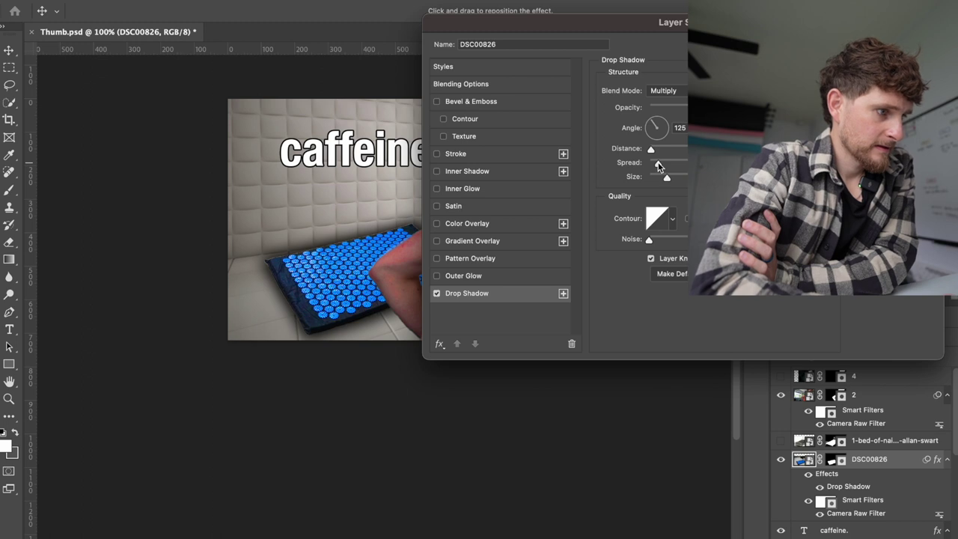
drag(655, 125, 664, 135)
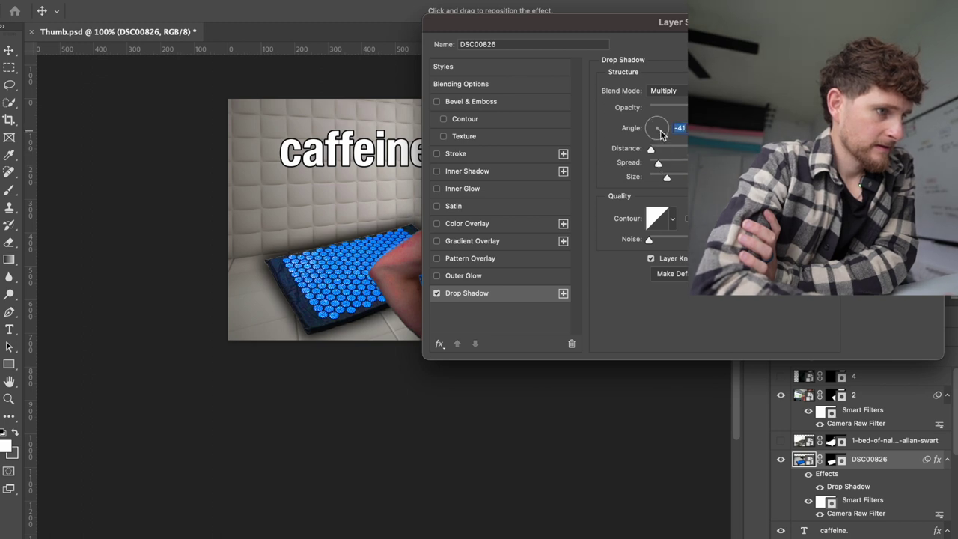
drag(660, 135, 621, 91)
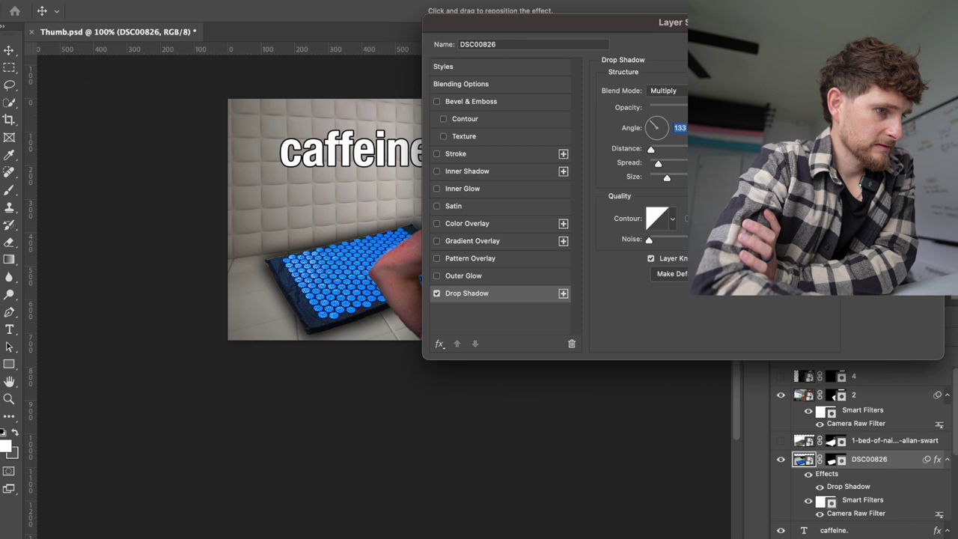
key(Escape)
key(b)
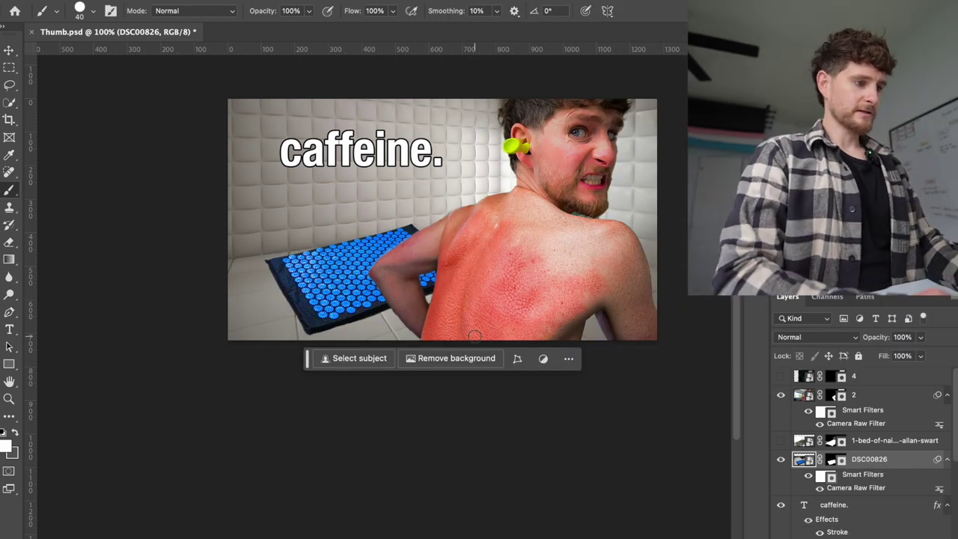
Rotate the acupressure mat about 5° clockwise and shift it slightly down and right, so its front edge reaches the canvas bottom.
key(v)
mouse_move(329, 284)
mouse_down()
mouse_move(295, 299)
mouse_move(339, 294)
mouse_up()
key(ctrl+t)
key(Return)
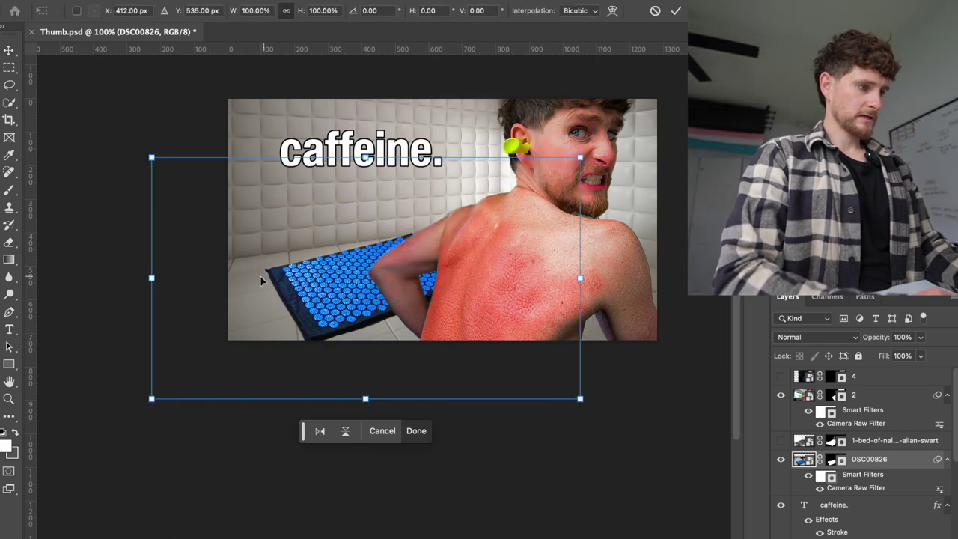
drag(143, 153, 152, 128)
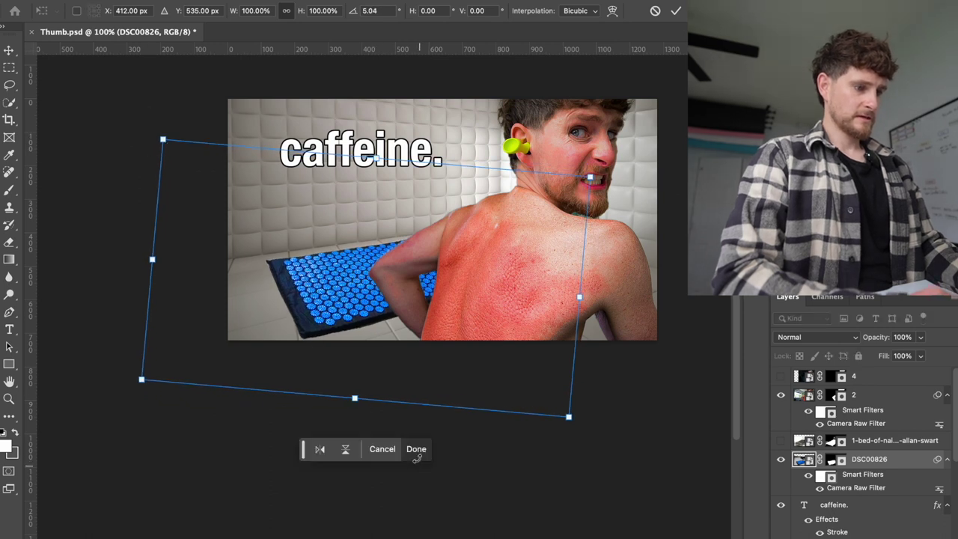
click(416, 451)
drag(366, 297, 382, 307)
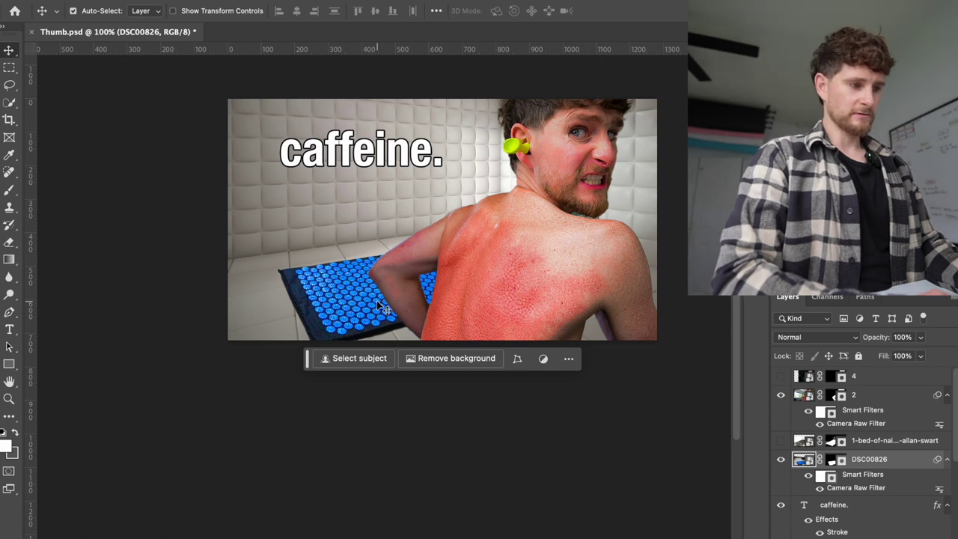
Move the man on layer 2 slightly right with Free Transform, to about X 969 px, Y 473 px.
scroll(380, 307, up, 5)
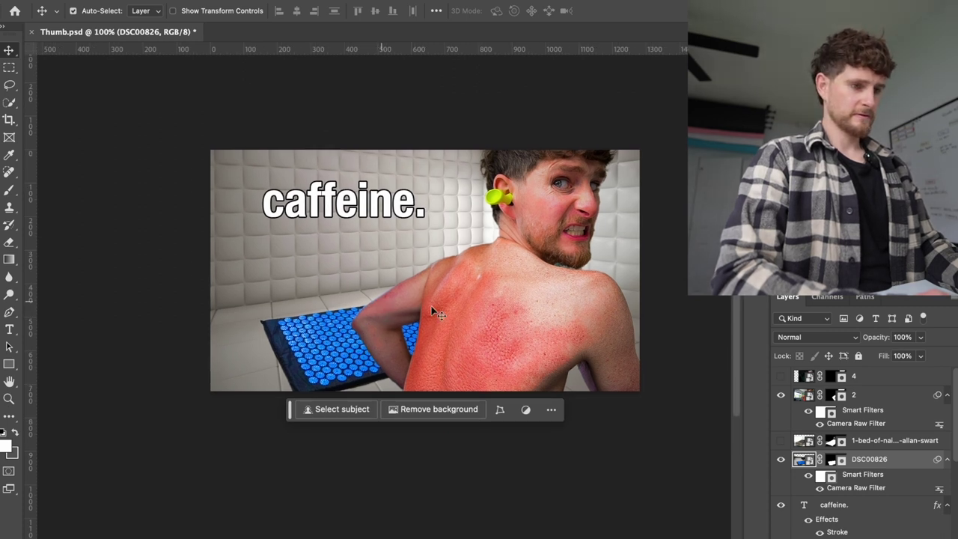
click(885, 402)
key(ctrl+t)
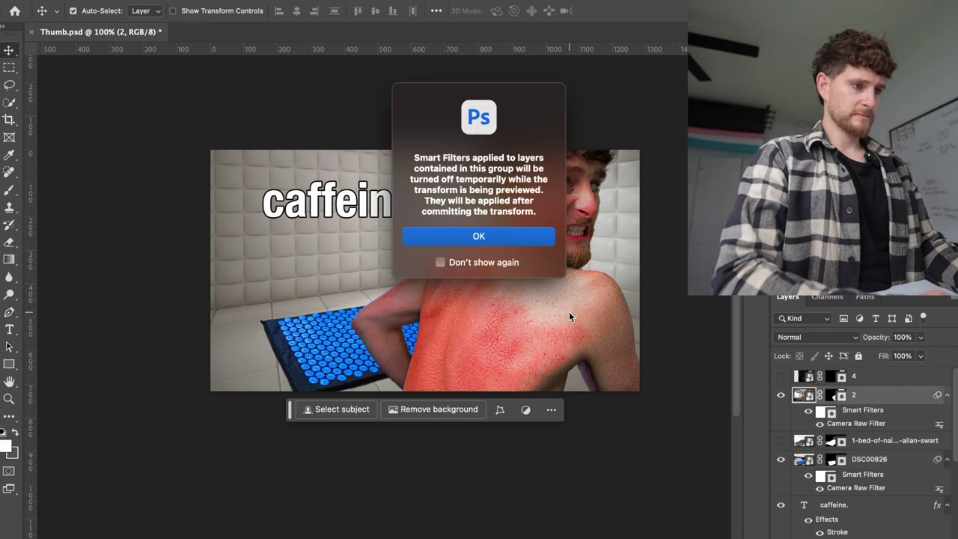
click(479, 237)
drag(481, 284, 506, 289)
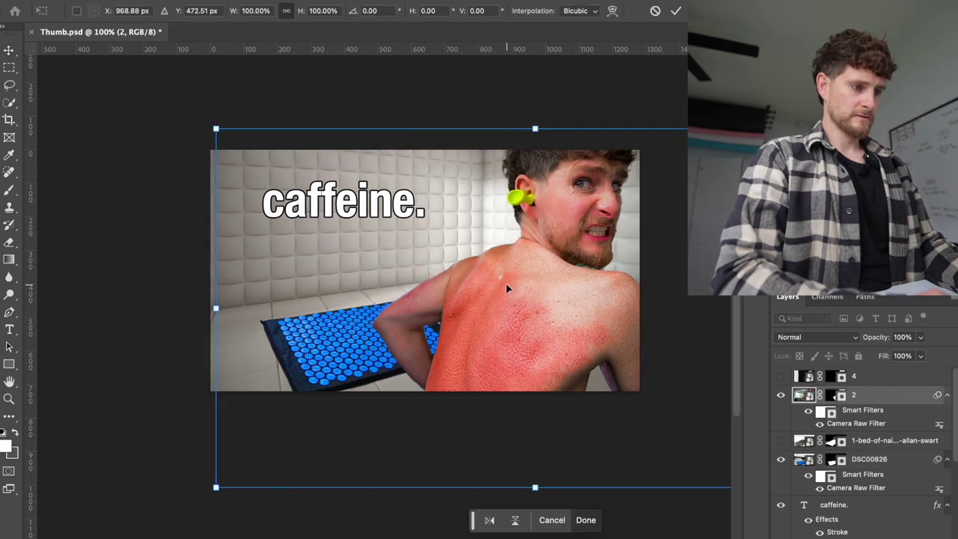
click(883, 440)
Lasso the mat's left end and adjoining floor with DSC00826 active, run Generative Fill without a prompt, and switch to the second variation.
click(901, 459)
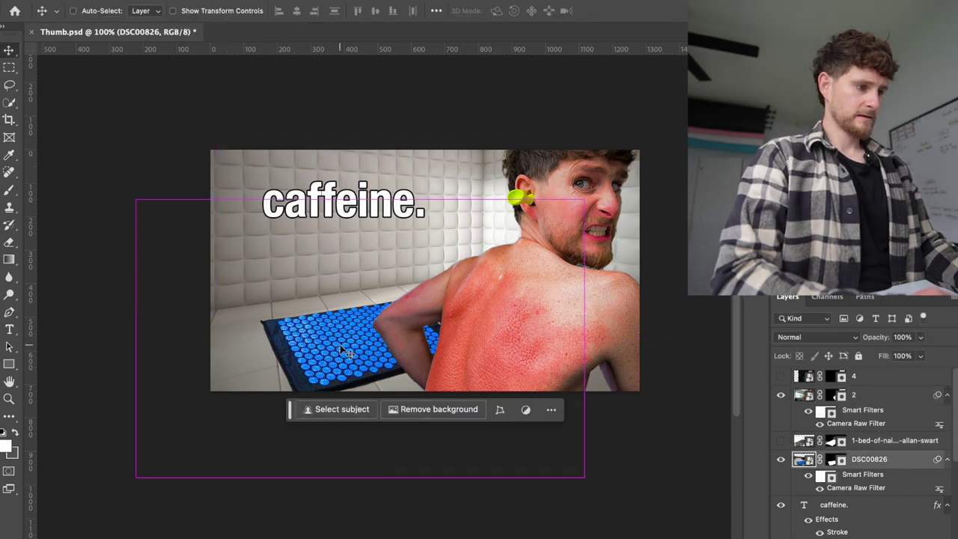
click(9, 85)
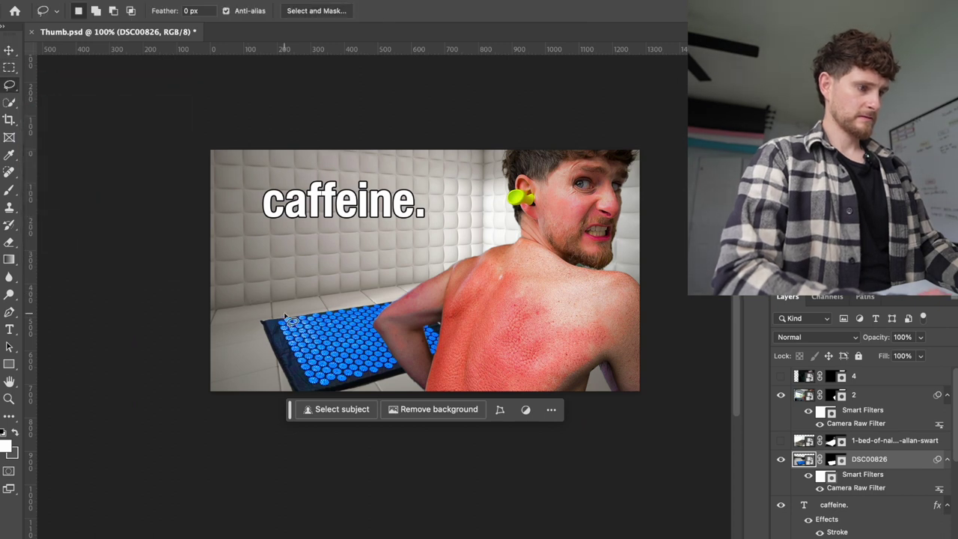
mouse_move(285, 314)
mouse_down()
mouse_move(185, 339)
mouse_move(224, 417)
mouse_move(309, 428)
mouse_move(335, 413)
mouse_move(282, 315)
mouse_up()
click(197, 407)
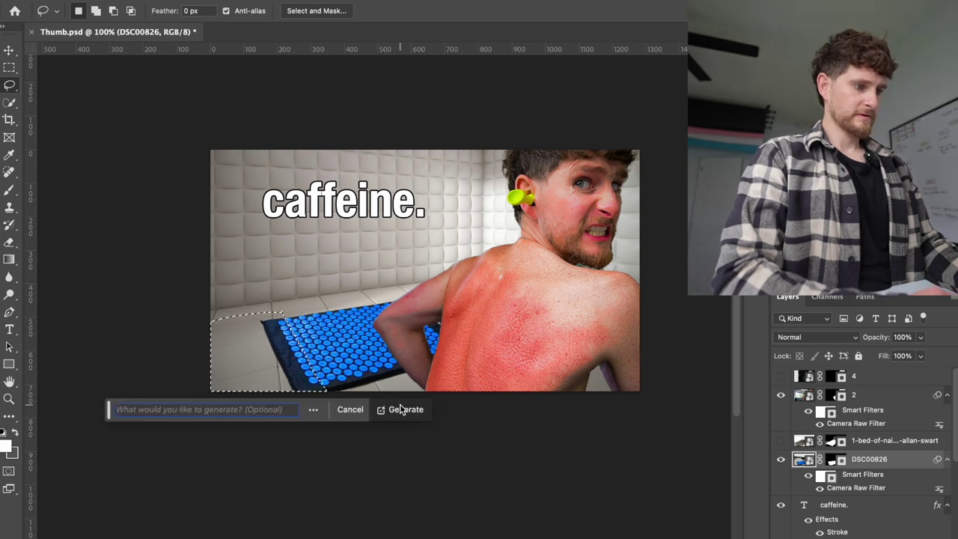
click(401, 409)
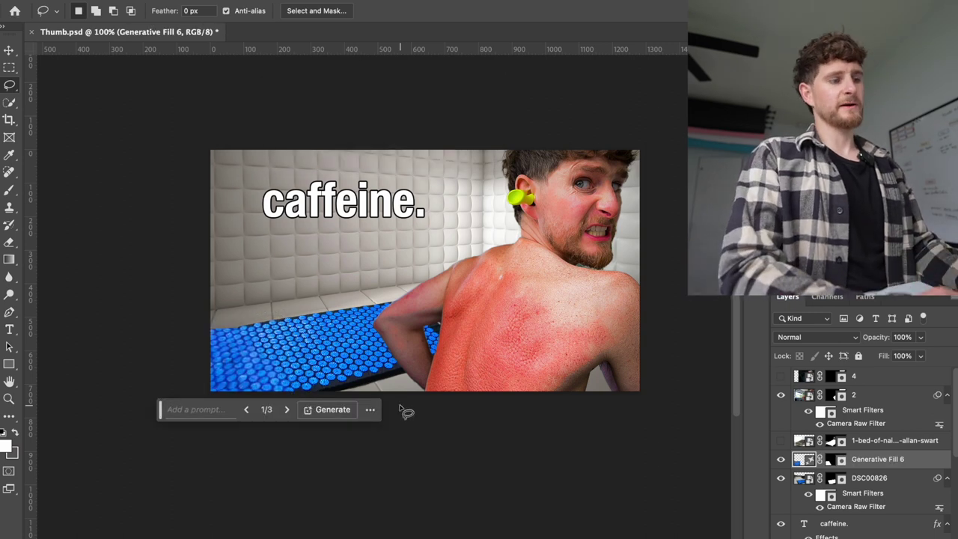
click(285, 412)
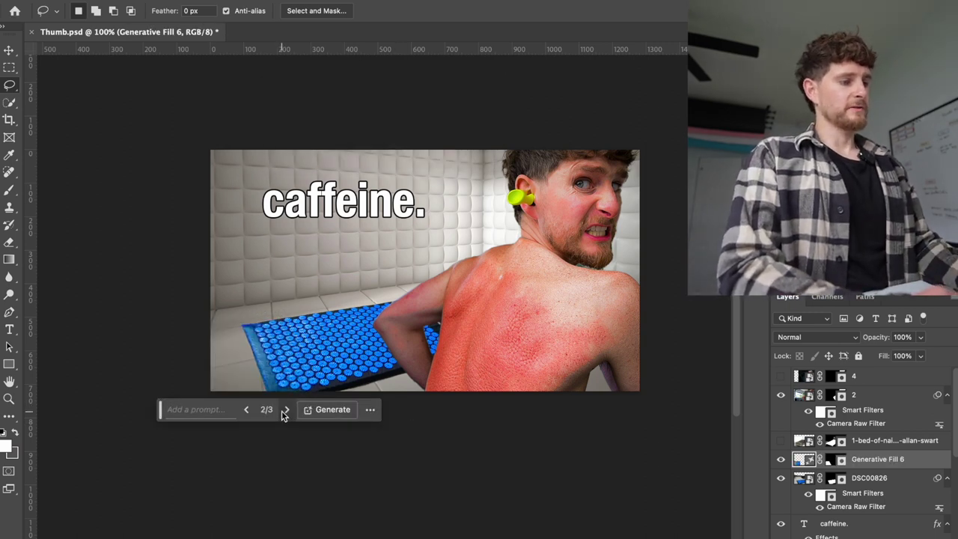
Cycle through the Generative Fill 6 variations for the mat's end and settle on the first one.
click(287, 412)
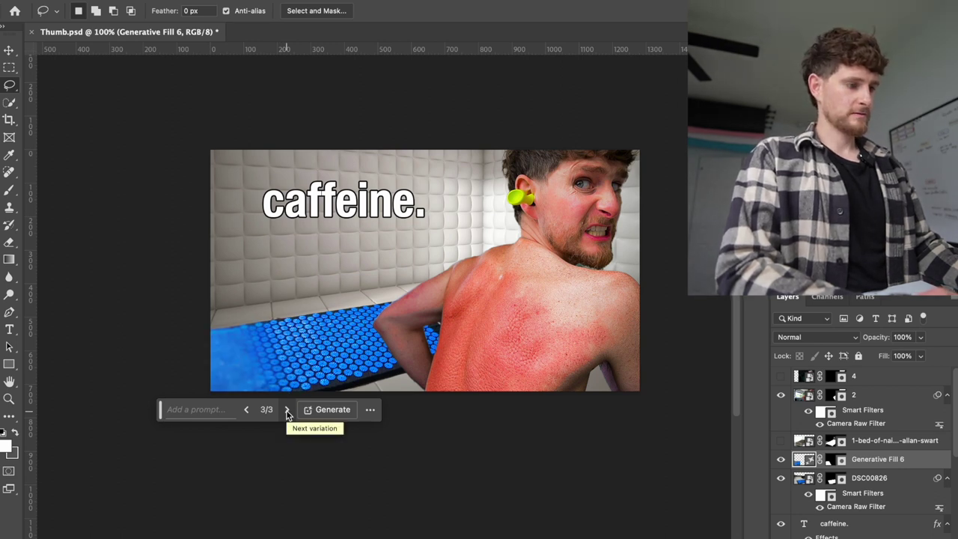
click(287, 411)
click(287, 412)
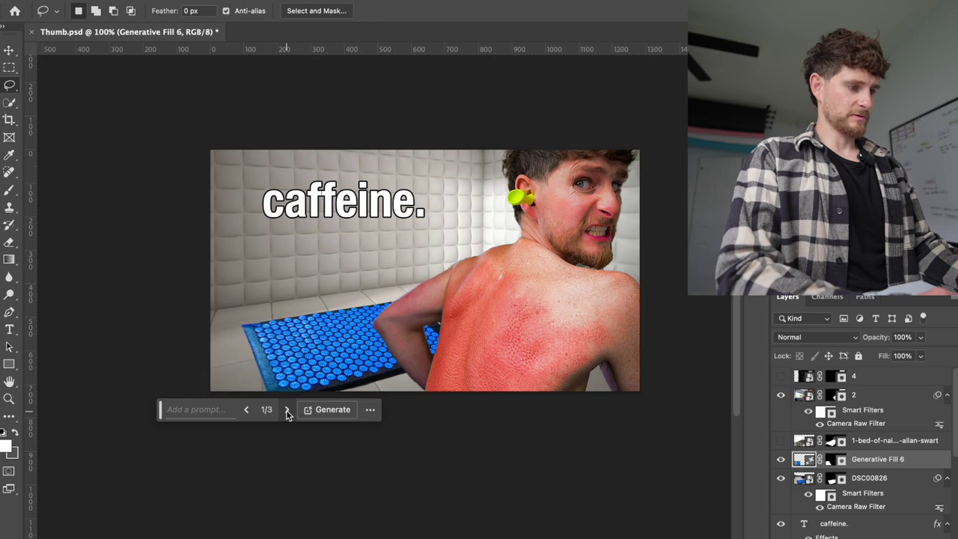
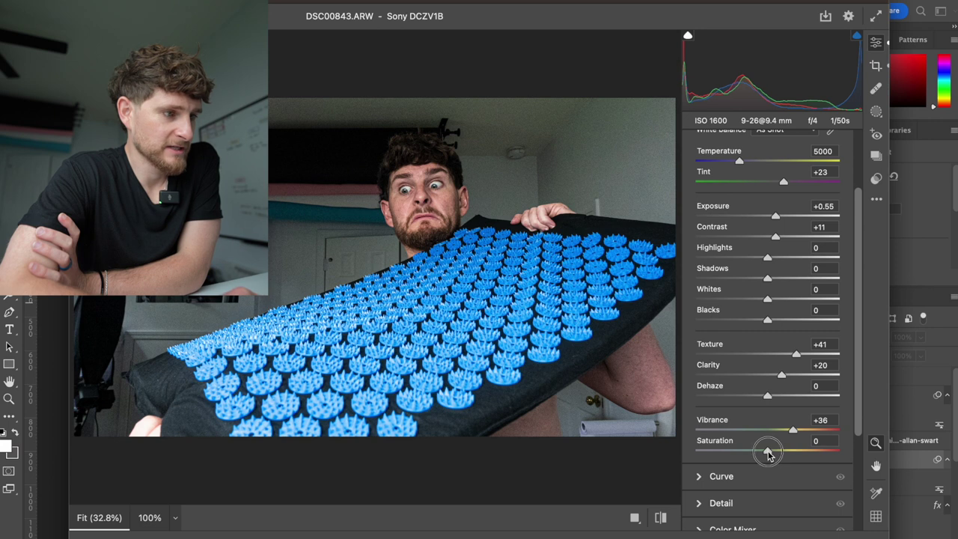
Use the Color Mixer's targeted adjustment on the mat to set saturation Blues +58, Aquas +2, and luminance Blues +34, Aquas +1.
scroll(786, 454, down, 3)
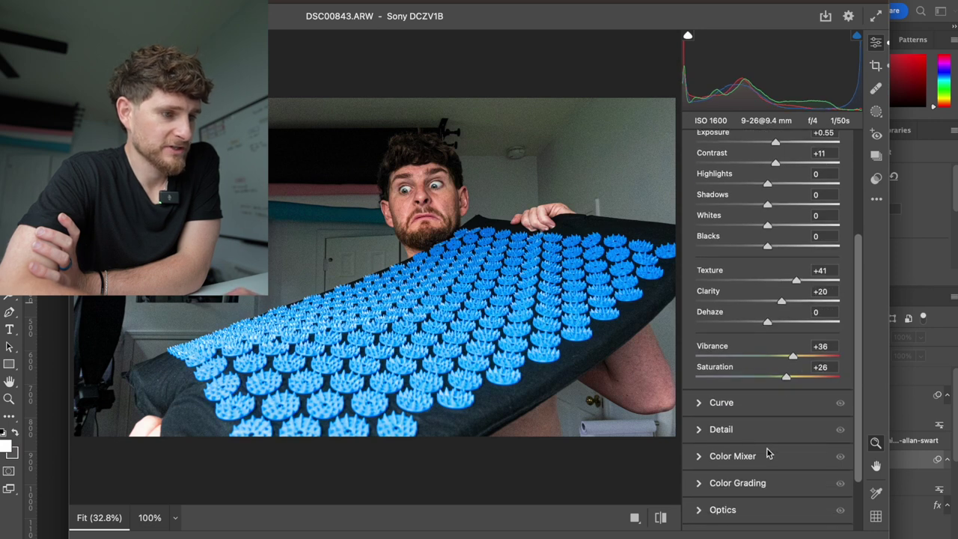
click(698, 457)
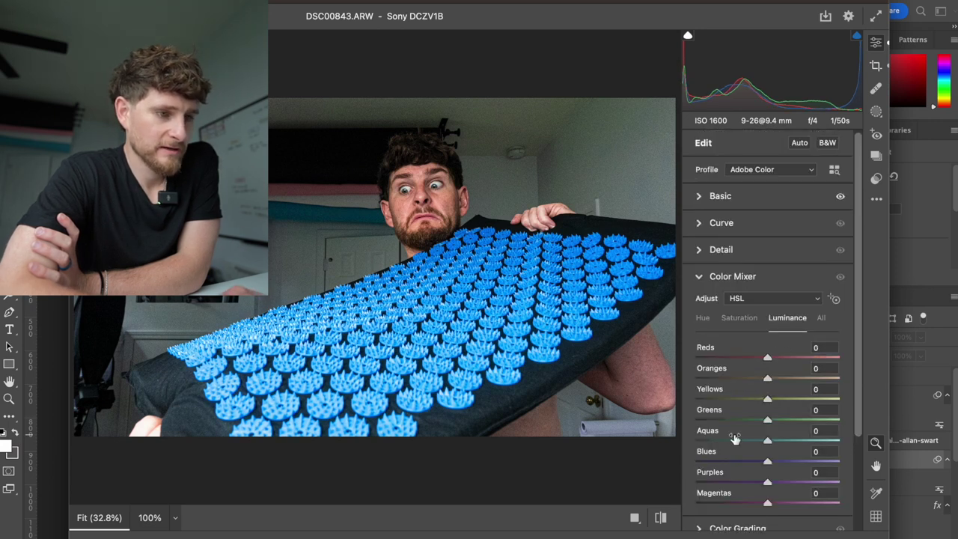
click(732, 326)
click(835, 298)
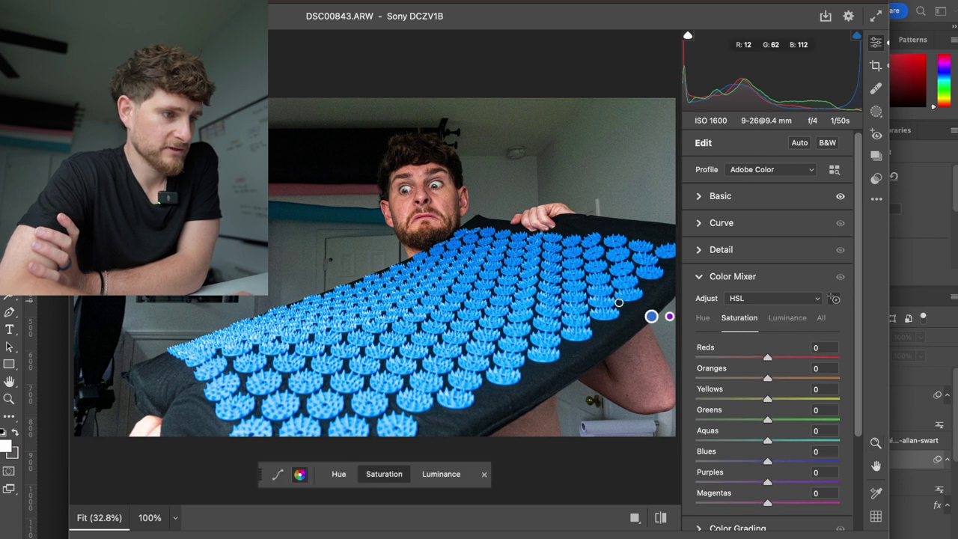
drag(576, 320, 617, 319)
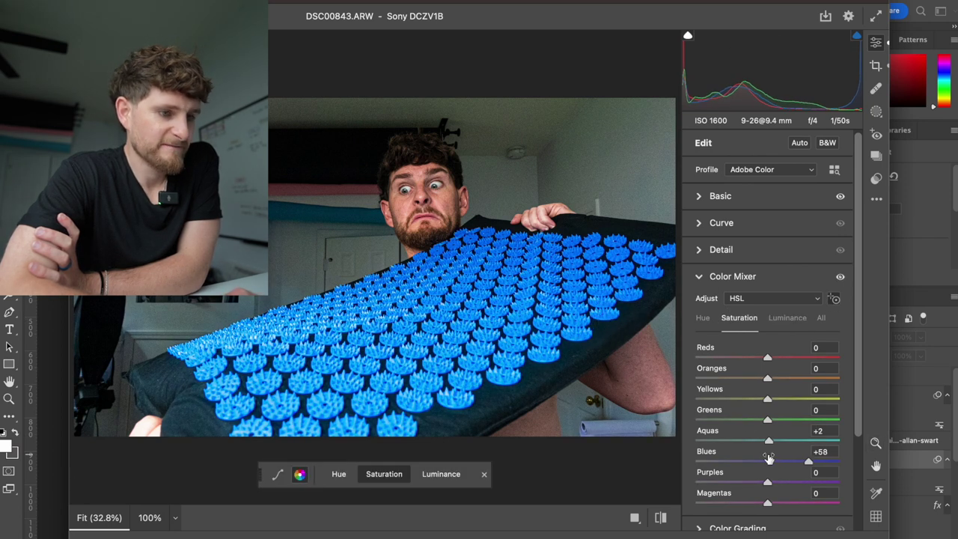
click(795, 318)
drag(582, 308, 604, 308)
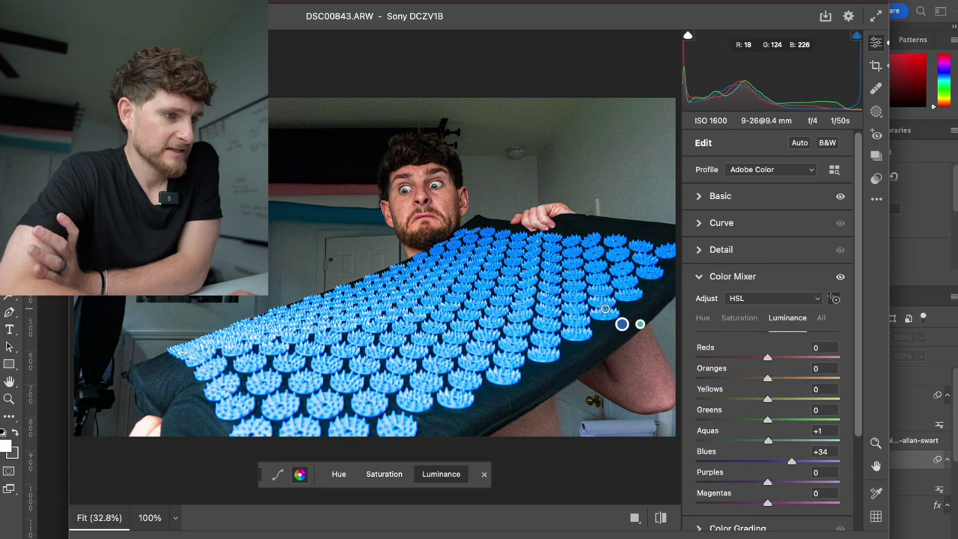
scroll(816, 443, down, 3)
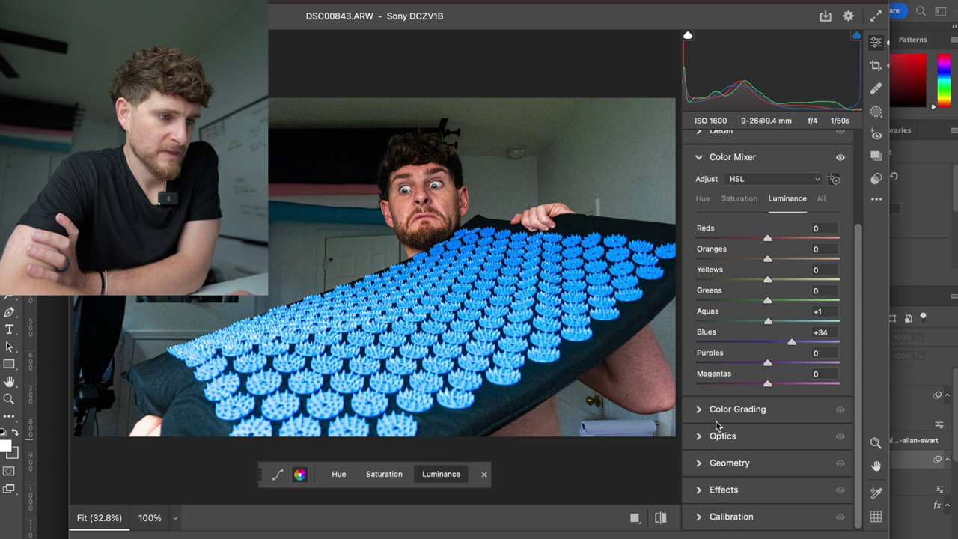
click(697, 490)
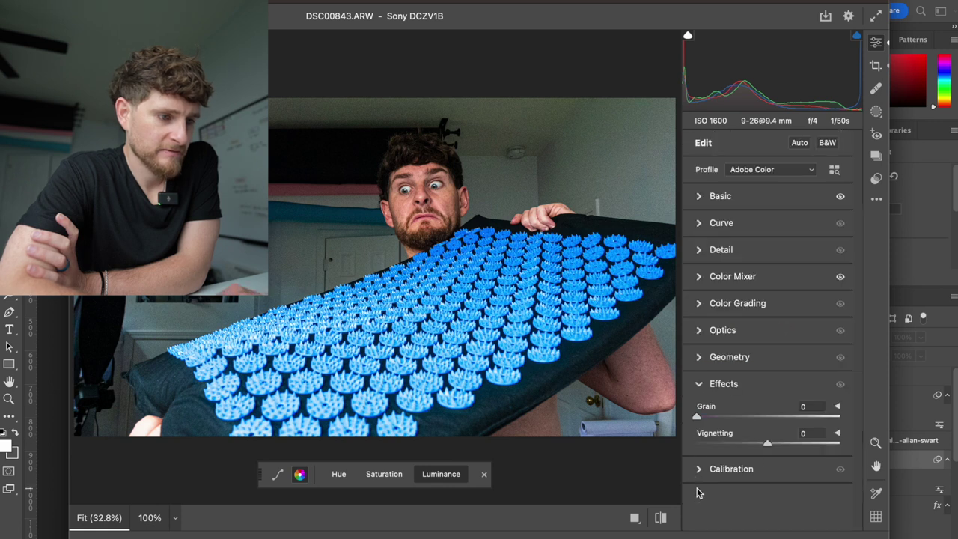
click(701, 383)
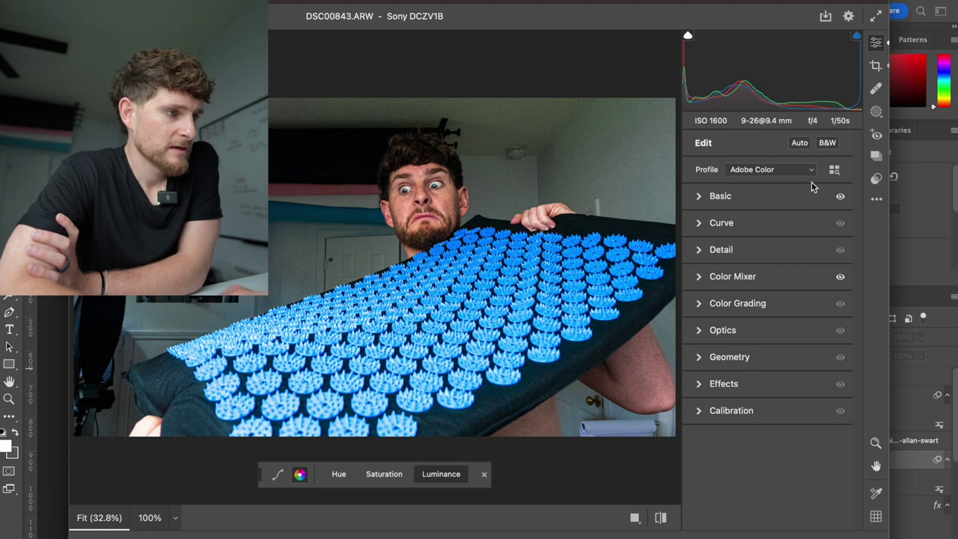
Create an Objects mask covering the man's head, using a selection brush of size 20.
click(877, 114)
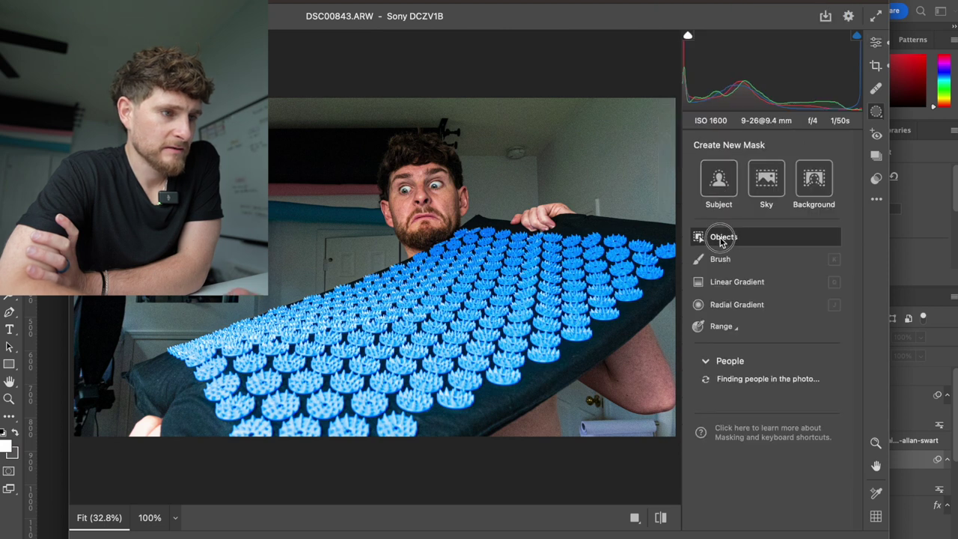
click(722, 238)
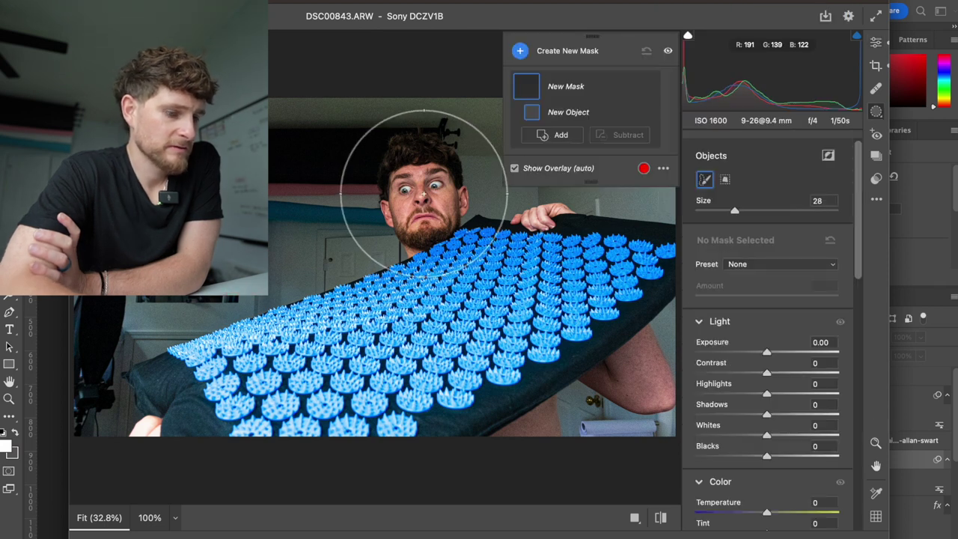
key(bracketleft)
key(bracketleft)
key(bracketleft)
key(bracketleft)
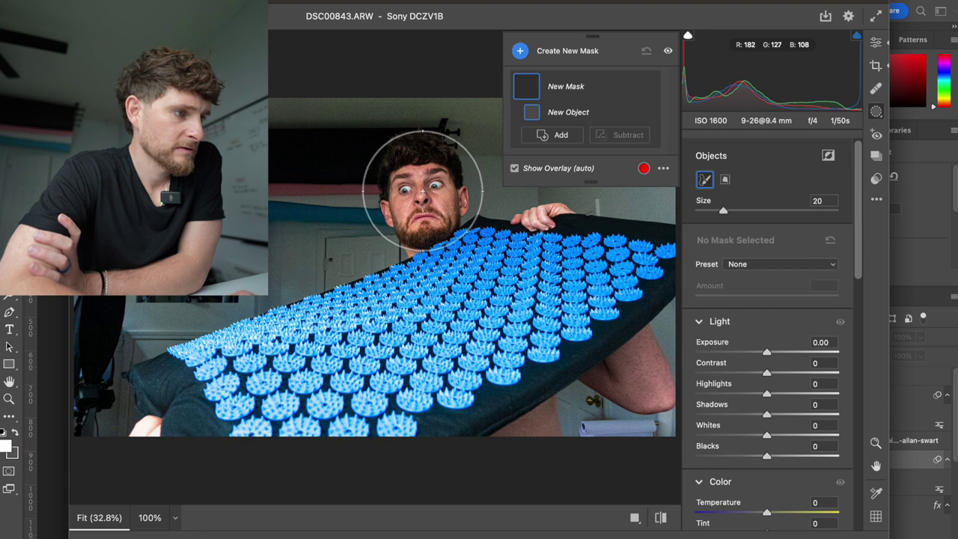
click(419, 188)
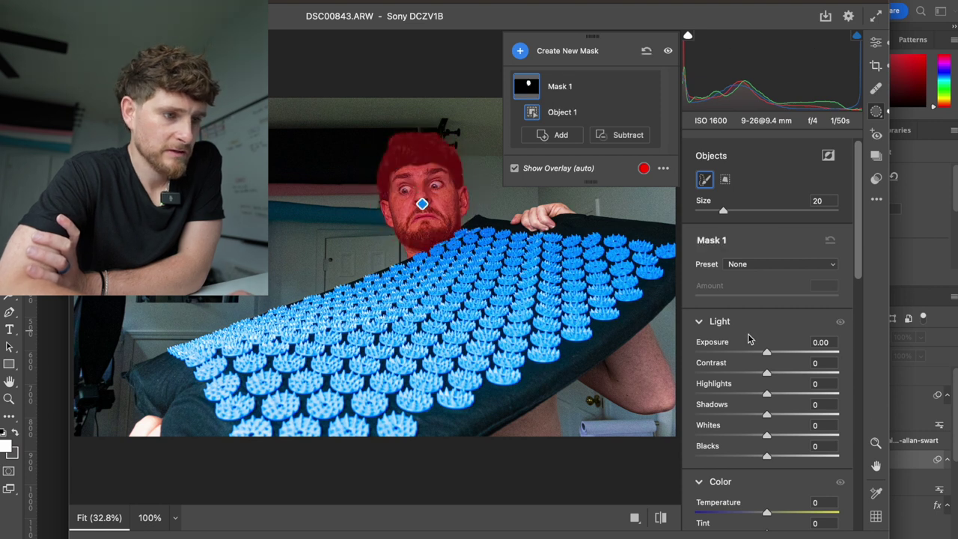
Brighten the masked head by setting its Shadows to +36.
scroll(769, 377, down, 10)
scroll(769, 381, down, 2)
drag(764, 396, 755, 442)
scroll(754, 440, up, 10)
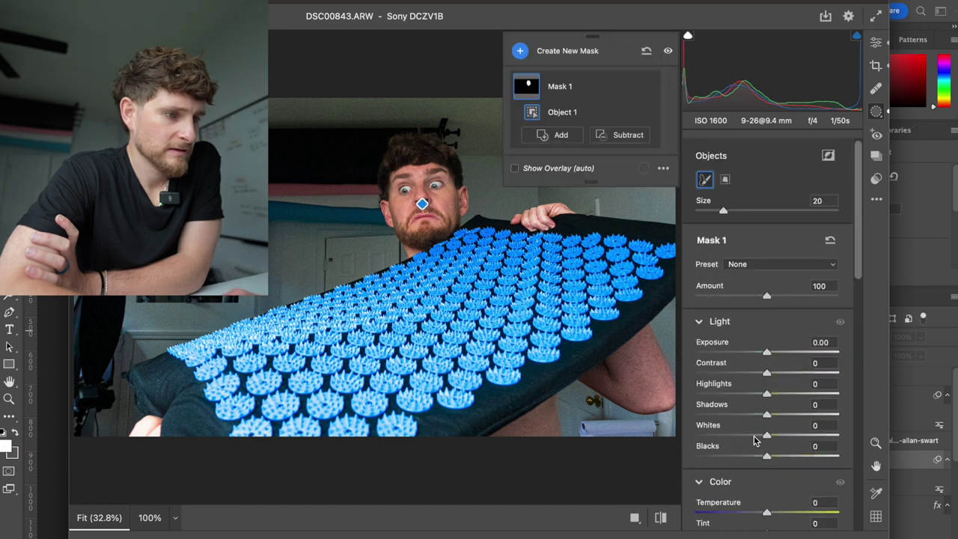
drag(766, 415, 793, 419)
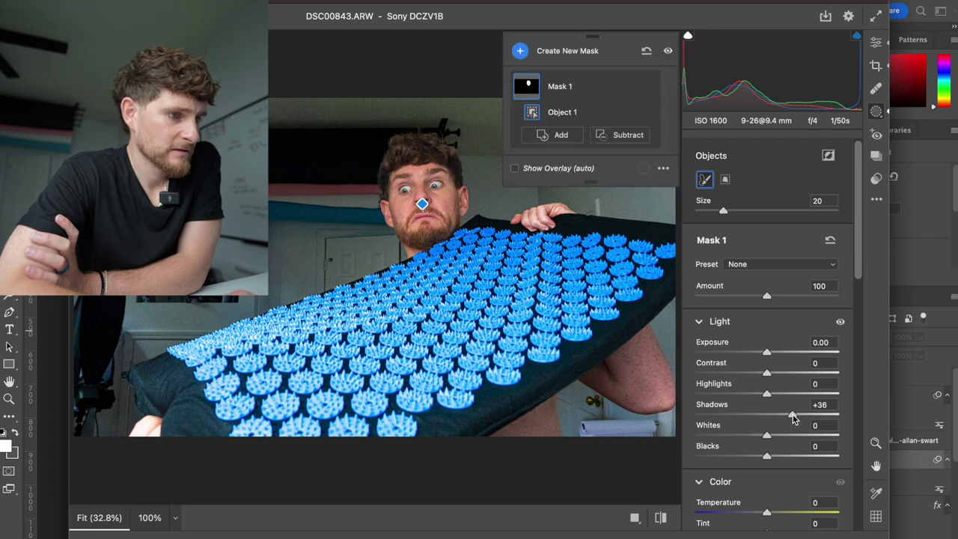
Set the head mask's Saturation to +24 and its Temperature to -8.
scroll(793, 417, down, 5)
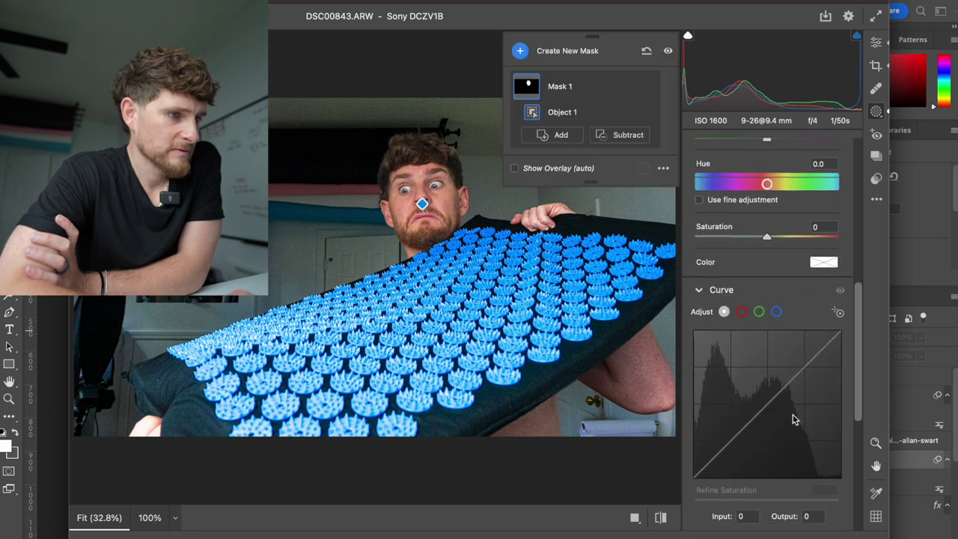
scroll(792, 416, up, 2)
mouse_move(766, 317)
mouse_down()
mouse_move(824, 320)
mouse_move(783, 323)
mouse_up()
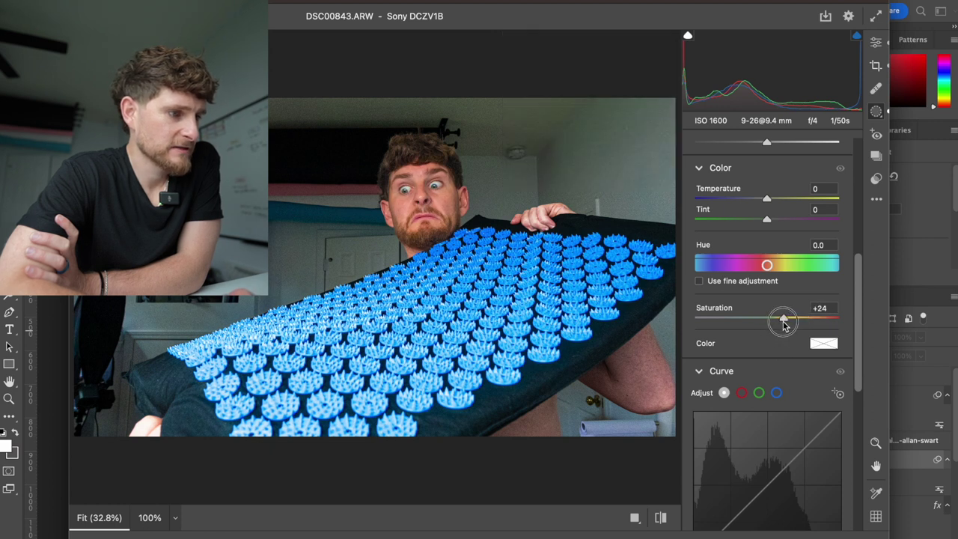
scroll(783, 324, up, 5)
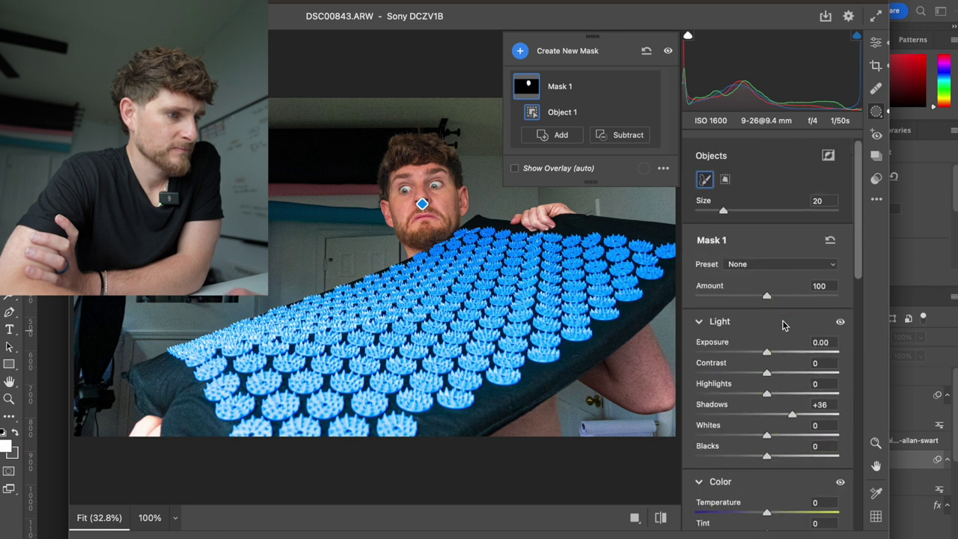
scroll(782, 323, down, 3)
drag(767, 374, 762, 375)
scroll(761, 374, down, 1)
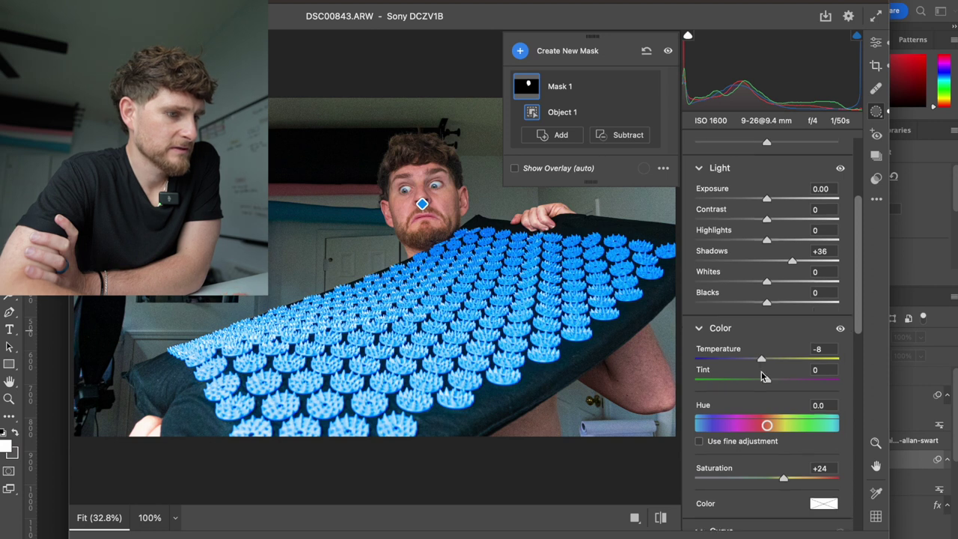
Accept the raw adjustments and place the DSC00843 photo in the document at its fitted size.
click(833, 536)
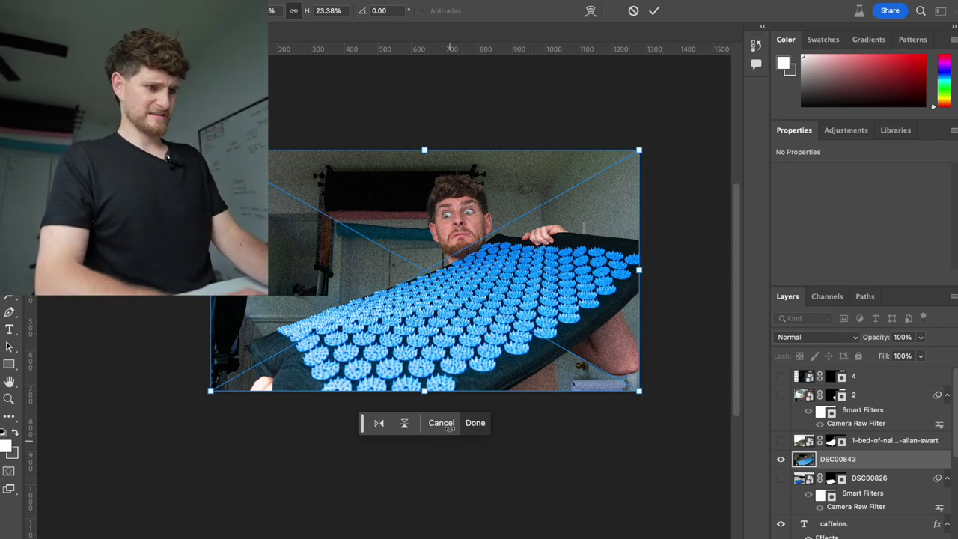
click(476, 424)
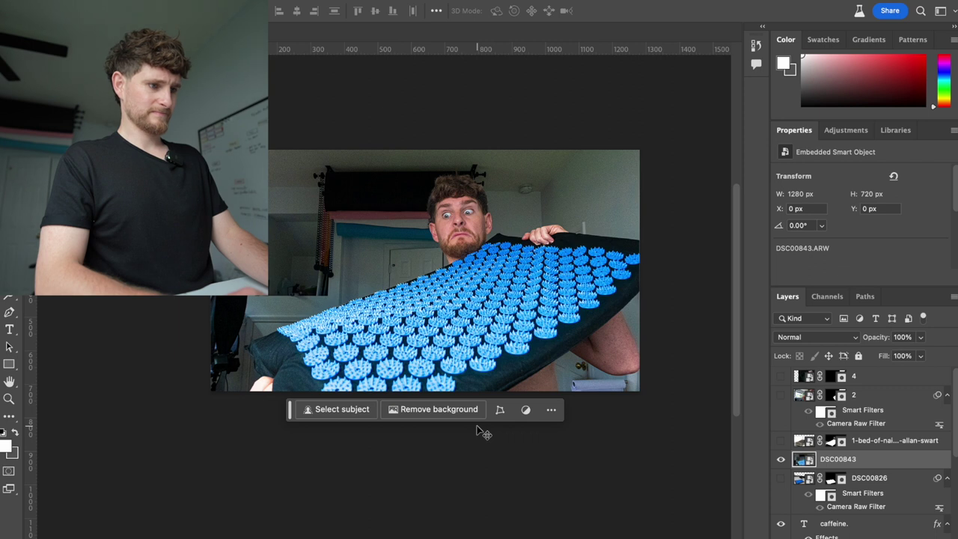
Select the man's face, the hand, the arm and the blue spiked mat with the Quick Selection tool.
key(w)
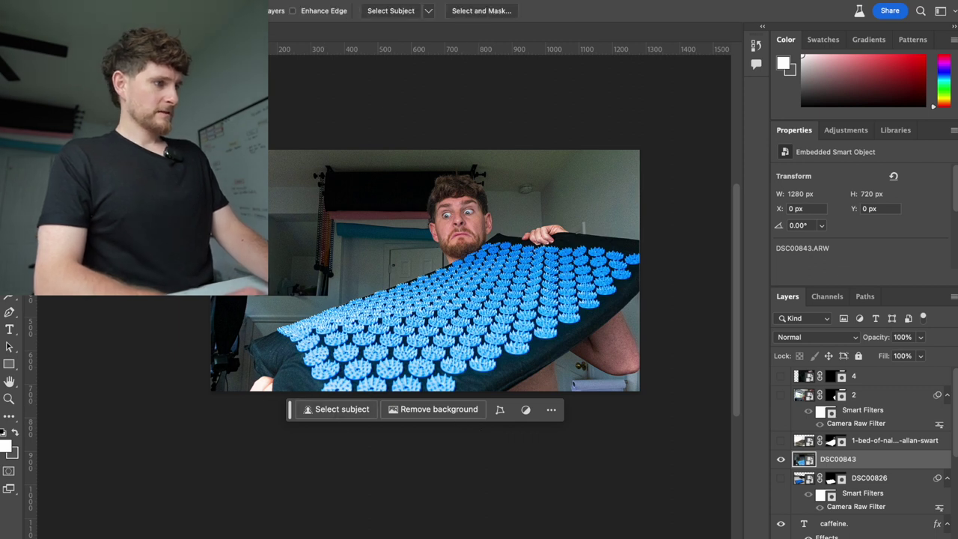
mouse_move(456, 195)
mouse_down()
mouse_move(450, 218)
mouse_move(480, 267)
mouse_move(378, 339)
mouse_move(301, 357)
mouse_move(278, 386)
mouse_up()
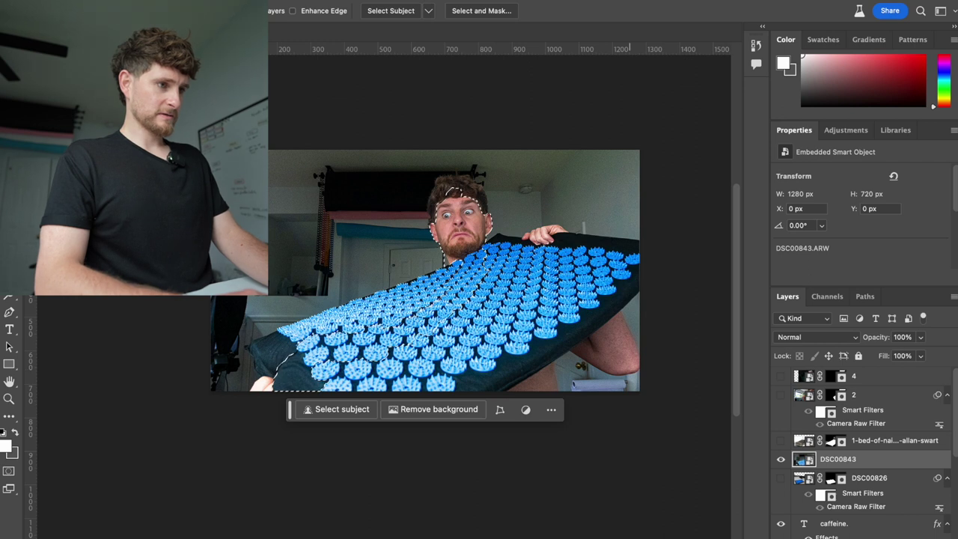
mouse_move(289, 347)
mouse_down()
mouse_move(264, 343)
mouse_move(287, 370)
mouse_move(277, 378)
mouse_move(401, 383)
mouse_move(461, 374)
mouse_move(520, 351)
mouse_move(630, 252)
mouse_move(513, 231)
mouse_move(473, 271)
mouse_up()
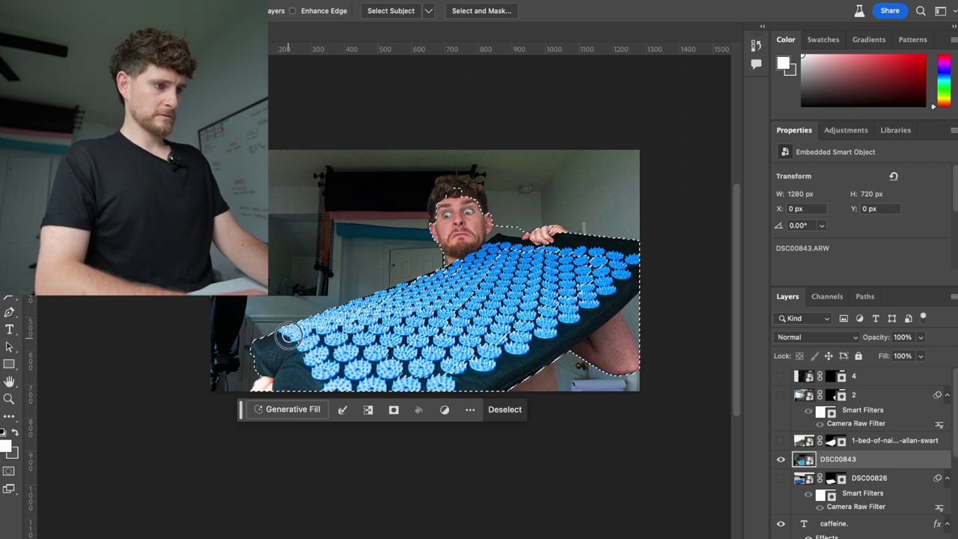
click(382, 302)
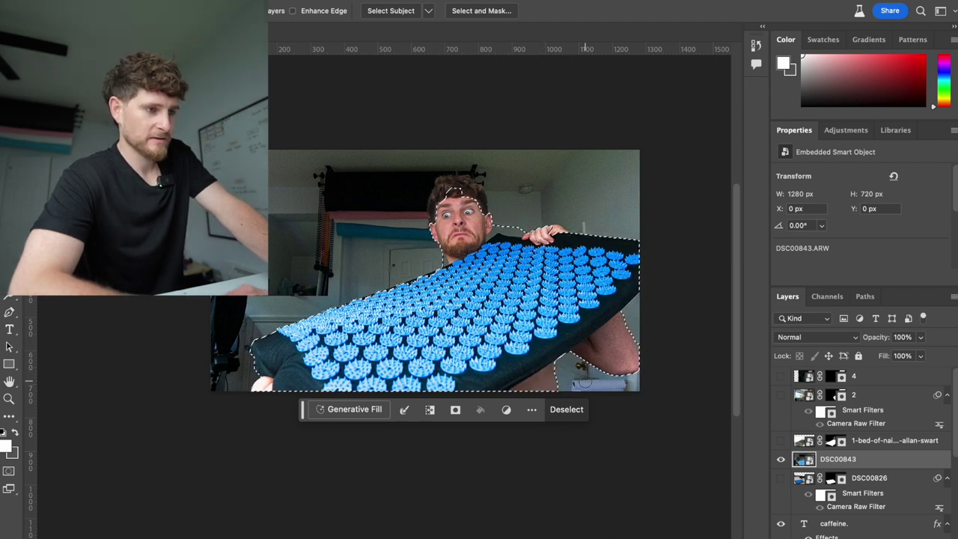
Add the man's hair to the selection and check the selection edge around the mat and hand.
scroll(440, 262, up, 2)
scroll(443, 264, up, 2)
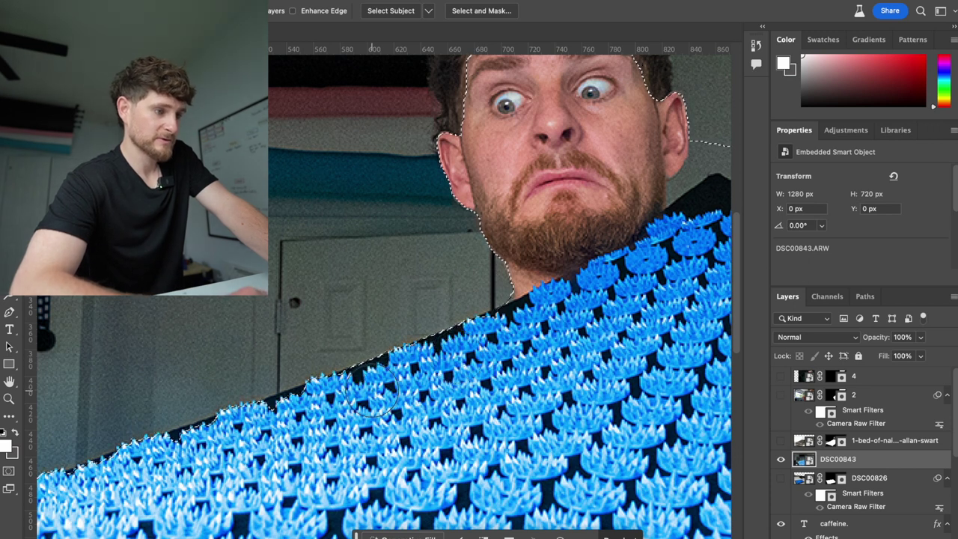
scroll(372, 389, left, 2)
scroll(370, 392, left, 6)
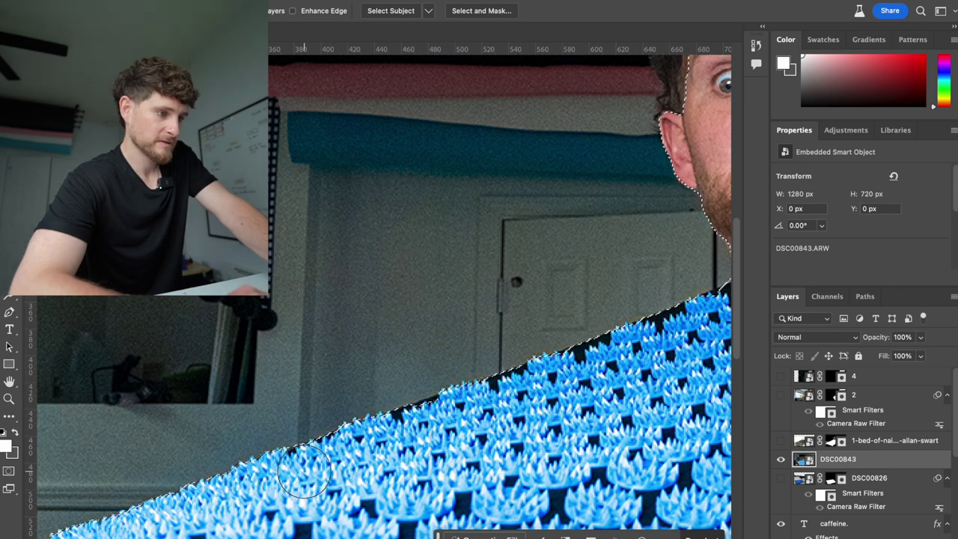
scroll(304, 472, left, 5)
scroll(303, 471, down, 5)
scroll(304, 471, up, 5)
scroll(303, 471, right, 2)
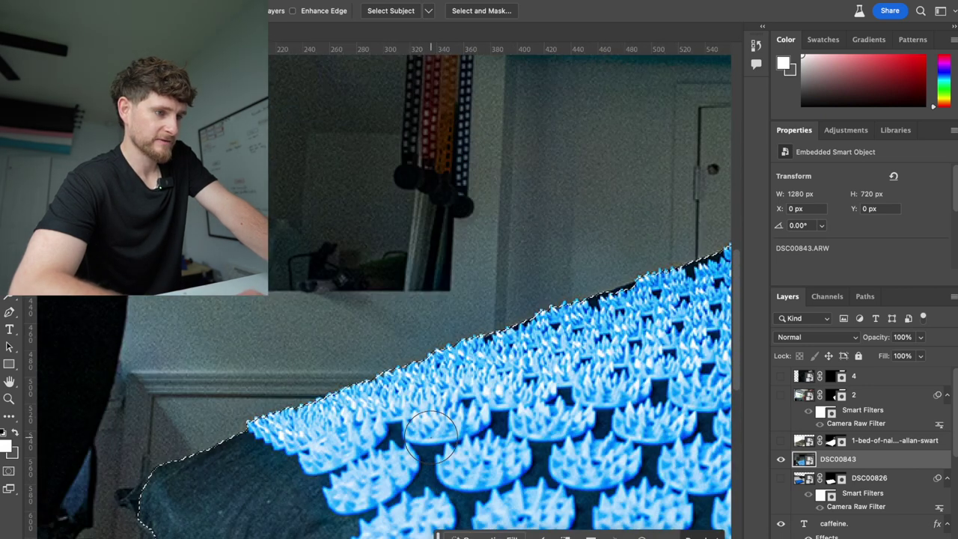
scroll(430, 434, right, 8)
scroll(430, 434, up, 4)
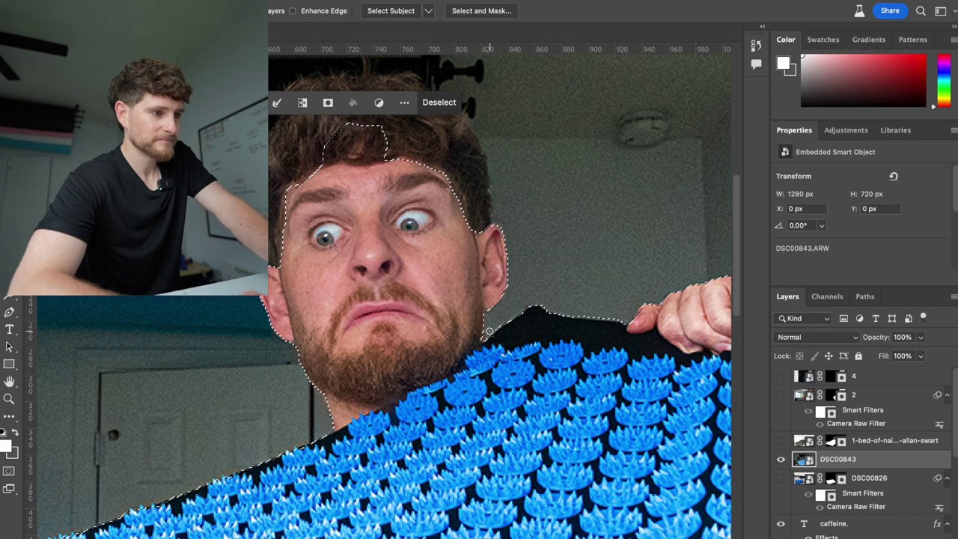
scroll(489, 327, up, 3)
mouse_move(476, 303)
mouse_down()
mouse_move(469, 256)
mouse_move(416, 197)
mouse_move(383, 190)
mouse_move(319, 218)
mouse_move(258, 305)
mouse_up()
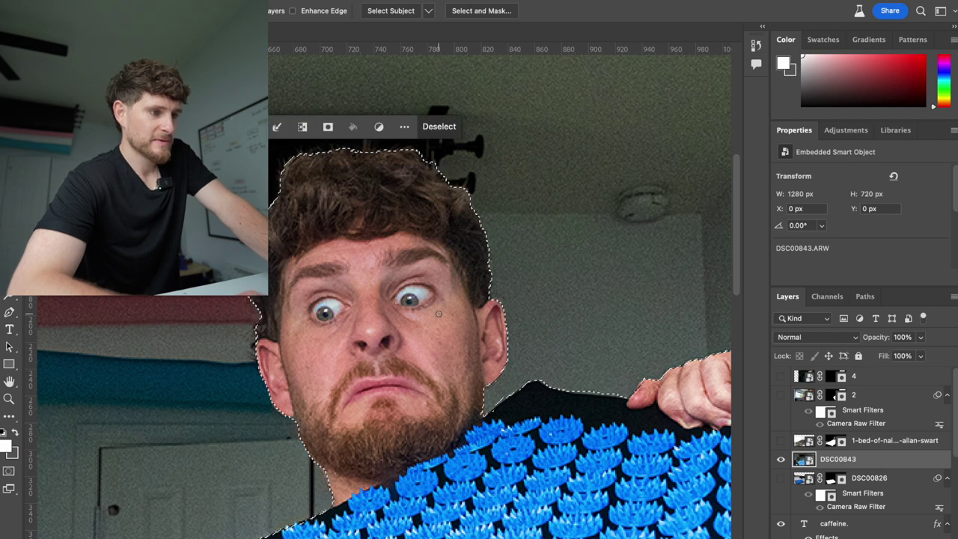
scroll(475, 249, down, 5)
scroll(475, 249, right, 5)
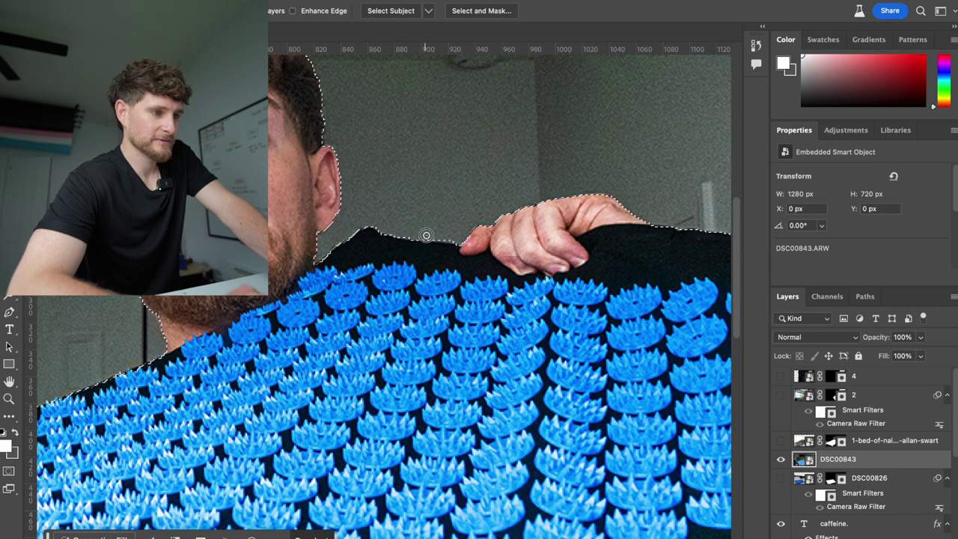
scroll(445, 238, right, 10)
scroll(445, 238, down, 3)
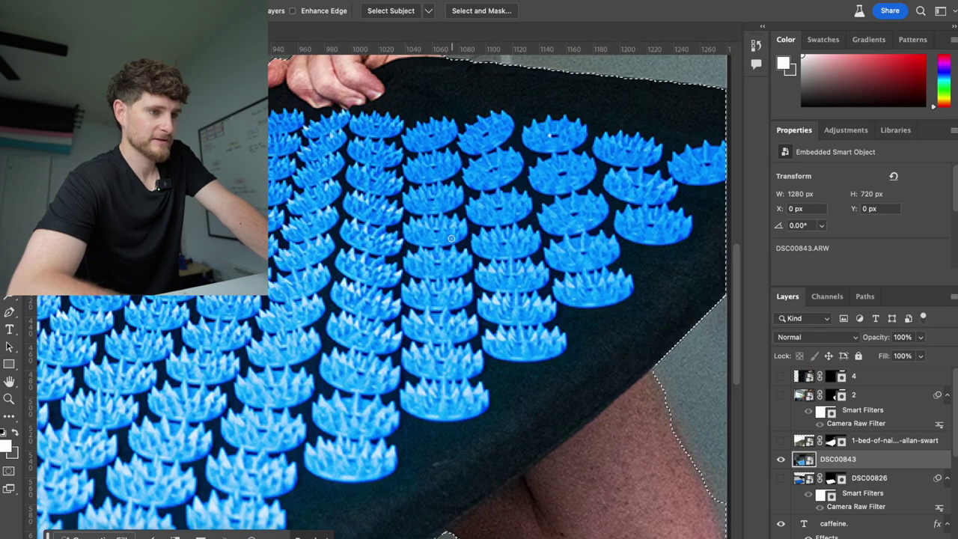
scroll(451, 237, right, 1)
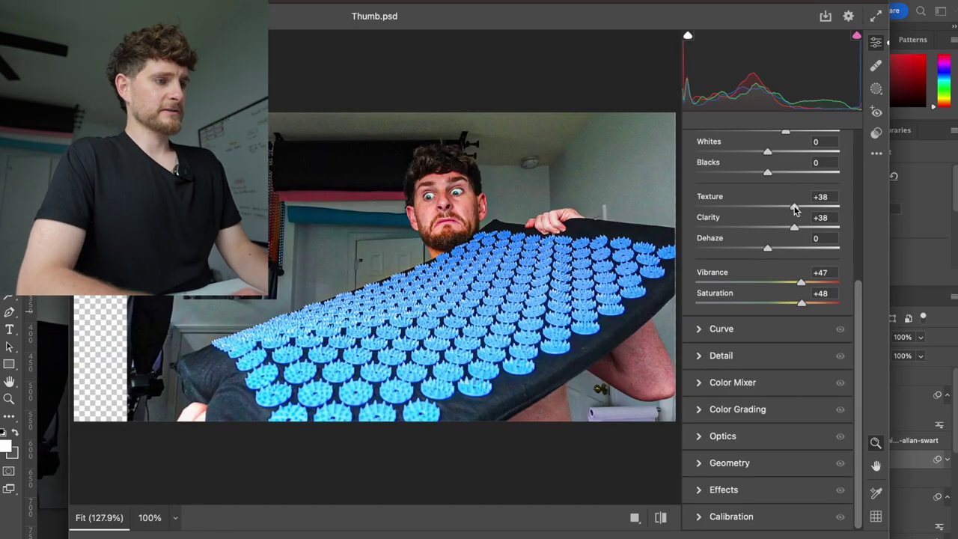
Reset Texture, Clarity, Vibrance and Saturation to 0 in the photo's Camera Raw filter.
drag(794, 210, 766, 231)
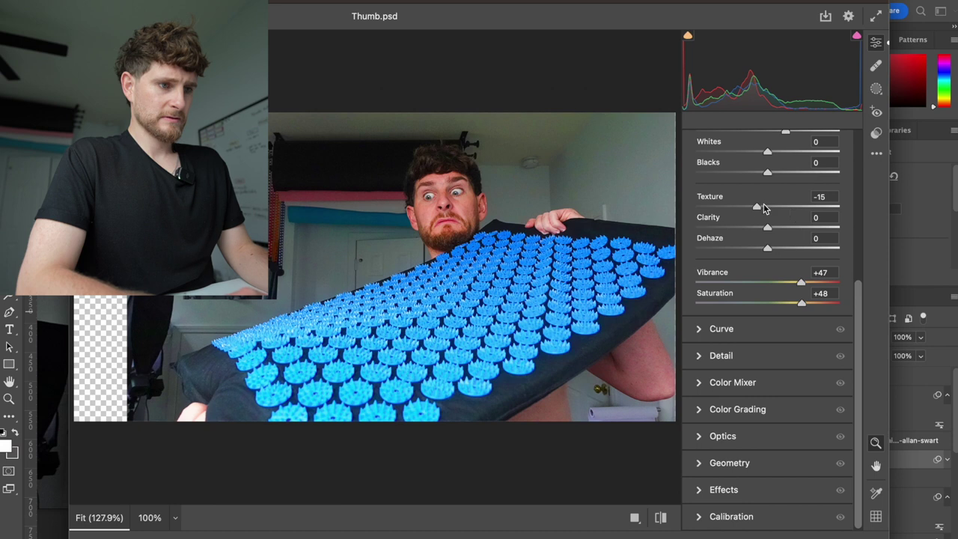
double_click(756, 208)
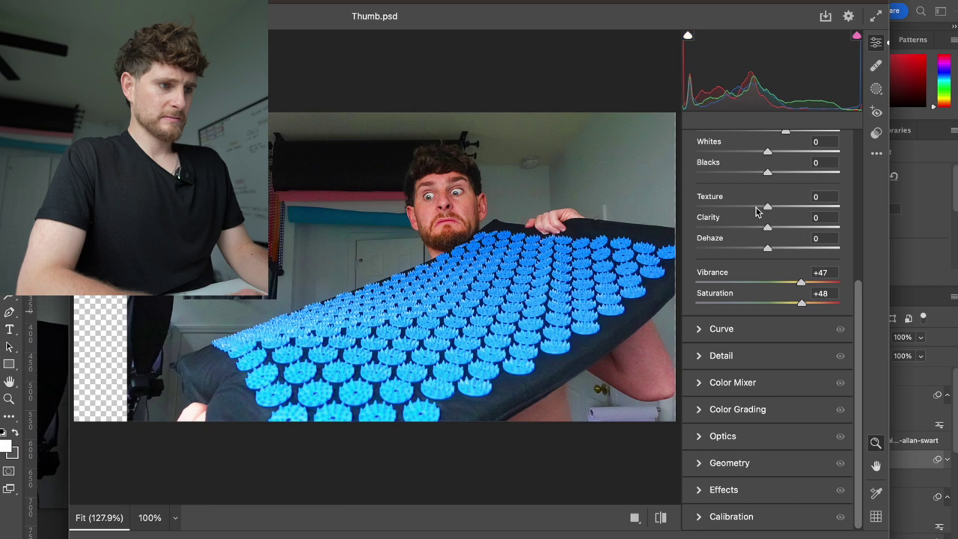
double_click(802, 287)
double_click(802, 302)
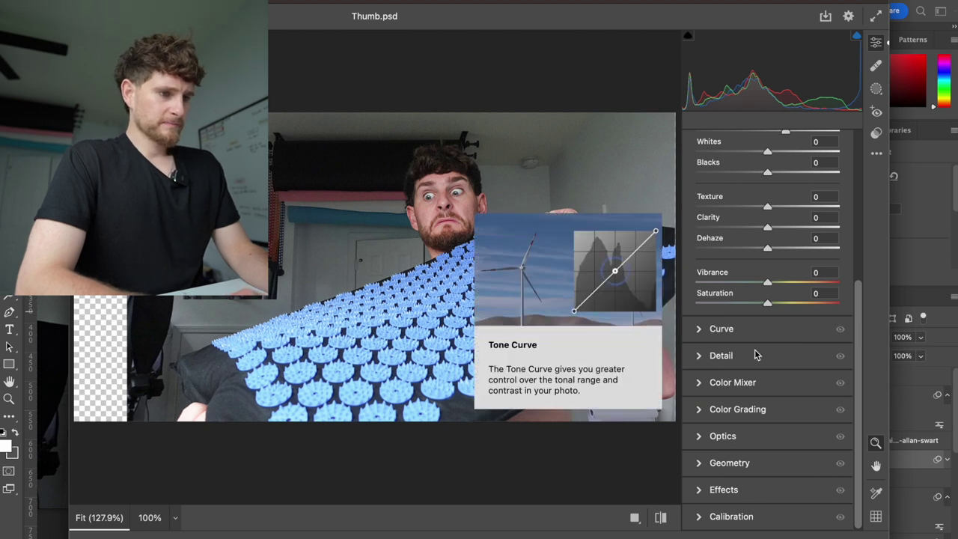
Set the photo's overall Saturation to +25 and Shadows to +34.
drag(778, 303, 784, 305)
scroll(785, 305, up, 5)
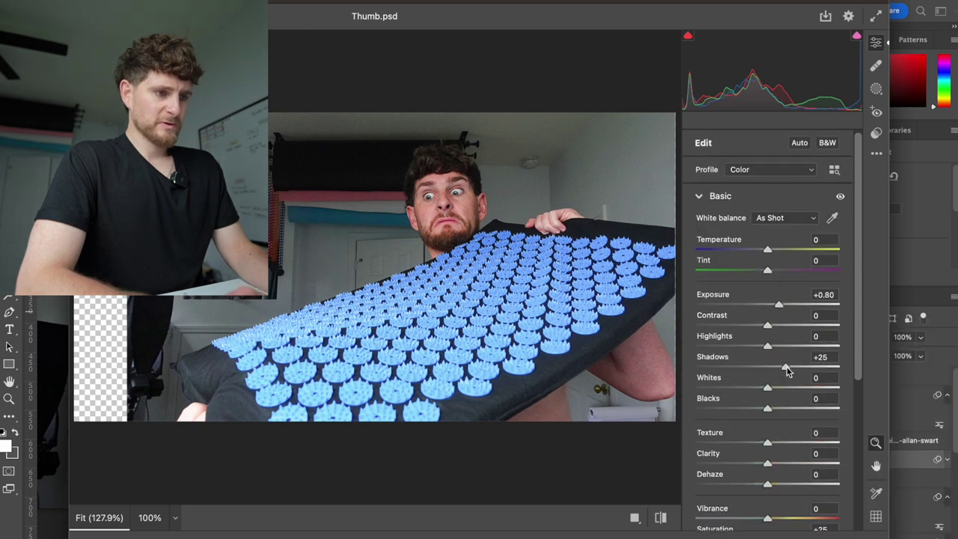
drag(785, 370, 795, 369)
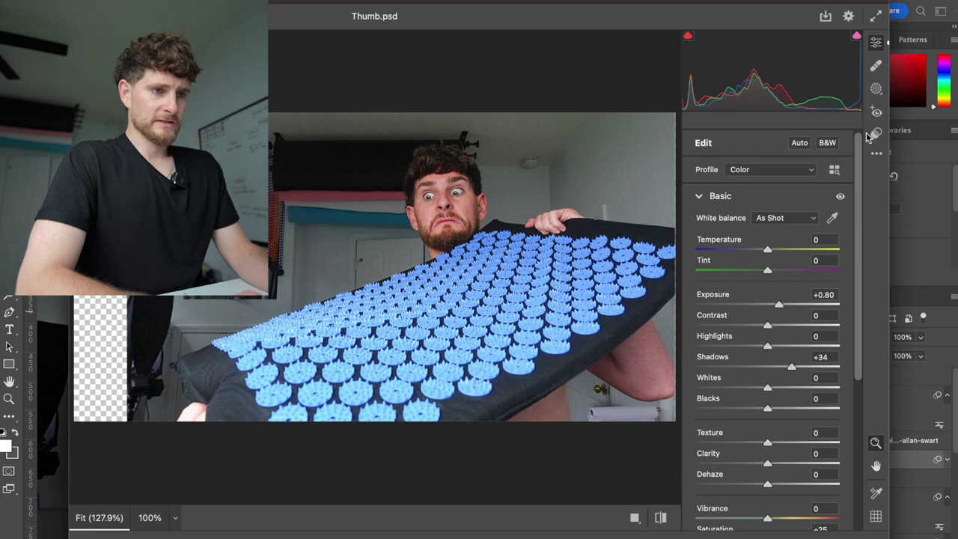
Create an object mask by brushing over the blue spiked mat.
click(876, 89)
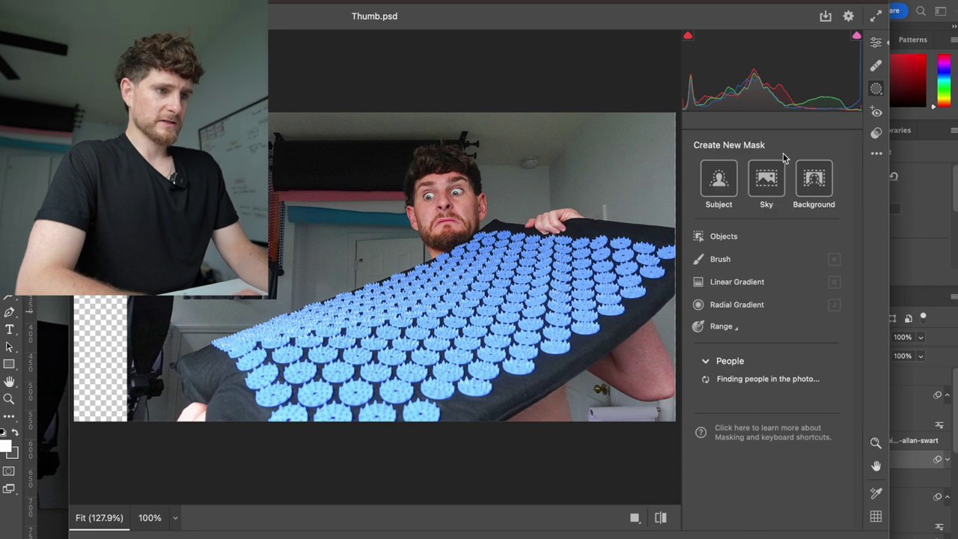
click(725, 237)
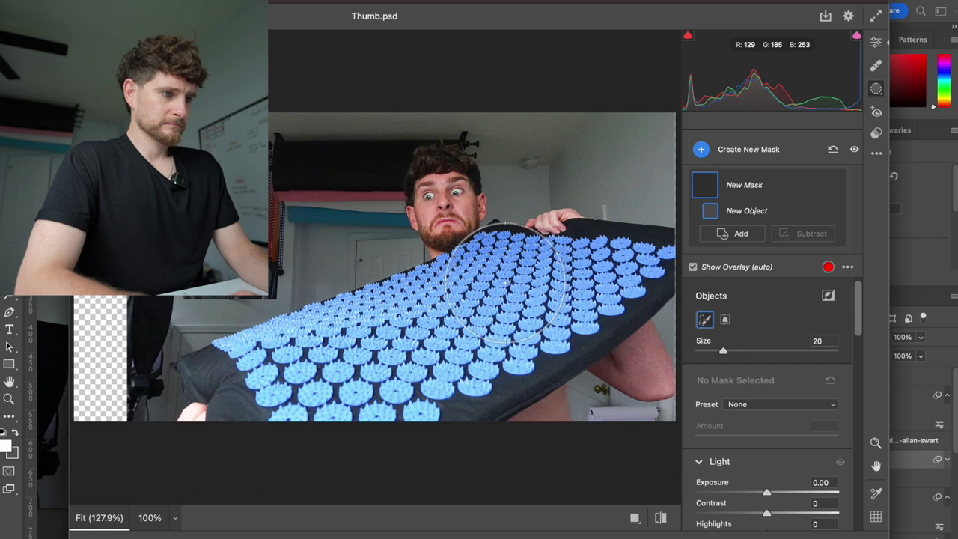
mouse_move(505, 281)
mouse_down()
mouse_move(402, 332)
mouse_move(233, 382)
mouse_move(328, 418)
mouse_move(480, 351)
mouse_move(620, 278)
mouse_up()
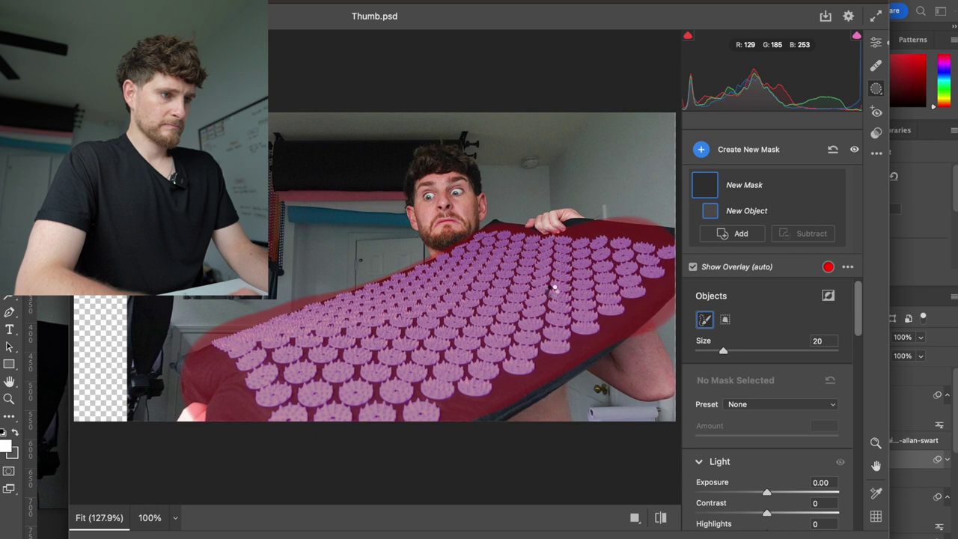
Set the mat mask's Saturation to +63.
scroll(811, 338, down, 5)
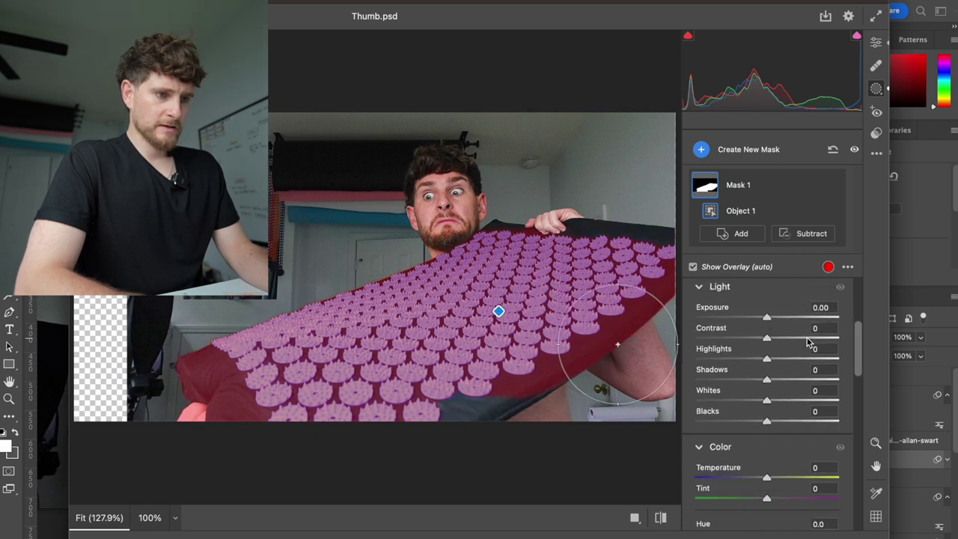
scroll(775, 343, down, 5)
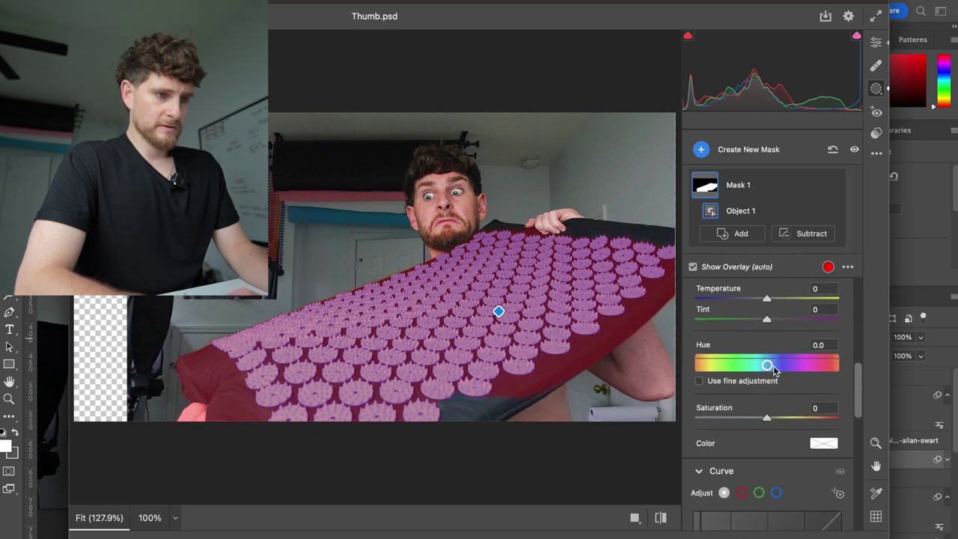
drag(769, 418, 821, 419)
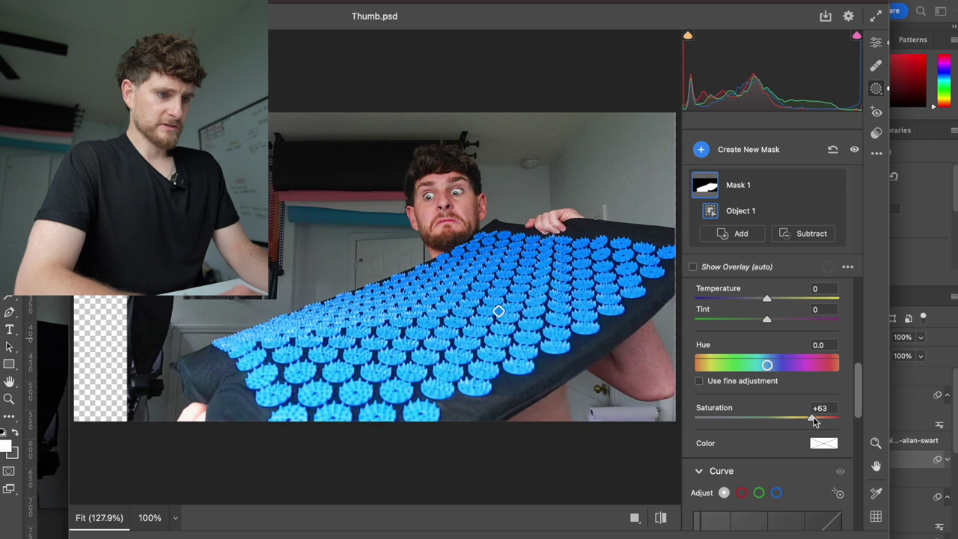
Set the mat mask's Texture to +60, Clarity to +8 and Sharpness to +47.
scroll(815, 423, down, 5)
scroll(813, 404, down, 5)
drag(766, 365, 810, 362)
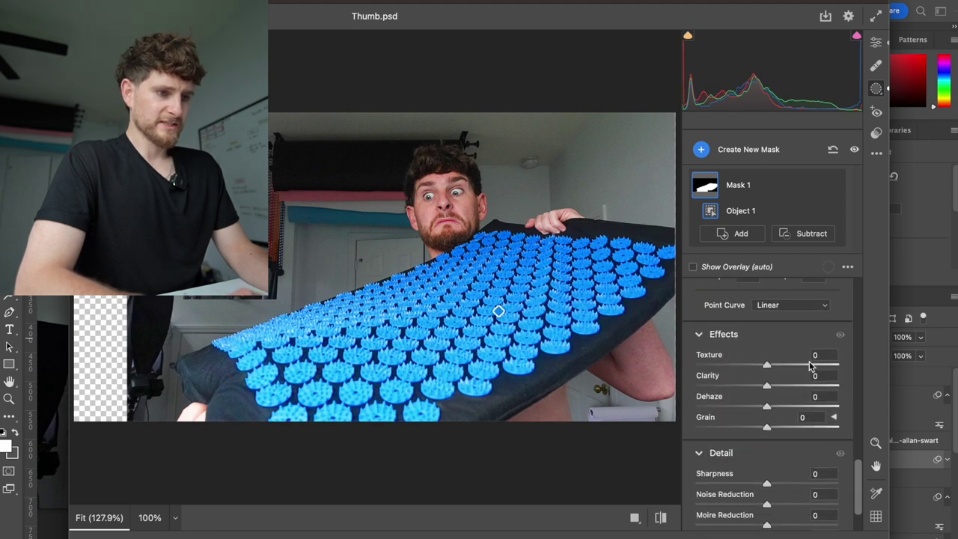
mouse_move(766, 385)
mouse_down()
mouse_move(807, 388)
mouse_move(772, 388)
mouse_up()
scroll(772, 389, down, 2)
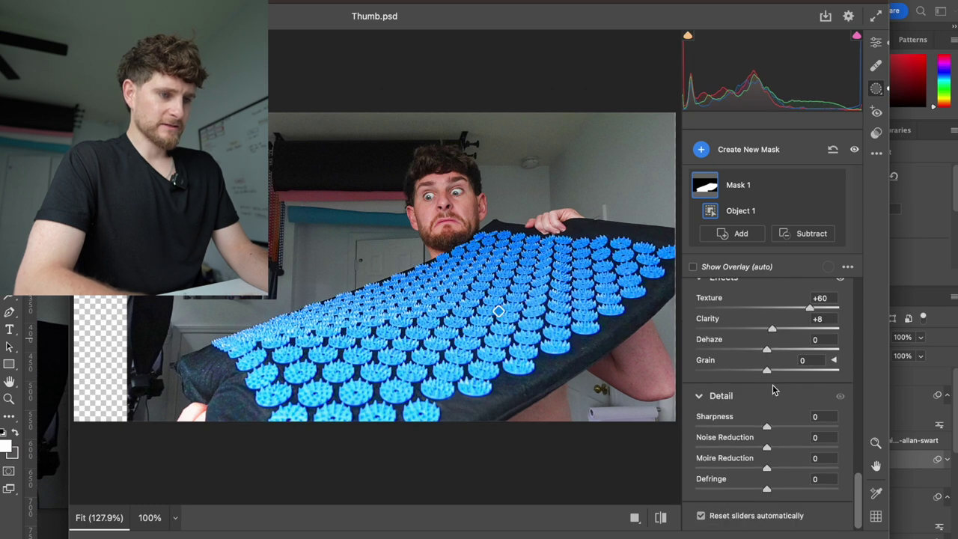
drag(767, 426, 806, 427)
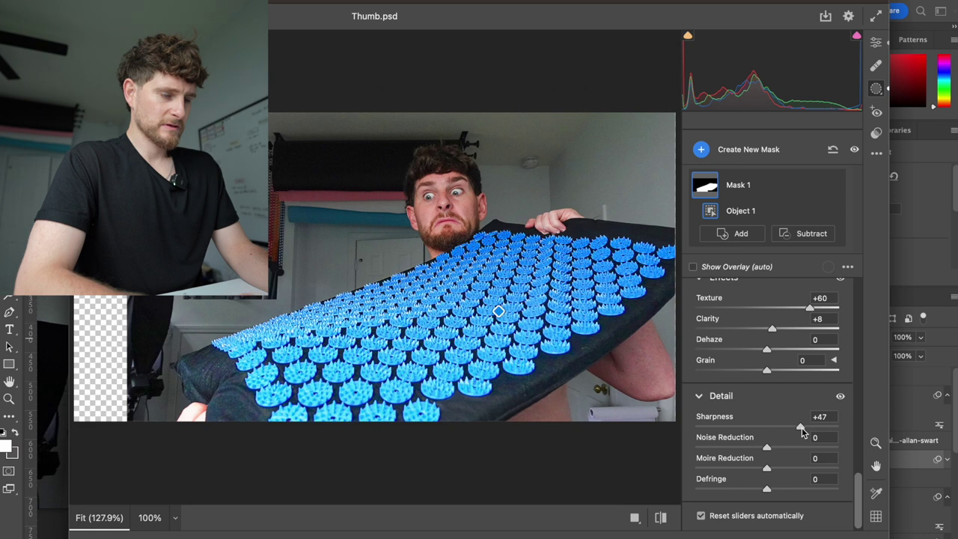
Add a radial gradient mask as an upright ellipse around the man's head, with Feather 50.
scroll(802, 427, up, 5)
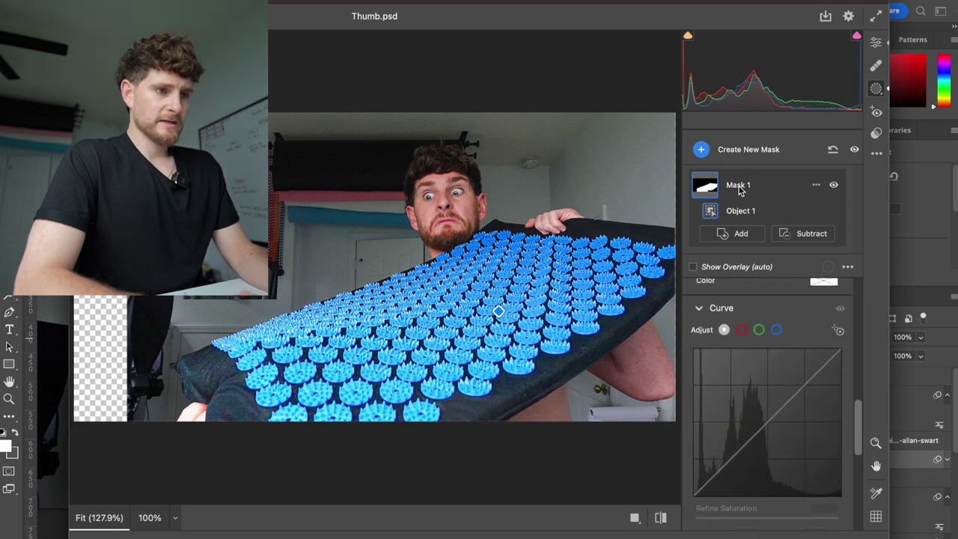
click(701, 149)
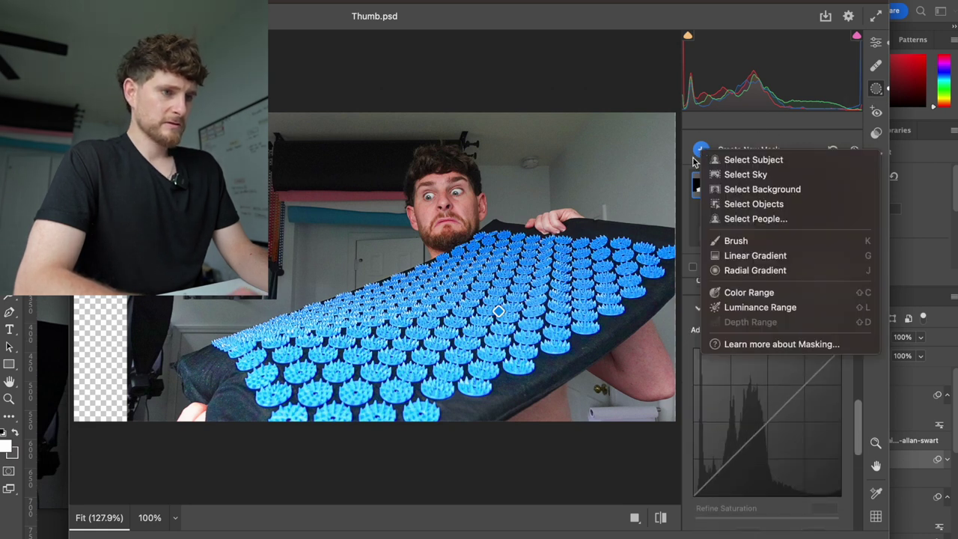
click(733, 270)
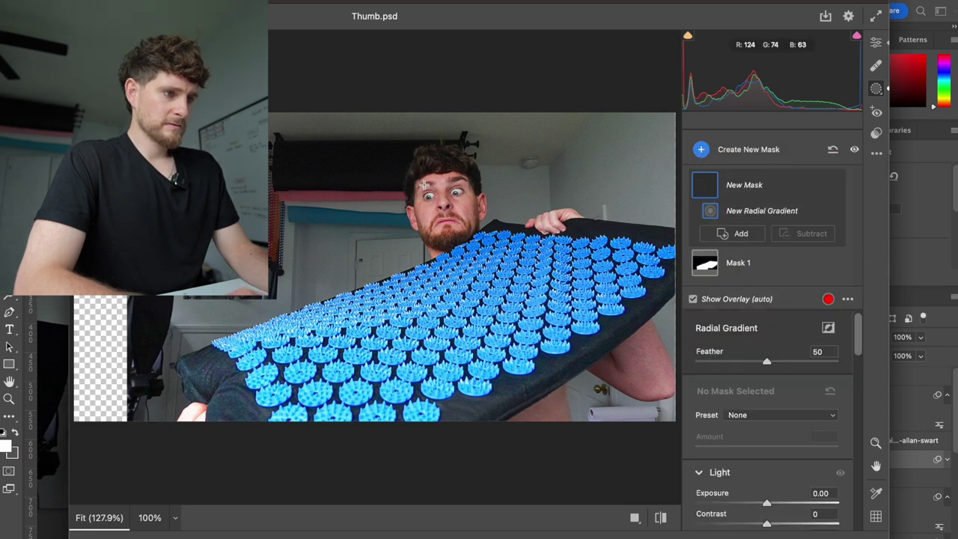
drag(424, 184, 445, 192)
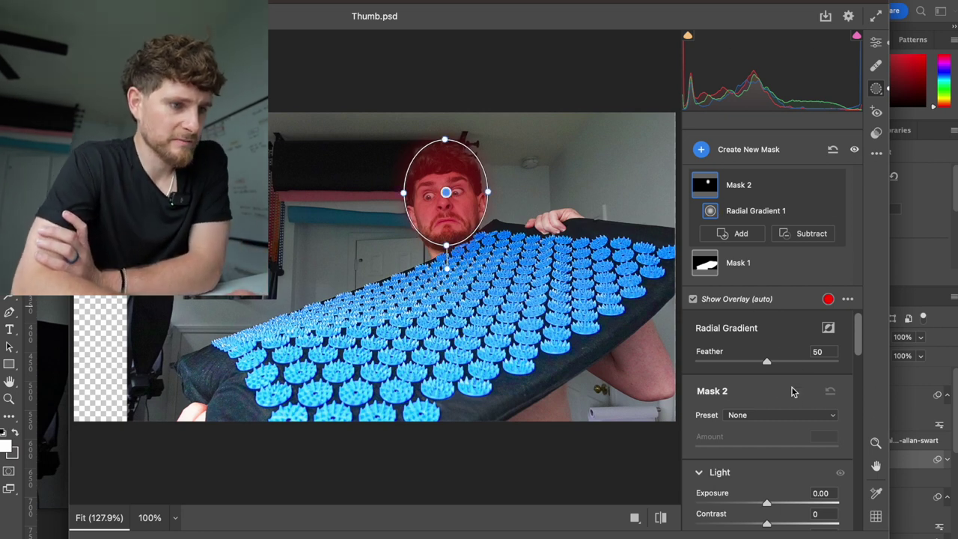
Raise the Shadows slightly in the radial mask over the man's head and apply the Camera Raw filter.
scroll(790, 392, down, 5)
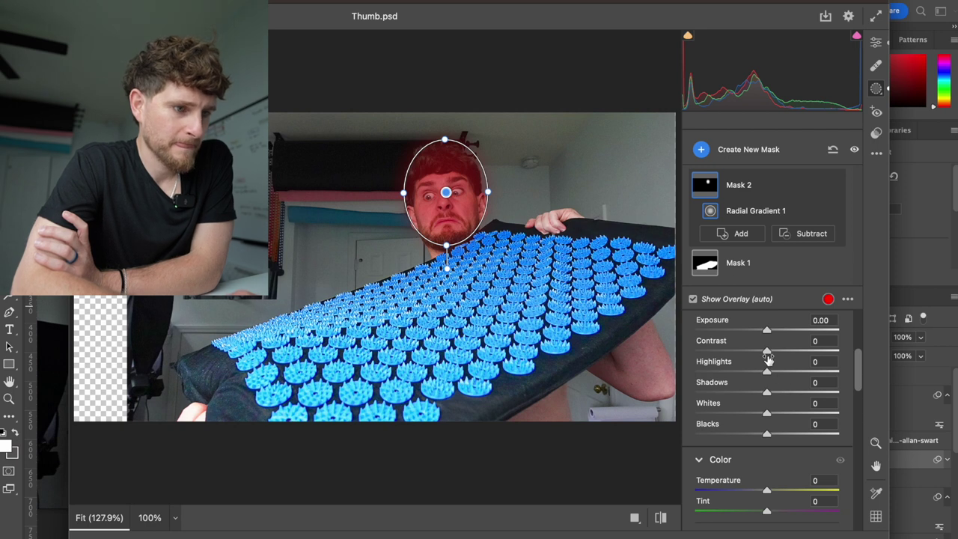
mouse_move(766, 395)
mouse_down()
mouse_move(795, 394)
mouse_move(780, 388)
mouse_up()
scroll(788, 397, down, 3)
scroll(788, 396, down, 2)
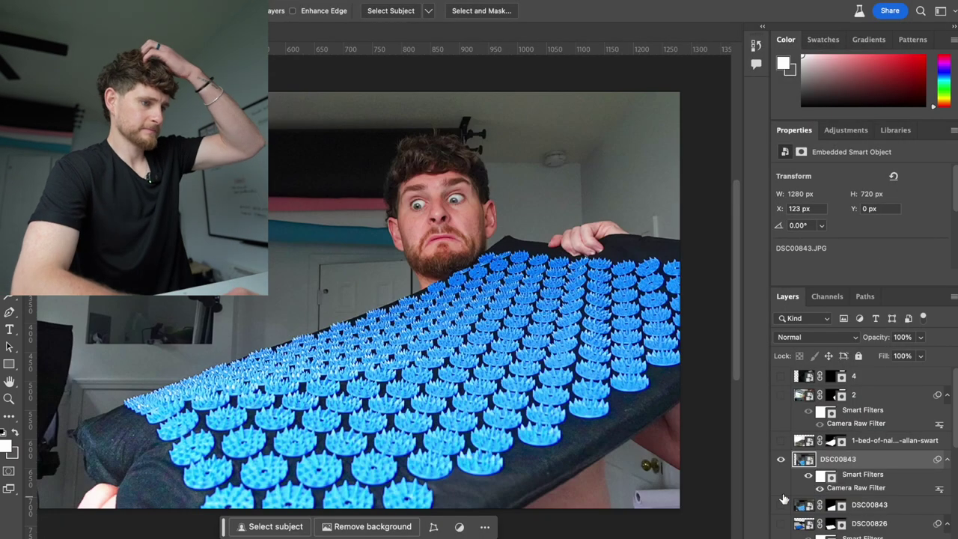
key(ctrl+minus)
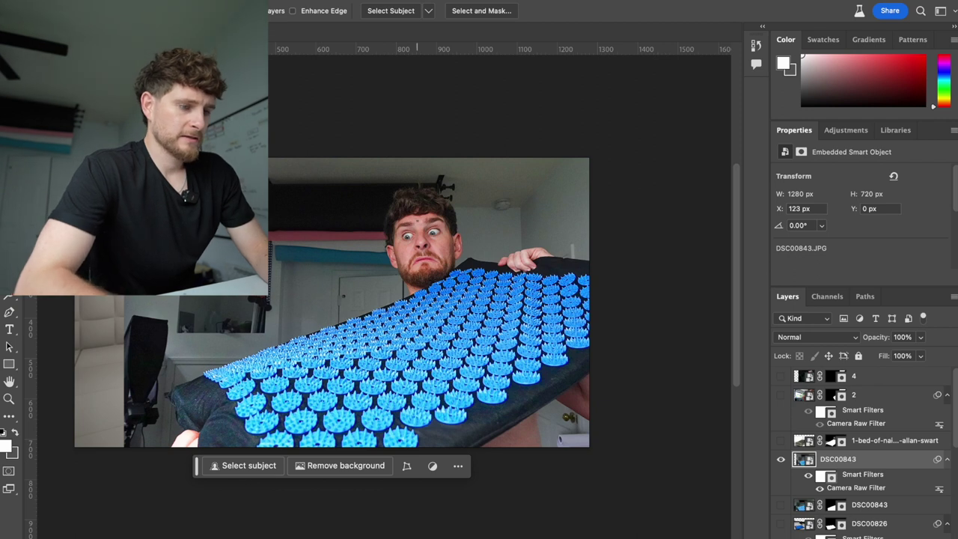
Select the man's head, hand, body and the spiked mat on the DSC00843 layer with the Quick Selection tool.
mouse_move(416, 221)
mouse_down()
mouse_move(464, 289)
mouse_move(411, 321)
mouse_move(242, 385)
mouse_move(197, 433)
mouse_move(308, 441)
mouse_move(377, 426)
mouse_move(430, 431)
mouse_move(495, 404)
mouse_move(510, 447)
mouse_move(515, 376)
mouse_move(593, 288)
mouse_move(580, 272)
mouse_move(545, 268)
mouse_move(474, 283)
mouse_move(505, 270)
mouse_move(590, 292)
mouse_up()
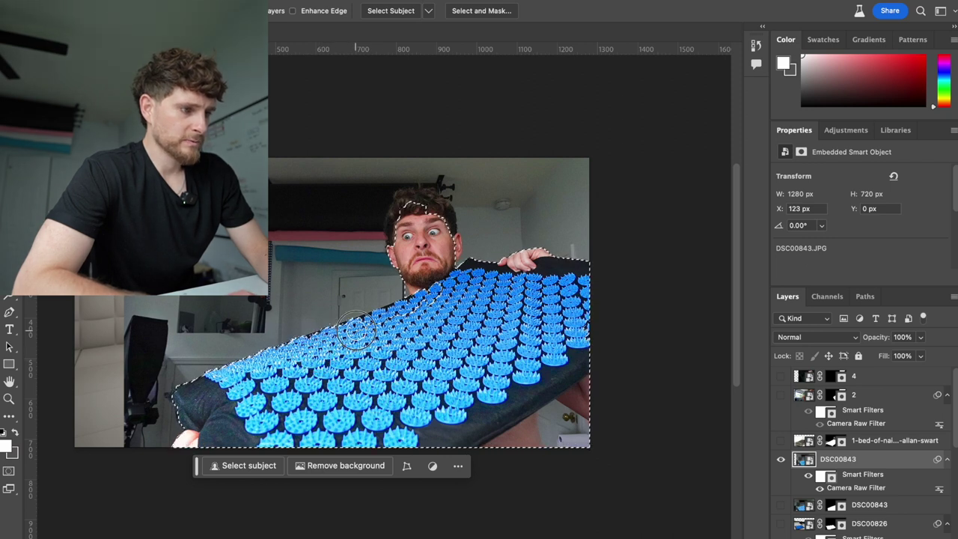
click(441, 280)
key(bracketright)
key(bracketright)
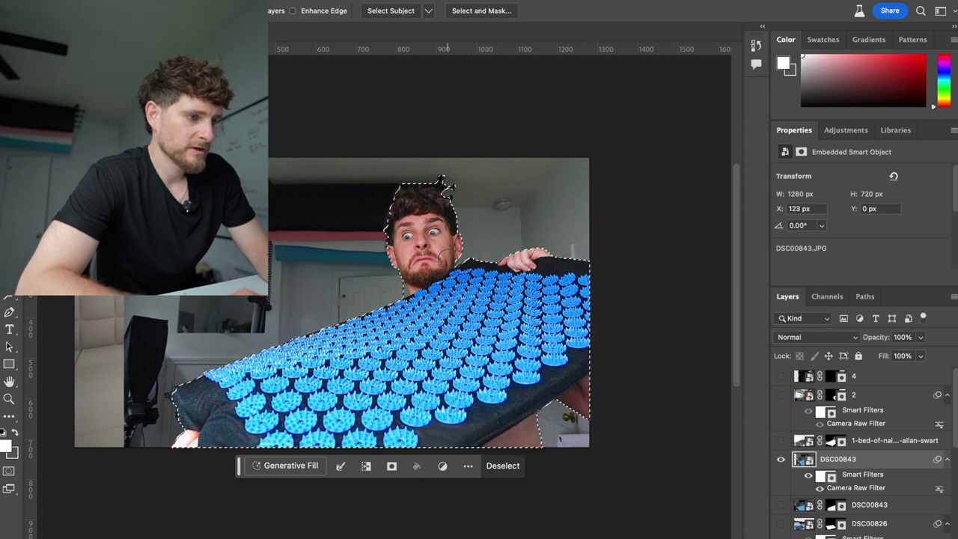
scroll(447, 262, up, 3)
scroll(396, 359, up, 5)
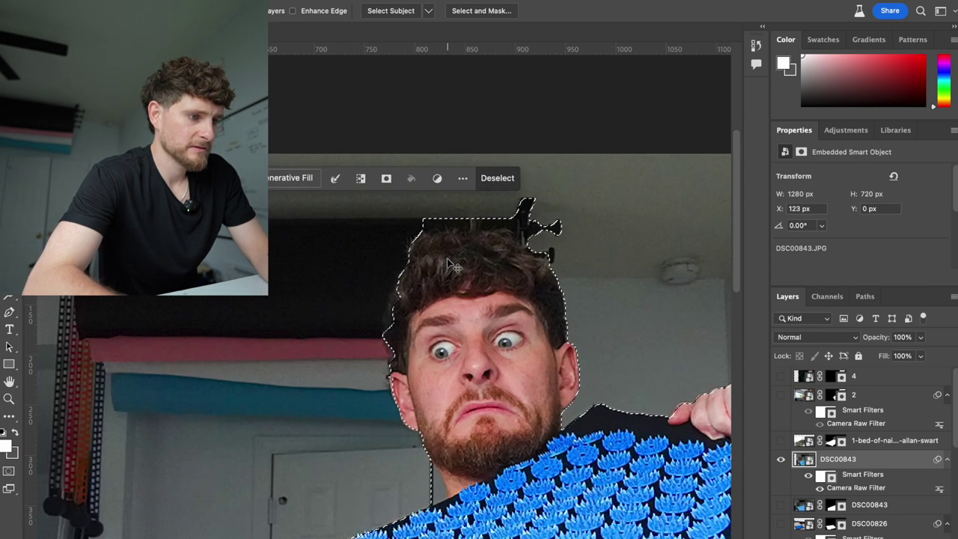
scroll(416, 424, down, 3)
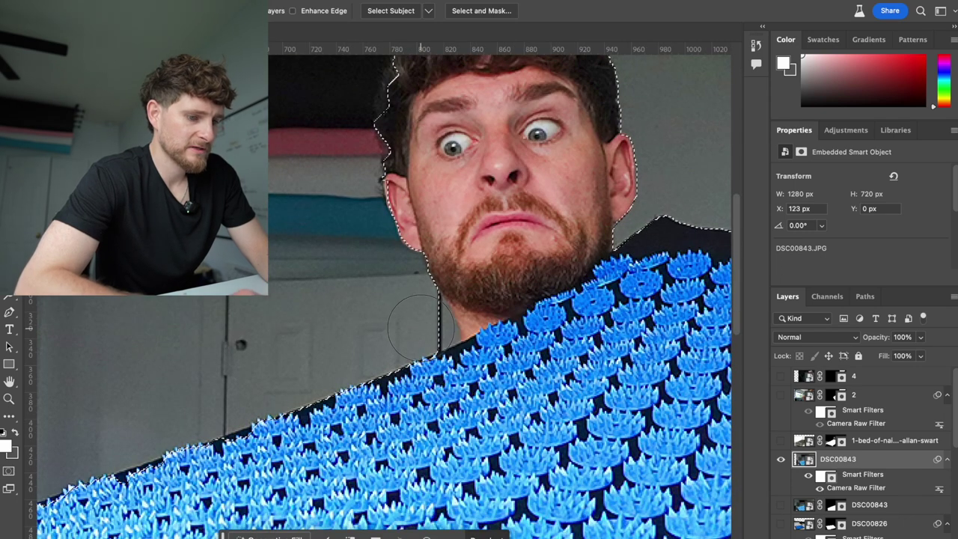
Export the thumbnail for web as a medium-quality JPEG named 2.jpg in the Thumbnails folder.
key(ctrl+alt+shift+s)
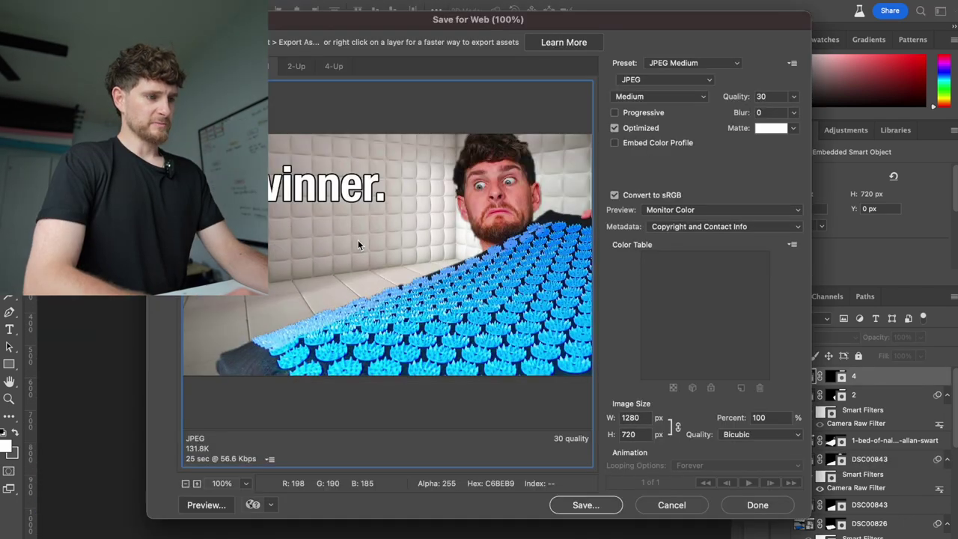
click(587, 504)
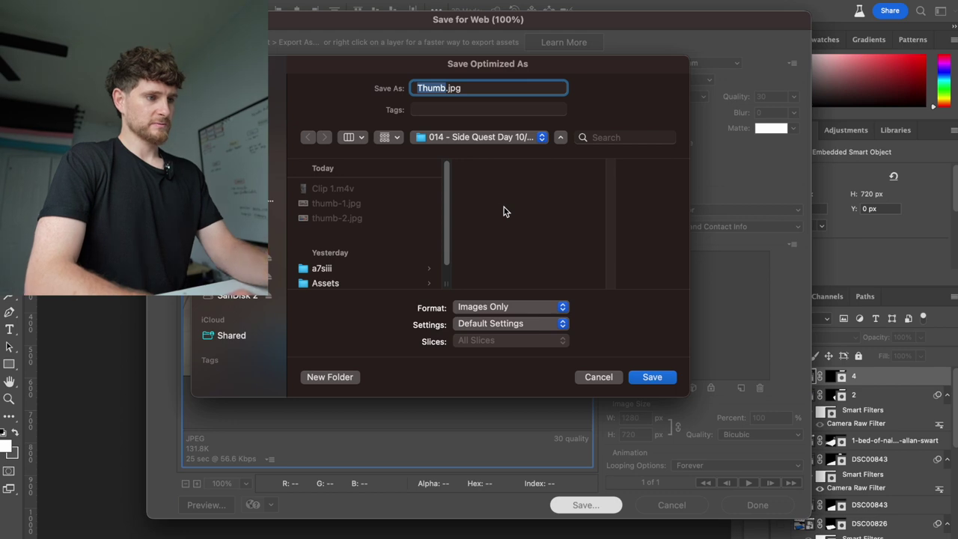
click(479, 137)
click(455, 152)
click(652, 376)
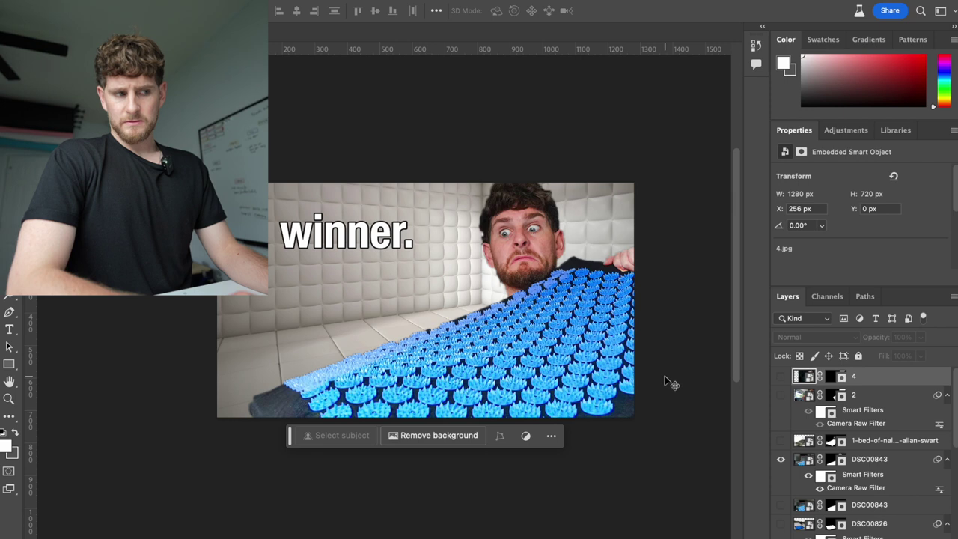
Hide the upper DSC00843 cutout layer and show the DSC00826 layer with the blue mat on the floor.
click(780, 460)
click(780, 441)
click(780, 440)
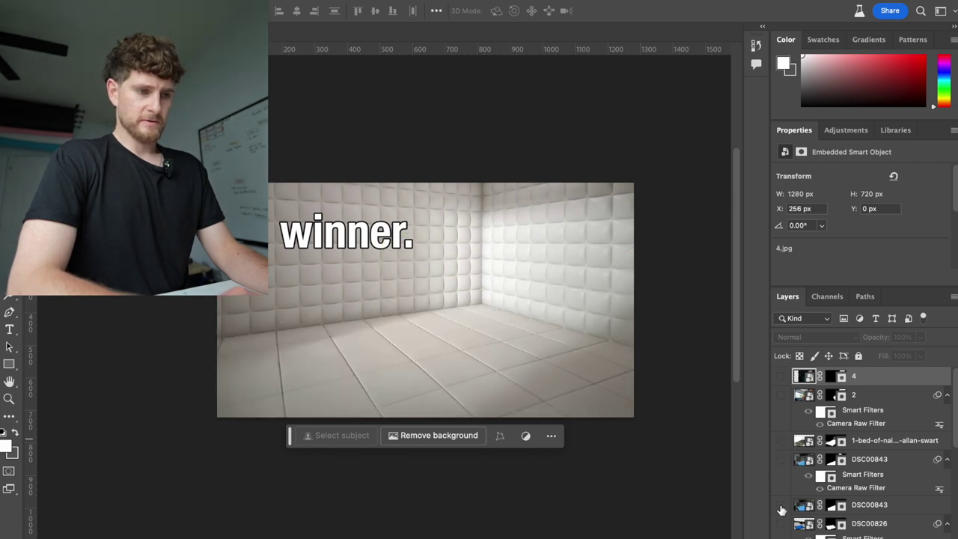
click(780, 504)
click(780, 506)
click(781, 524)
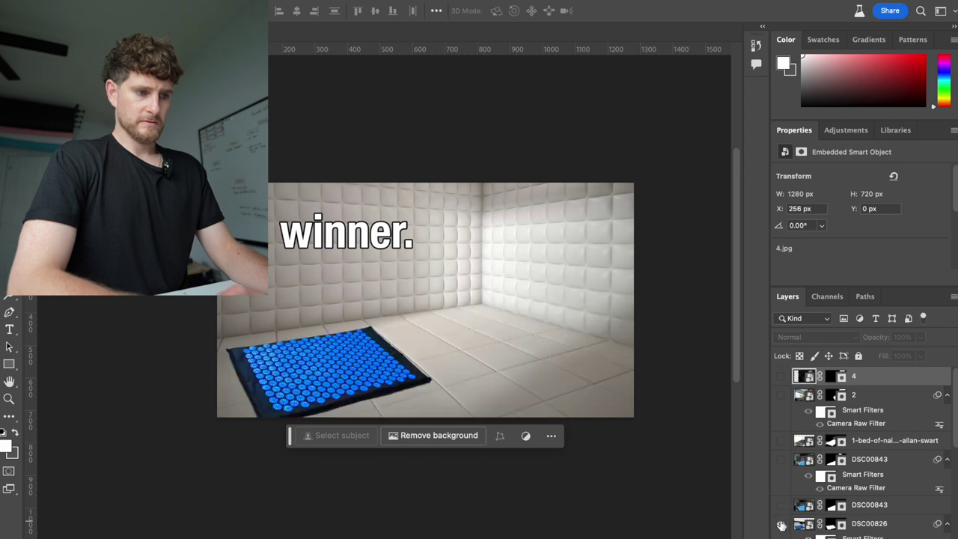
click(780, 395)
click(780, 395)
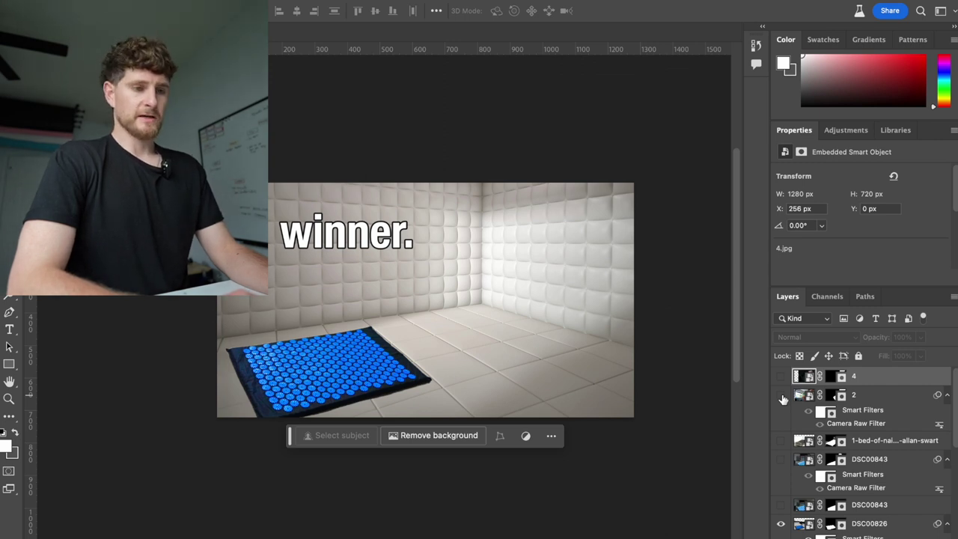
Replace the headline text "winner." with "pretty.".
double_click(369, 236)
key(super+a)
text(pretty.)
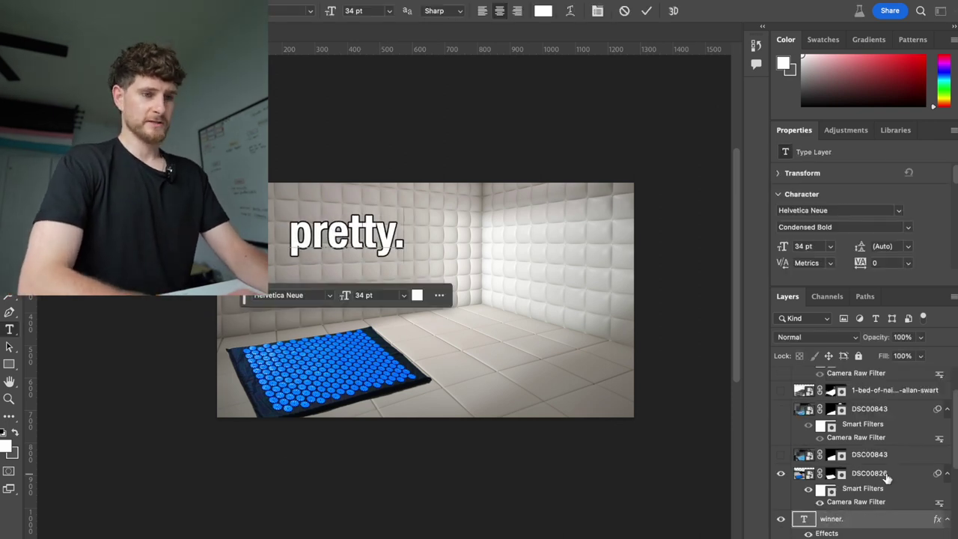
Change the headline wording to "hypnotise.", keeping the full stop.
double_click(290, 232)
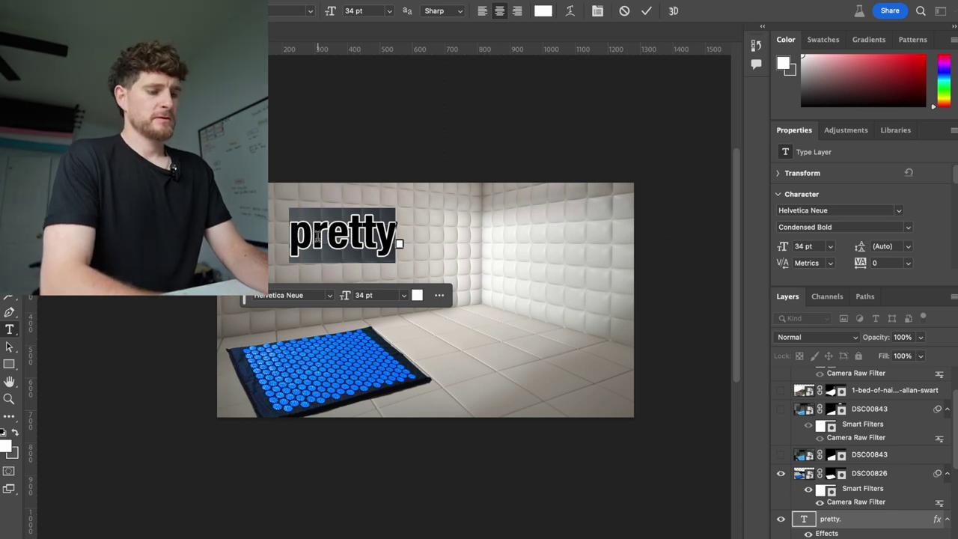
text(hyp.)
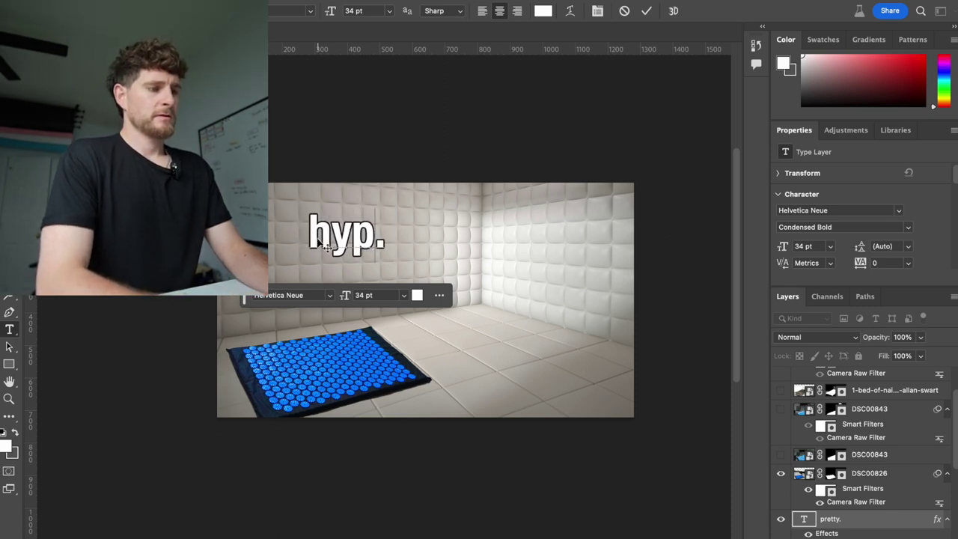
text(notised)
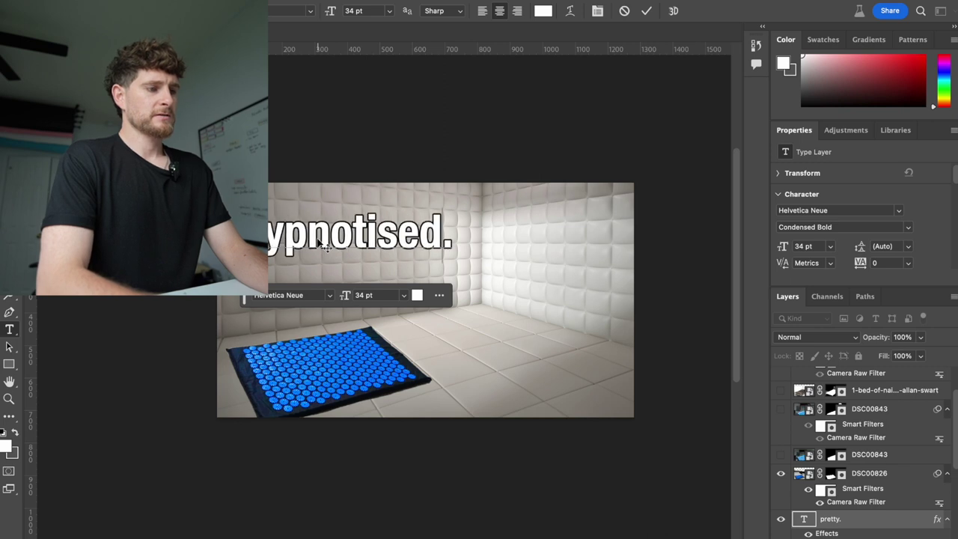
key(BackSpace)
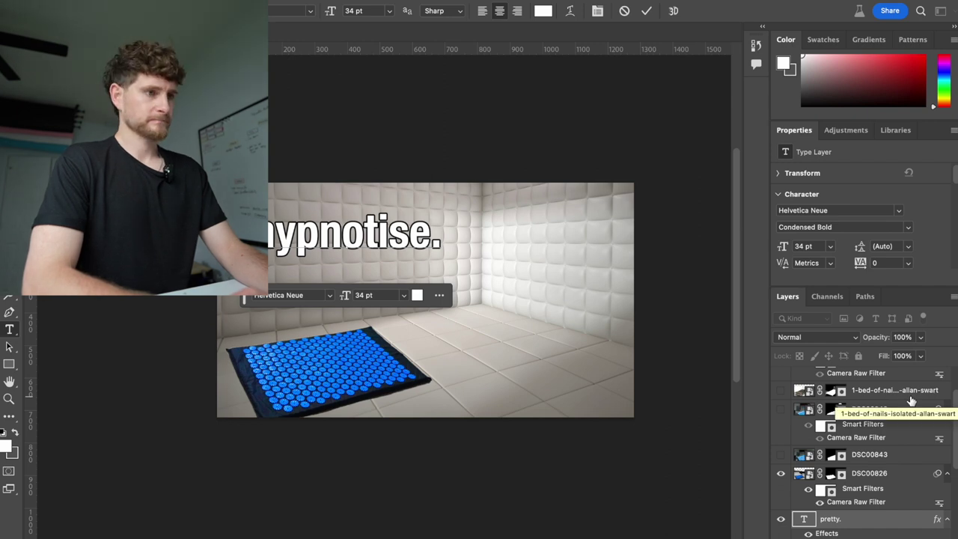
Switch to Safari and open the details of the Side Quest Day 010 - Bed of 6000 Needles video in YouTube Studio.
key(super+Tab)
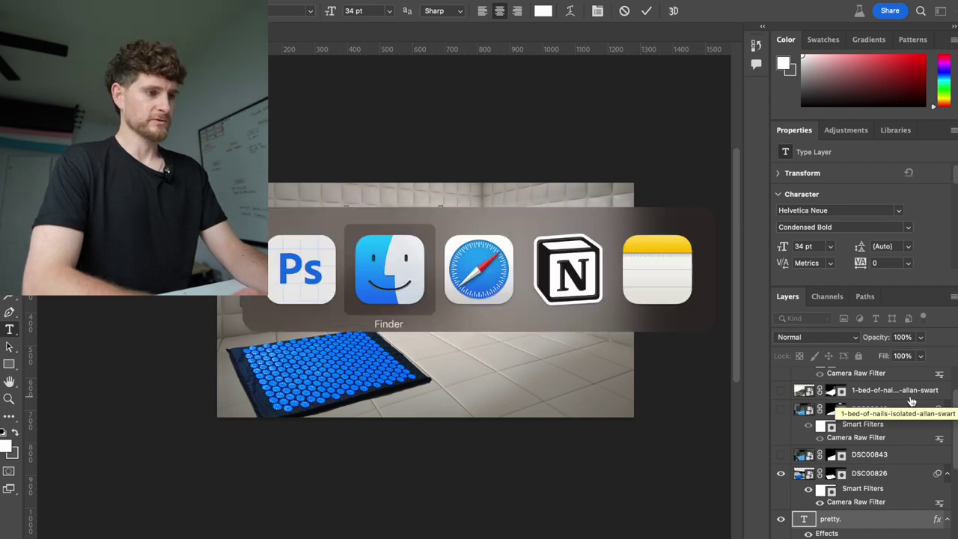
click(314, 285)
scroll(791, 408, up, 2)
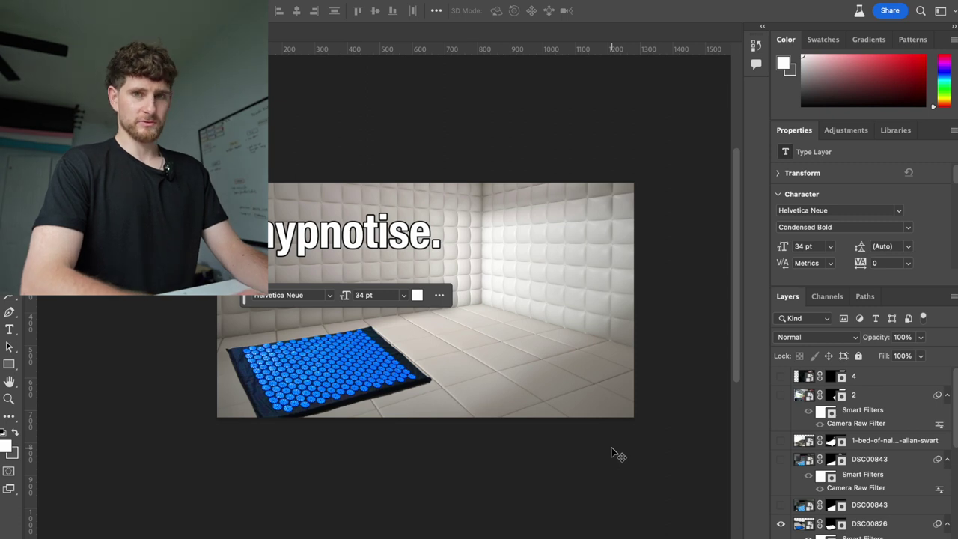
key(super+Tab)
key(super+Tab)
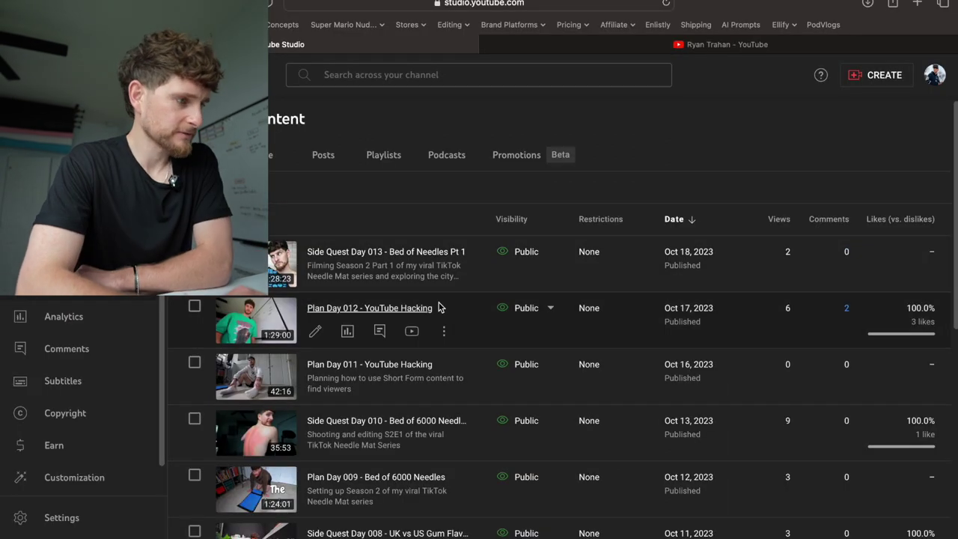
scroll(439, 307, down, 1)
click(316, 423)
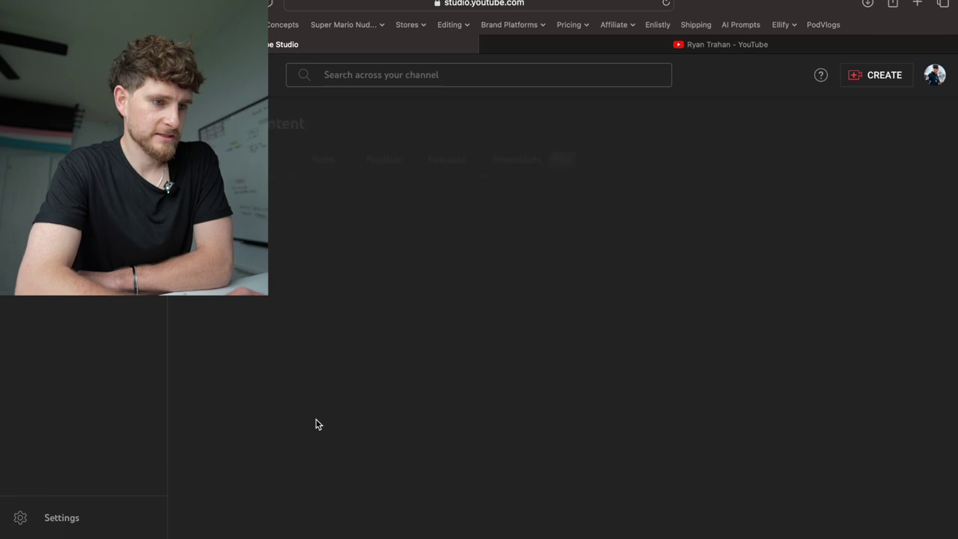
Change the video's thumbnail to 2.jpg from the Thumbnails folder inside the 010 - Side Quest Day folder on SanDisk 2.
click(278, 449)
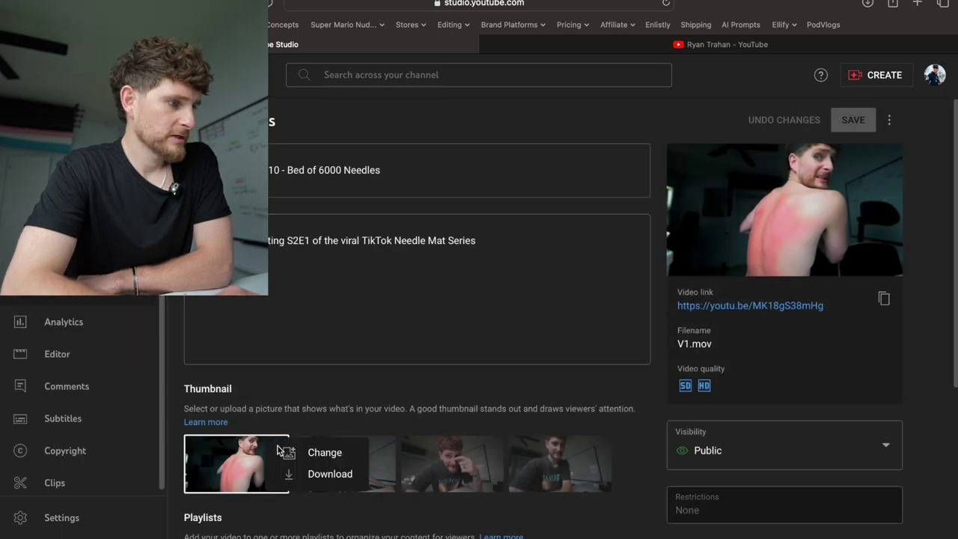
click(323, 452)
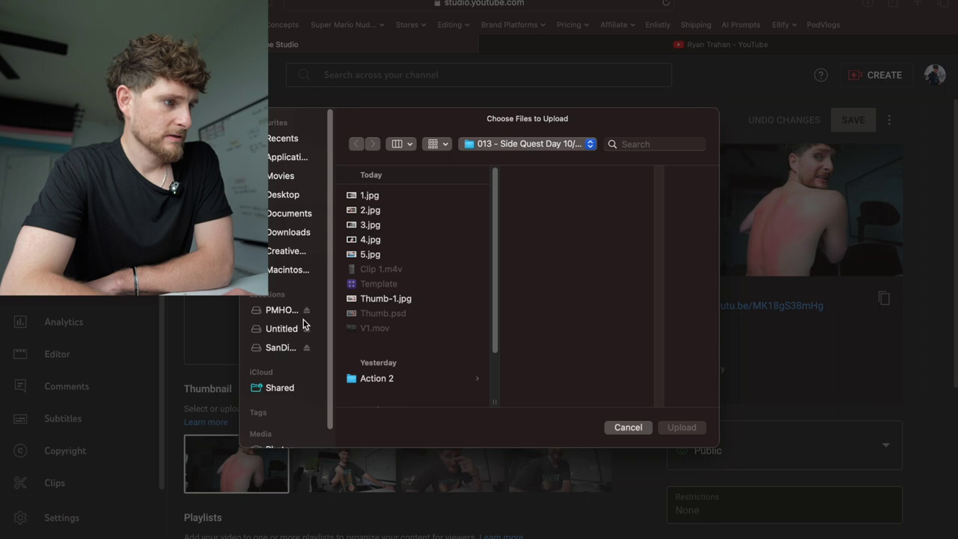
click(281, 347)
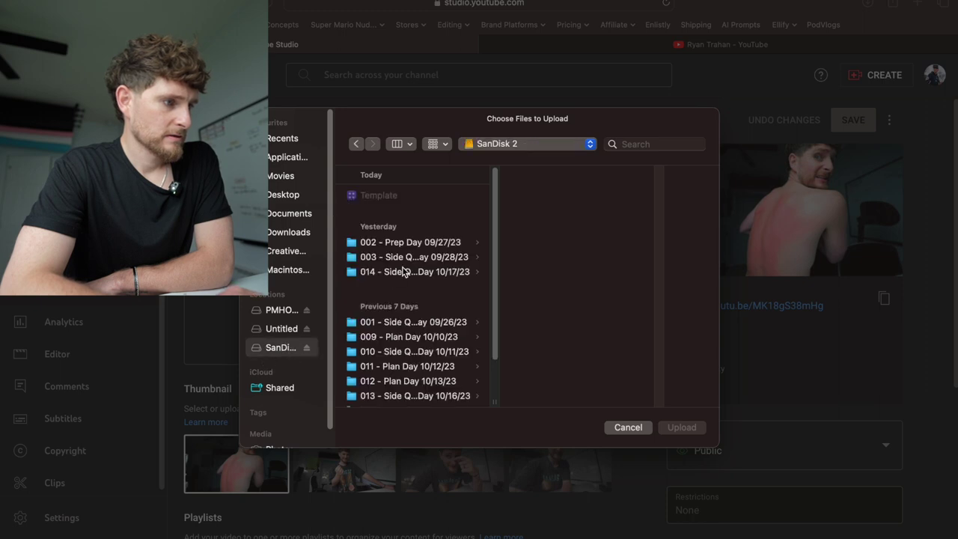
scroll(404, 271, down, 3)
click(395, 293)
click(394, 313)
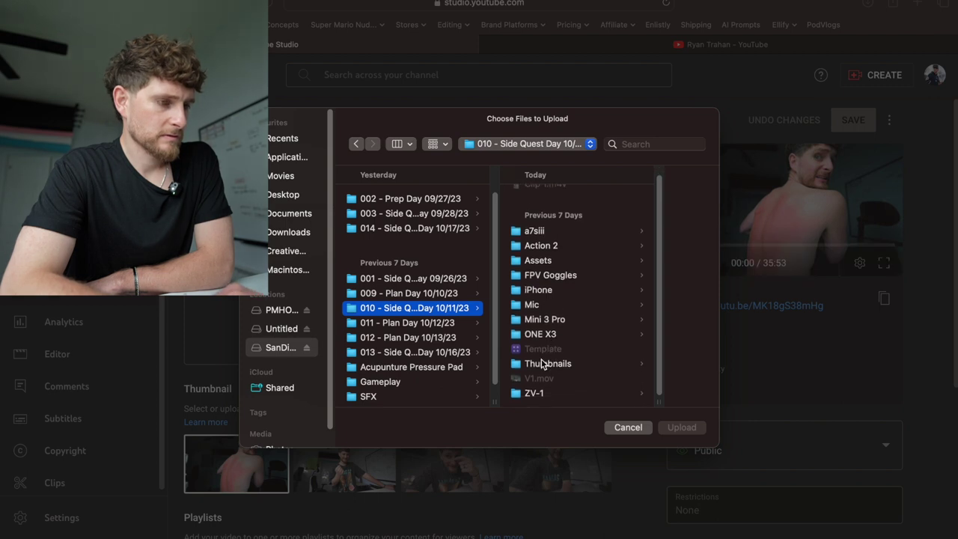
click(548, 374)
click(589, 195)
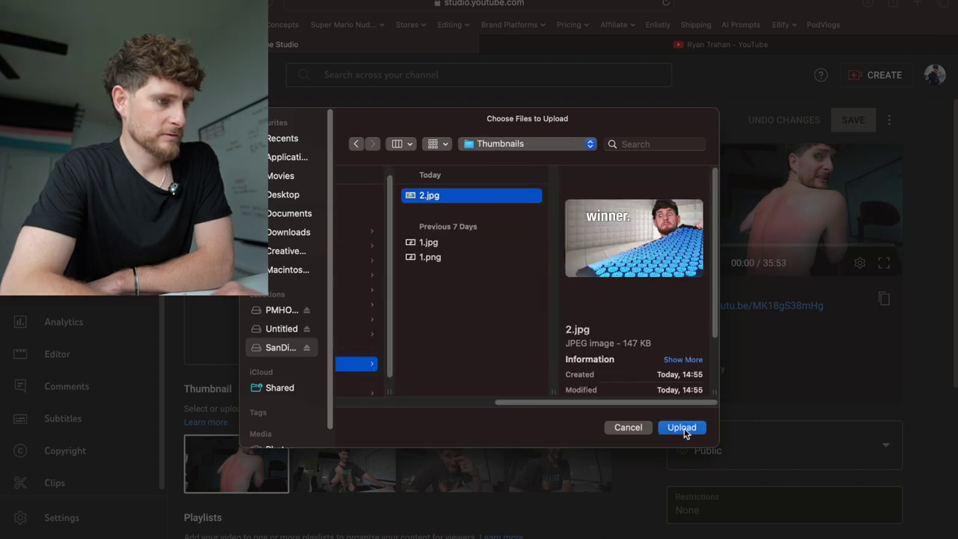
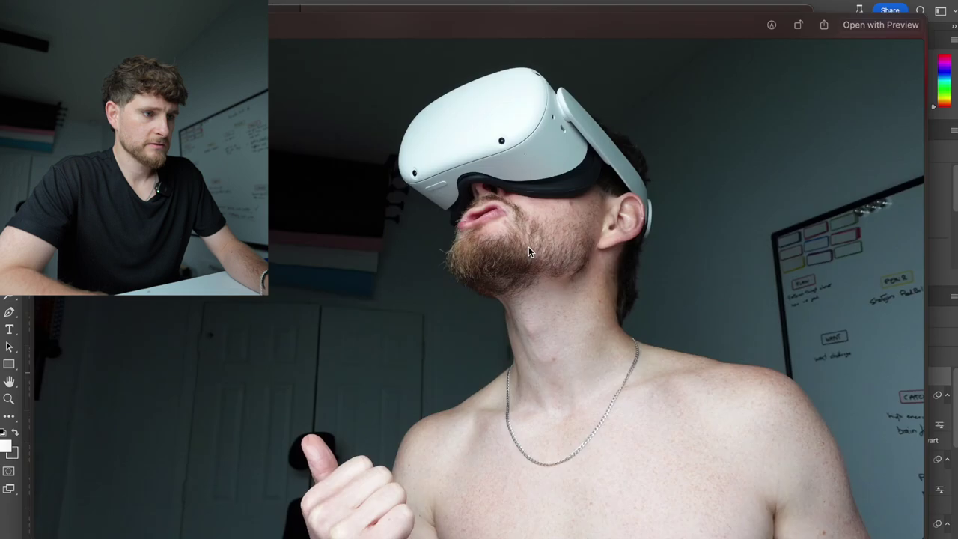
Examine the VR headset photos around DSC00857.JPG in the 100MSDCF folder in Finder to compare the poses.
key(Down)
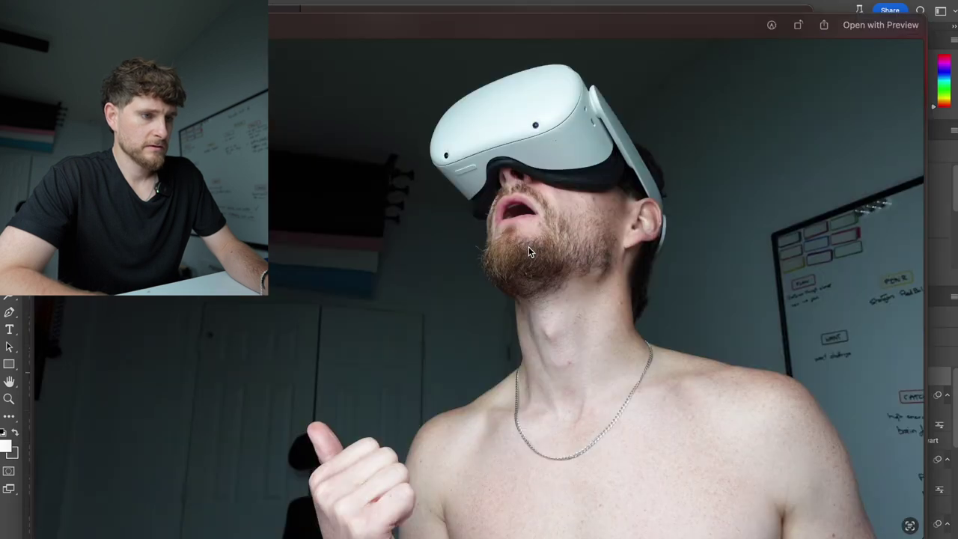
key(space)
scroll(528, 252, up, 3)
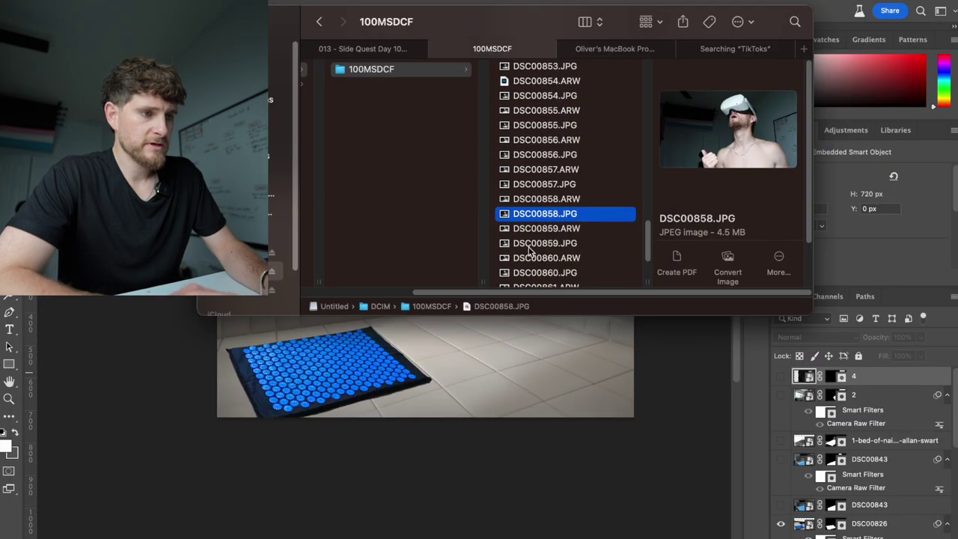
click(540, 184)
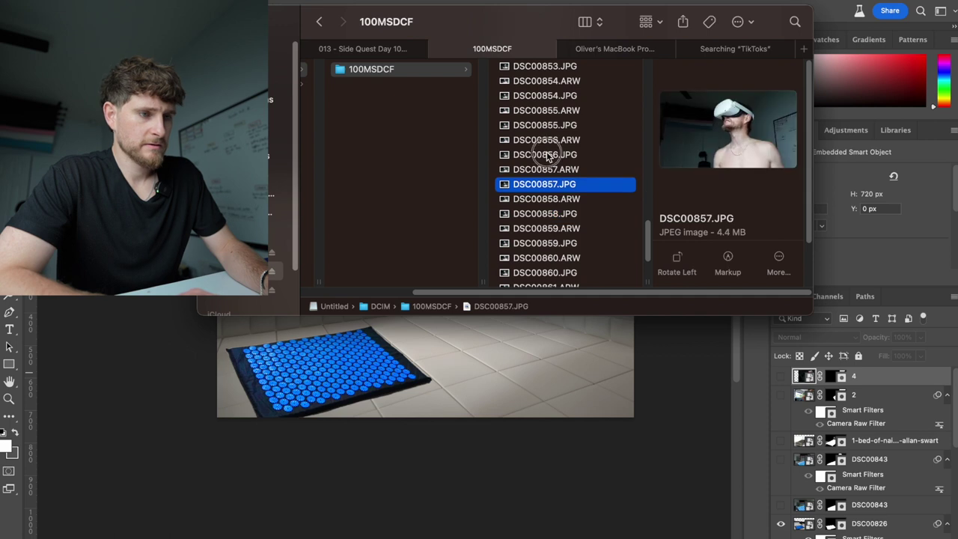
click(546, 154)
key(space)
key(Down)
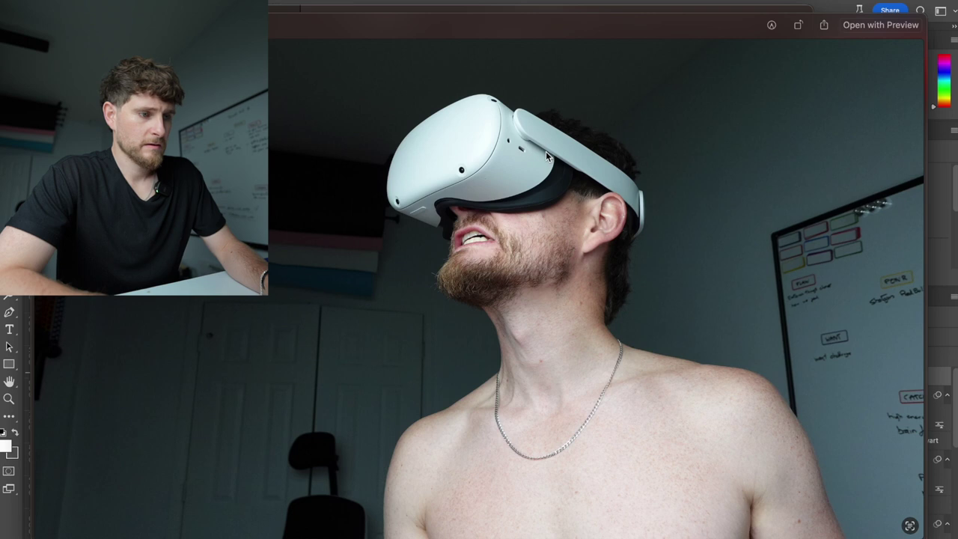
key(space)
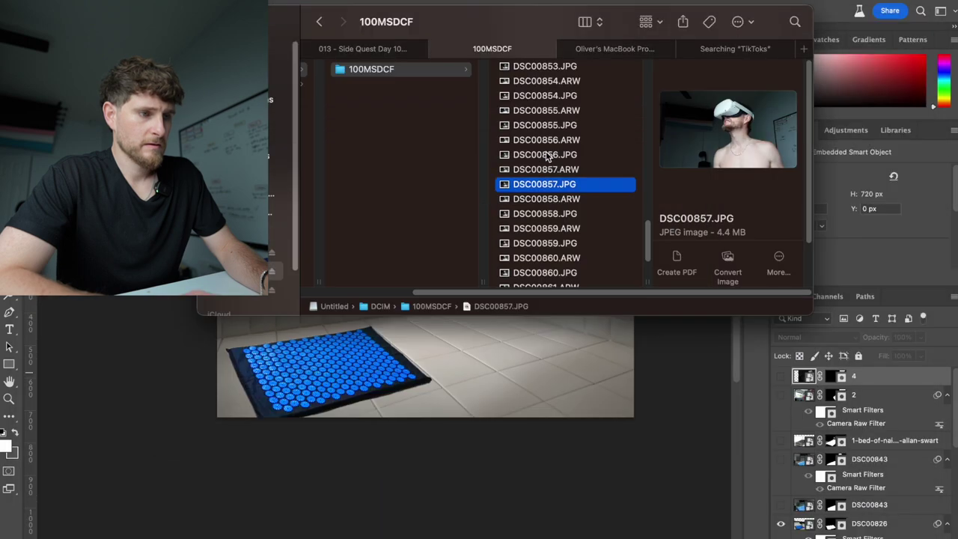
Place DSC00857.JPG in the Photoshop thumbnail and mask out its background with a subject selection of the man.
drag(591, 185, 523, 378)
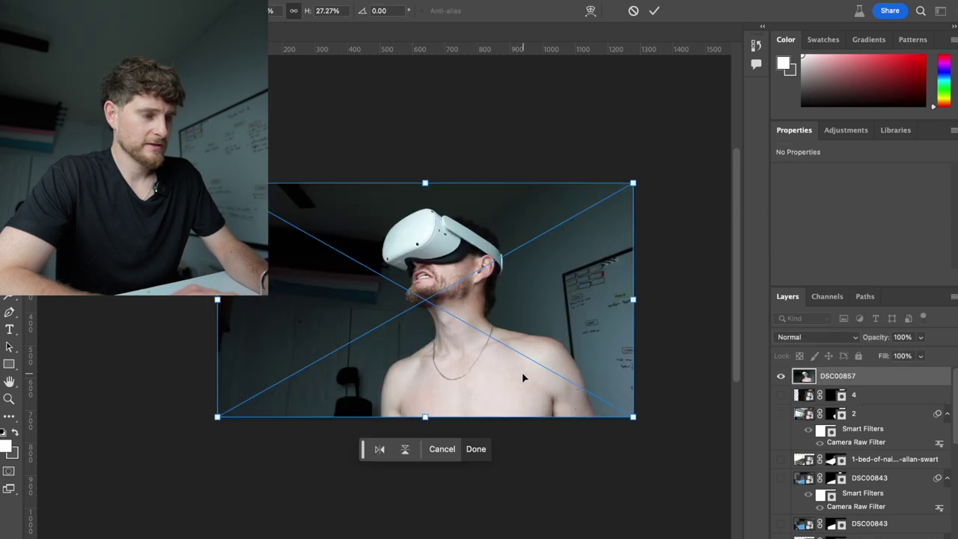
click(476, 448)
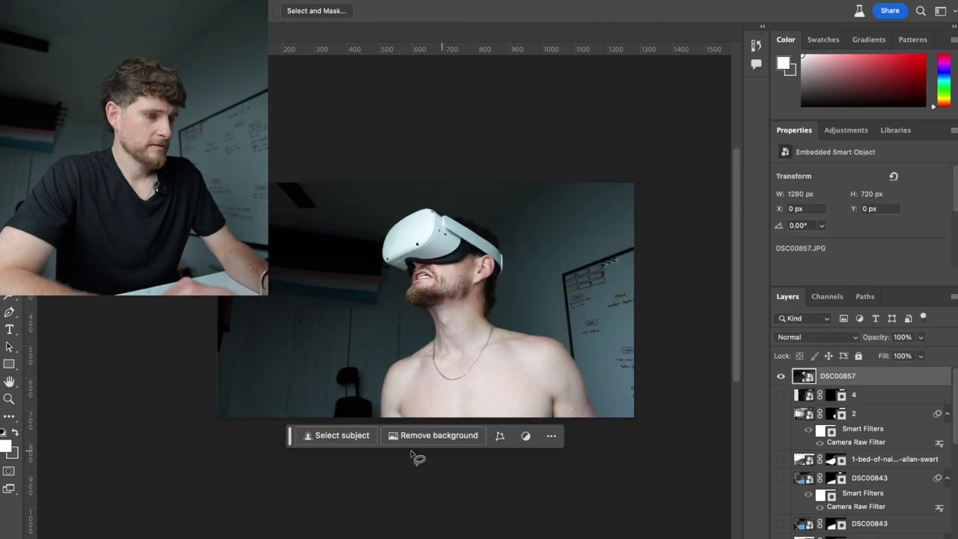
click(335, 435)
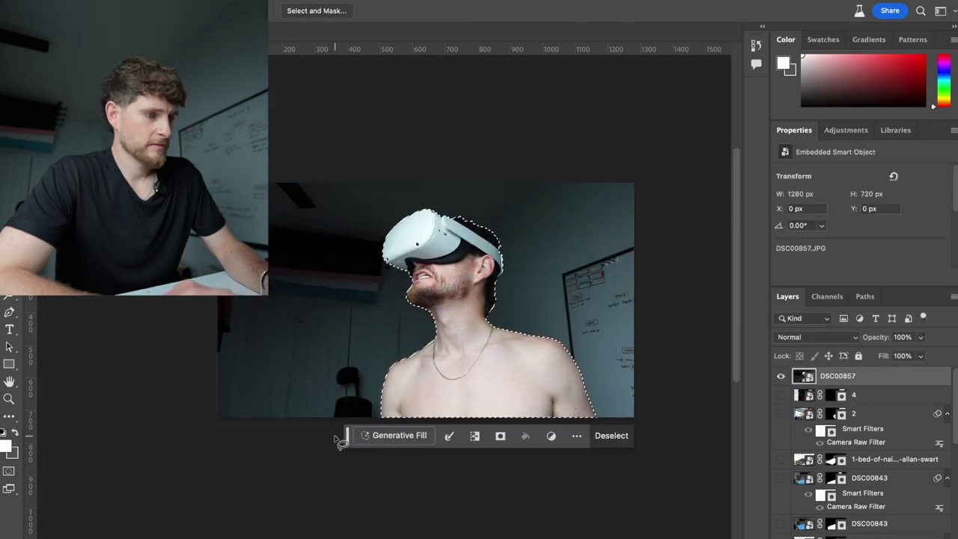
click(500, 435)
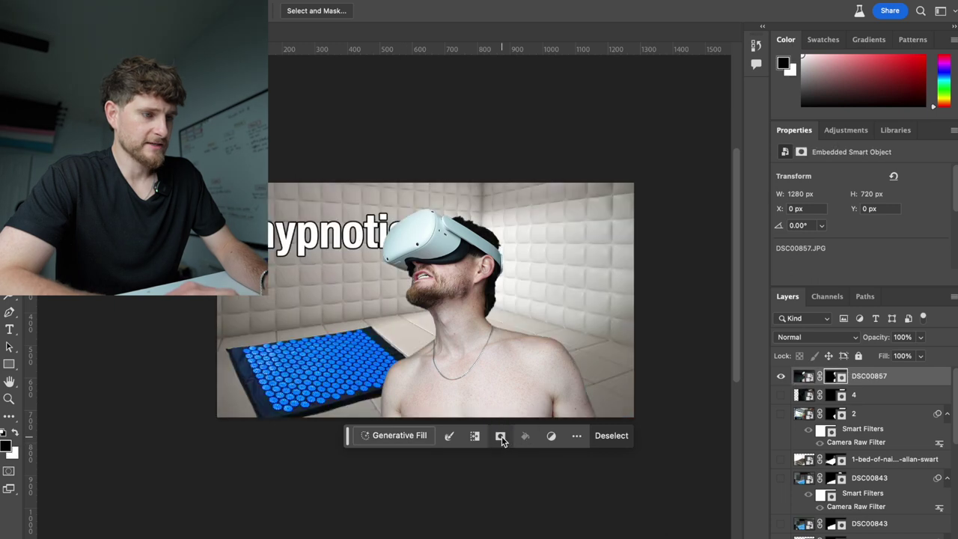
Move the VR headset photo to the right side of the thumbnail and scale it to about 1580 × 889 px.
key(v)
drag(483, 376, 573, 381)
key(ctrl+t)
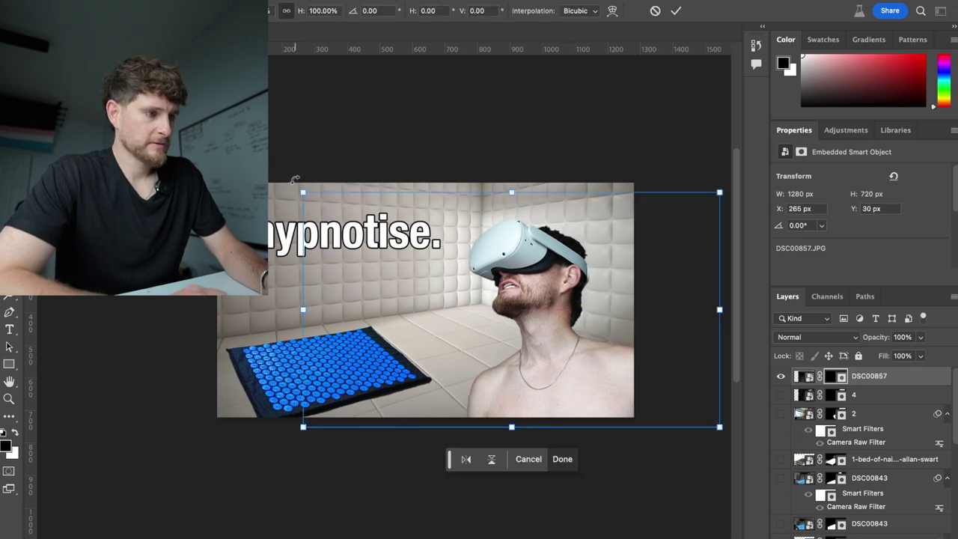
drag(303, 193, 206, 137)
drag(524, 305, 572, 321)
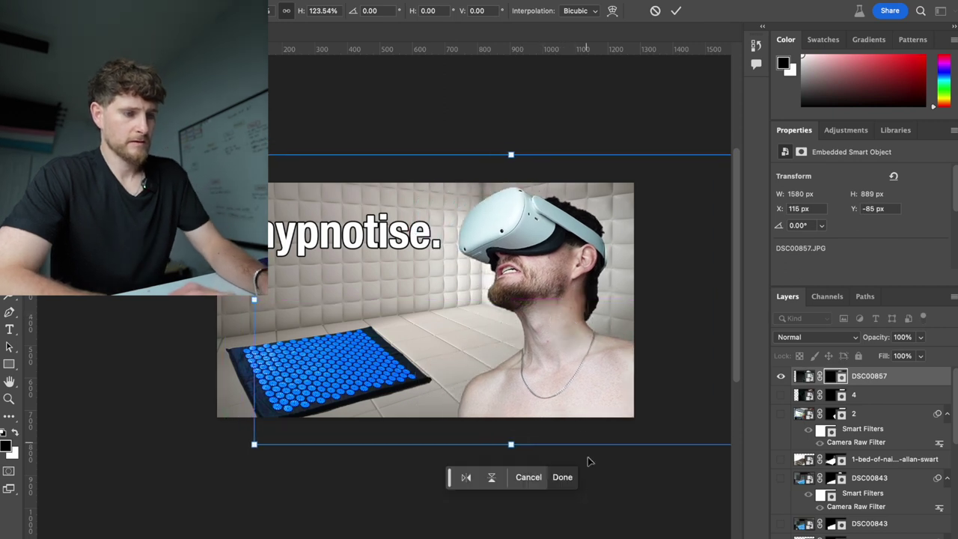
click(564, 479)
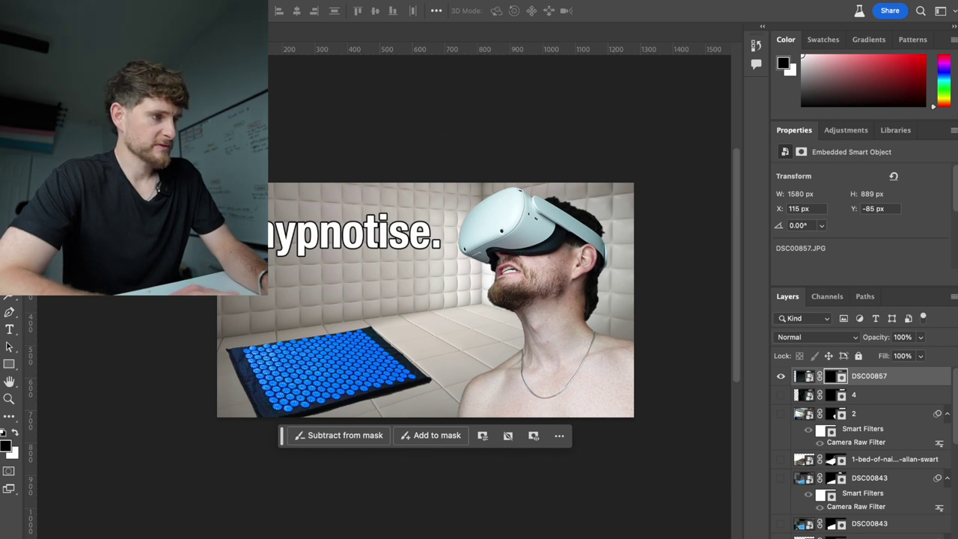
Select the VR headset, including its strap, with a freehand Lasso outline.
key(l)
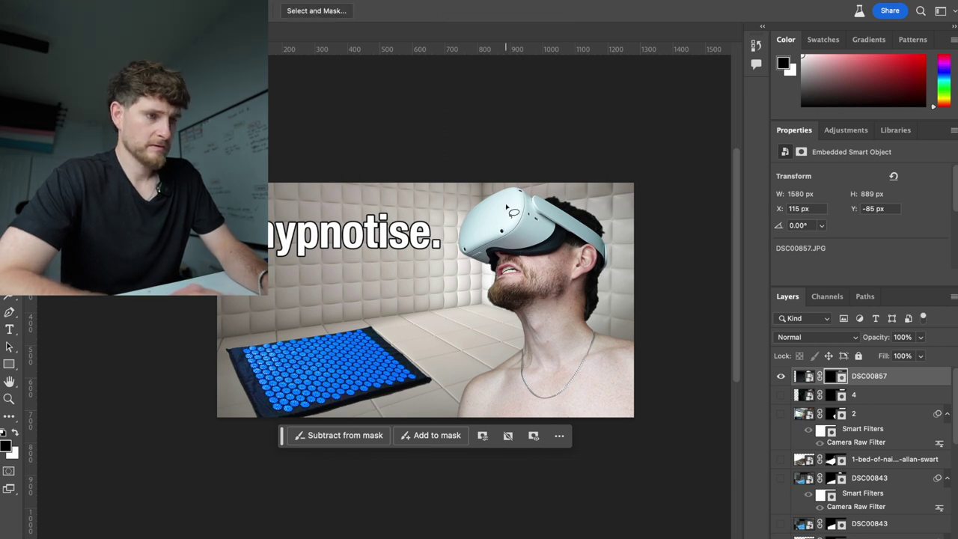
mouse_move(519, 191)
mouse_down()
mouse_move(499, 187)
mouse_move(458, 218)
mouse_move(469, 221)
mouse_up()
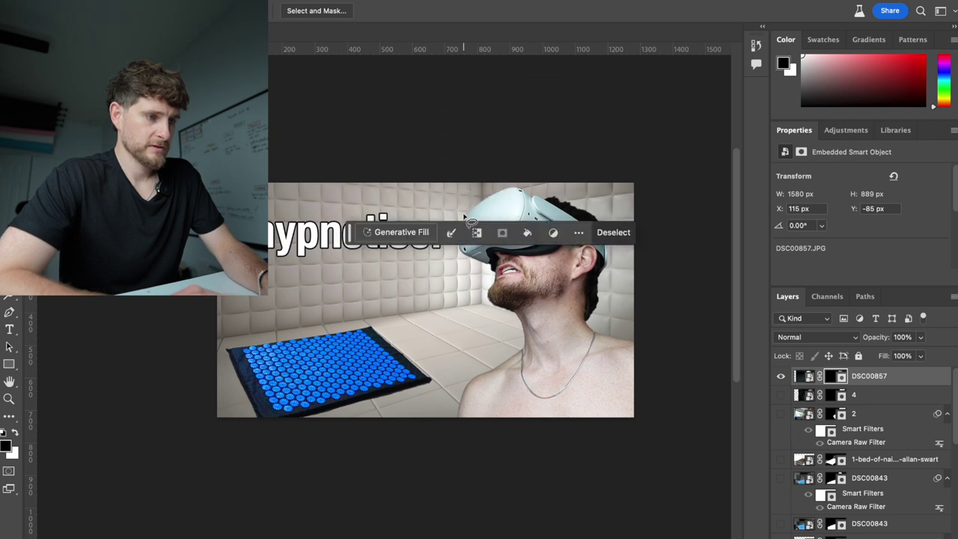
key(ctrl+d)
mouse_move(519, 193)
mouse_down()
mouse_move(494, 188)
mouse_move(462, 225)
mouse_move(463, 248)
mouse_move(487, 251)
mouse_up()
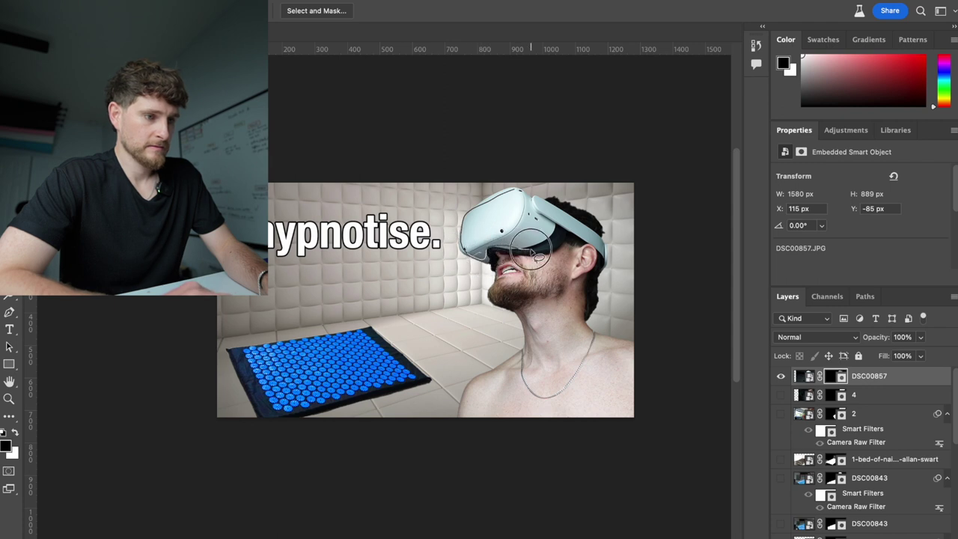
drag(549, 251, 613, 271)
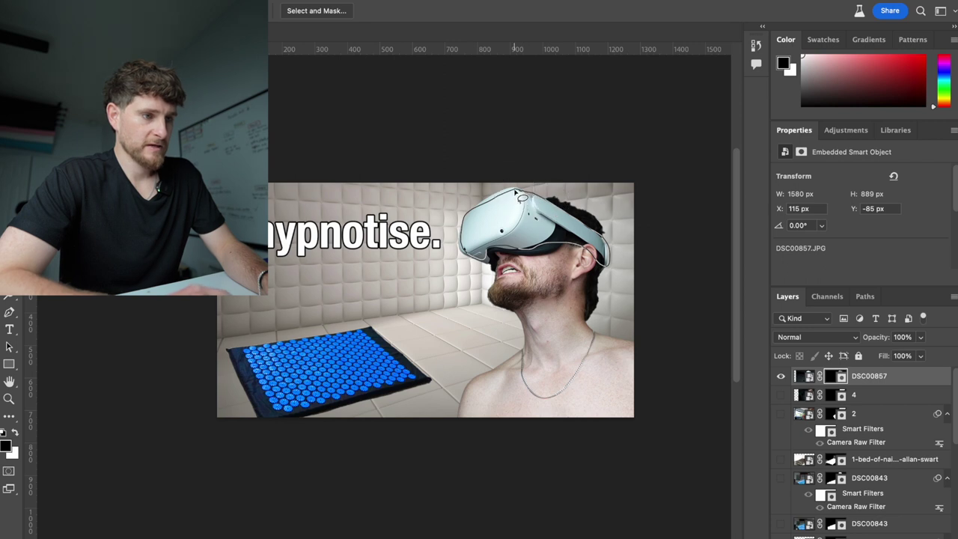
drag(513, 187, 515, 190)
Run Generative Fill on the headset selection with the prompt "photorealistic, high detail, futuristic virtual reality goggles".
click(438, 280)
text(phot)
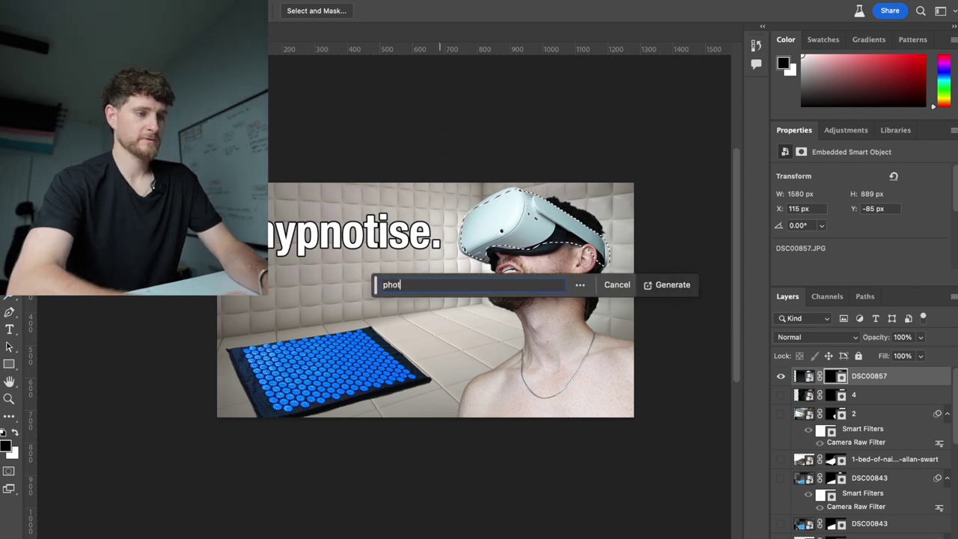
text(orealistic, high detail,)
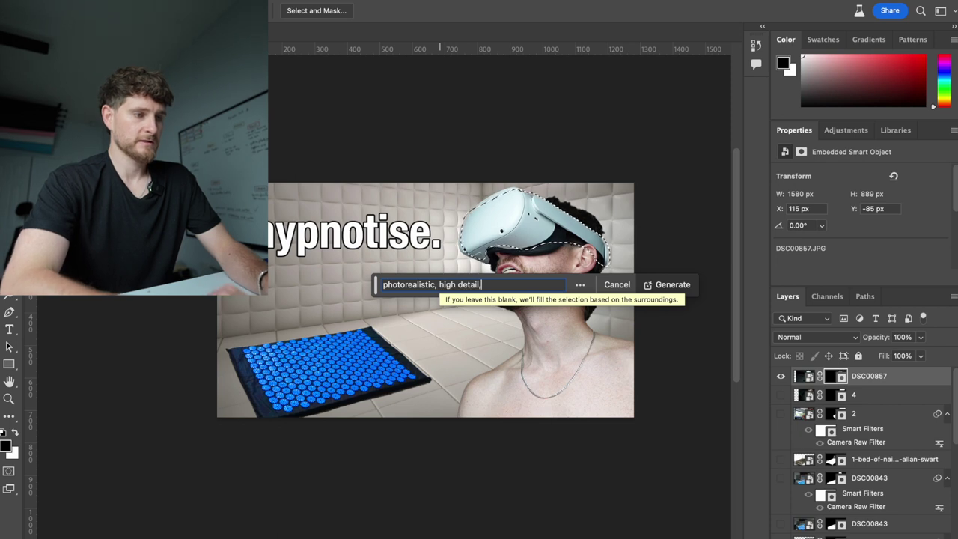
text( virtual reality goggles)
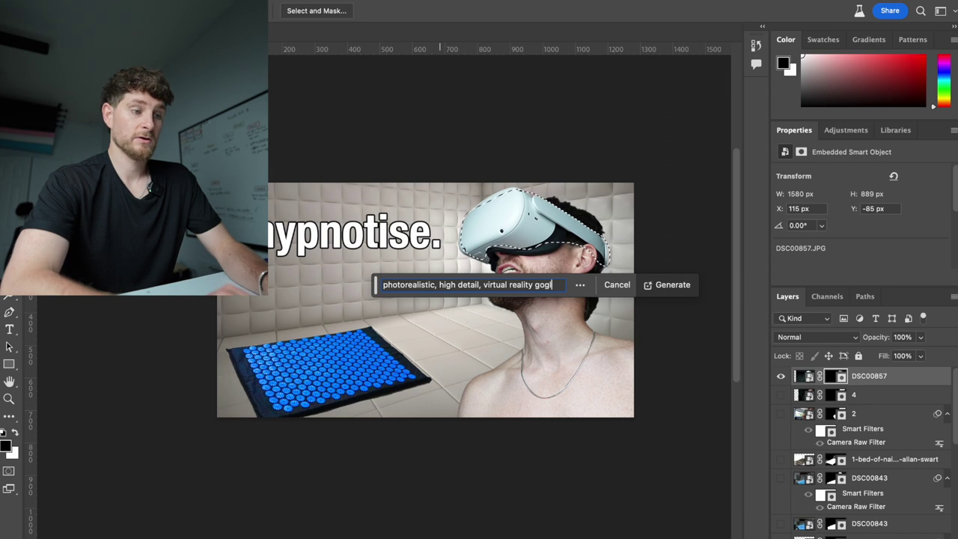
click(484, 286)
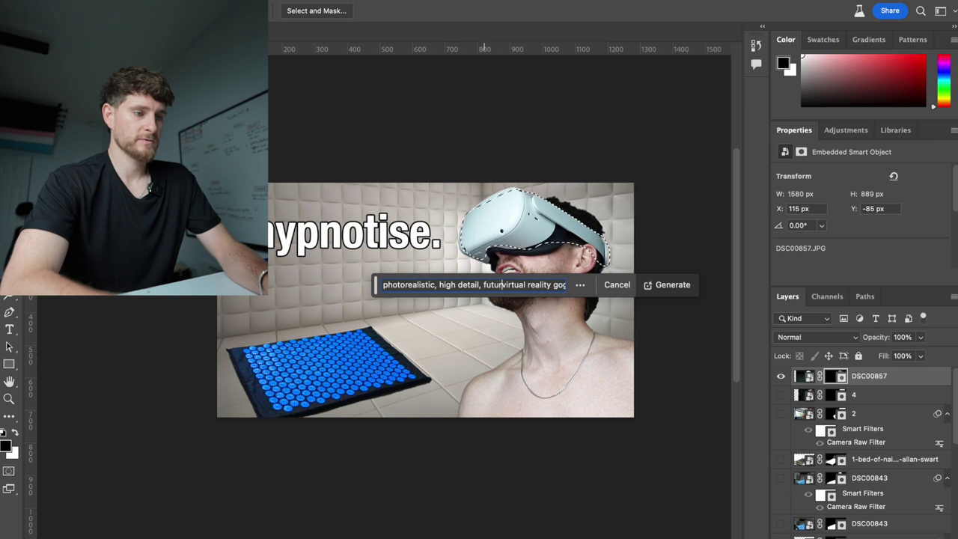
text(stic)
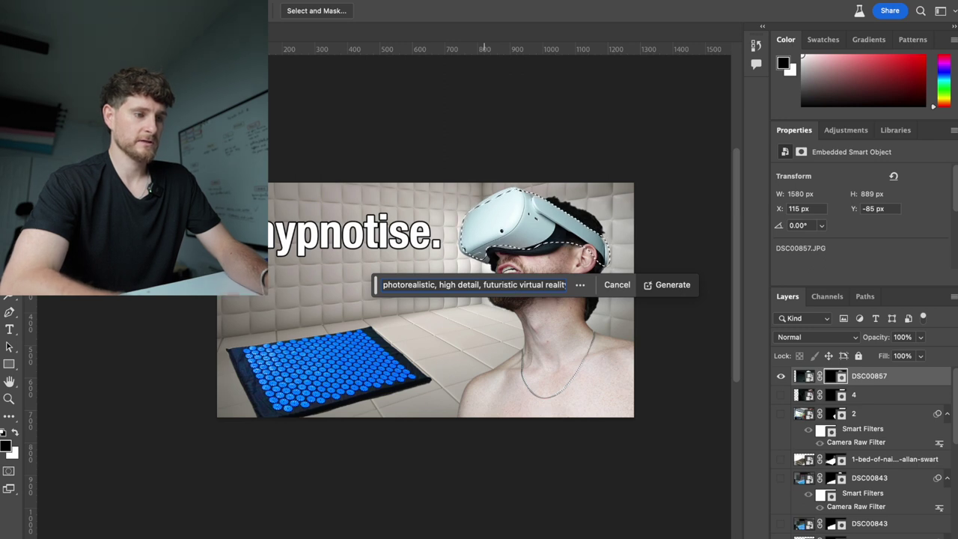
key(Return)
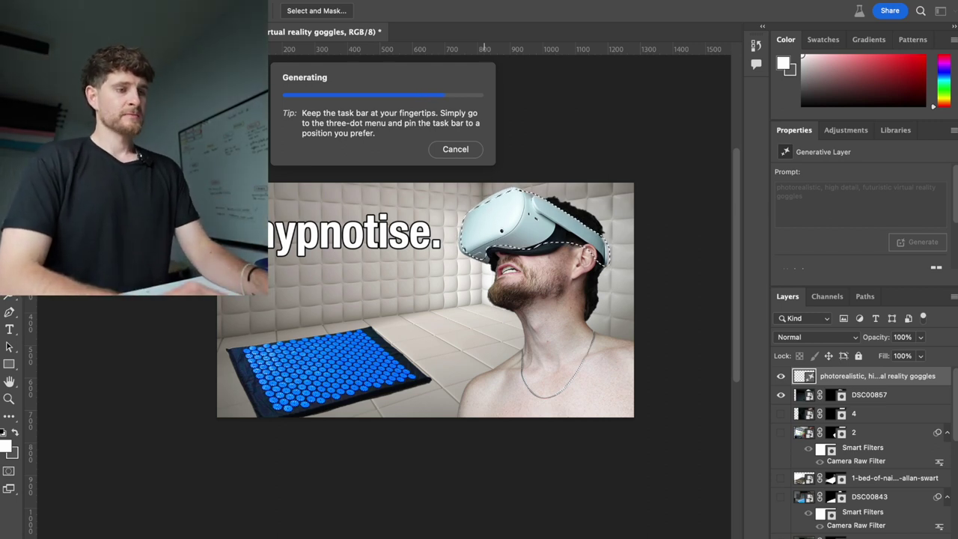
Generate another set of goggles variations, browse them, and choose variation 4 of 6.
click(553, 286)
click(553, 286)
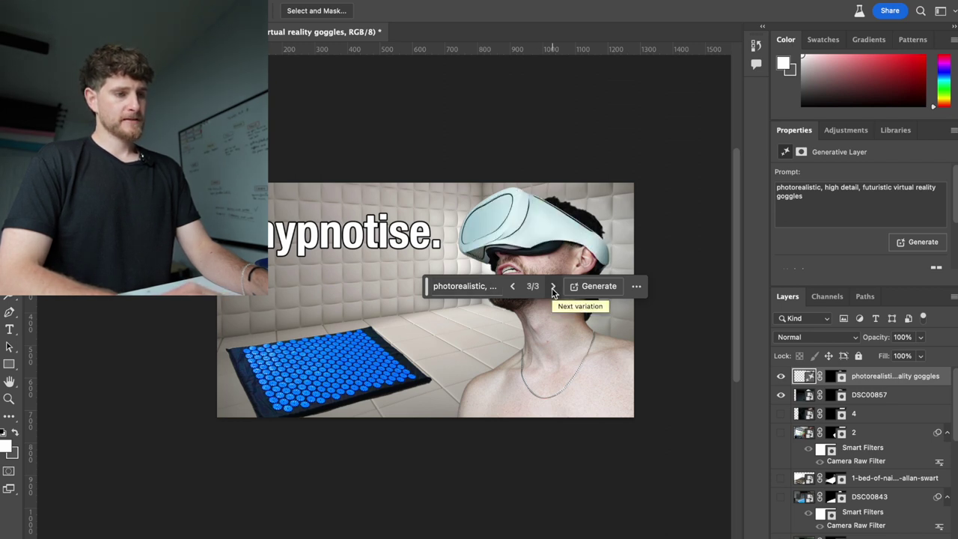
click(596, 286)
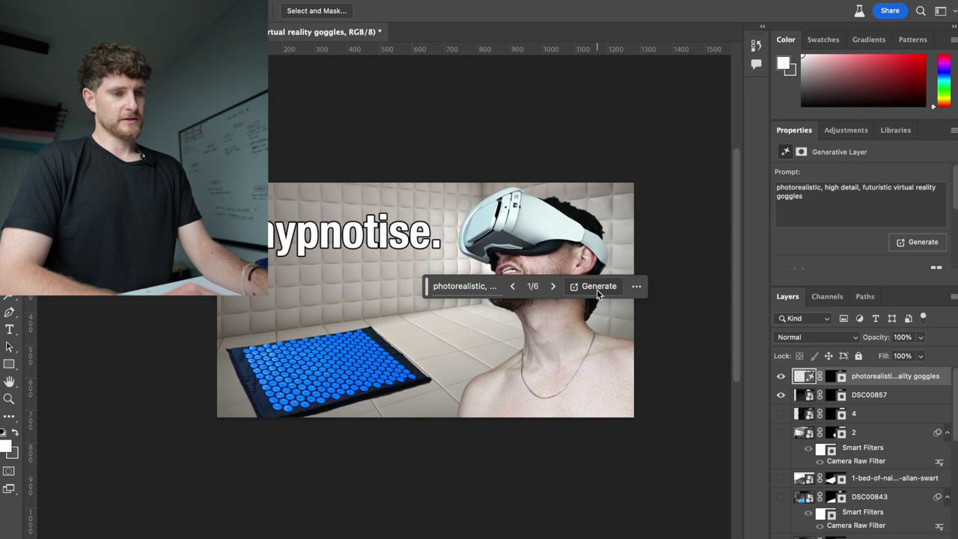
click(555, 287)
click(555, 287)
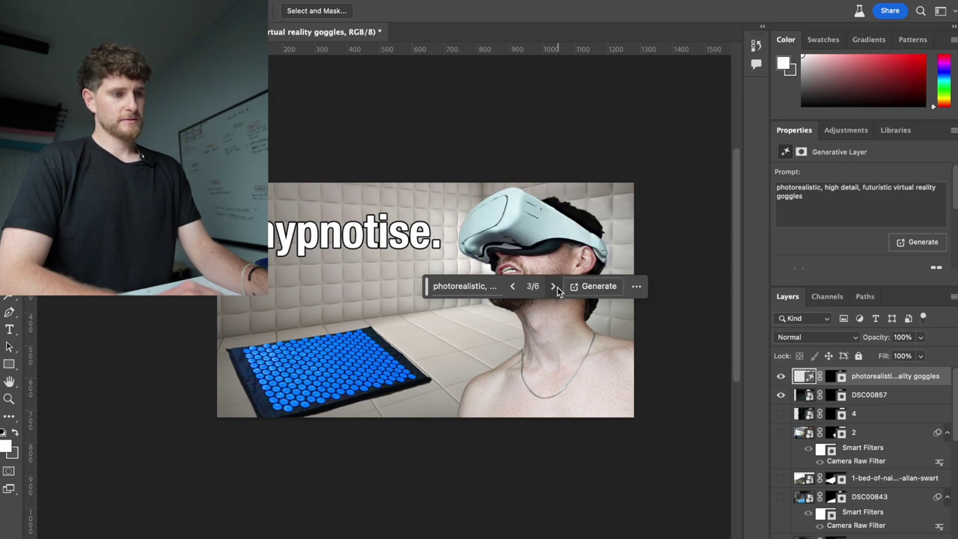
click(555, 287)
Hide the generated goggles layer and open the Camera Raw Filter on the DSC00857 layer.
click(916, 394)
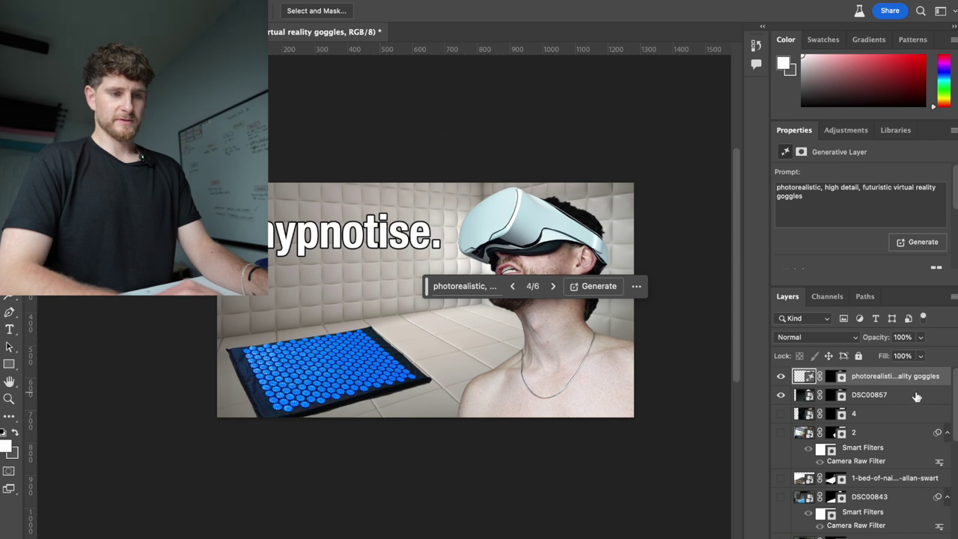
click(781, 376)
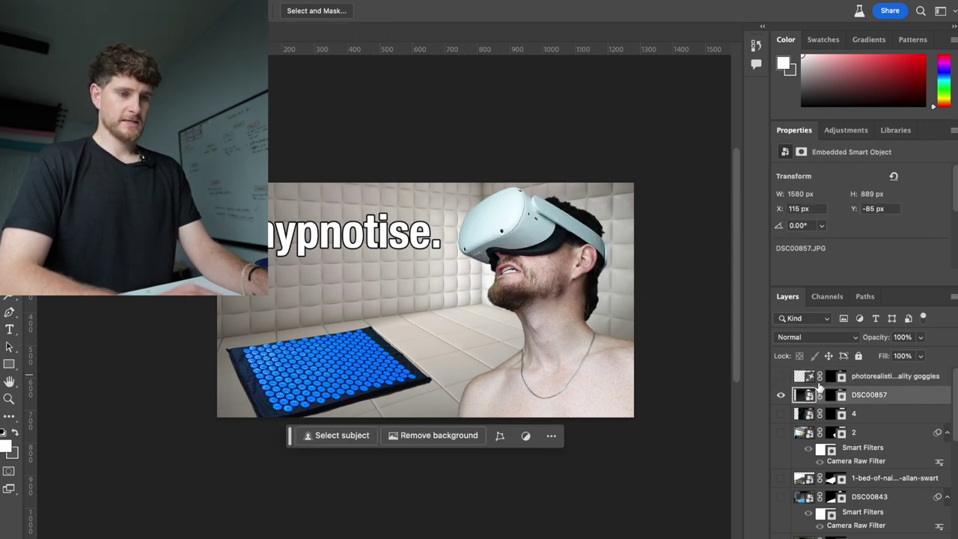
key(super+f)
text(camera)
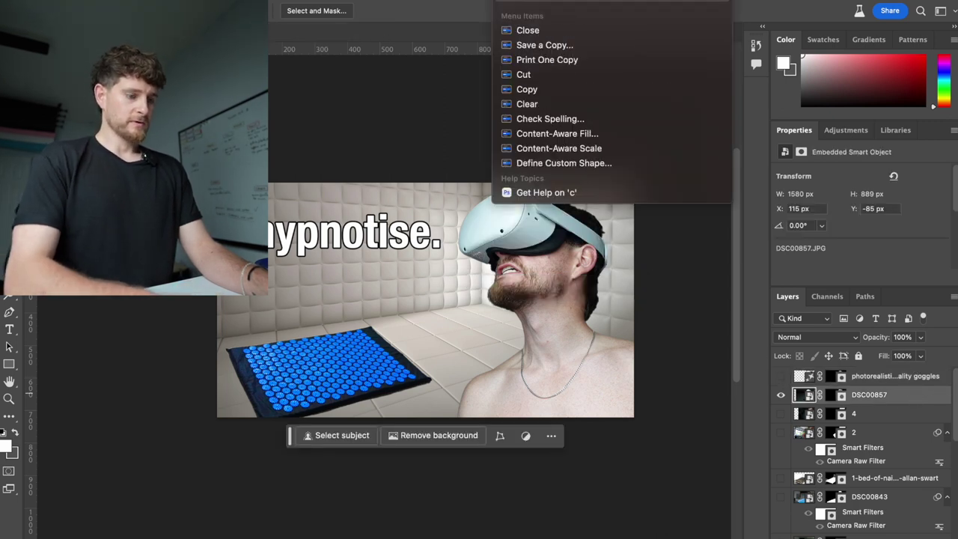
click(537, 60)
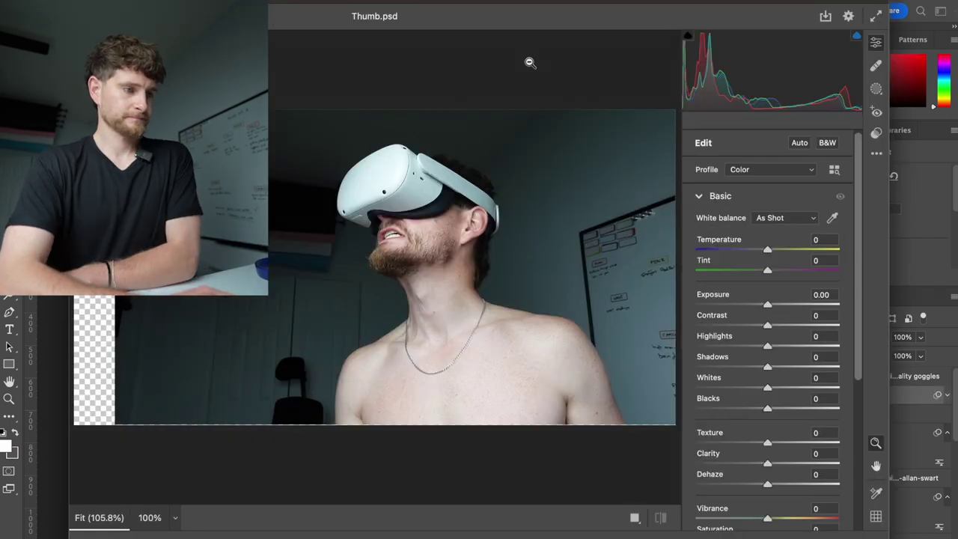
Set the photo's exposure to +0.40, texture to +29, clarity to +14 and vibrance to +28.
drag(768, 304, 773, 307)
scroll(774, 309, down, 2)
scroll(773, 308, down, 6)
drag(767, 205, 788, 207)
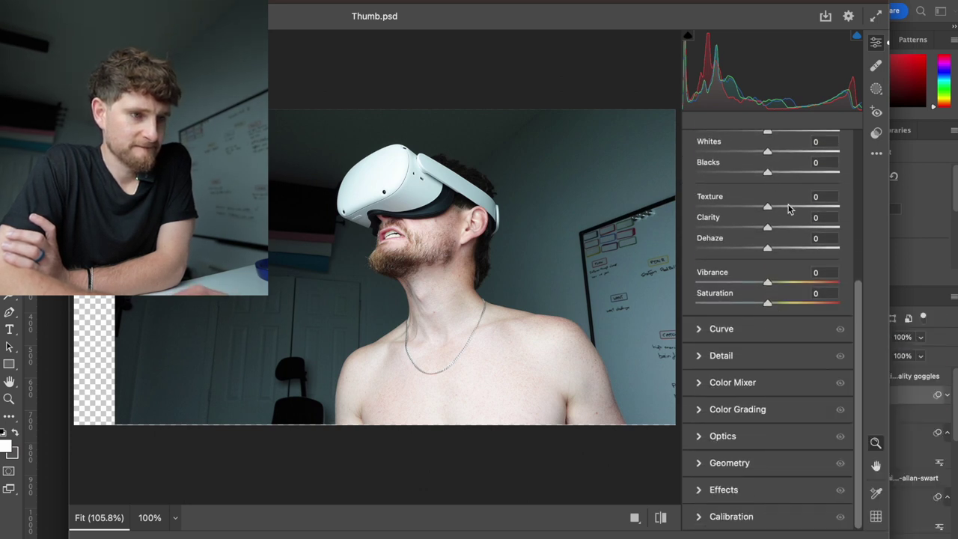
click(777, 226)
drag(767, 282, 786, 285)
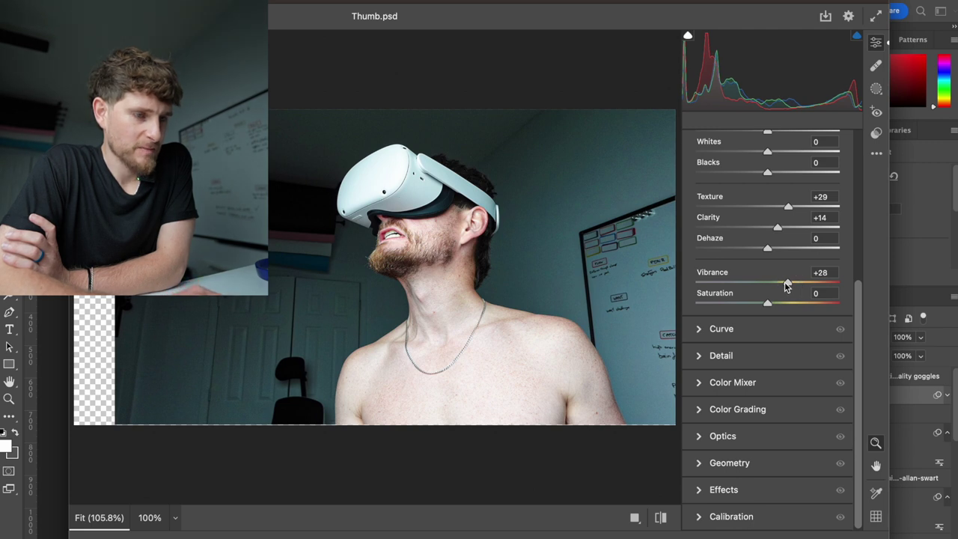
Set the contrast to -31 and the shadows to +51, and apply the Camera Raw adjustments.
scroll(784, 281, up, 5)
drag(767, 280, 749, 289)
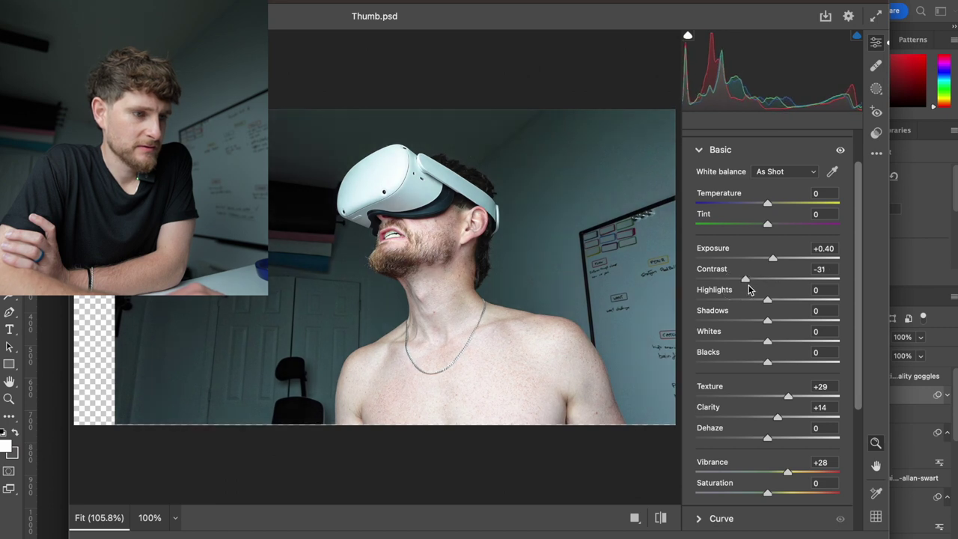
drag(768, 323, 804, 325)
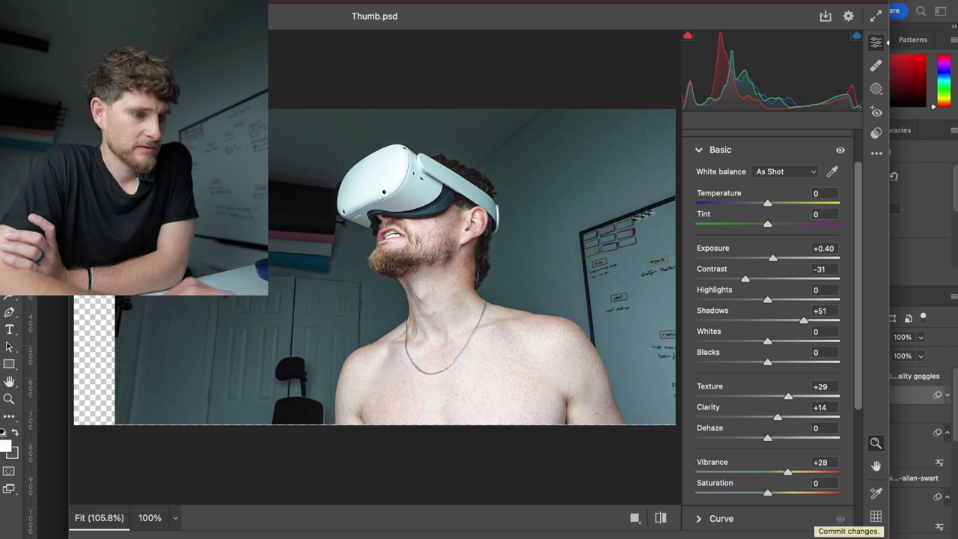
click(850, 524)
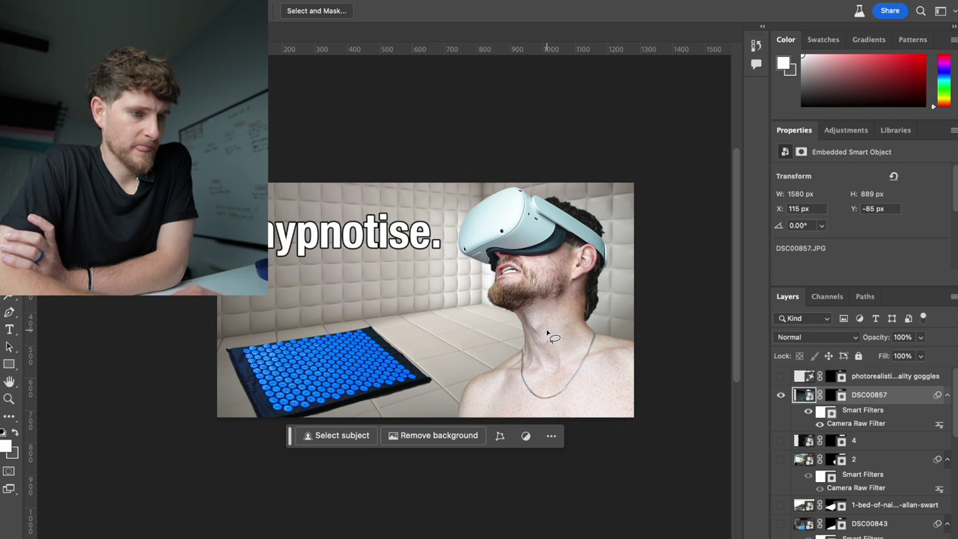
Show the generated goggles layer again and generate more variations of it.
click(780, 375)
click(871, 378)
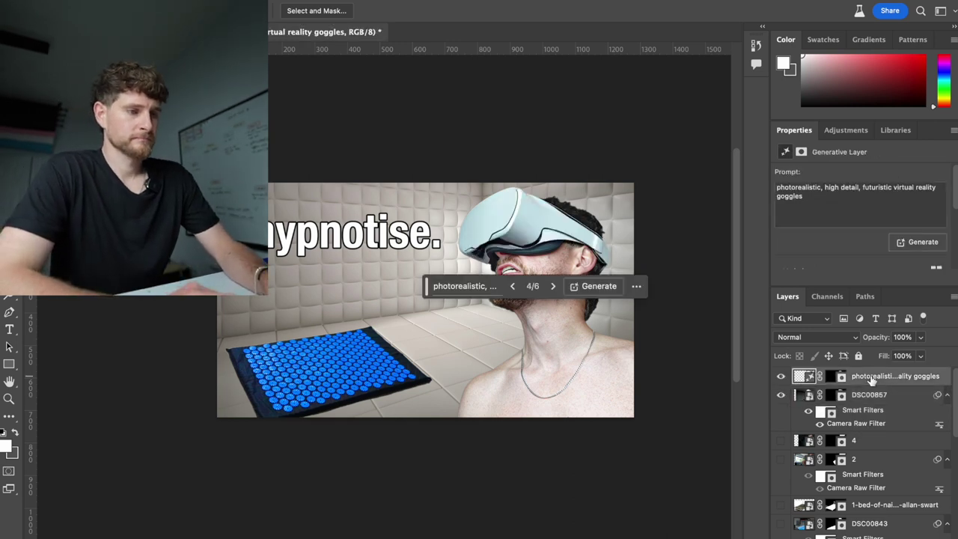
click(595, 286)
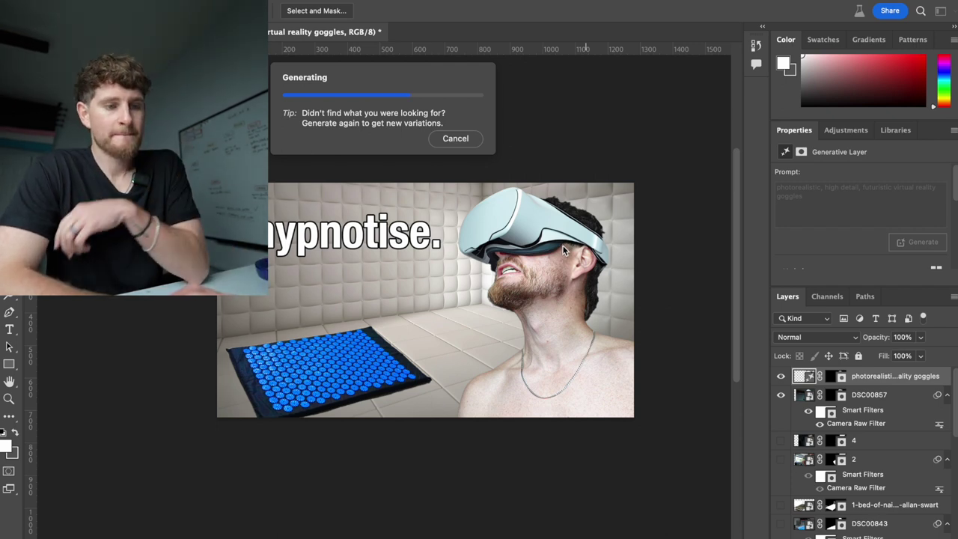
Try a Generative Fill with the prompt "glass lens" in a small circular selection on the front of the goggles.
key(b)
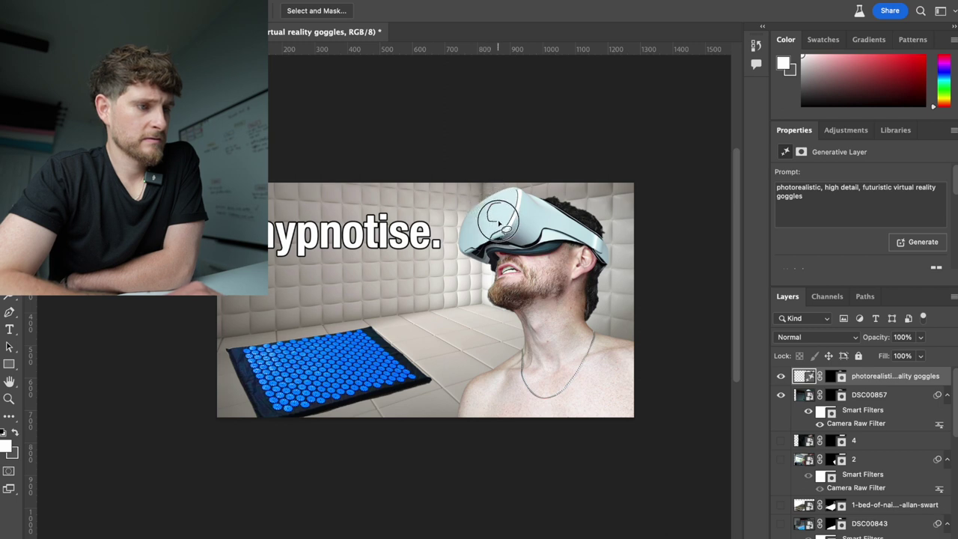
click(498, 209)
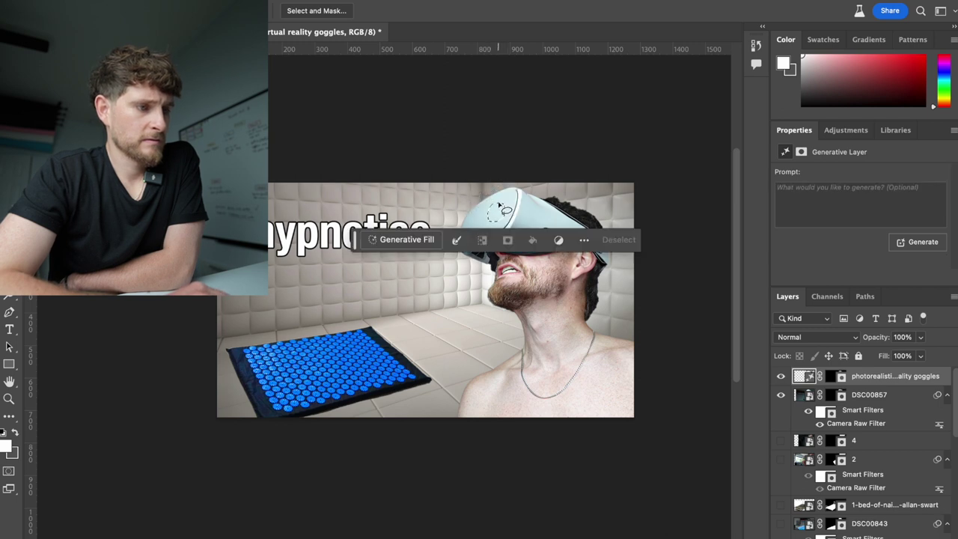
click(398, 238)
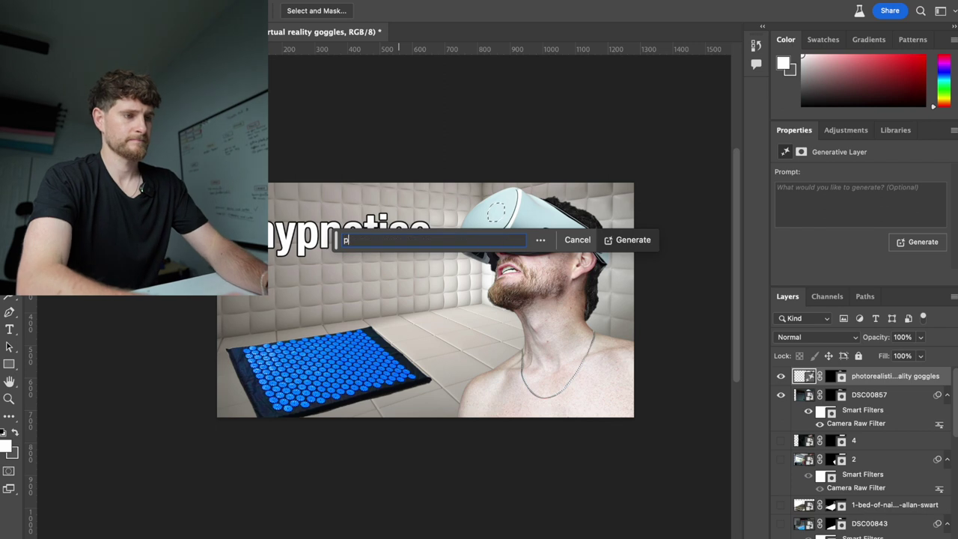
text(glass lens)
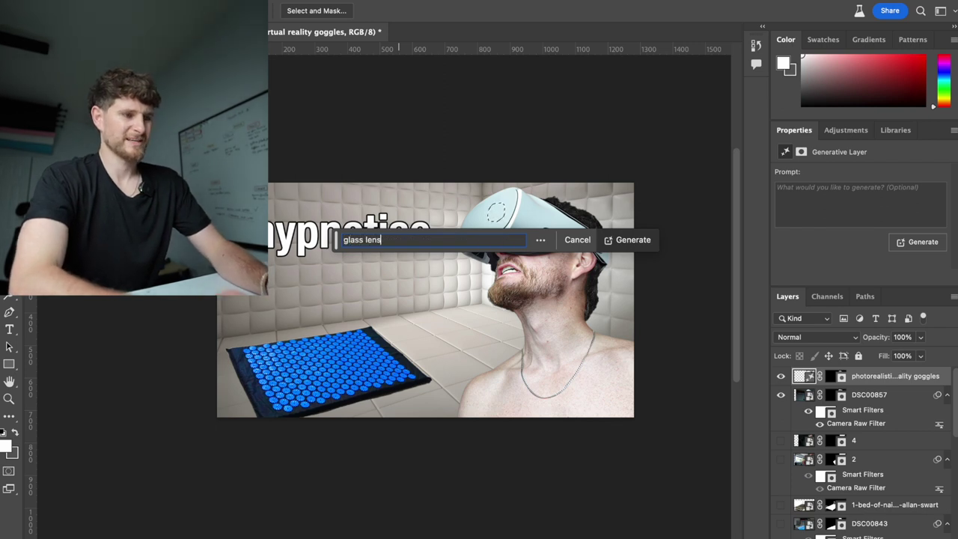
key(Return)
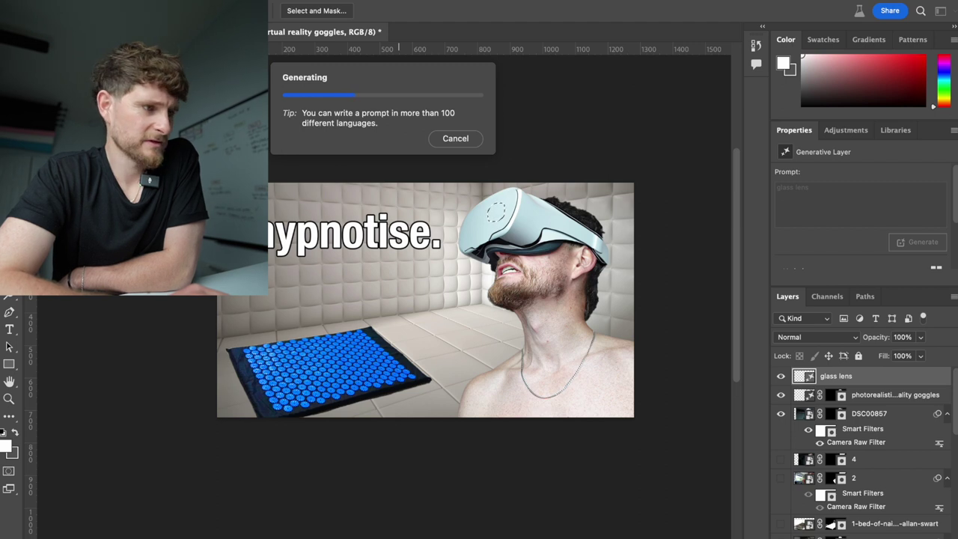
click(456, 139)
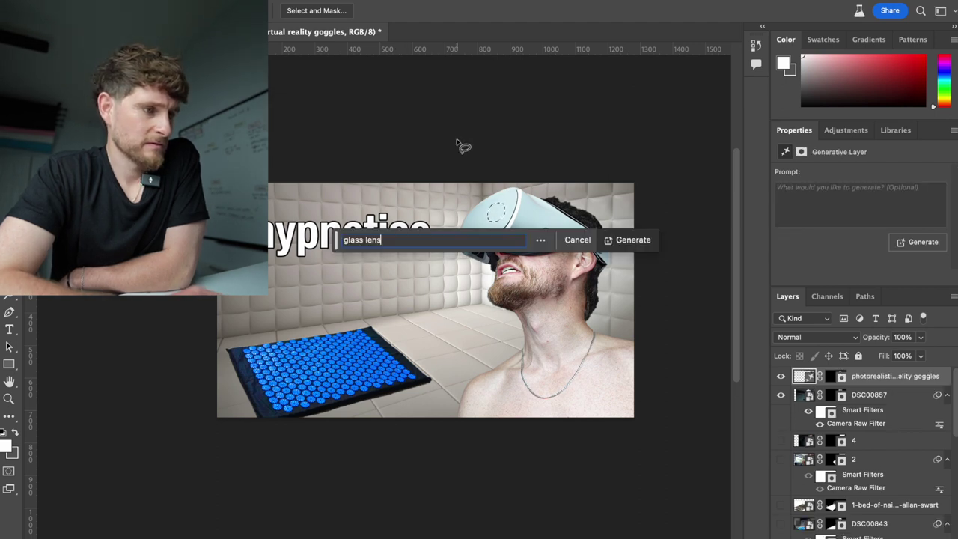
click(576, 239)
click(619, 239)
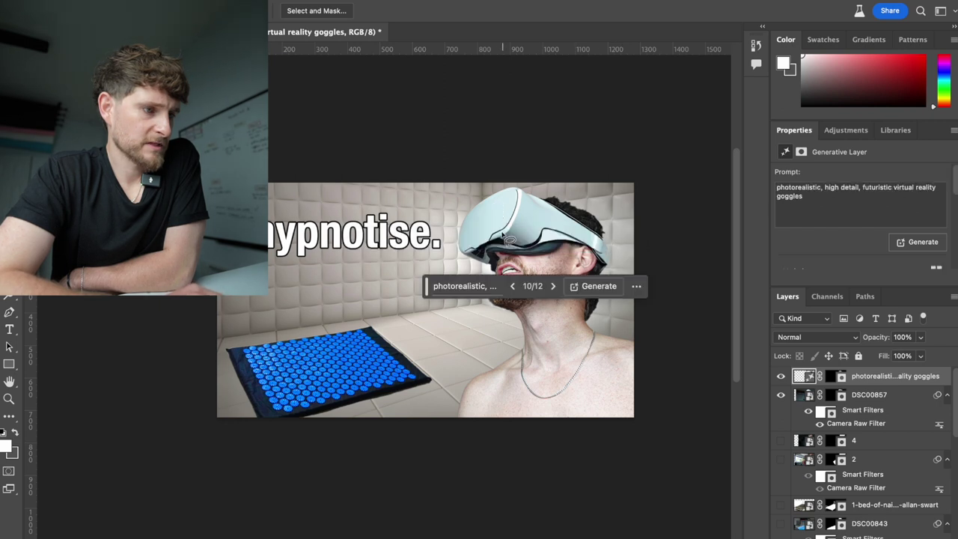
Try a Generative Fill with the prompt "glass lenses" in a freehand selection on the front of the goggles and compare its variations.
key(b)
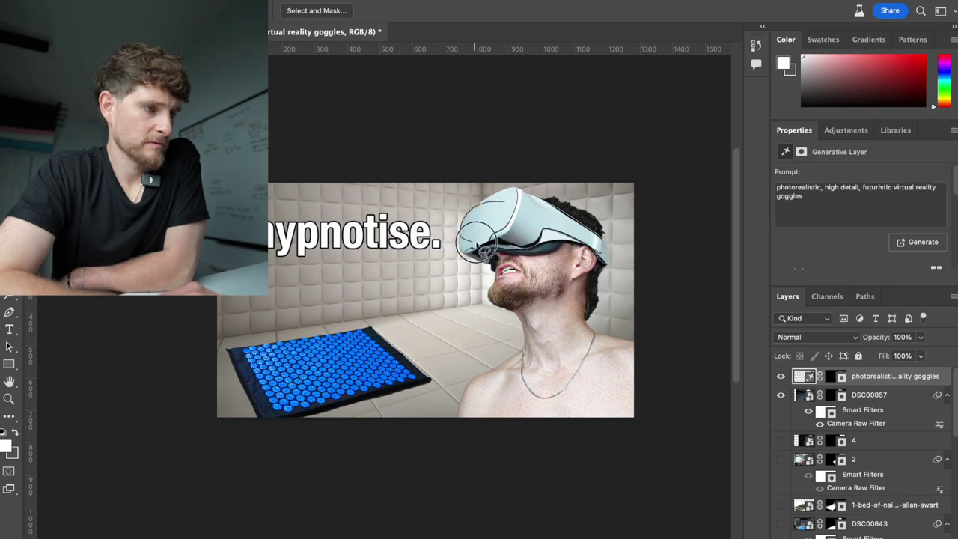
key(ctrl+z)
key(ctrl+d)
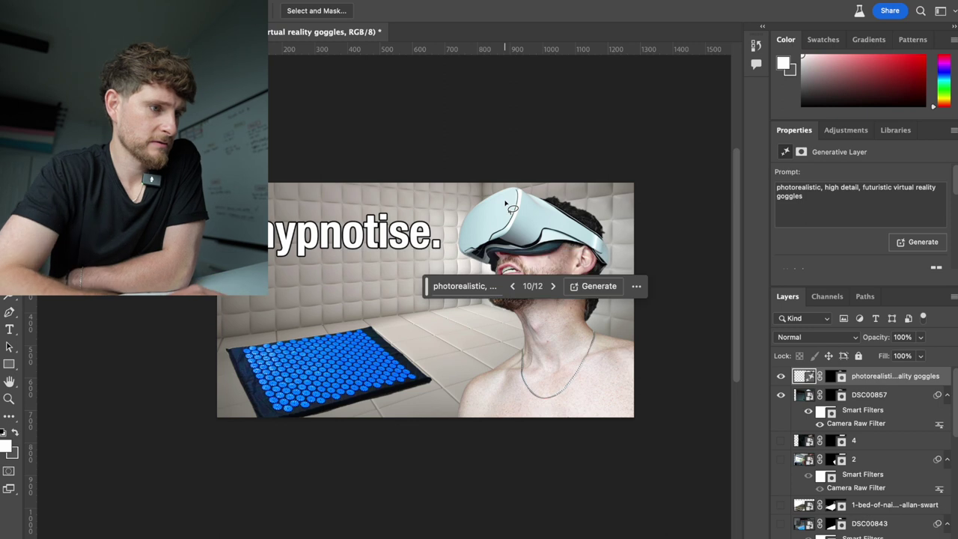
mouse_move(488, 200)
mouse_down()
mouse_move(456, 218)
mouse_move(465, 247)
mouse_move(494, 232)
mouse_move(505, 209)
mouse_move(490, 200)
mouse_up()
click(390, 258)
text(glass lenses)
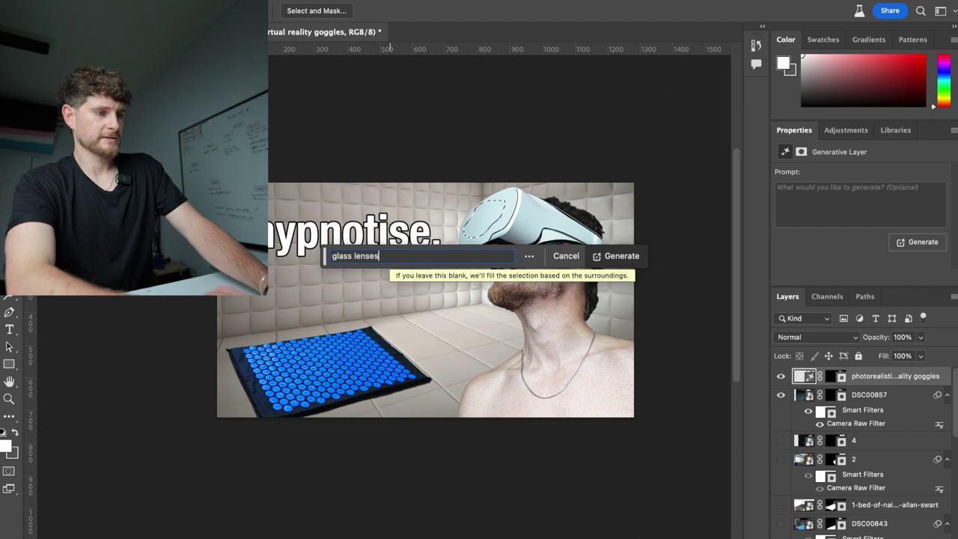
key(Return)
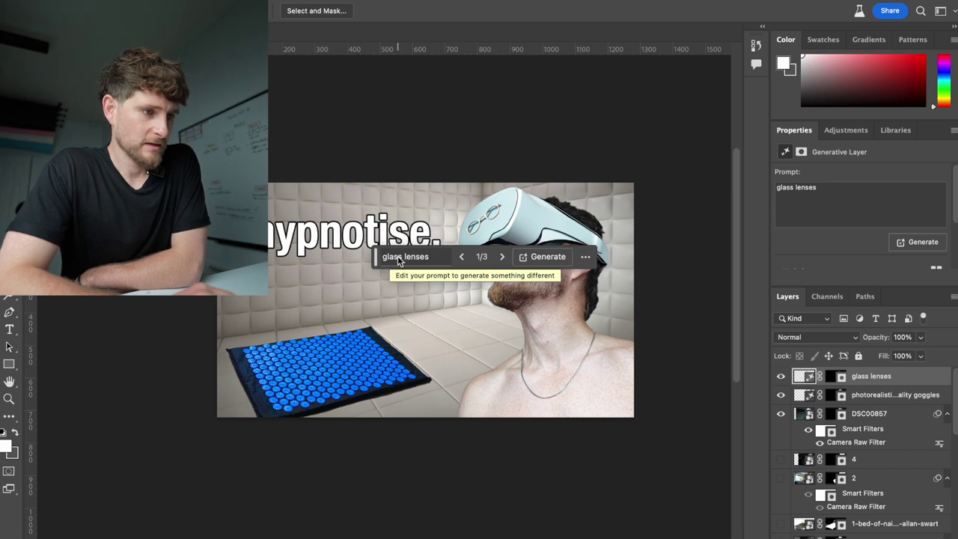
click(498, 257)
click(499, 257)
click(461, 257)
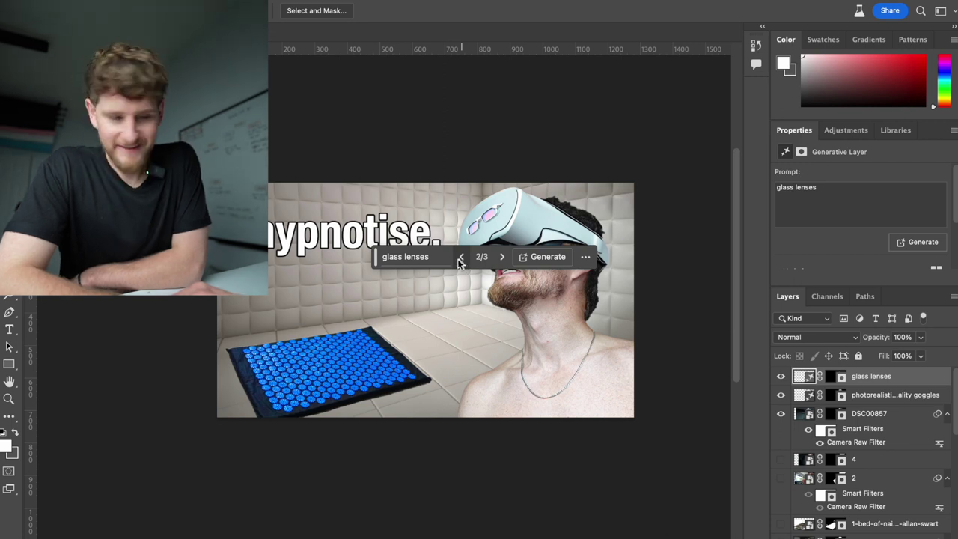
Try the prompt "glass circles" on the same generative layer, browse its variations and delete the glass lenses layer.
click(425, 258)
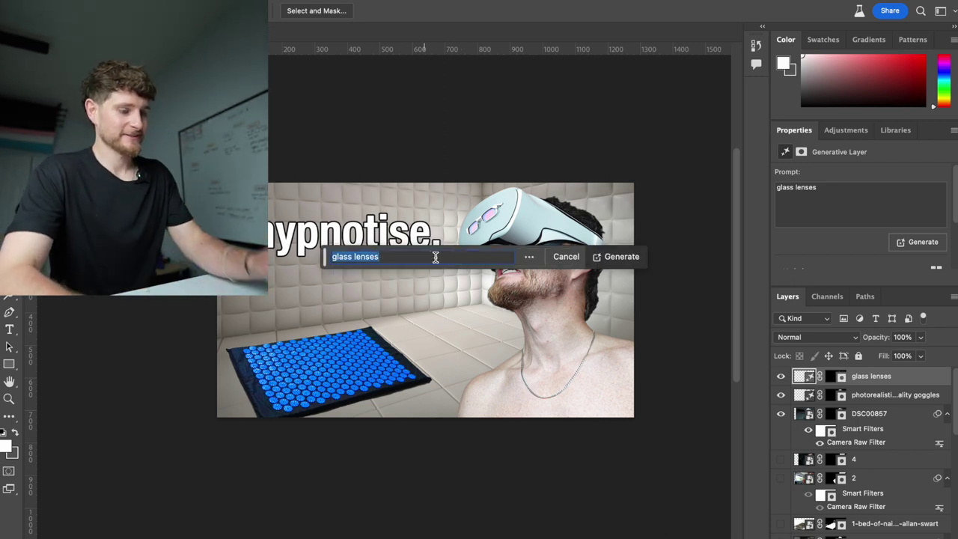
key(BackSpace)
key(BackSpace)
key(BackSpace)
key(BackSpace)
key(BackSpace)
key(BackSpace)
text(circles)
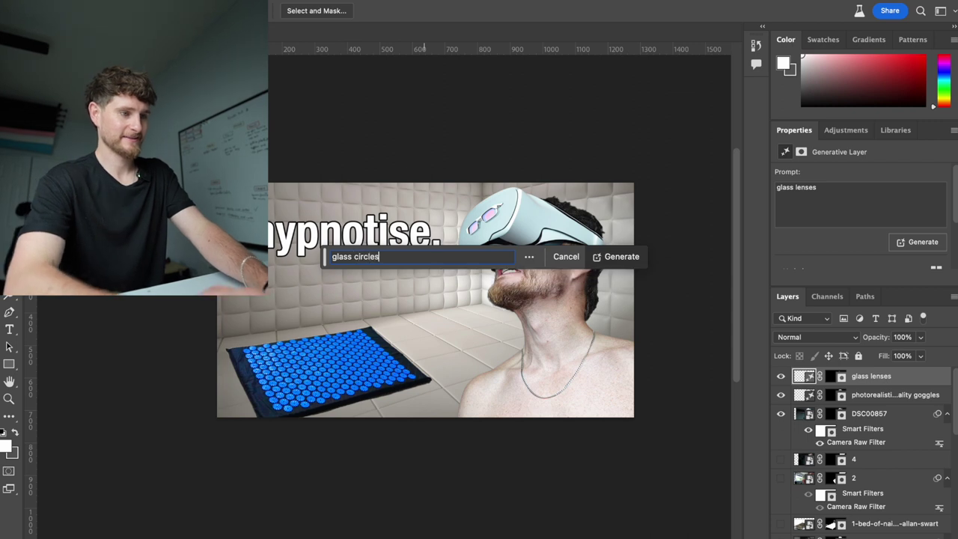
key(Return)
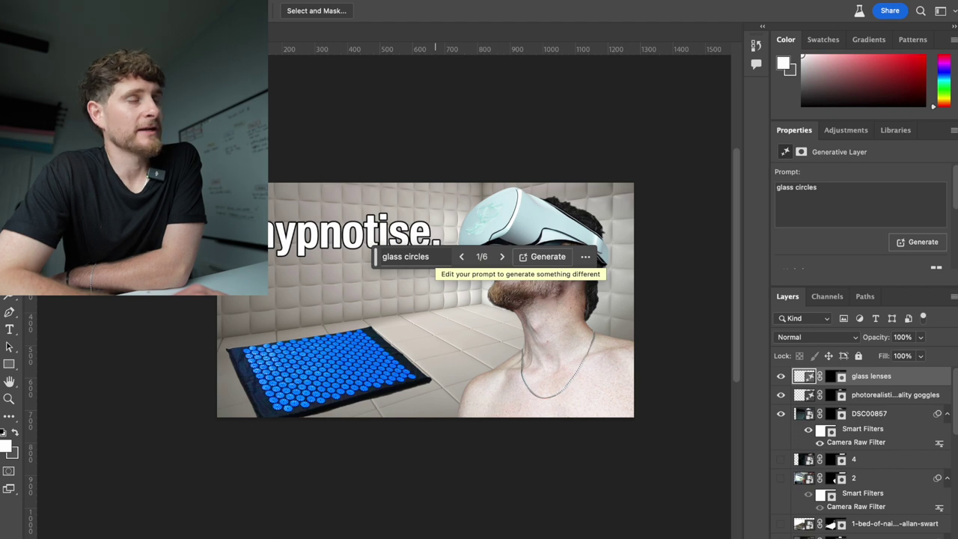
click(502, 257)
click(502, 257)
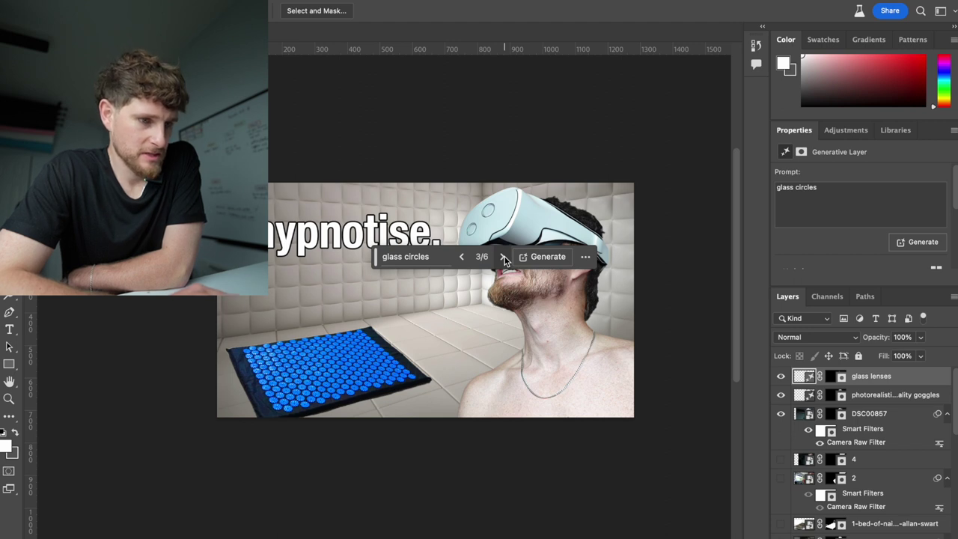
click(917, 384)
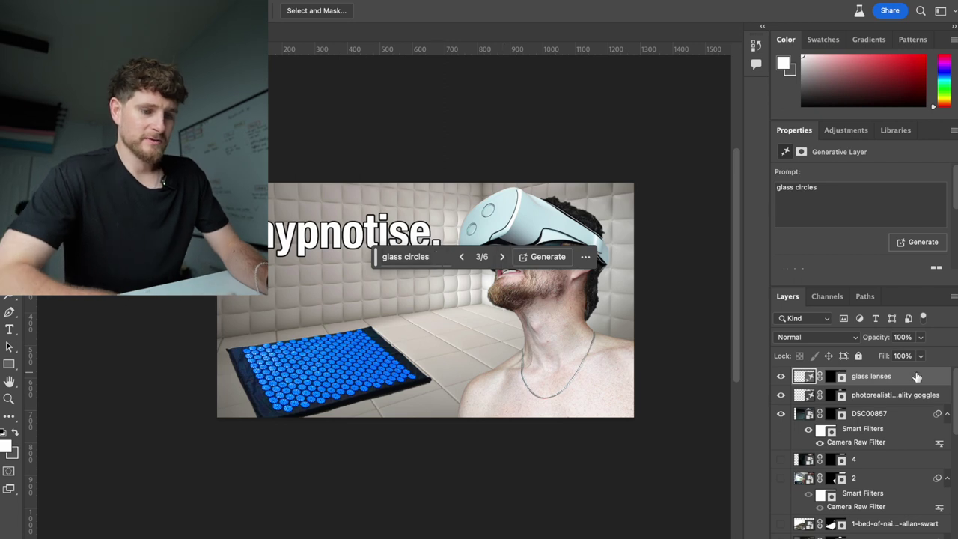
key(Delete)
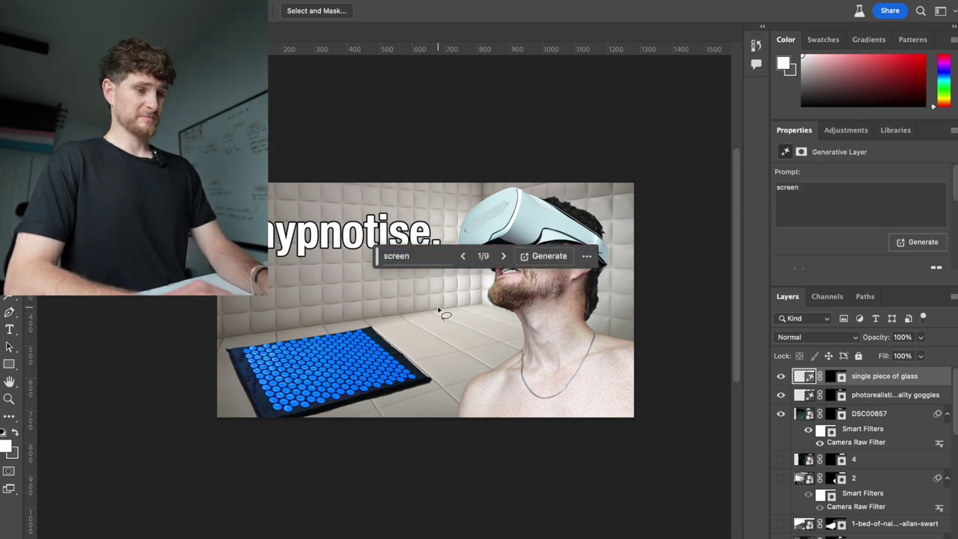
Review the "screen" variations on the goggles' front, then generate new ones with the prompt "3 small camera lenses".
click(502, 256)
click(502, 255)
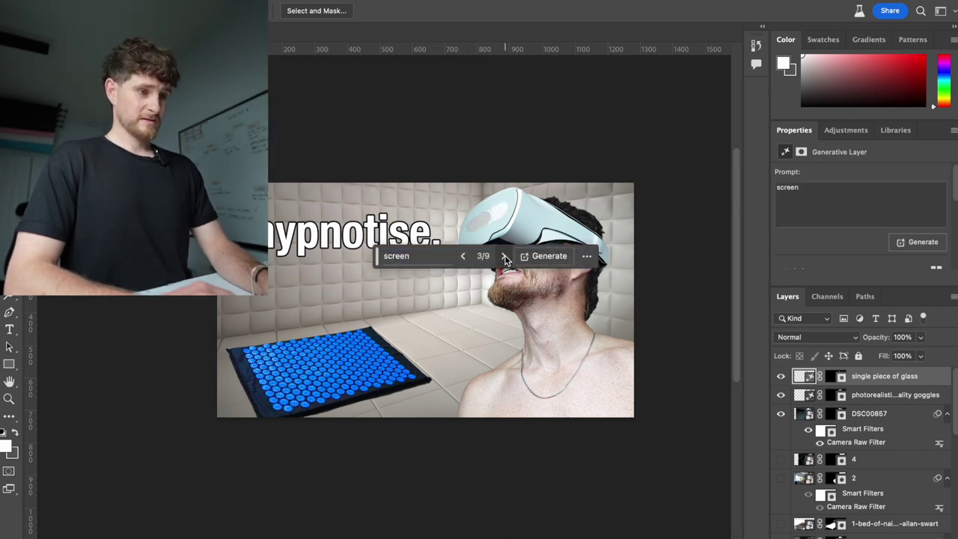
click(505, 256)
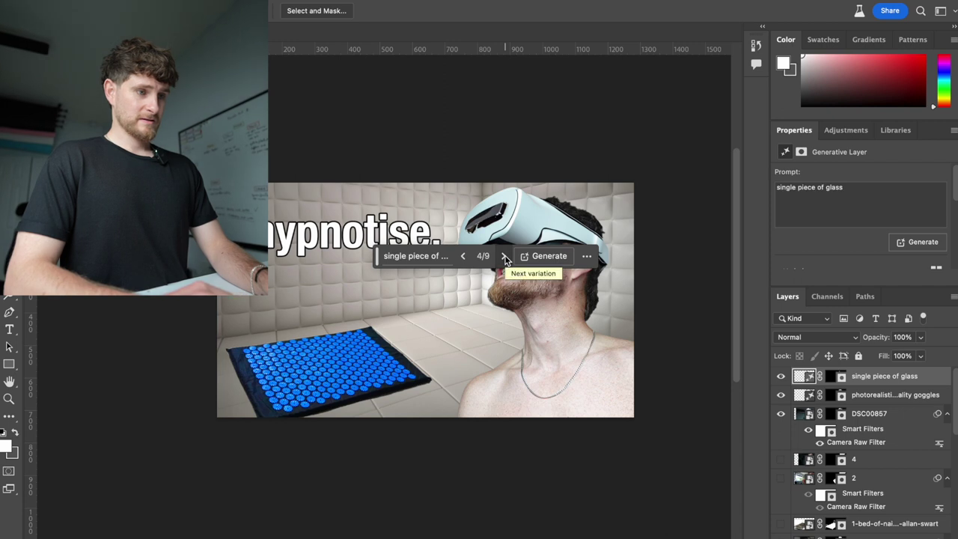
click(463, 256)
click(417, 255)
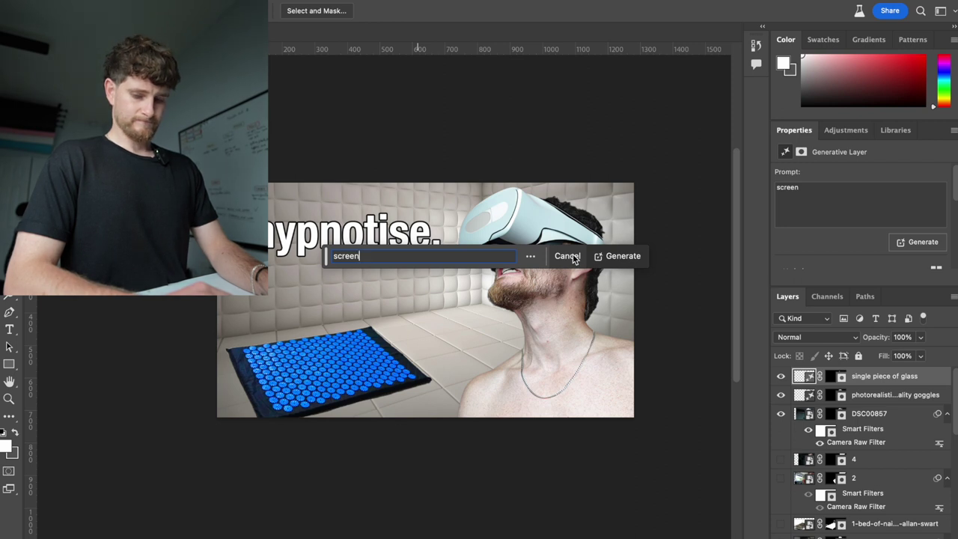
drag(371, 258, 301, 258)
text(3 small camera lenses)
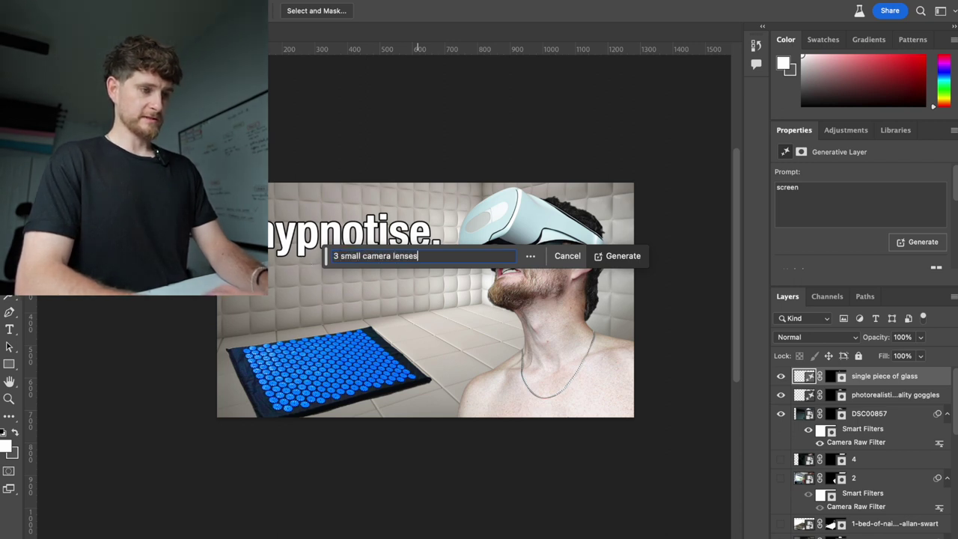
key(Return)
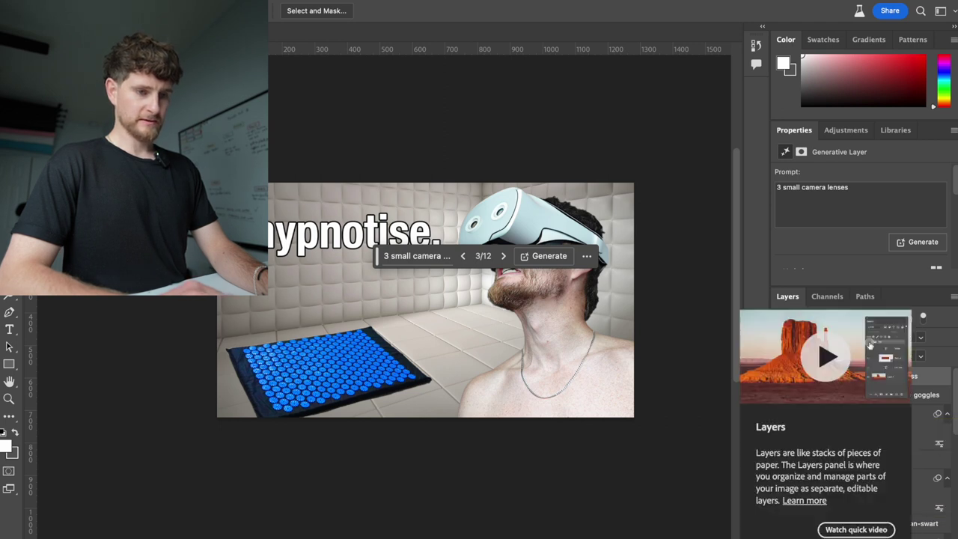
Add a new empty layer above the lenses and set the brush's foreground colour to light blue.
key(ctrl+shift+alt+n)
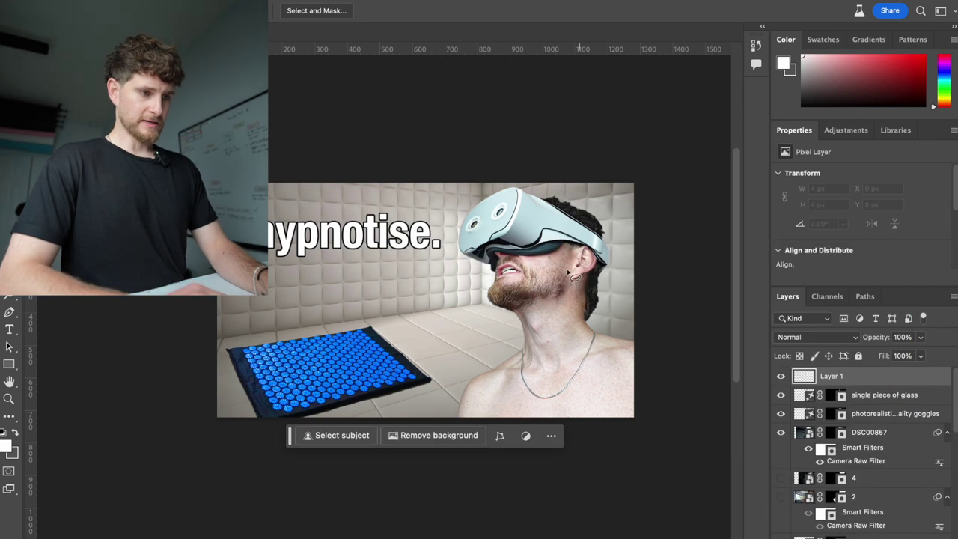
key(b)
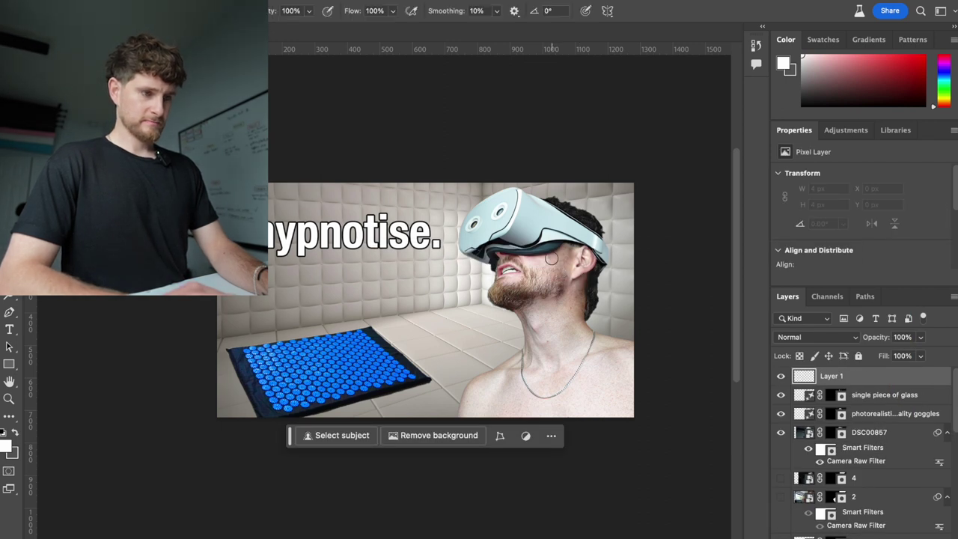
click(15, 434)
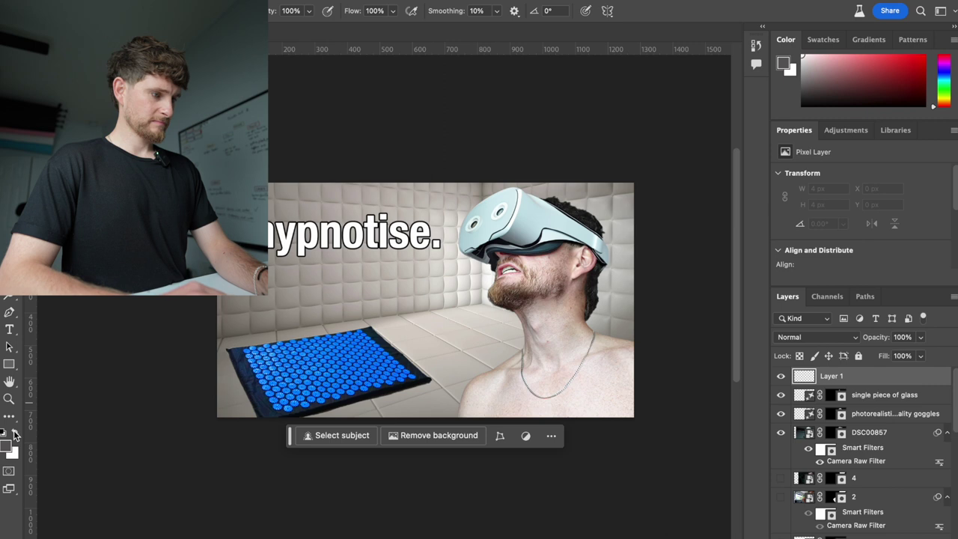
click(3, 432)
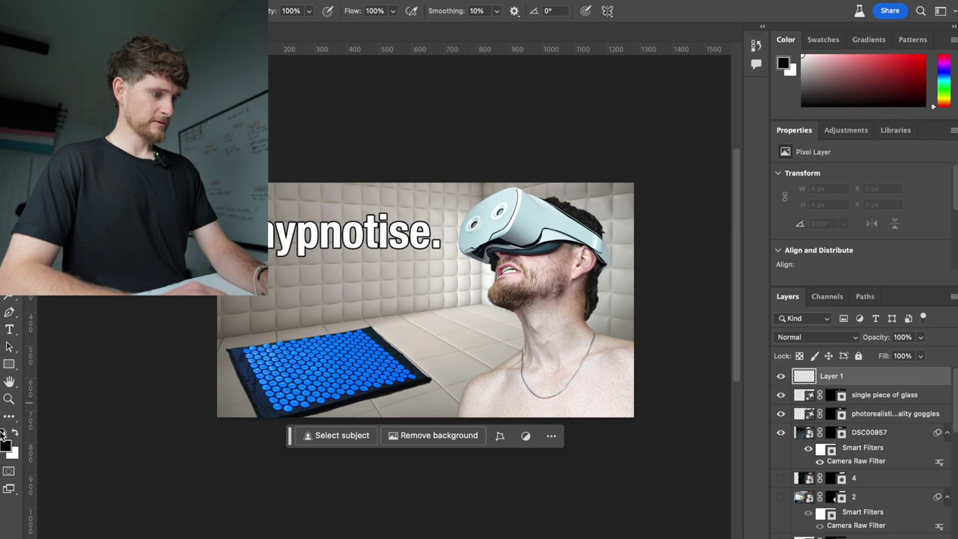
click(5, 445)
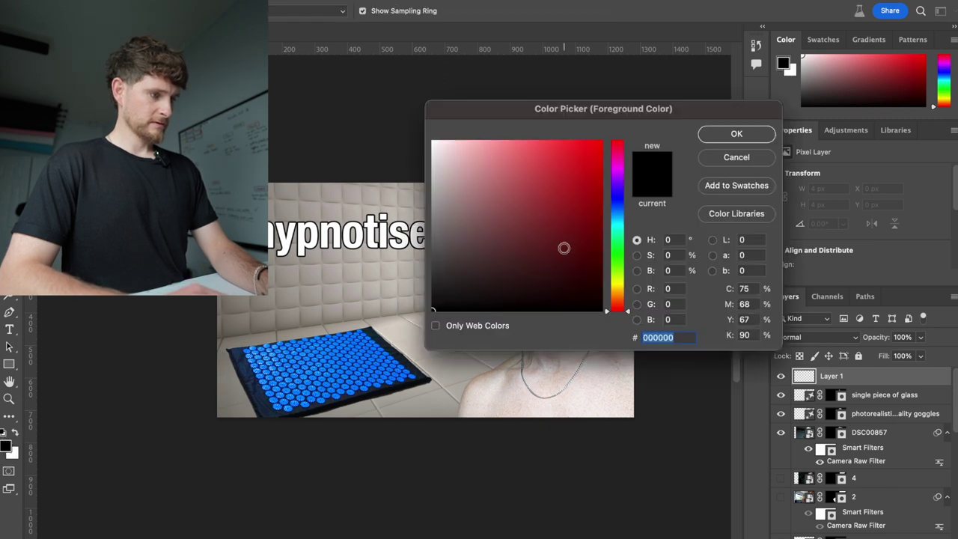
drag(616, 208, 613, 209)
drag(587, 161, 601, 141)
drag(615, 206, 616, 219)
drag(589, 152, 537, 131)
click(736, 133)
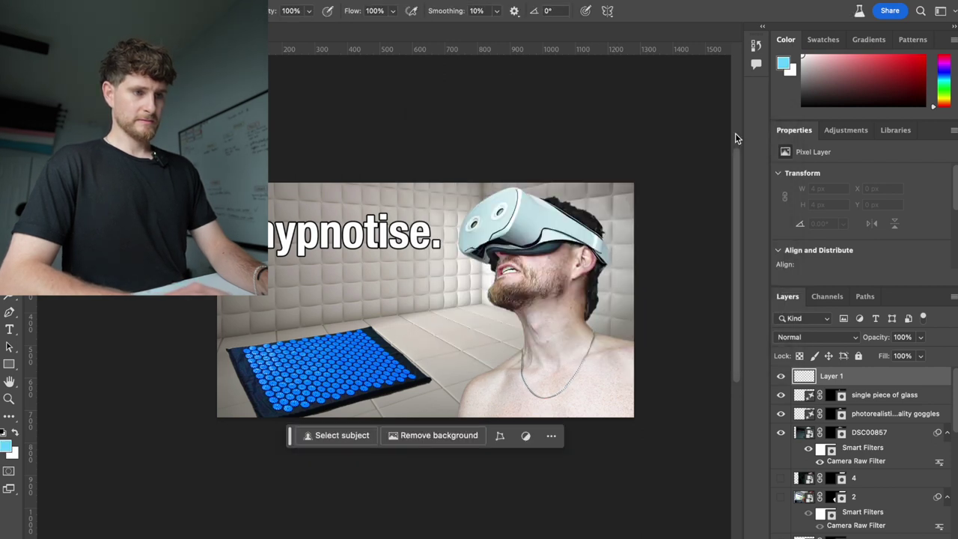
Try a full-opacity light-blue brush stroke under the goggles' lower edge and undo it.
scroll(551, 247, up, 5)
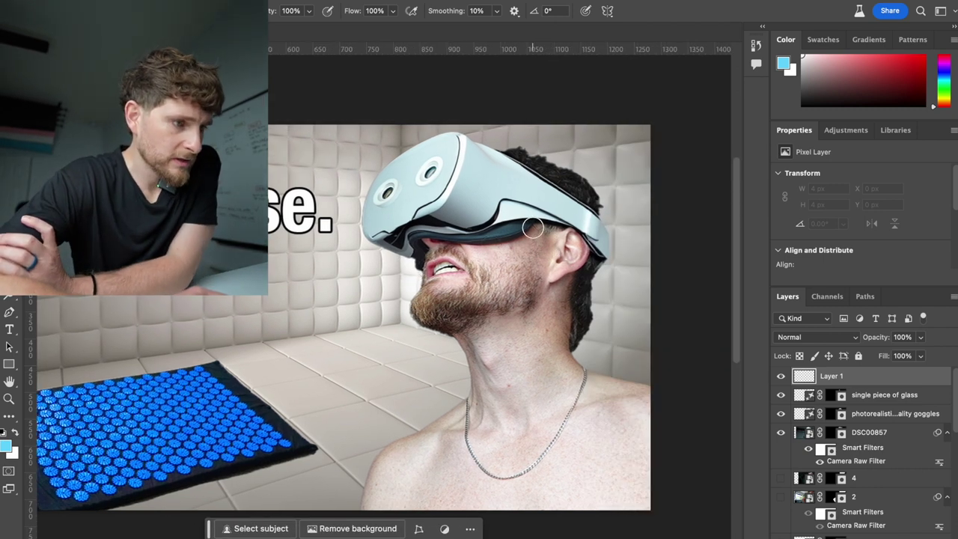
drag(532, 227, 500, 243)
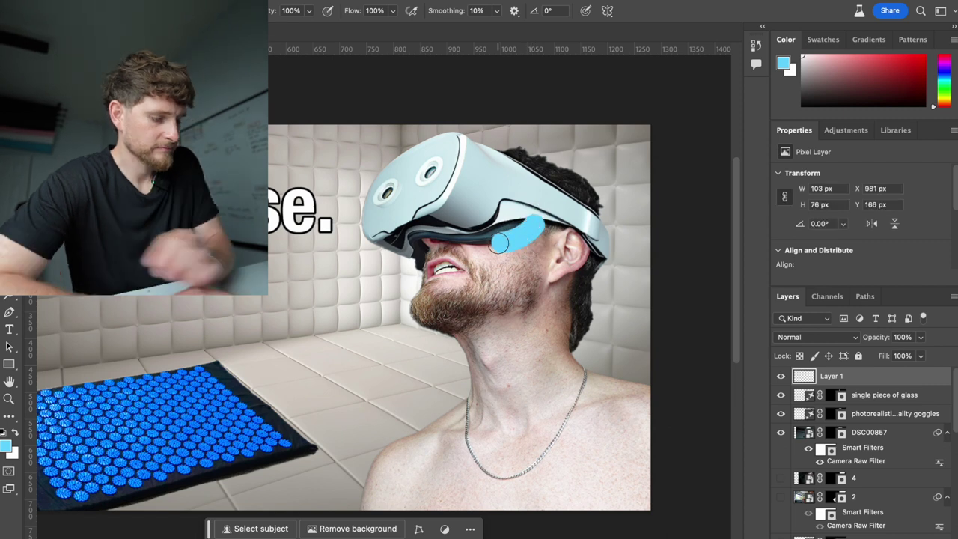
key(super+z)
Set the brush opacity to 9% and try a light-blue stroke along the face below the goggles.
key(7)
key(3)
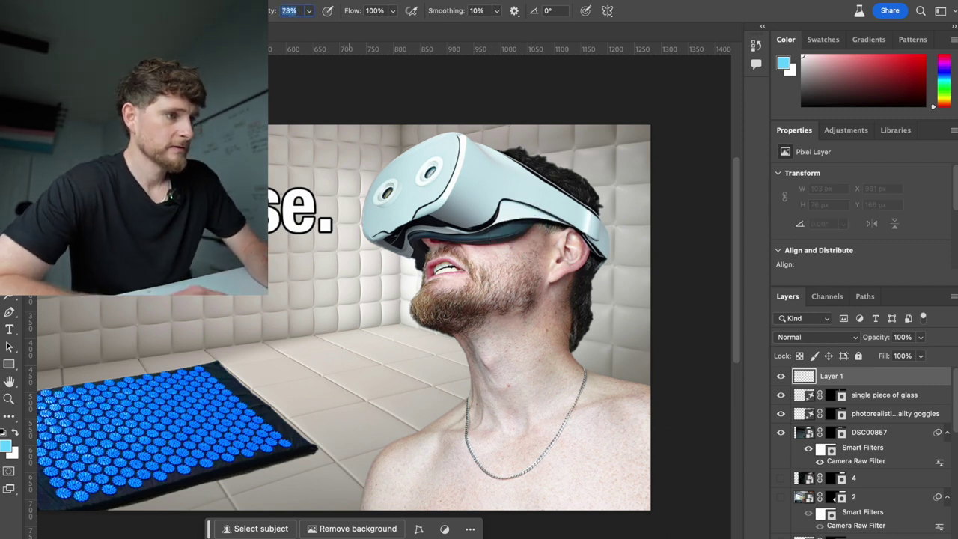
text(9)
key(Return)
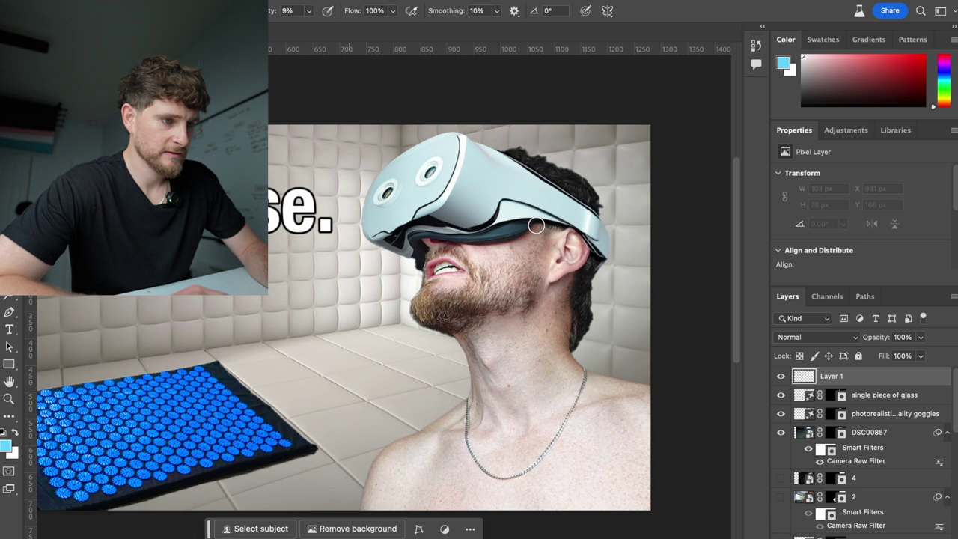
key(bracketright)
key(bracketright)
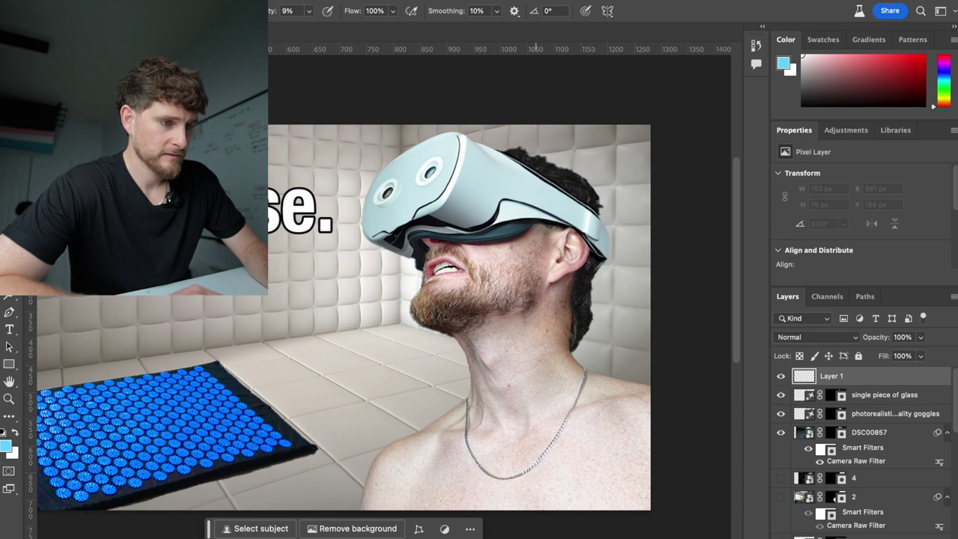
drag(502, 239, 441, 240)
Set the brush opacity to 24% and paint a light-blue glow about 265 × 125 px across the face beneath the goggles.
key(2)
key(4)
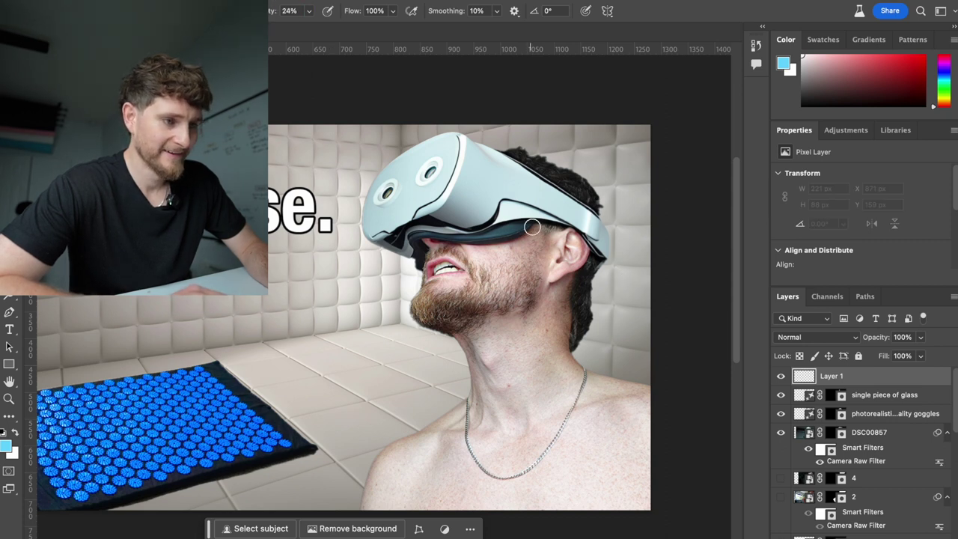
mouse_move(506, 244)
mouse_down()
mouse_move(427, 238)
mouse_move(436, 244)
mouse_move(422, 266)
mouse_up()
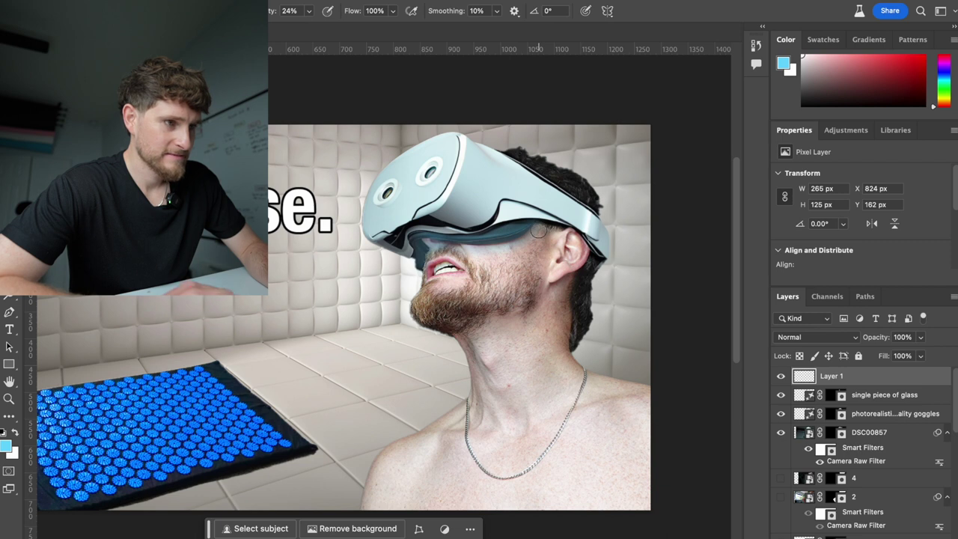
click(513, 0)
text(glow)
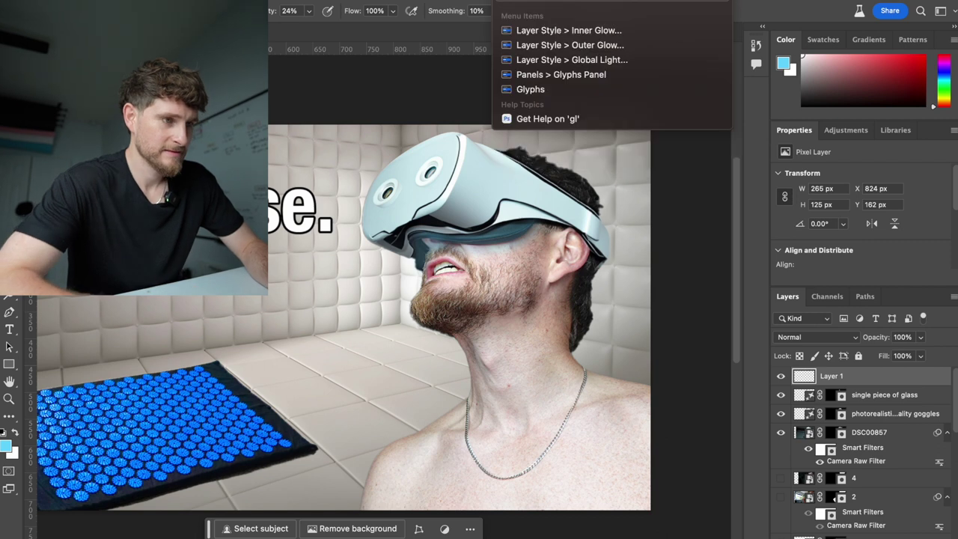
mouse_move(558, 31)
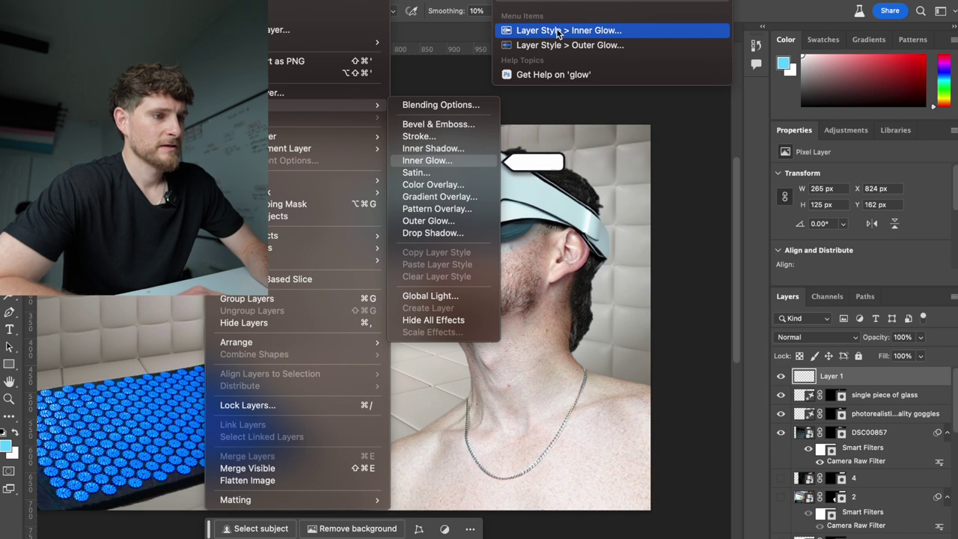
click(908, 365)
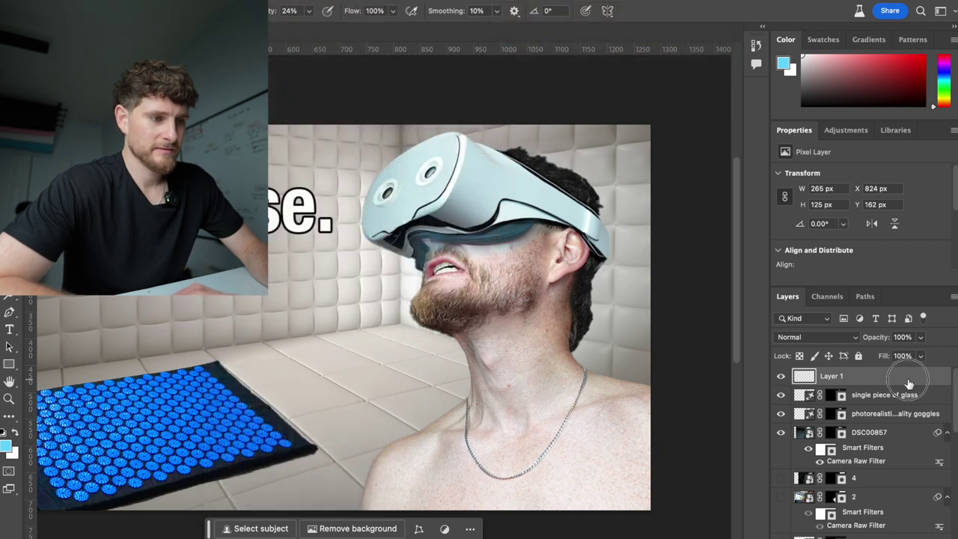
double_click(909, 375)
drag(450, 26, 582, 37)
click(568, 182)
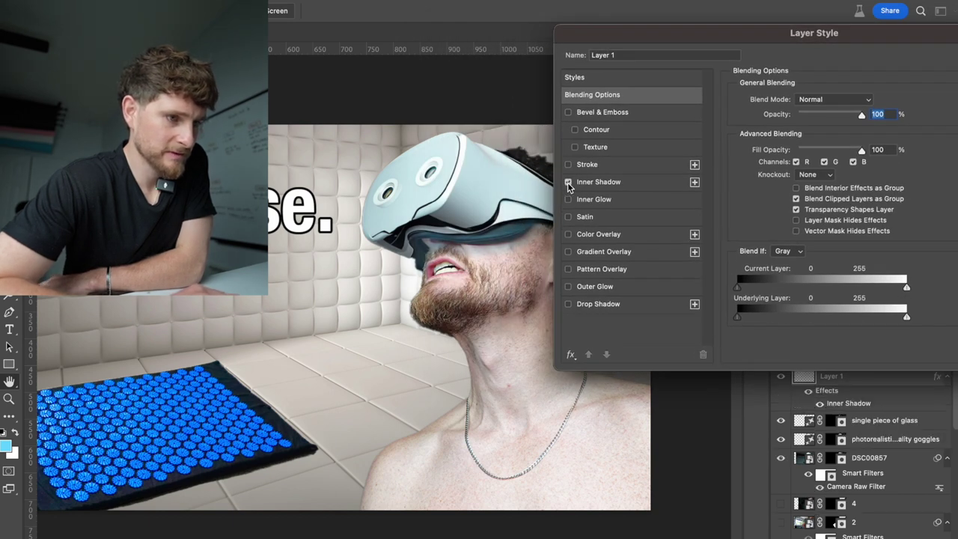
click(624, 183)
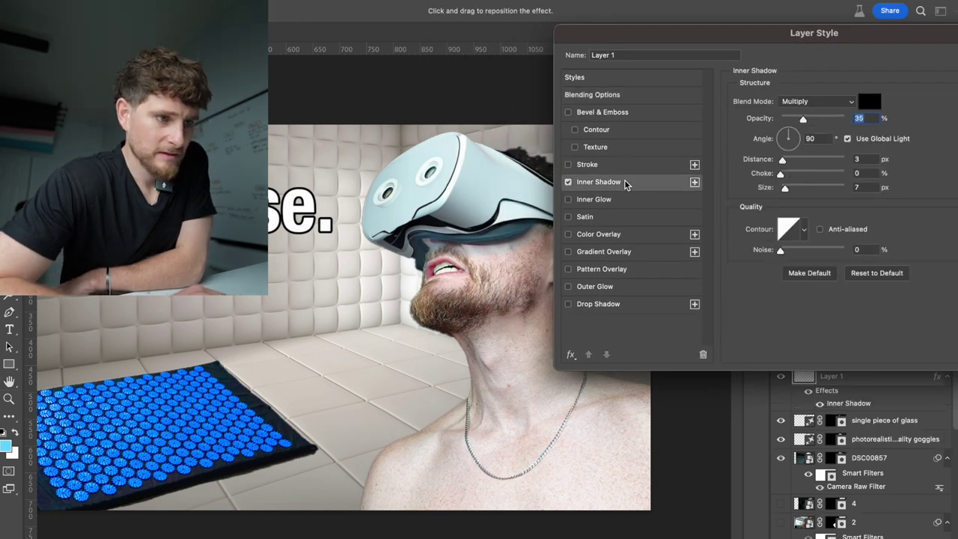
click(568, 200)
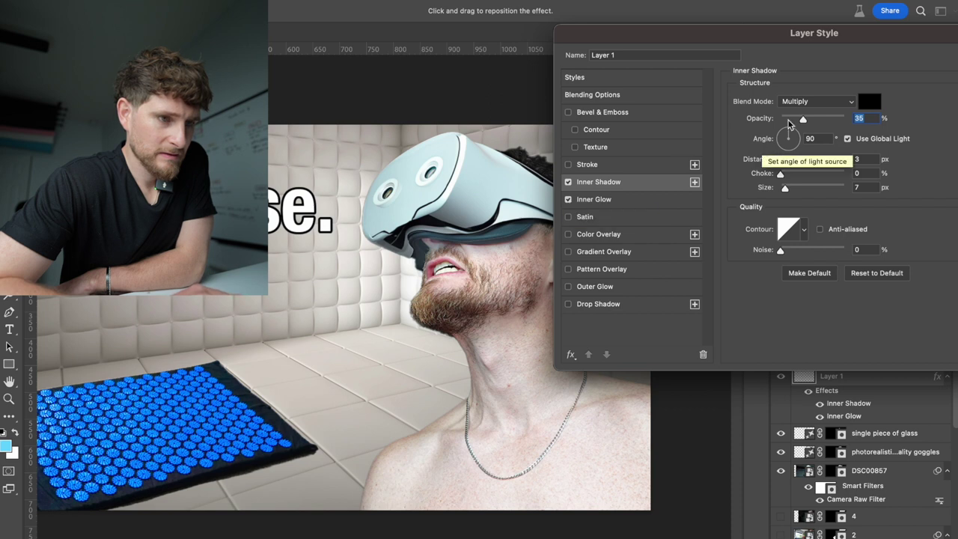
drag(802, 119, 752, 122)
drag(782, 160, 831, 163)
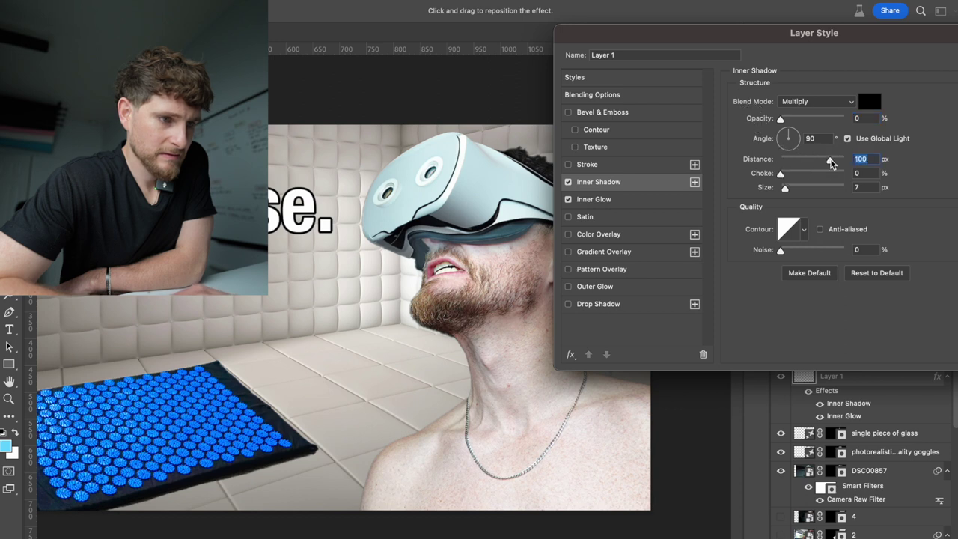
drag(810, 34, 522, 68)
click(729, 118)
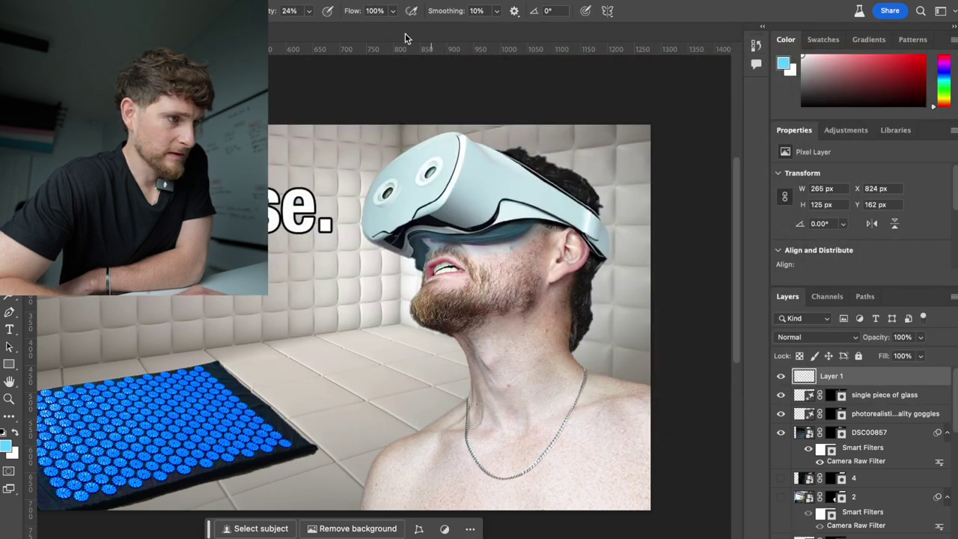
Set the brush opacity to 36% and try light-blue and white strokes over the glow beneath the goggles.
drag(272, 12, 293, 12)
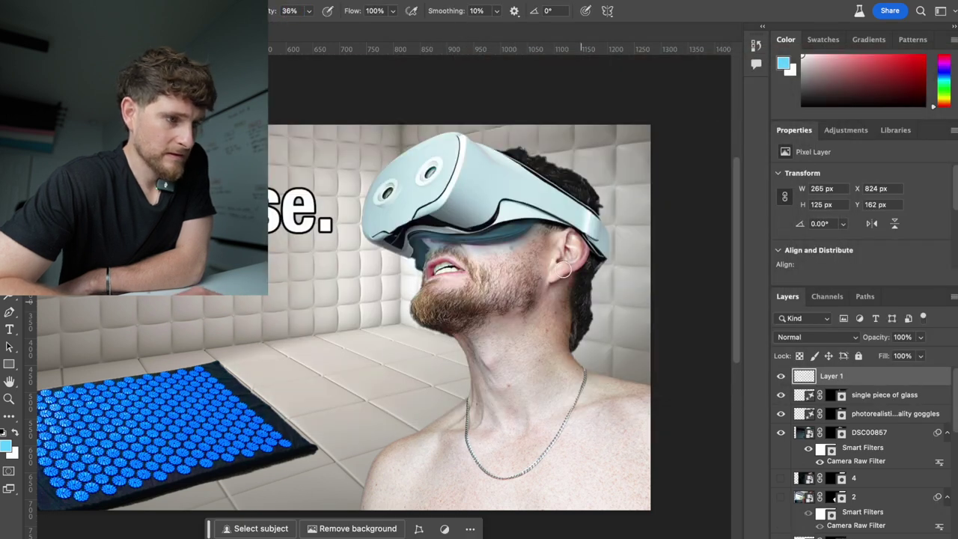
drag(516, 240, 422, 252)
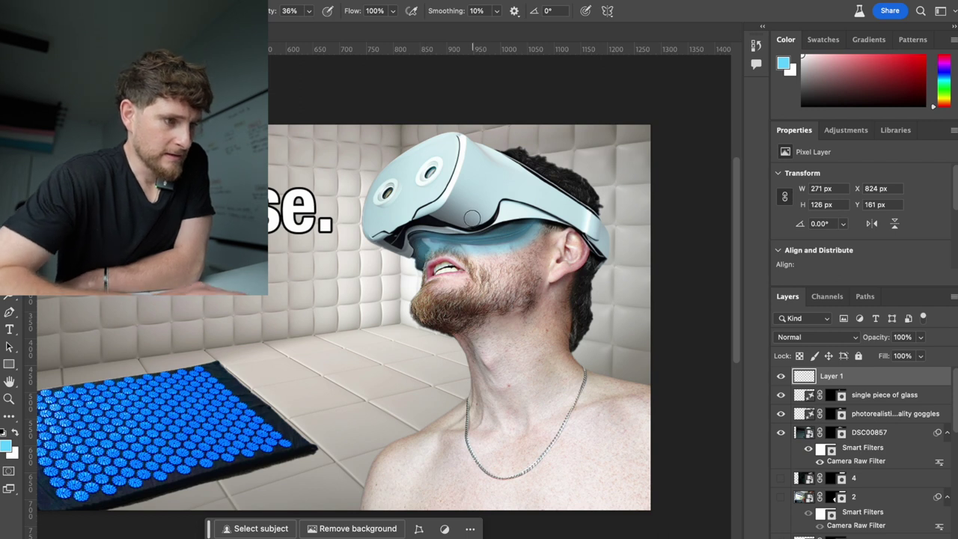
key(x)
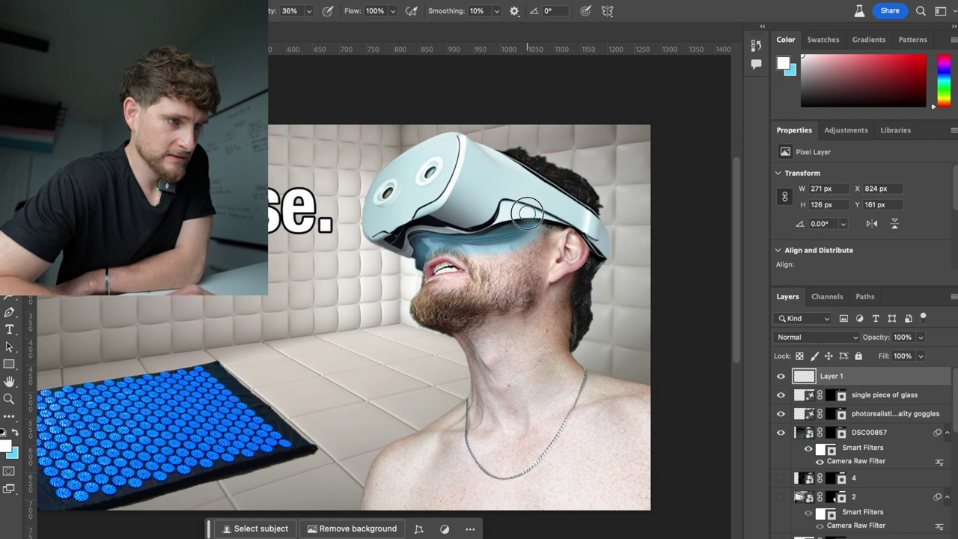
drag(513, 232, 435, 234)
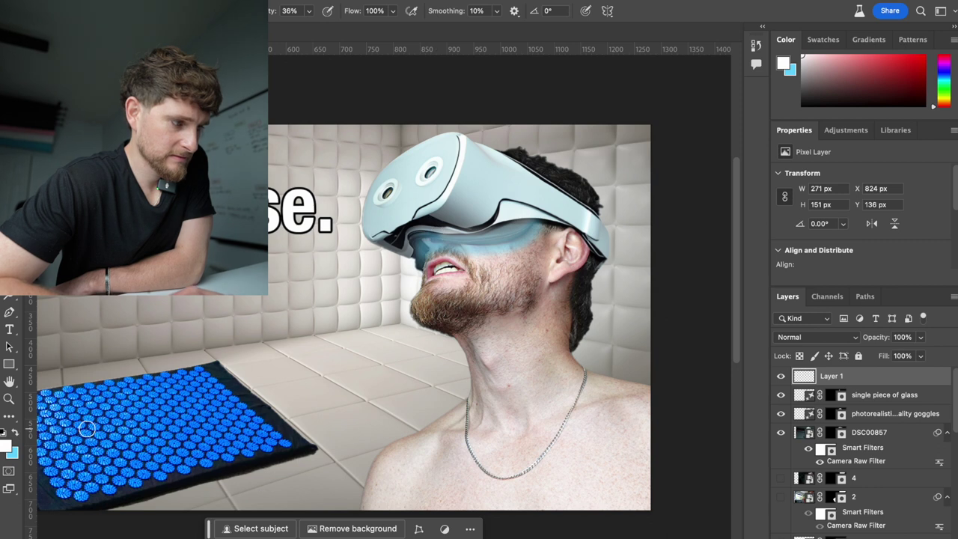
Reset the brush colours to default, make white the foreground colour, and try white strokes across the goggles' edge, strap and hair.
click(16, 434)
click(16, 434)
click(4, 433)
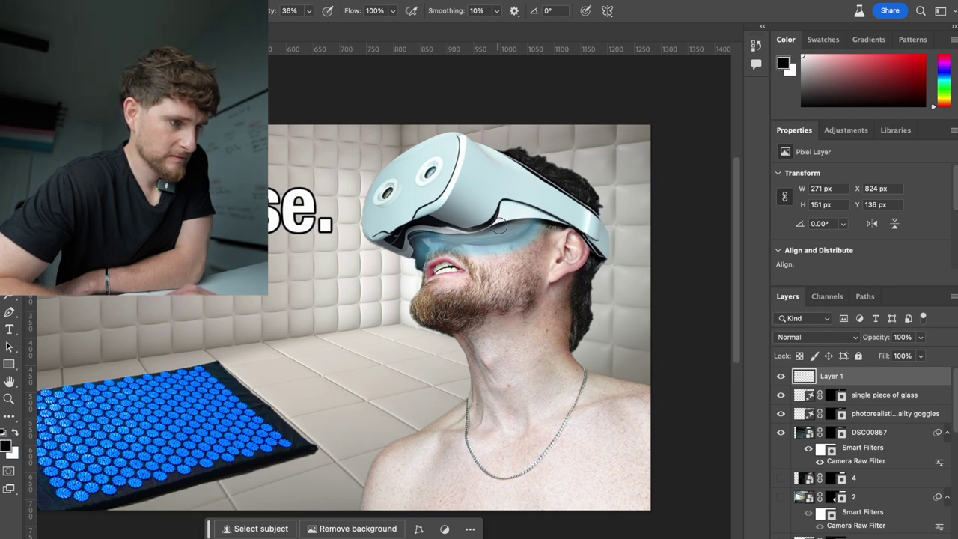
scroll(500, 225, right, 1)
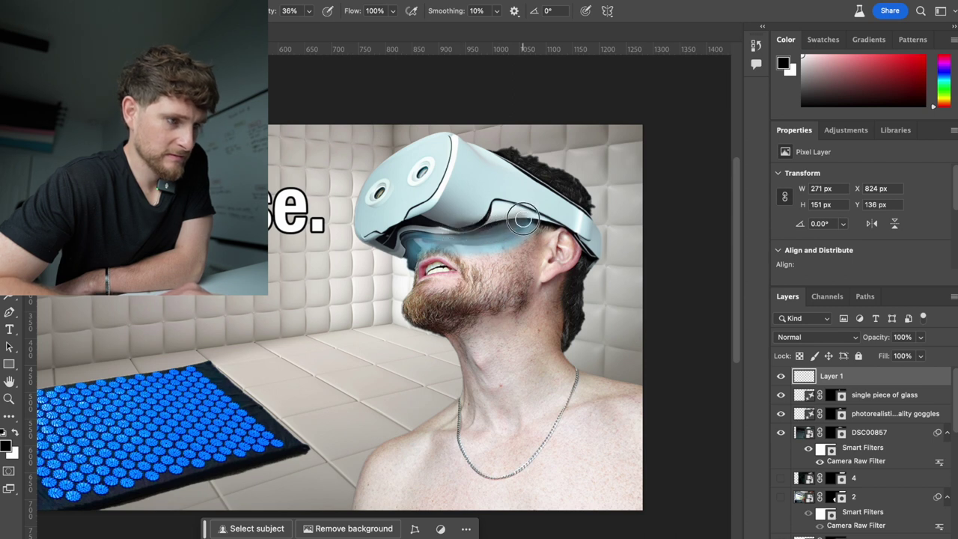
key(x)
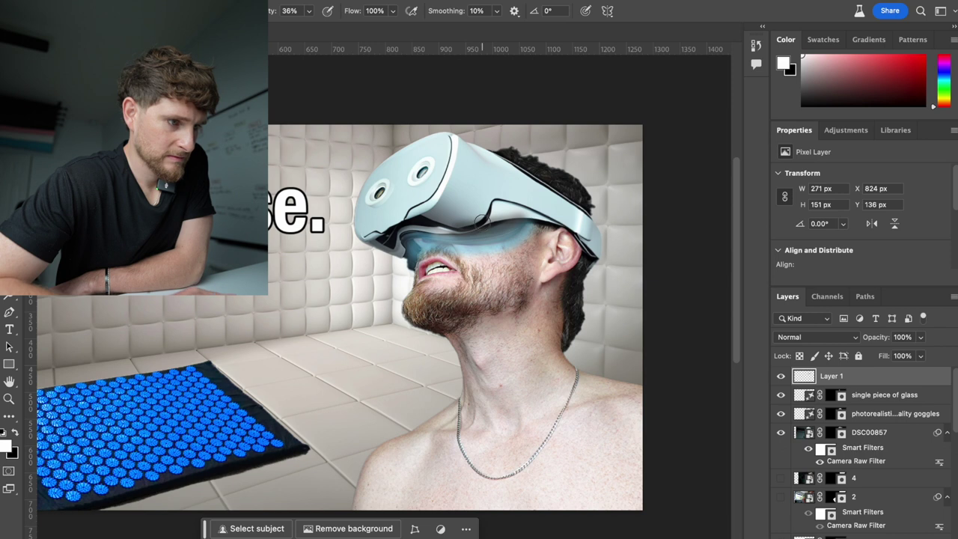
mouse_move(521, 217)
mouse_down()
mouse_move(473, 235)
mouse_move(446, 232)
mouse_move(539, 192)
mouse_move(452, 215)
mouse_move(541, 178)
mouse_move(428, 208)
mouse_up()
mouse_move(474, 146)
mouse_down()
mouse_move(562, 193)
mouse_move(587, 215)
mouse_move(514, 147)
mouse_up()
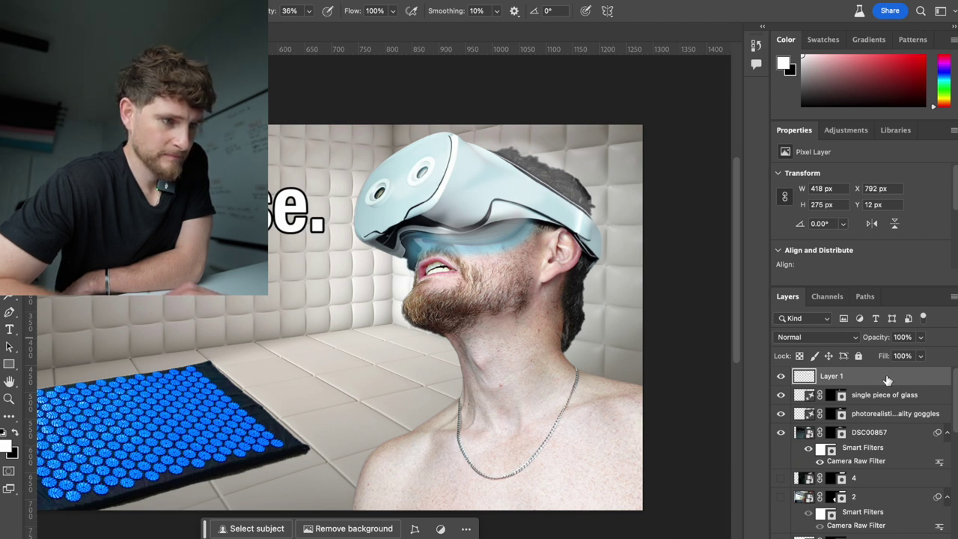
Delete the painted glow layer and select the "single piece of glass" layer.
key(BackSpace)
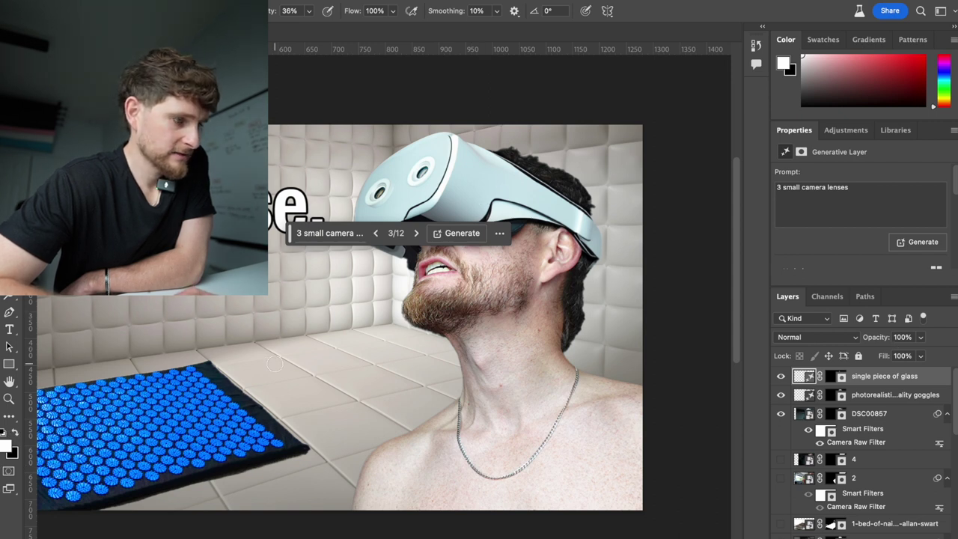
click(894, 382)
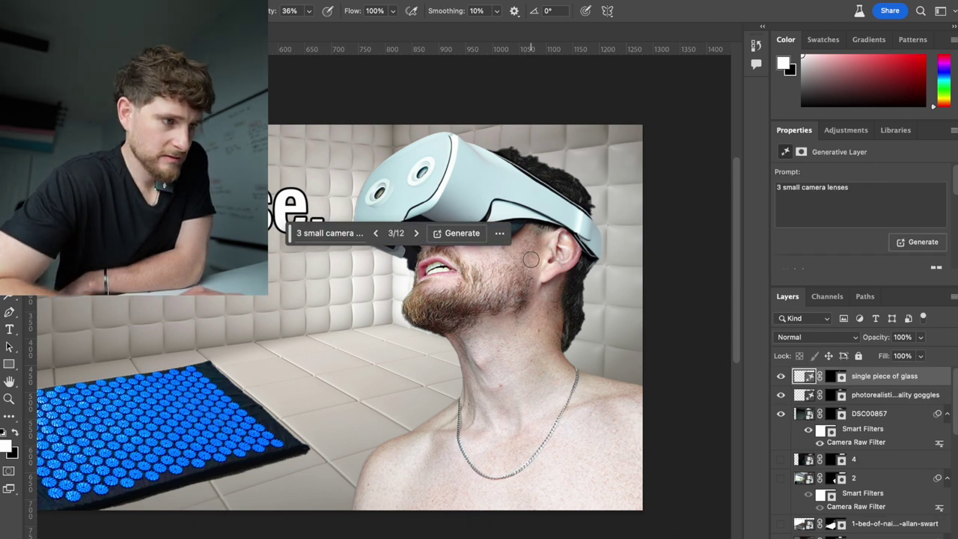
Try a black brush stroke between the goggles' lenses on a new layer and undo it together with the layer.
key(super+shift+alt+n)
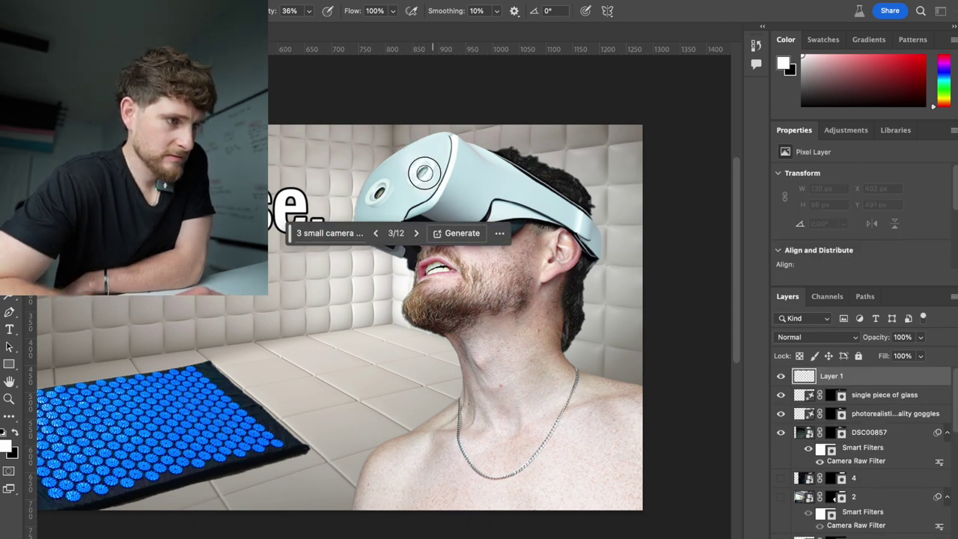
key(super+z)
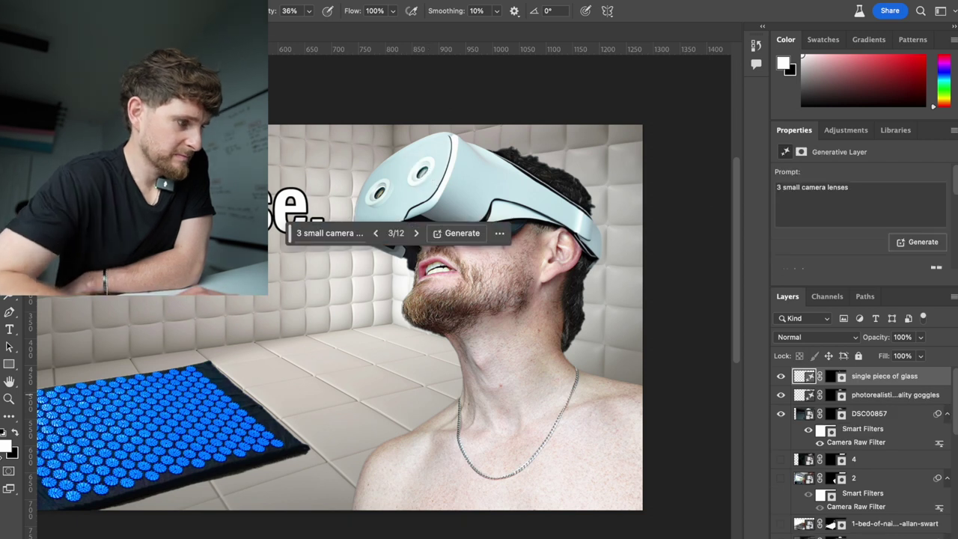
click(13, 434)
key(super+shift+alt+n)
mouse_move(442, 154)
mouse_down()
mouse_move(422, 172)
mouse_move(438, 176)
mouse_up()
key(super+z)
key(super+z)
key(super+z)
key(super+z)
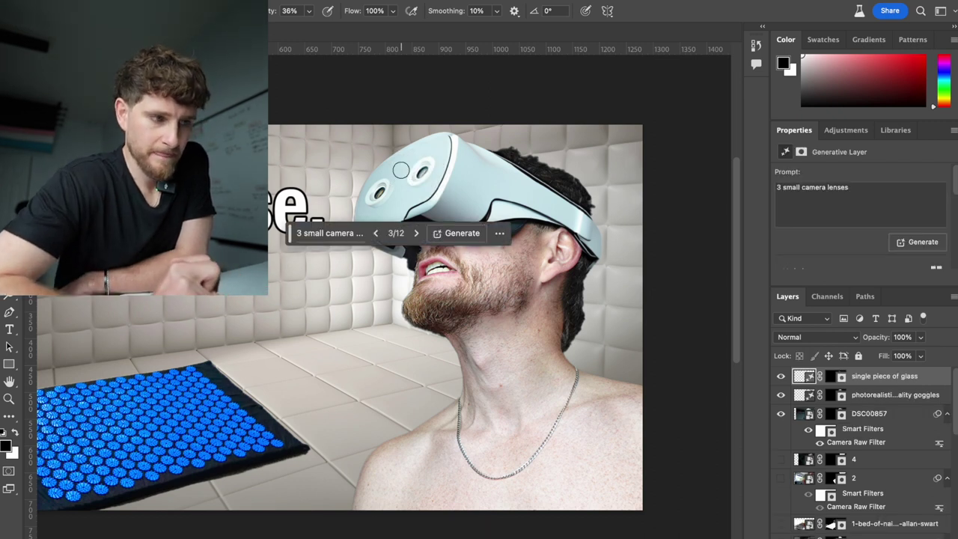
Hide and show the virtual reality goggles layer and the DSC00857 layer to check what each one contains.
click(781, 397)
click(782, 398)
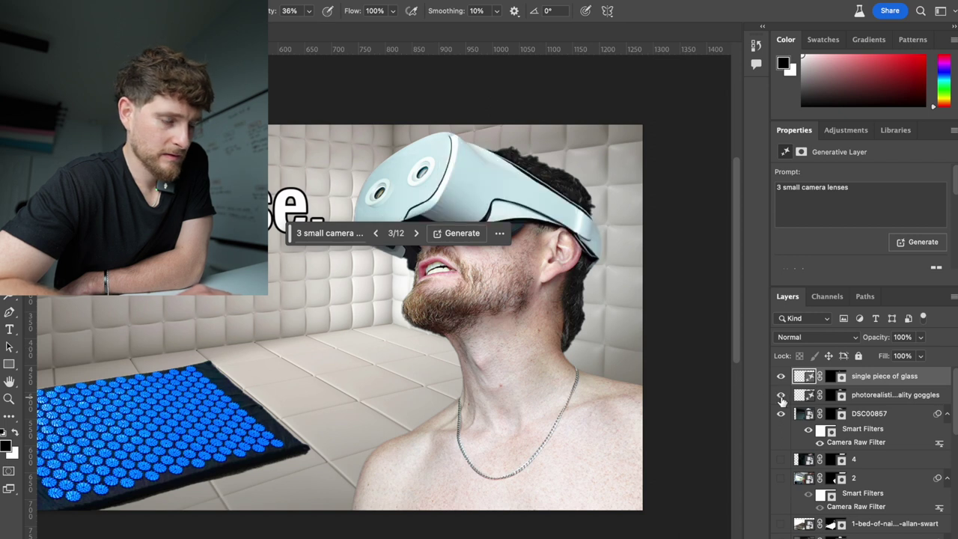
click(781, 414)
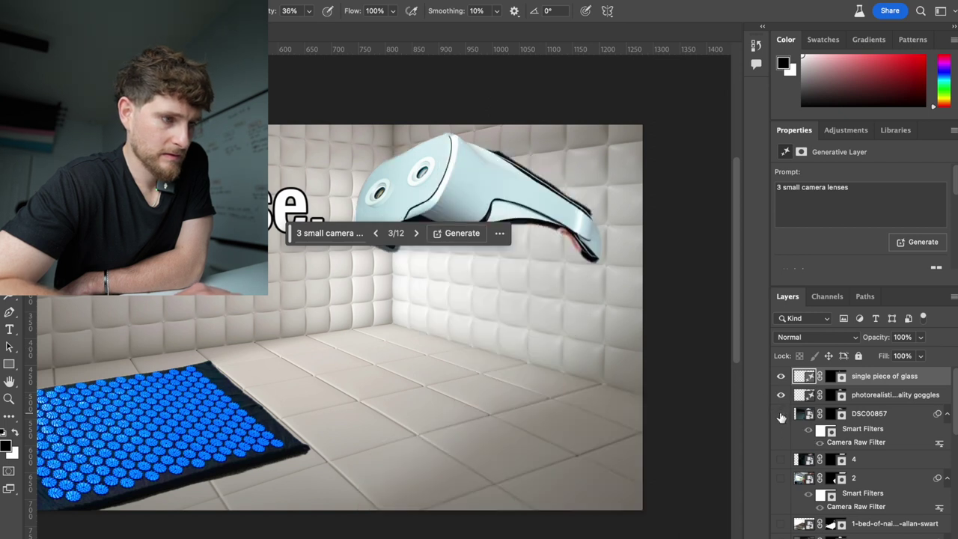
click(780, 413)
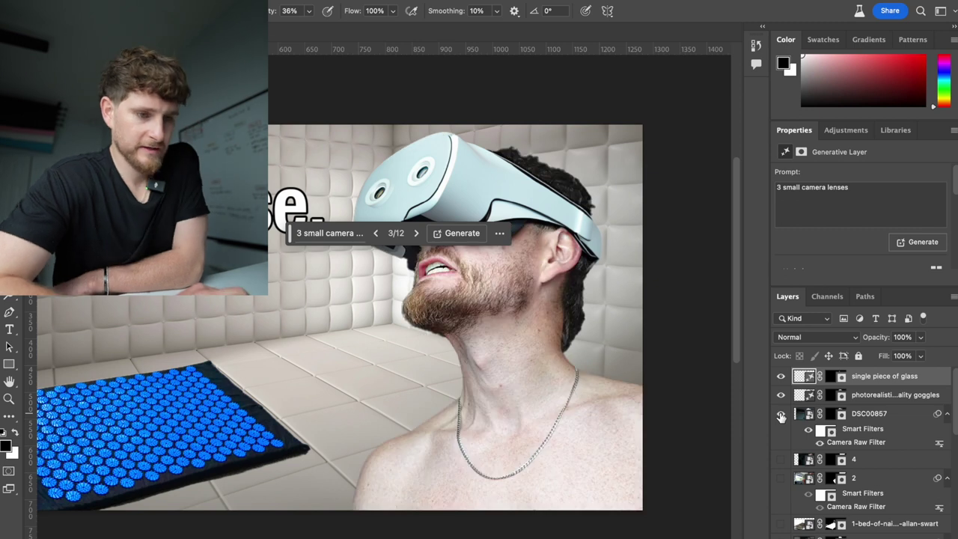
Duplicate the DSC00857 portrait layer.
click(900, 416)
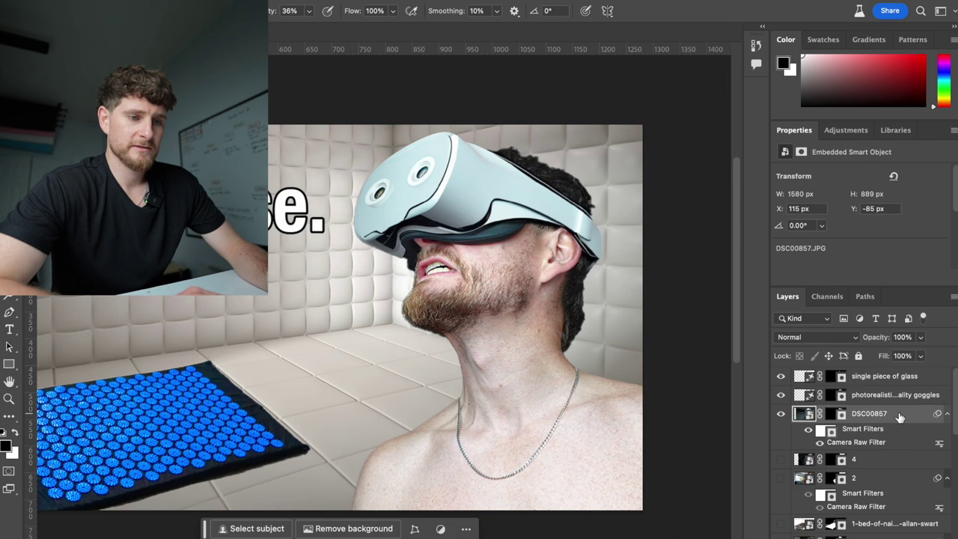
right_click(899, 416)
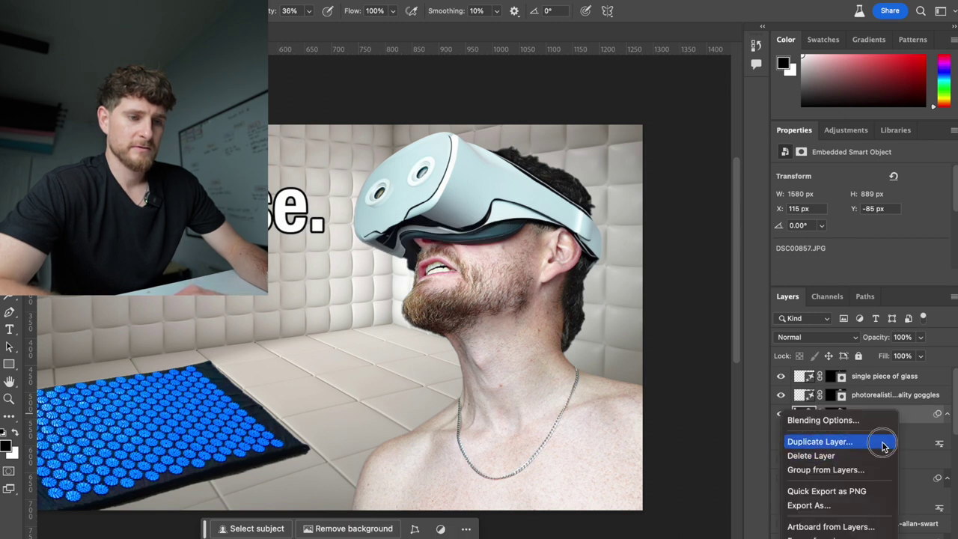
click(883, 442)
click(602, 233)
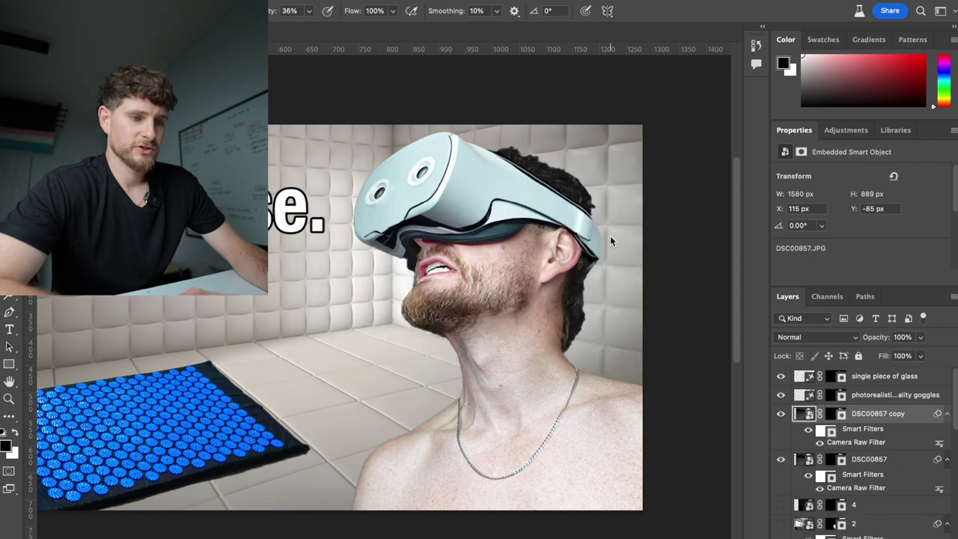
Add an empty layer between the two DSC00857 layers and set the foreground colour to light blue 56dcf9.
click(895, 462)
key(super+shift+alt+n)
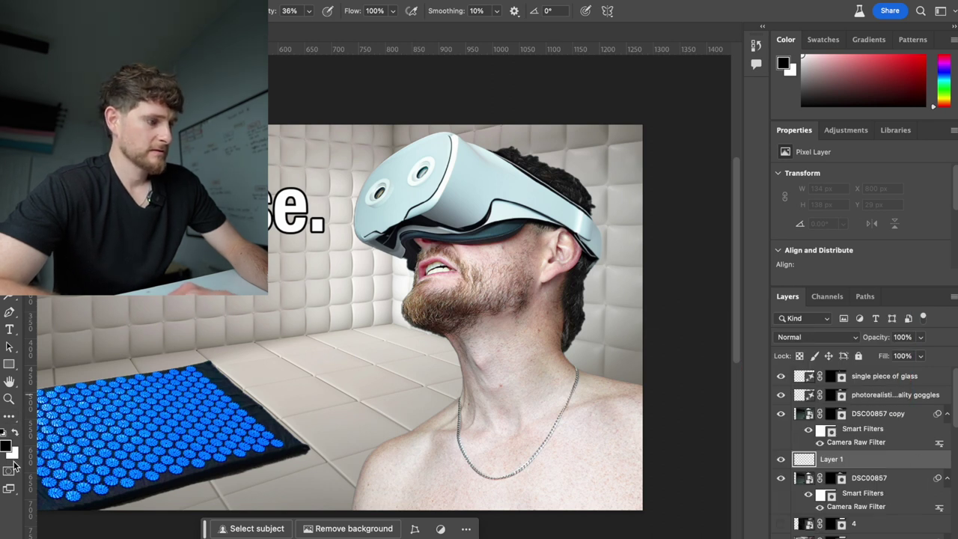
click(16, 435)
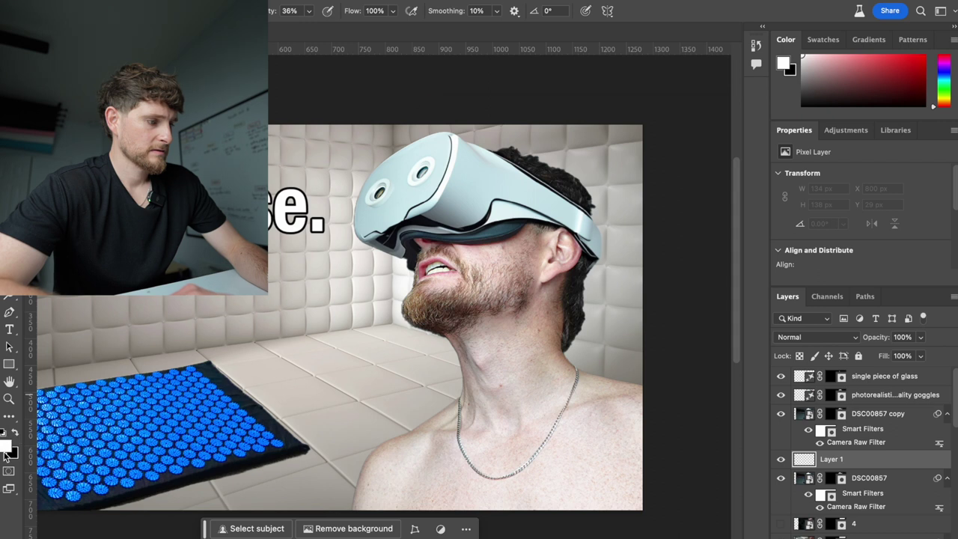
click(7, 449)
click(616, 221)
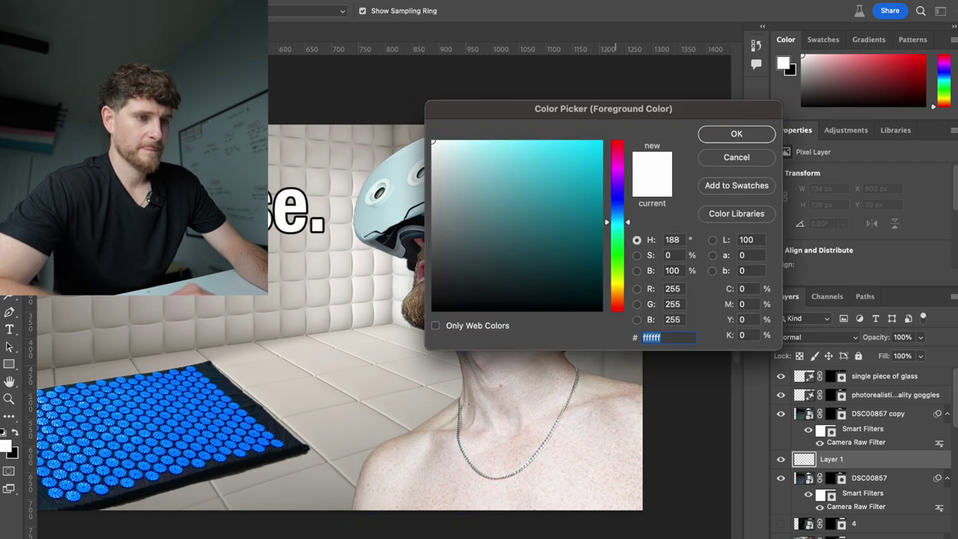
click(523, 145)
drag(522, 146, 544, 145)
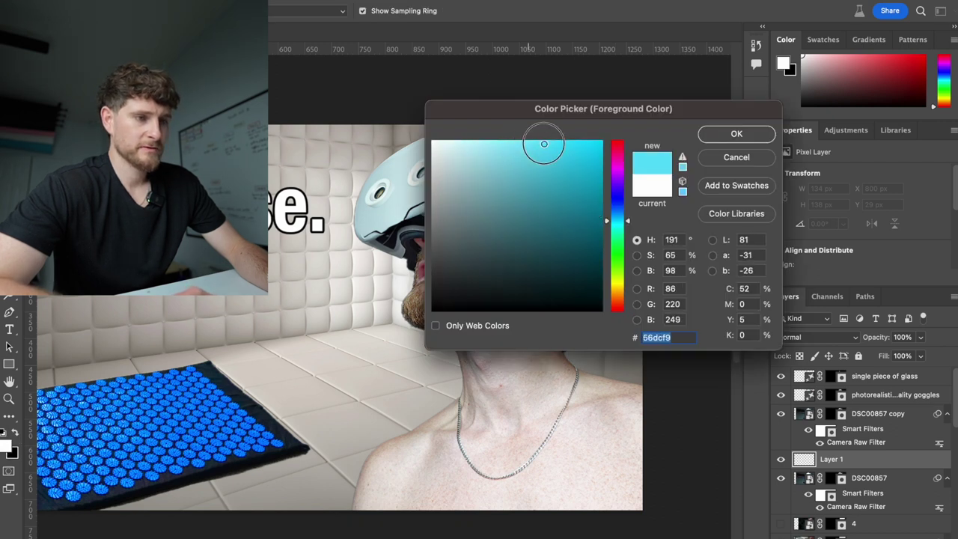
click(733, 136)
Set the brush opacity to 49% and paint a light-blue area about 274 × 118 px beneath the goggles on the new layer.
drag(271, 11, 281, 11)
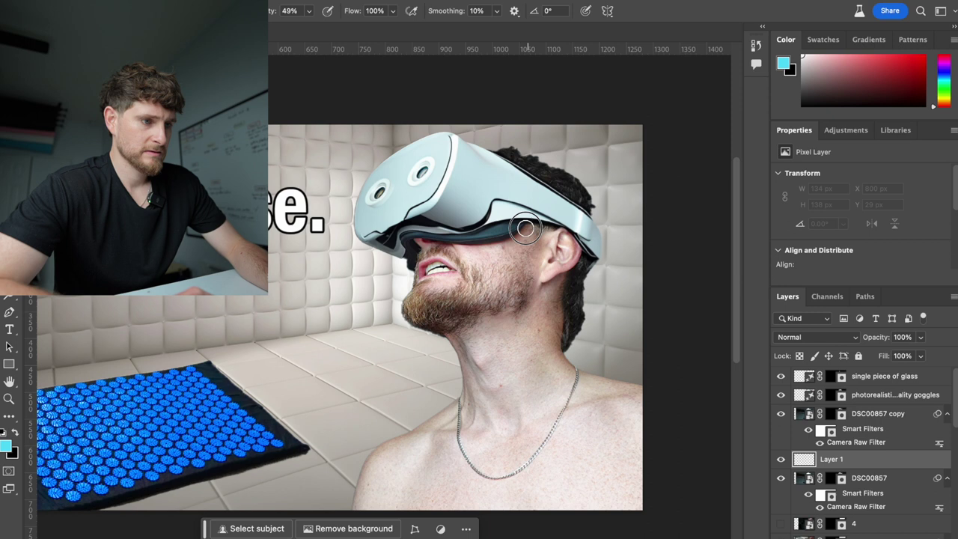
mouse_move(439, 241)
mouse_down()
mouse_move(423, 239)
mouse_move(414, 254)
mouse_up()
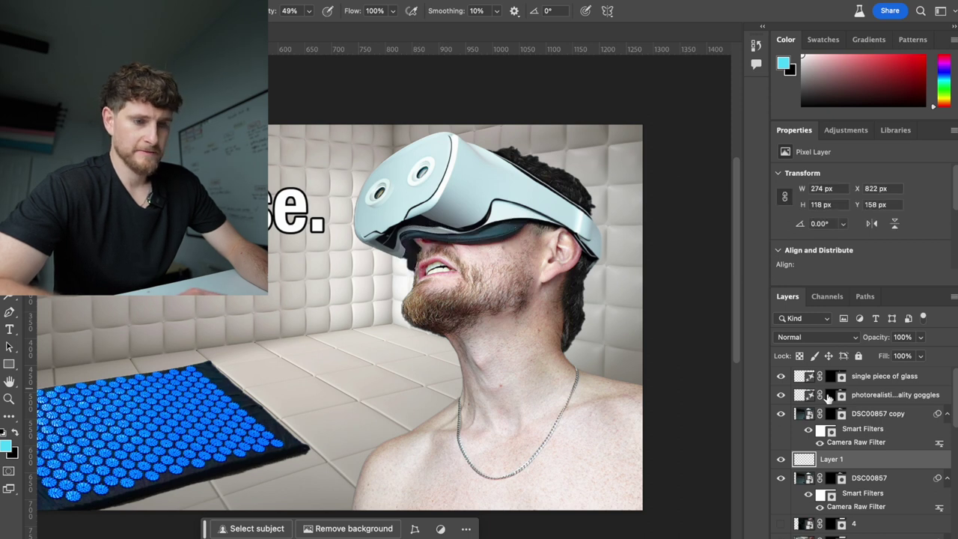
Add a new layer above the DSC00857 copy and paint a black shadow about 297 × 149 px across the face beneath the goggles.
click(911, 417)
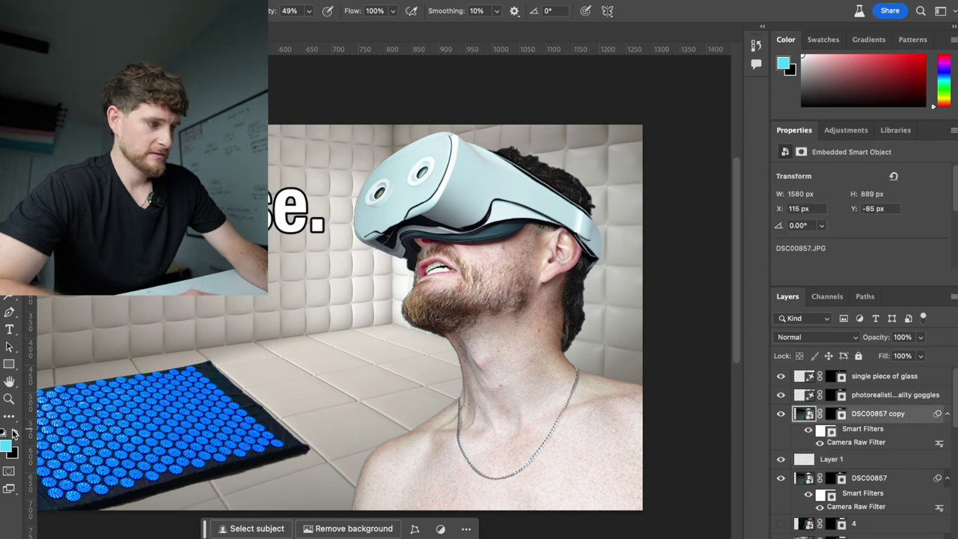
key(x)
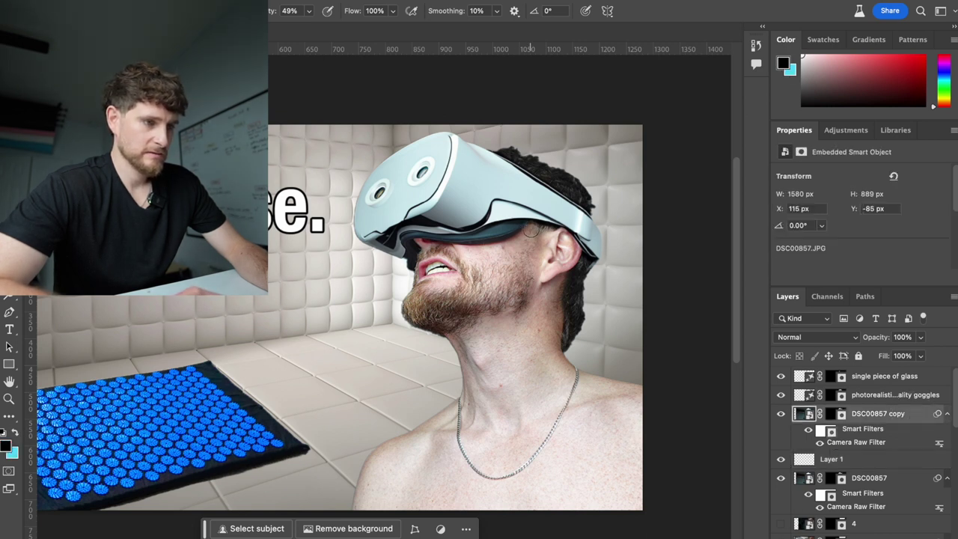
key(ctrl+shift+alt+n)
mouse_move(475, 254)
mouse_down()
mouse_move(418, 244)
mouse_move(414, 275)
mouse_move(437, 250)
mouse_move(419, 246)
mouse_move(477, 257)
mouse_move(542, 232)
mouse_up()
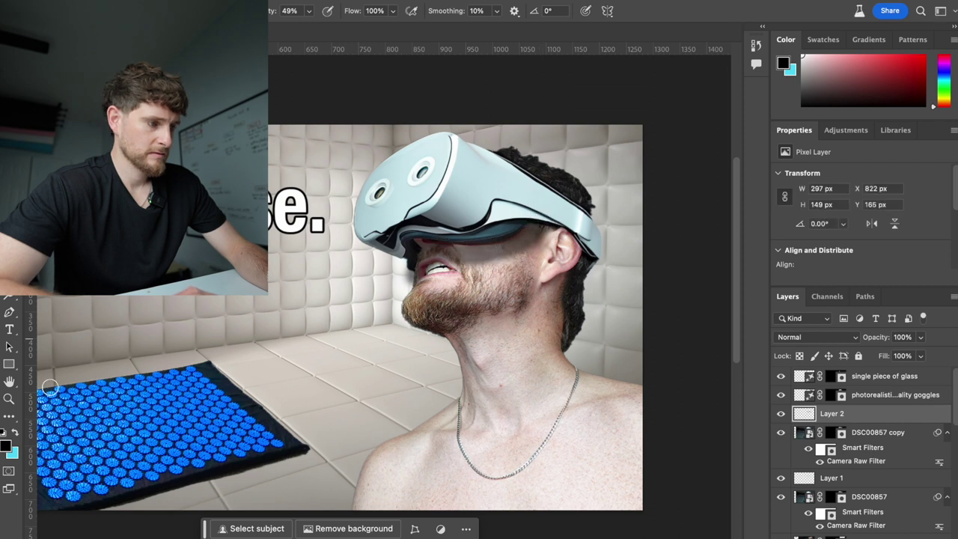
Set the foreground colour to white and delete the black shadow layer.
click(14, 432)
click(10, 445)
drag(454, 160, 425, 133)
click(736, 133)
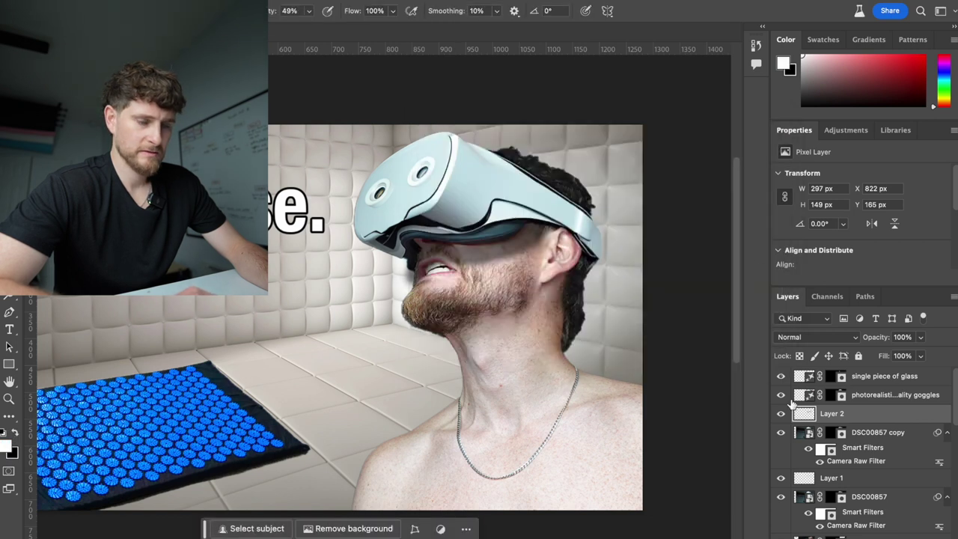
key(Delete)
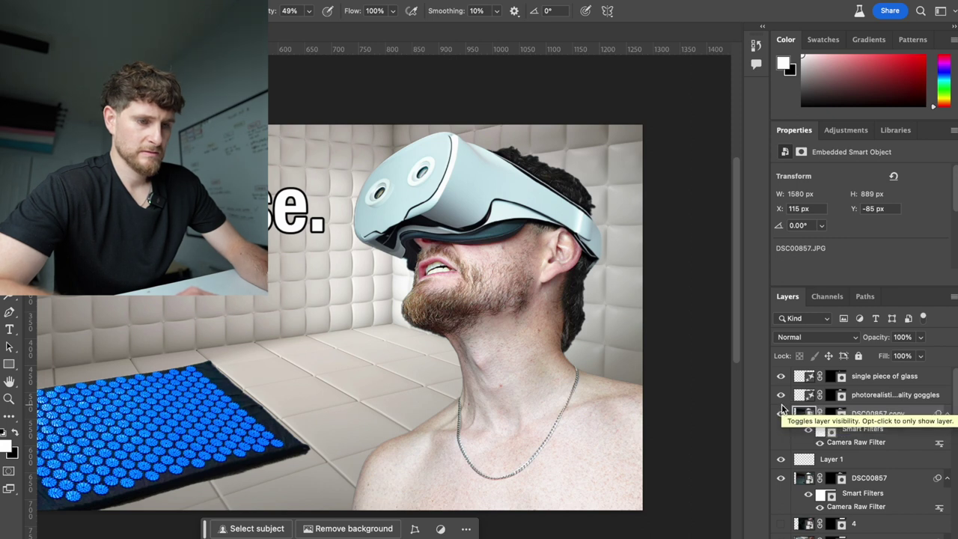
Select the layer mask of DSC00857 copy and hide the original DSC00857 layer.
click(781, 414)
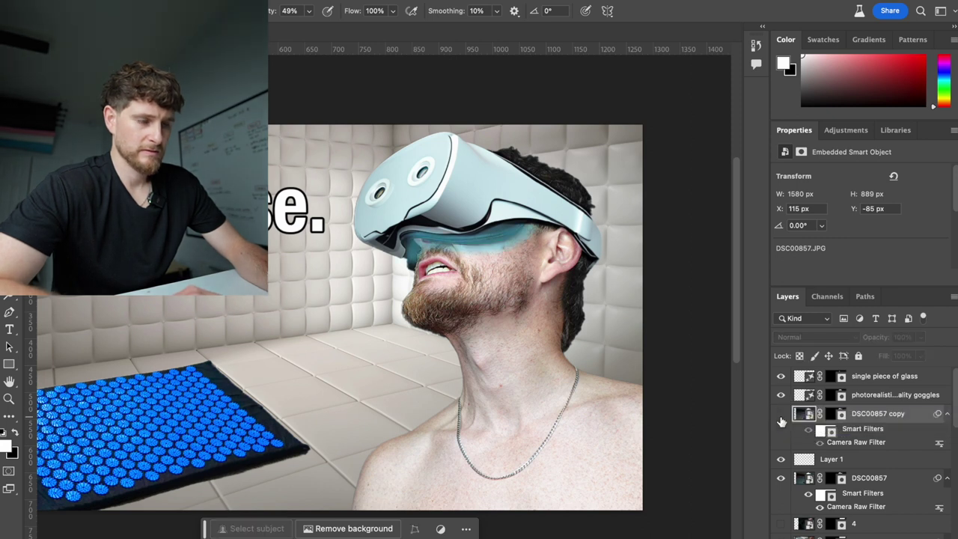
click(780, 416)
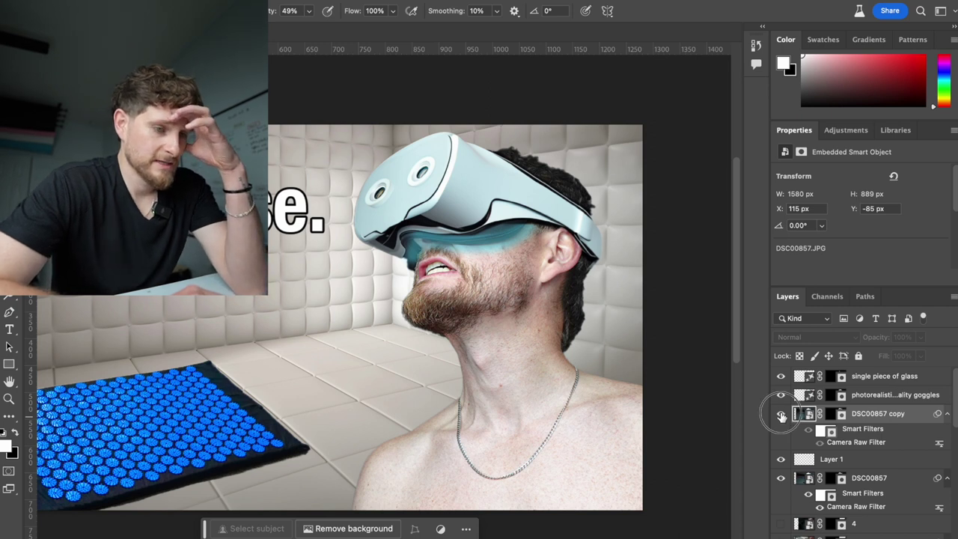
click(839, 414)
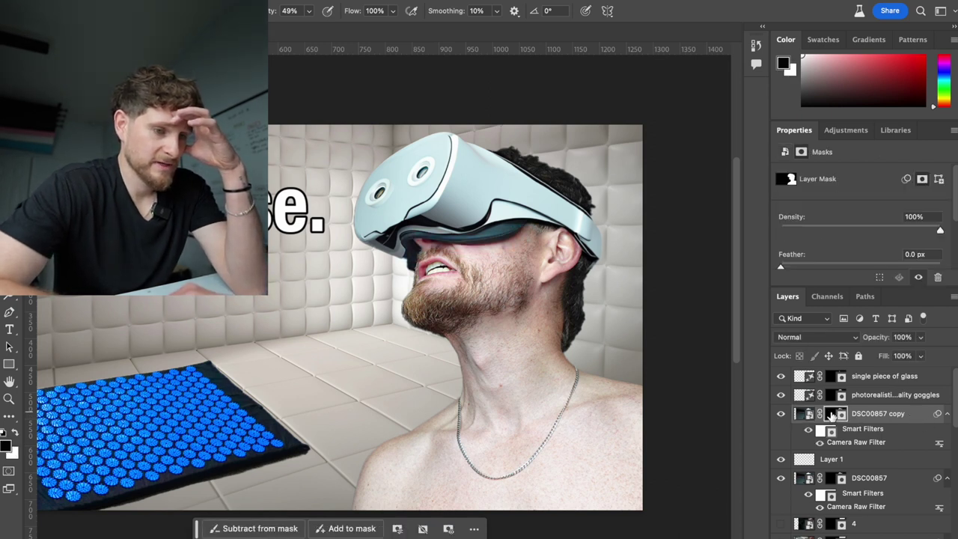
click(781, 477)
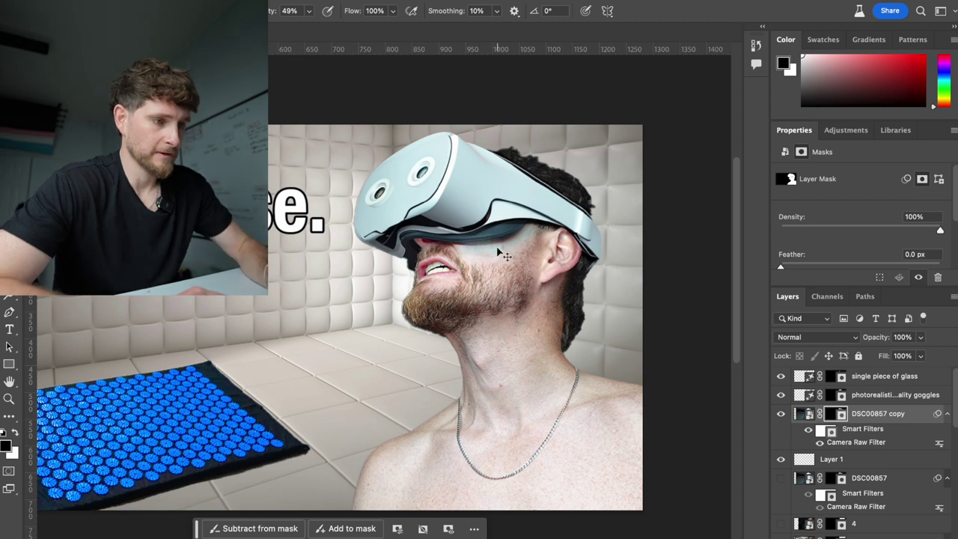
Paint black at 49% opacity on the mask along the upper face beneath the goggles to reveal the light-blue glow.
scroll(532, 230, up, 5)
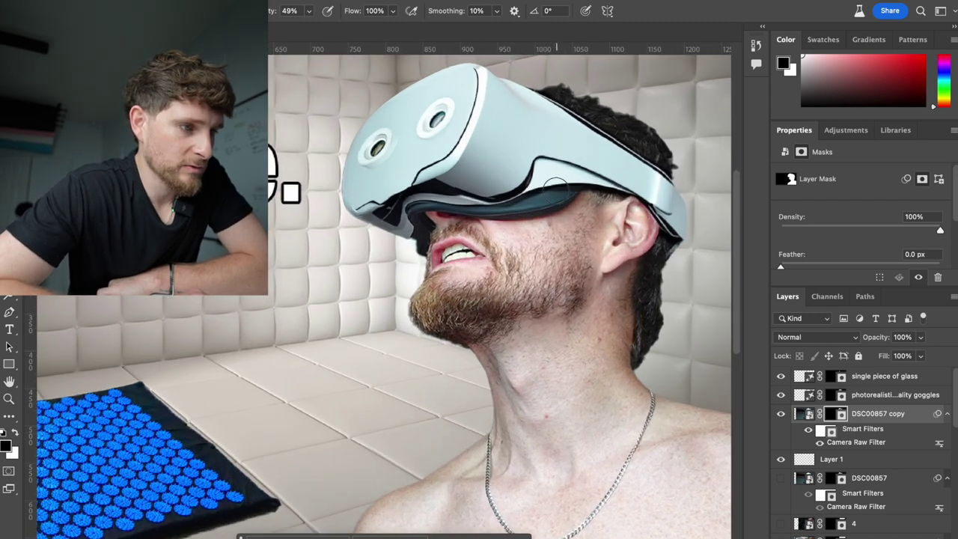
scroll(565, 193, right, 3)
scroll(565, 193, up, 3)
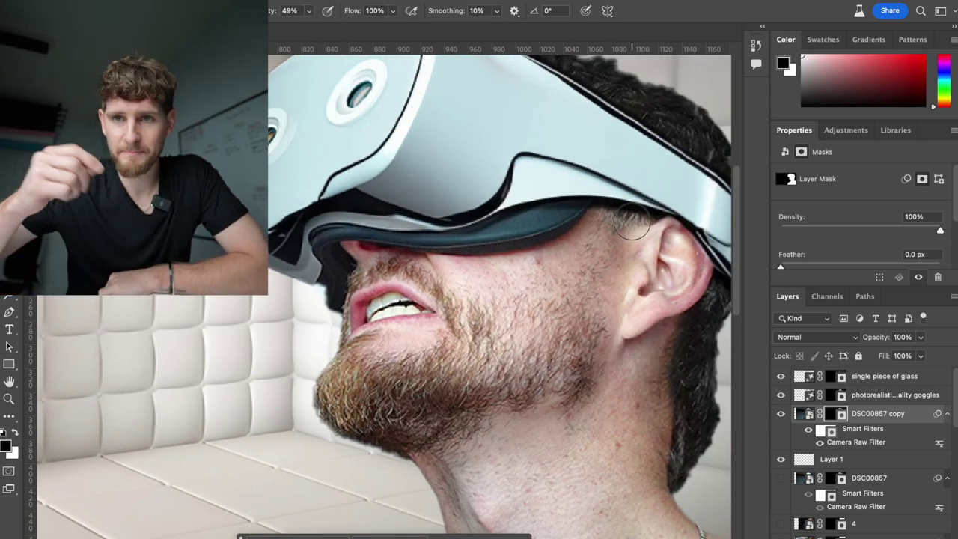
key(bracketright)
key(bracketright)
key(bracketright)
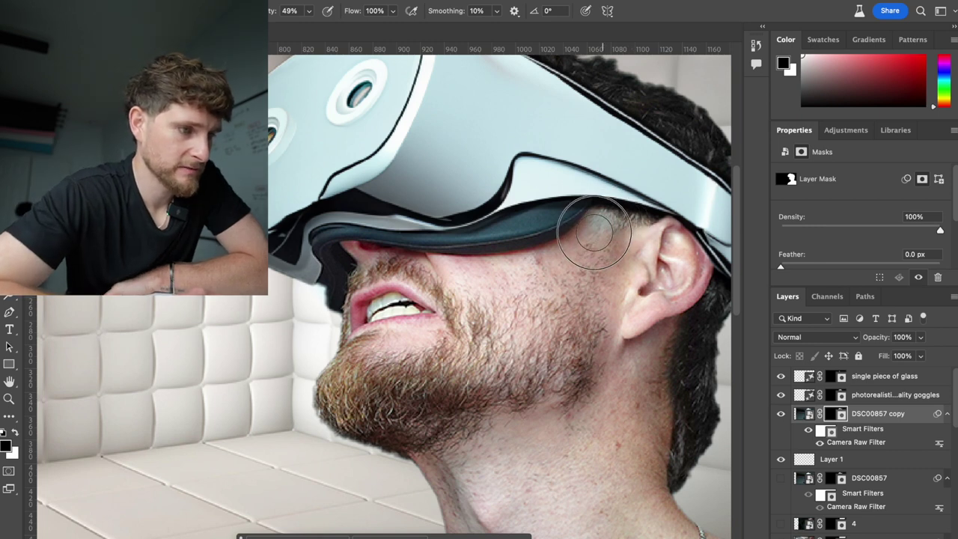
mouse_move(571, 252)
mouse_down()
mouse_move(450, 272)
mouse_move(344, 254)
mouse_move(357, 287)
mouse_move(341, 322)
mouse_up()
key(bracketleft)
key(bracketleft)
drag(594, 240, 606, 217)
scroll(418, 270, down, 3)
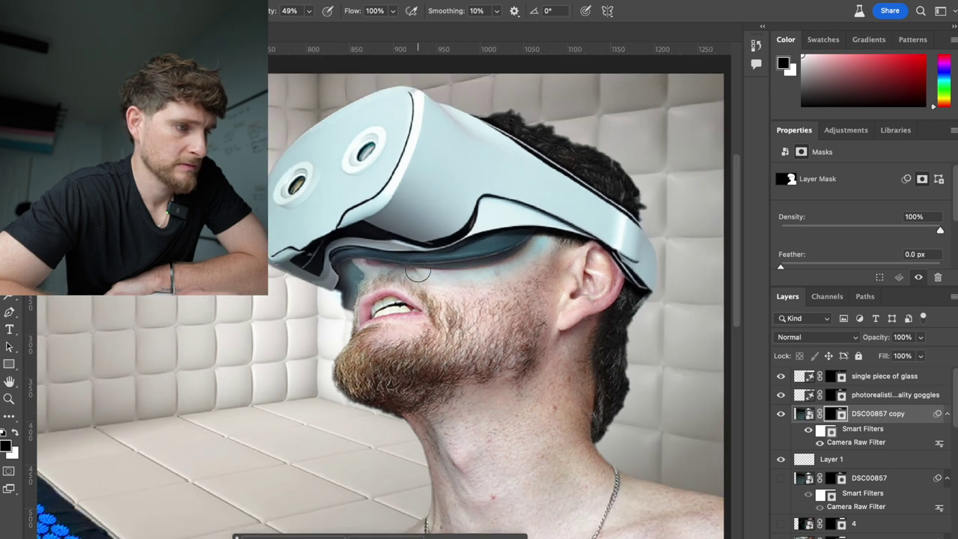
scroll(391, 310, down, 2)
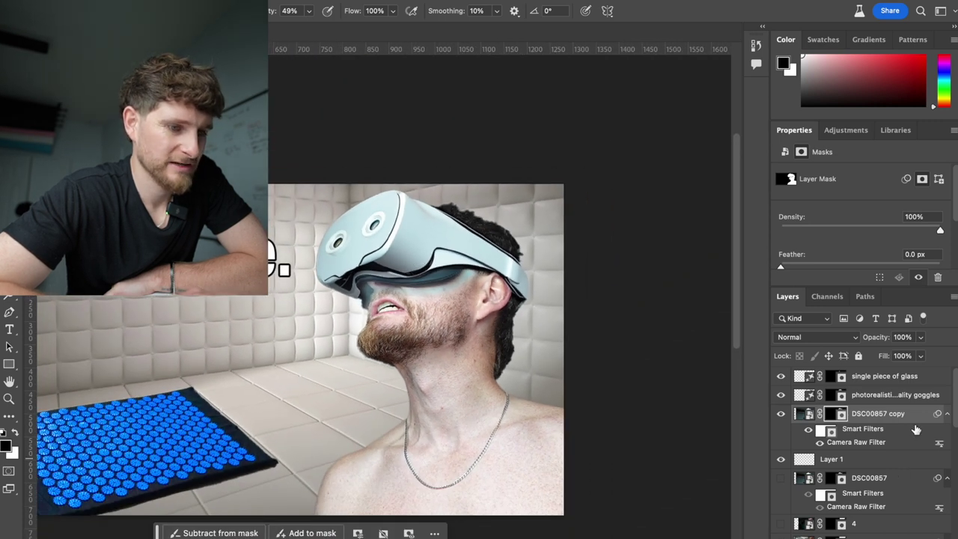
Add an Inner Shadow to Layer 1 with opacity 0%, distance 45 px, choke 0% and size 0 px.
click(844, 461)
double_click(885, 457)
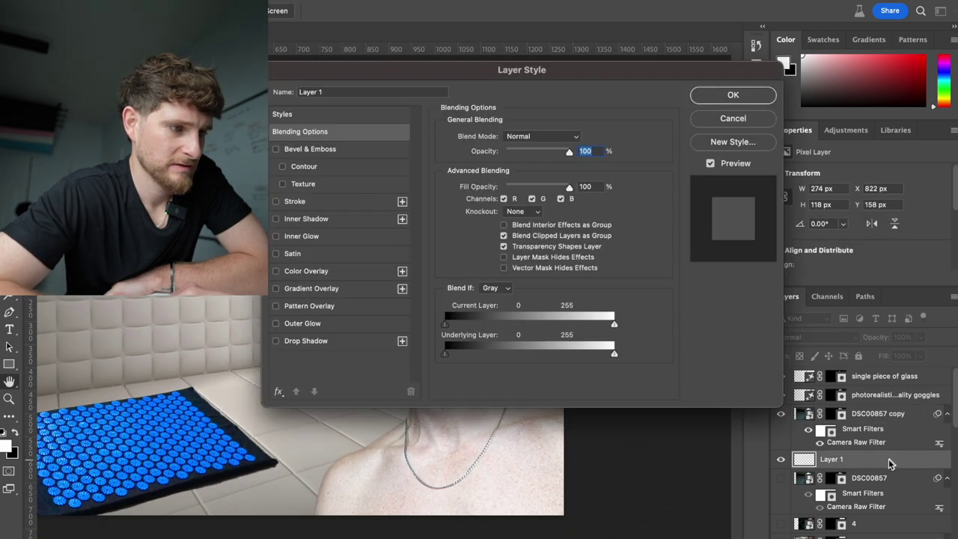
drag(348, 73, 633, 96)
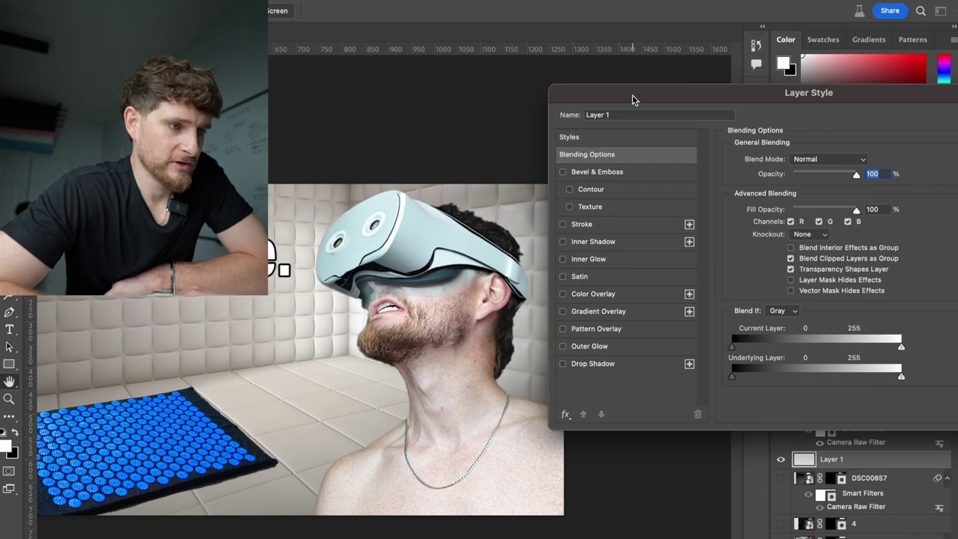
click(563, 242)
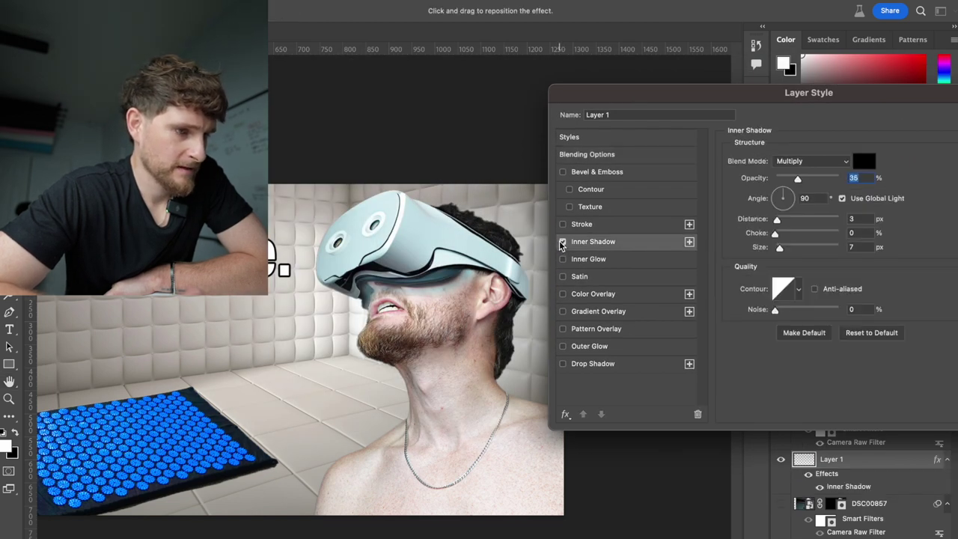
click(562, 260)
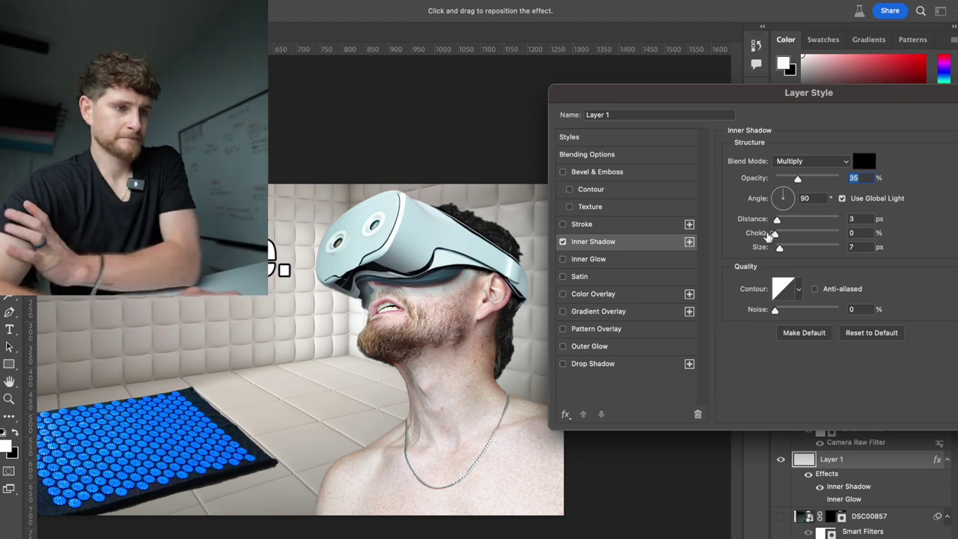
drag(776, 221, 774, 249)
drag(797, 179, 750, 181)
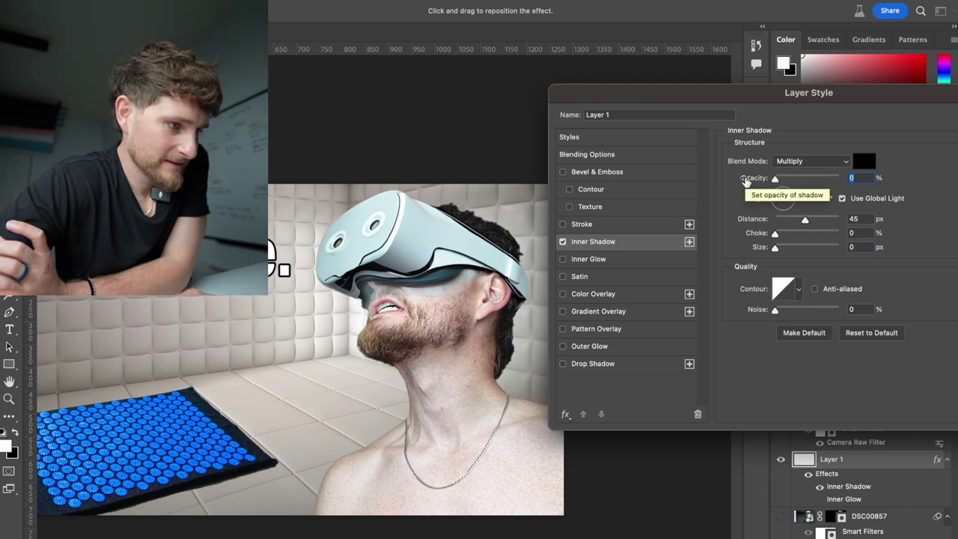
drag(591, 98, 338, 72)
click(774, 91)
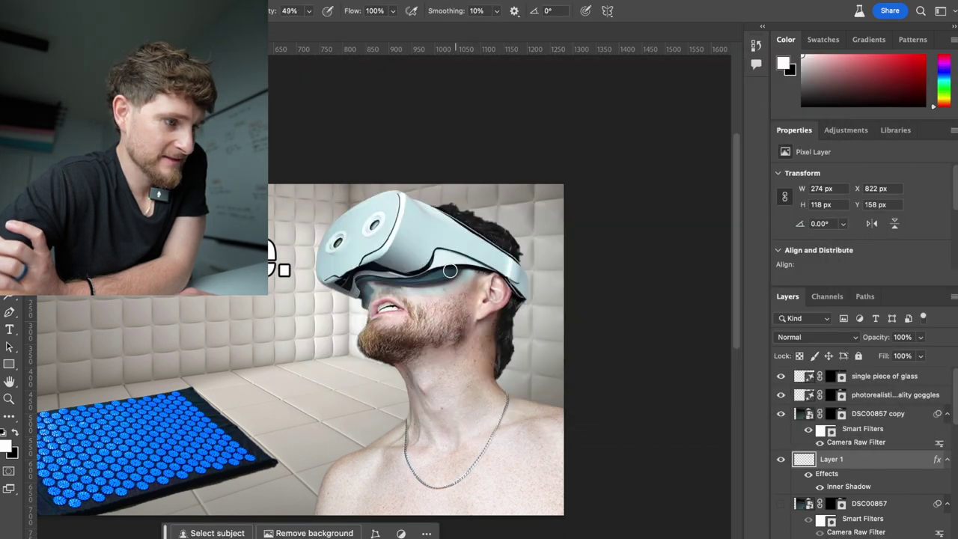
key(ctrl+minus)
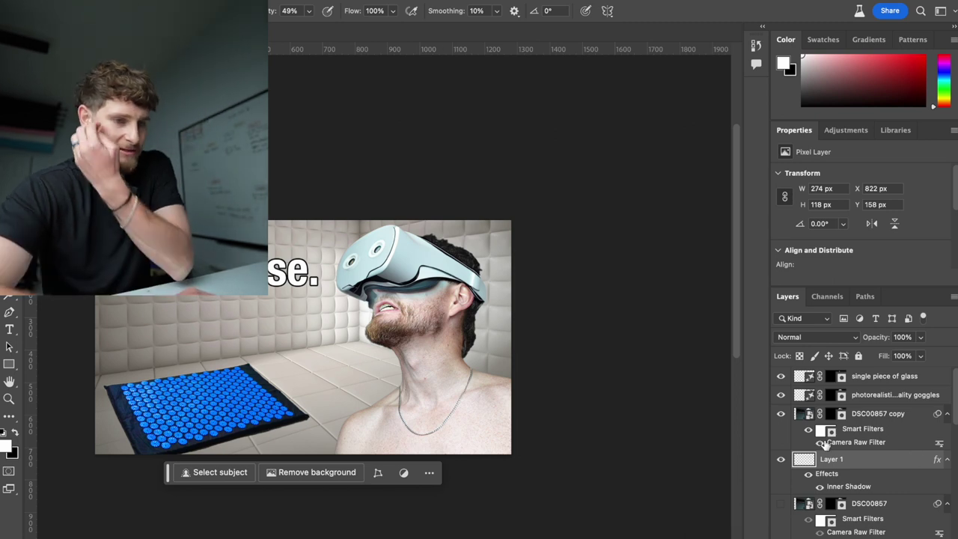
scroll(844, 463, down, 8)
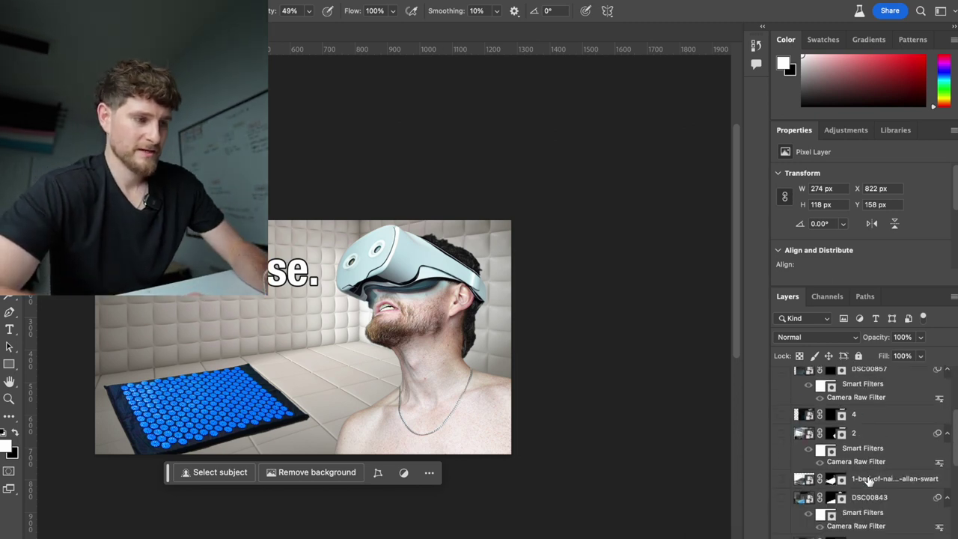
scroll(868, 481, down, 3)
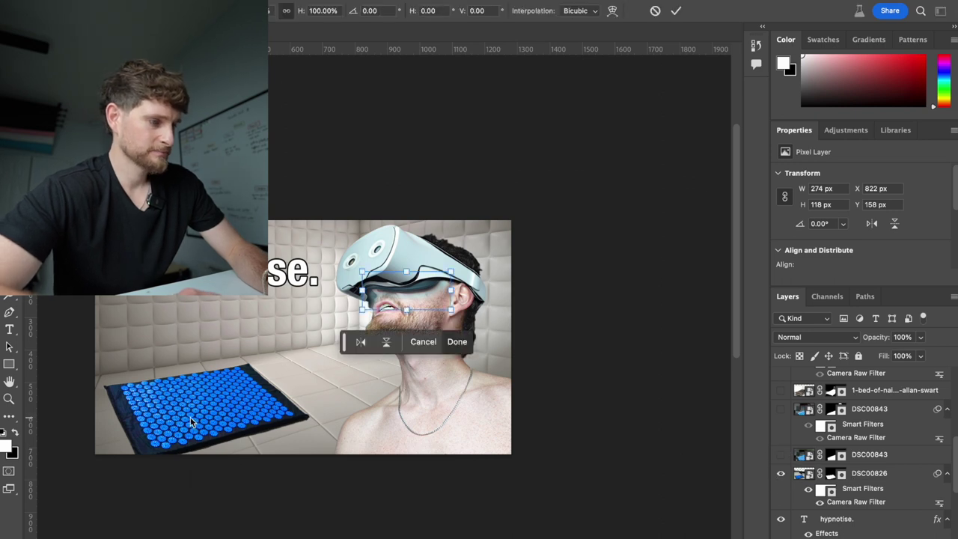
key(b)
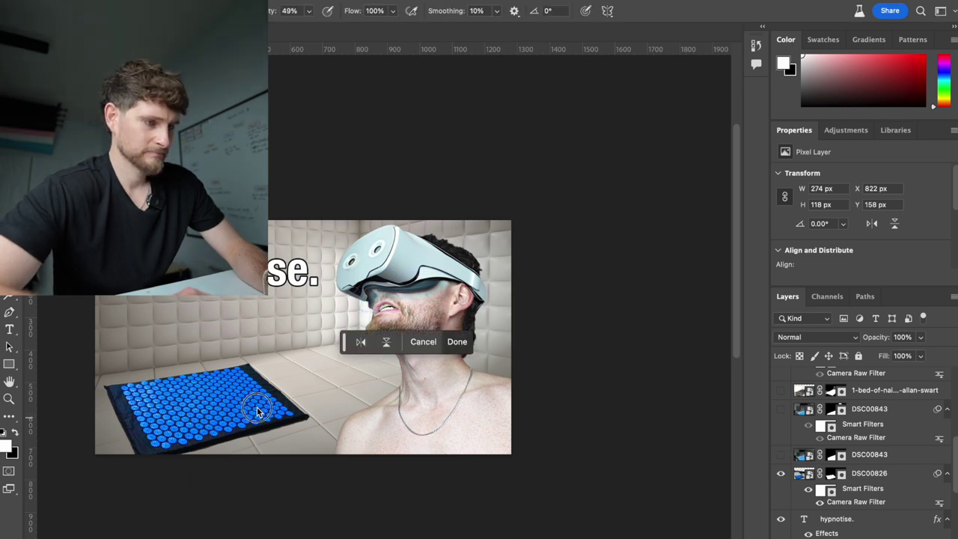
key(ctrl+z)
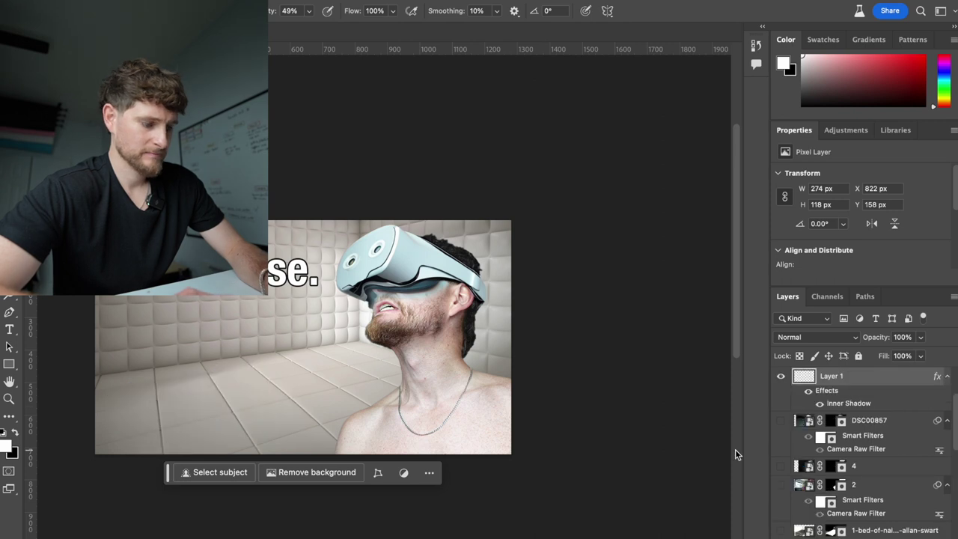
key(ctrl+shift+z)
Move the blue spike mat on layer DSC00826 closer to the man, to X -242 px and Y 141 px.
scroll(837, 449, down, 5)
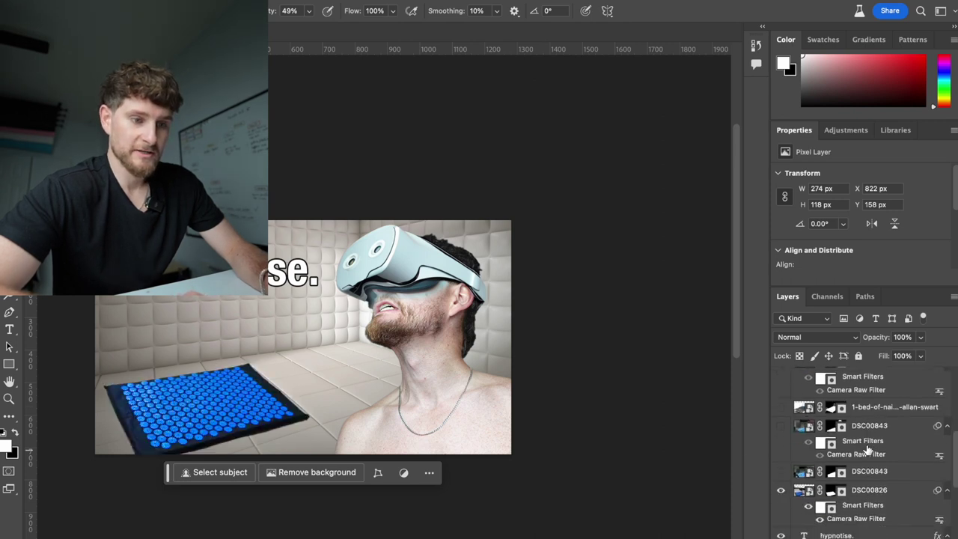
click(904, 457)
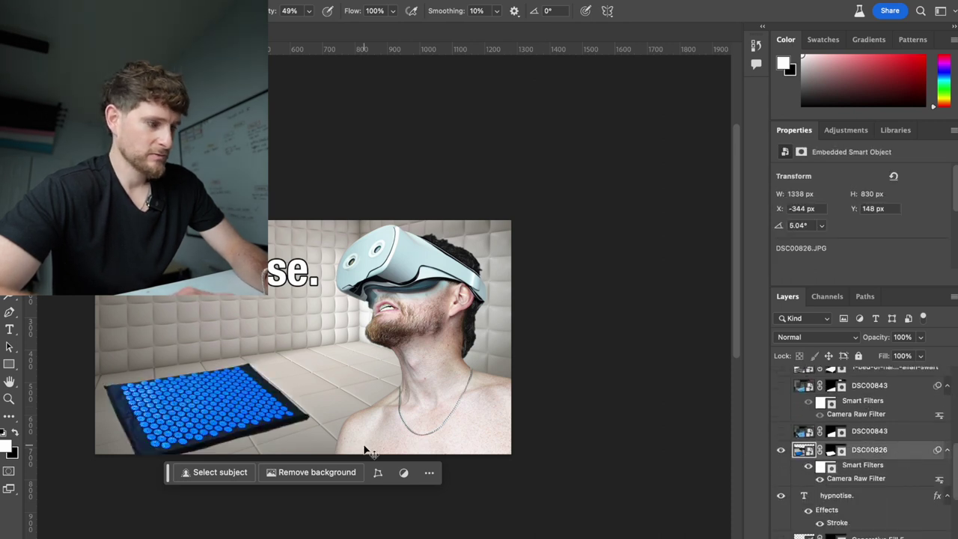
key(ctrl+t)
key(Return)
drag(204, 419, 236, 411)
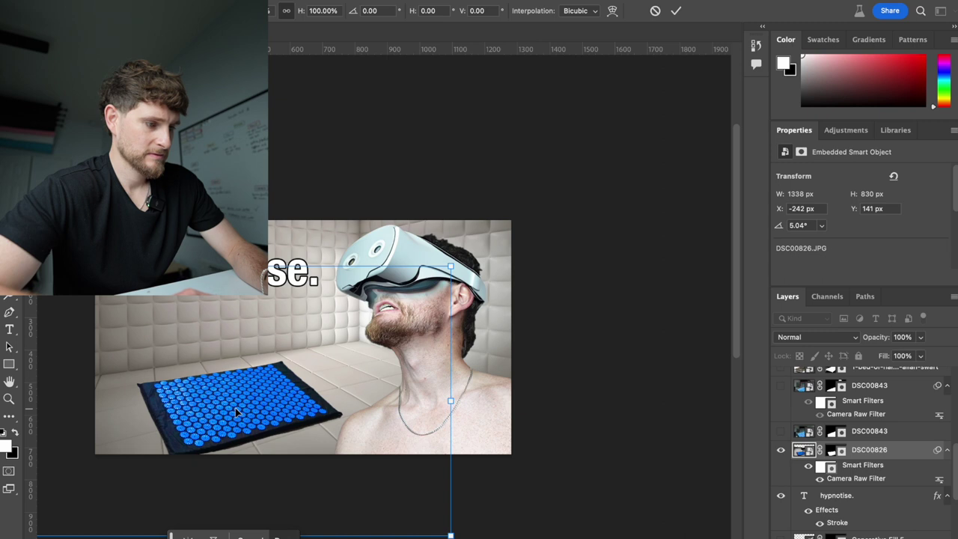
key(Return)
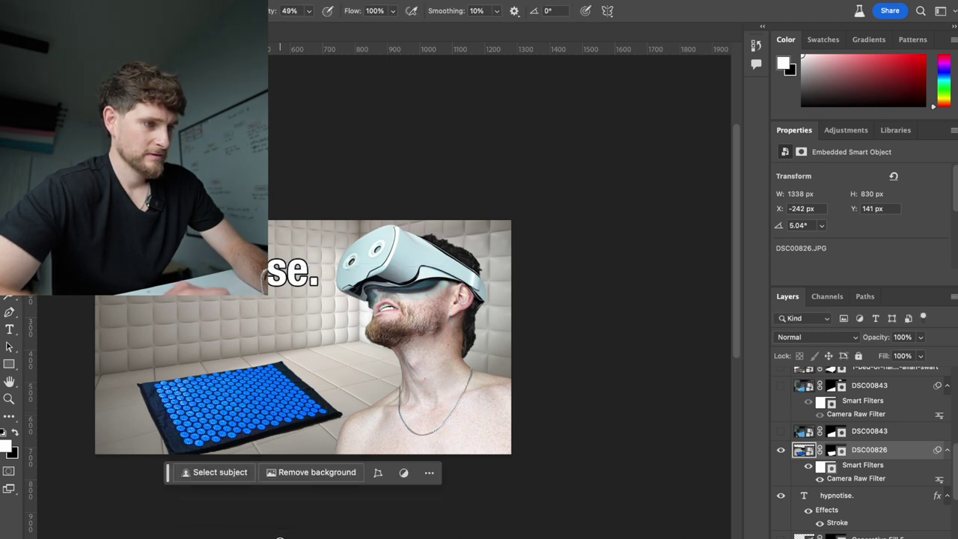
Export the thumbnail with Save for Web as a JPEG at quality 30, up to choosing the file name and folder.
click(126, 1)
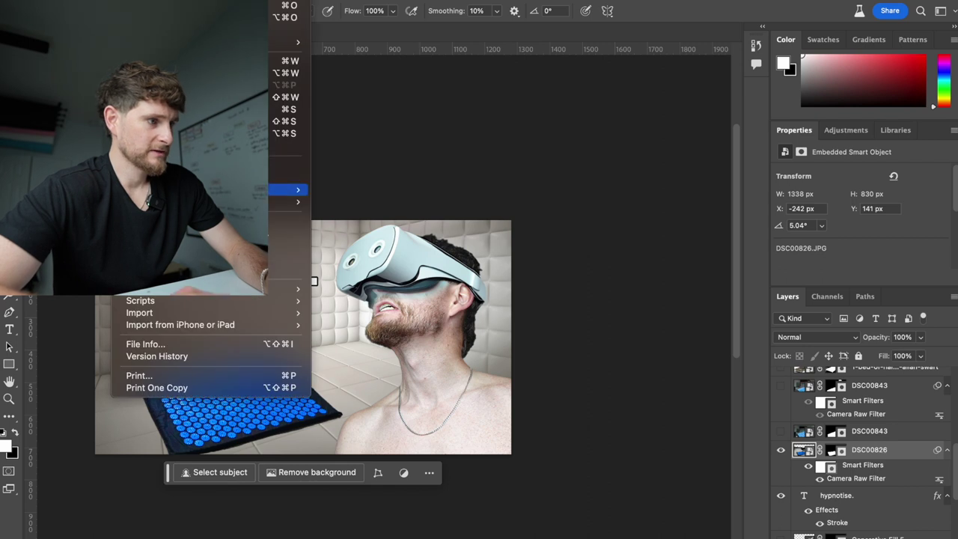
mouse_move(292, 190)
click(359, 239)
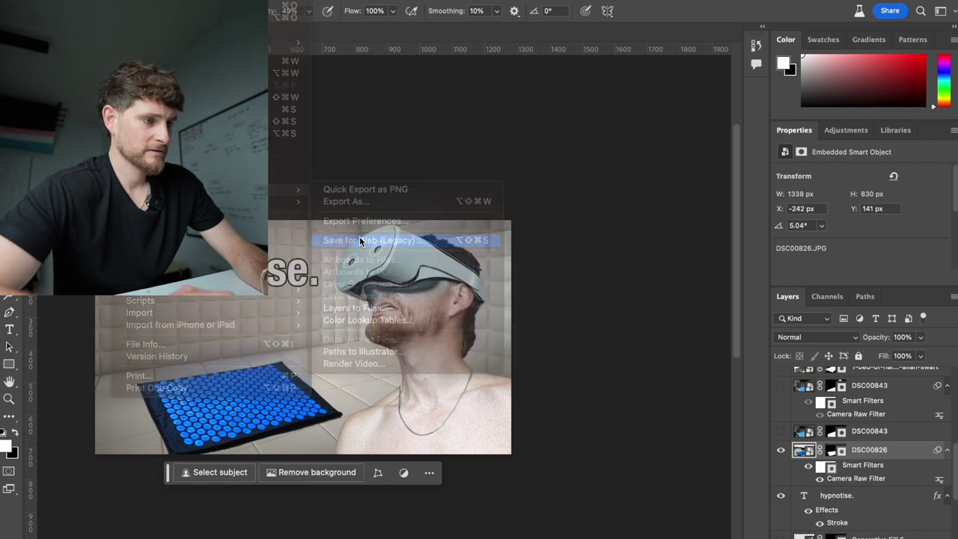
click(586, 505)
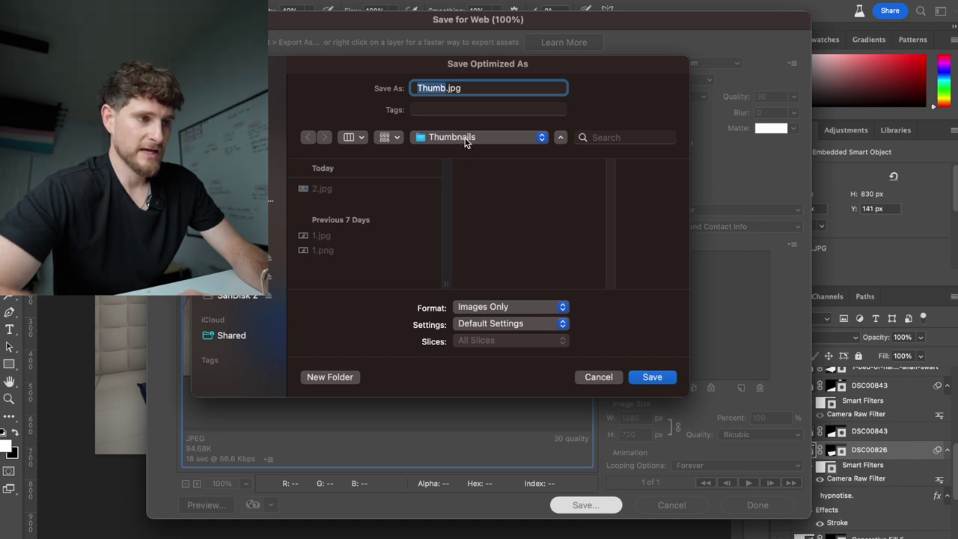
Switch to Finder and create a folder named "015 - Prep Day 10/18/23" on the SanDisk 2 drive.
key(super+Tab)
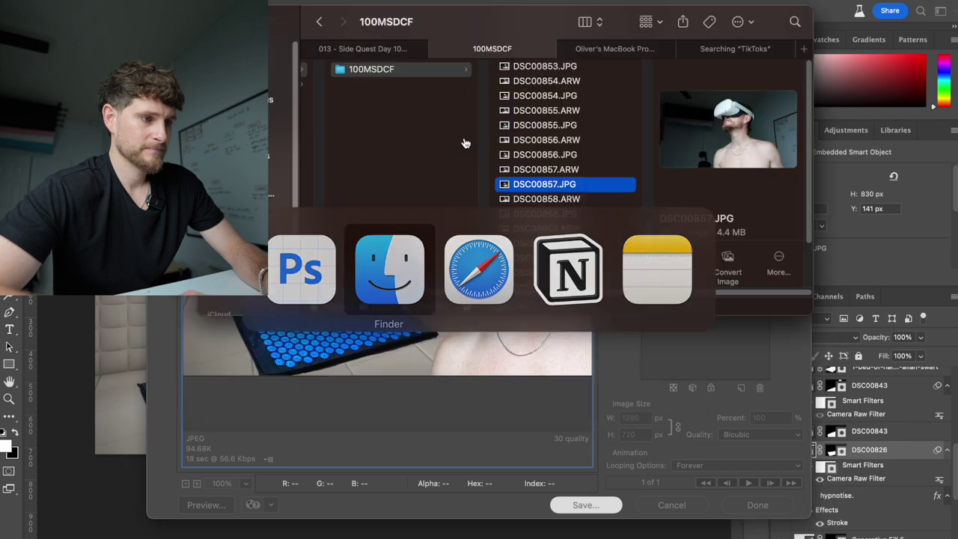
scroll(460, 145, left, 3)
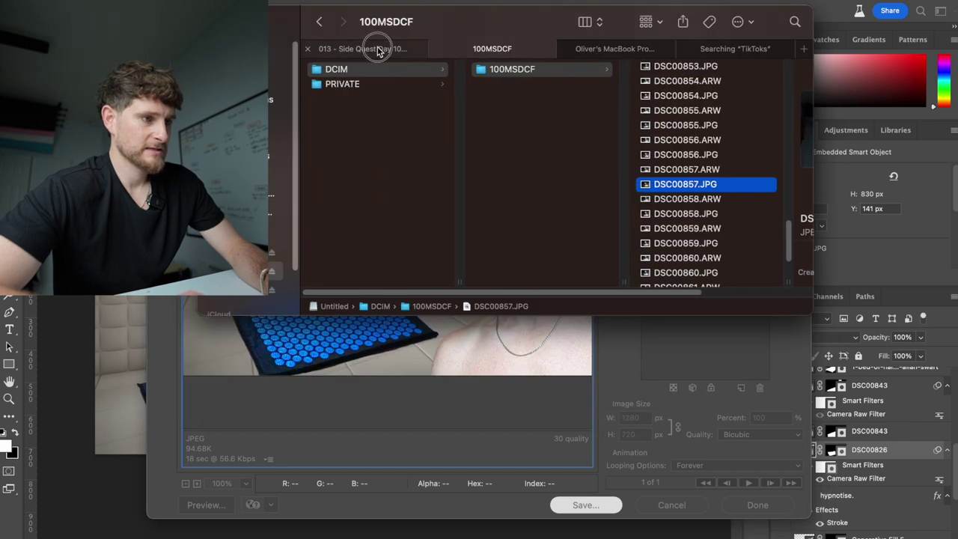
click(378, 49)
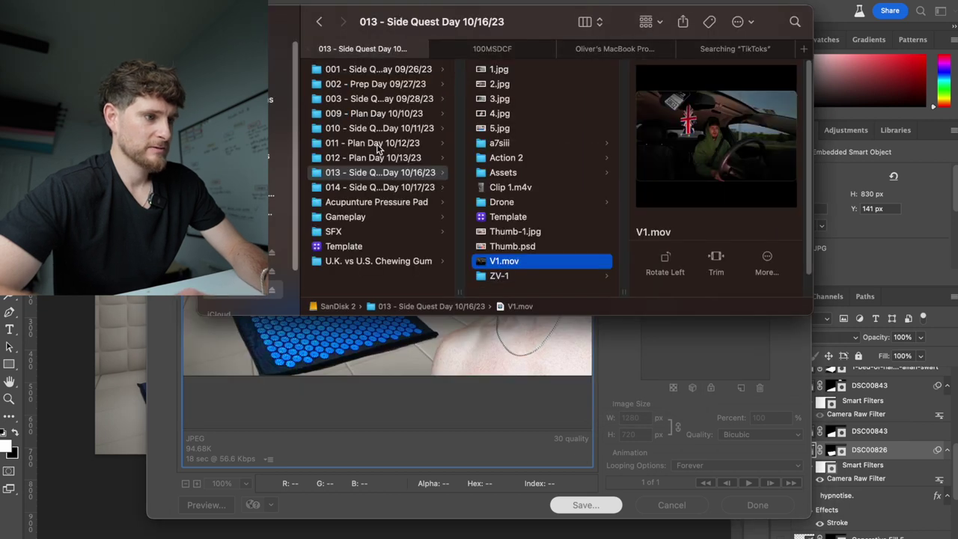
click(361, 247)
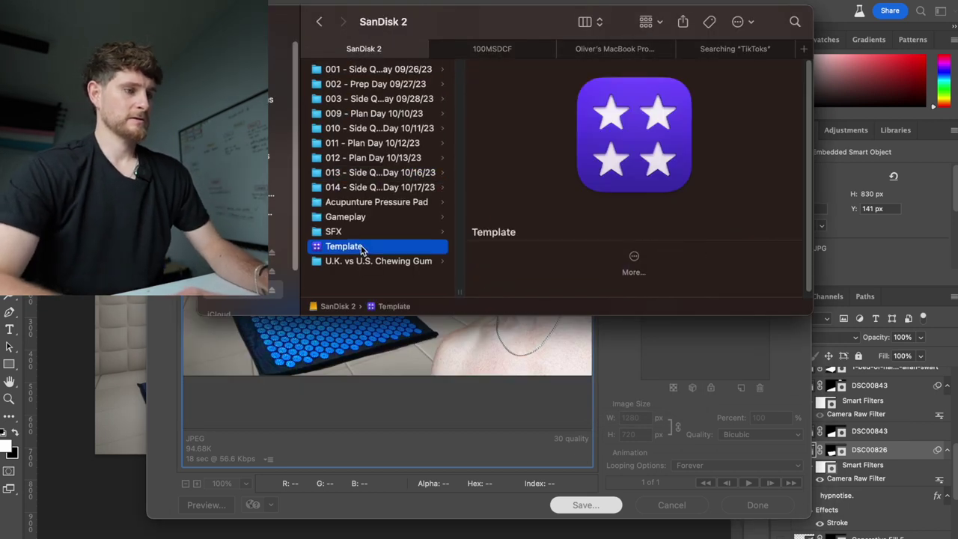
click(391, 278)
key(shift+super+n)
text(015 - S)
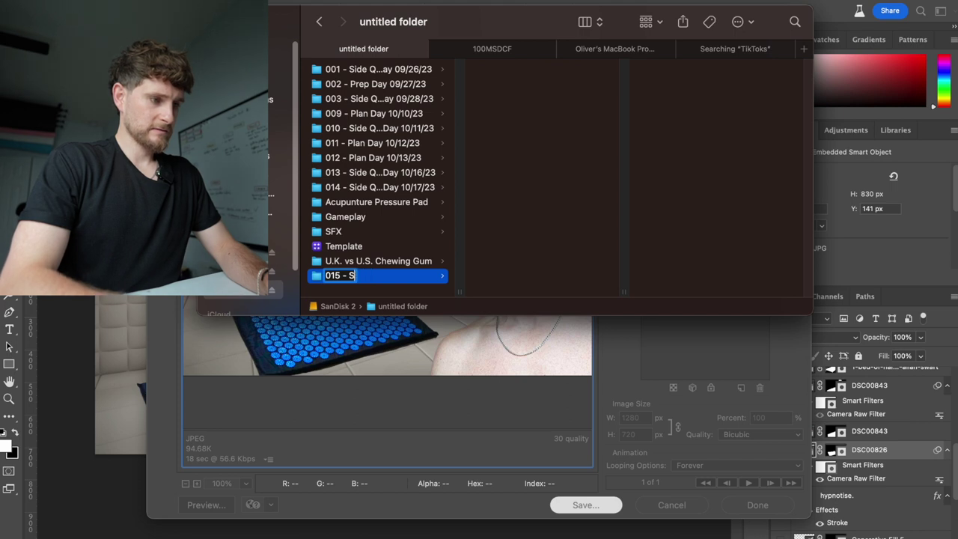
text(i)
key(BackSpace)
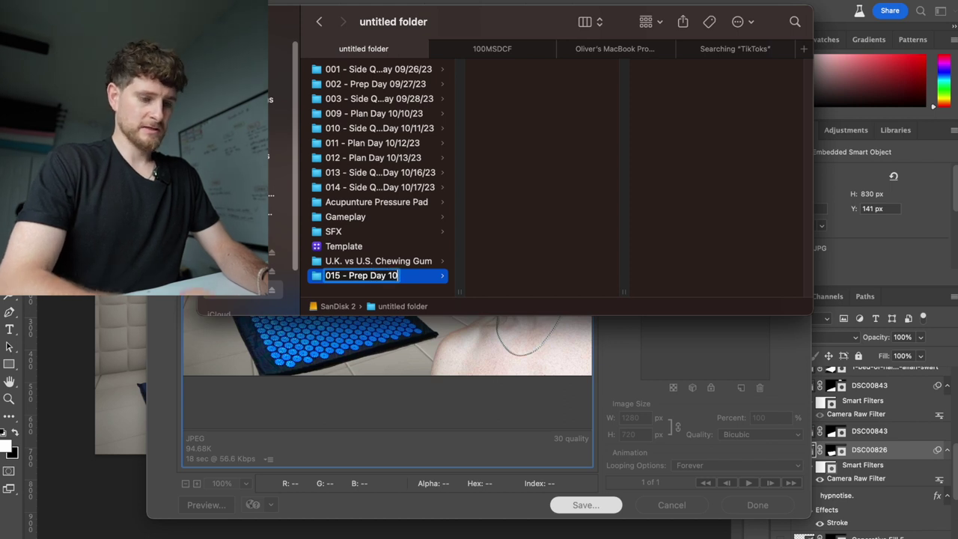
text(23)
key(Return)
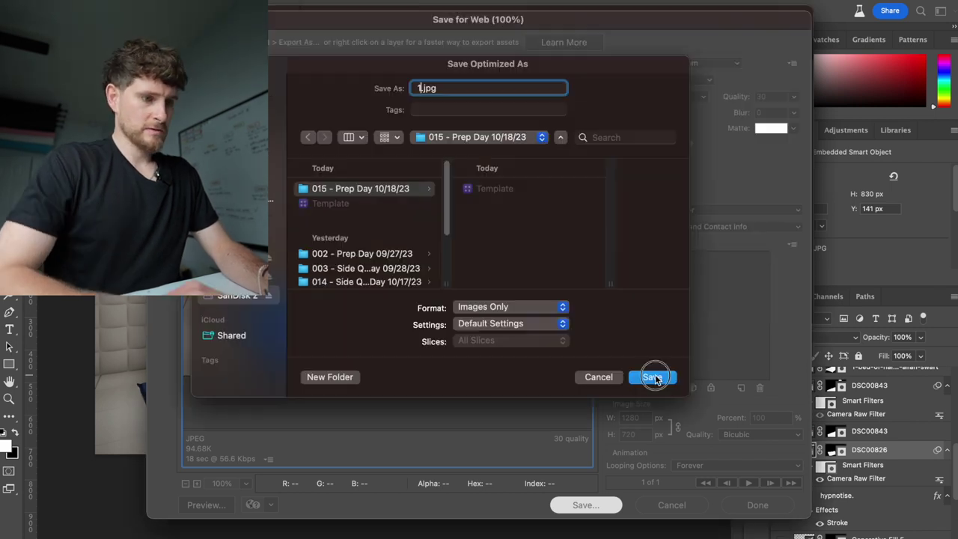
Save the exported thumbnail as 1.jpg in the folder "015 - Prep Day 10/18/23".
click(653, 376)
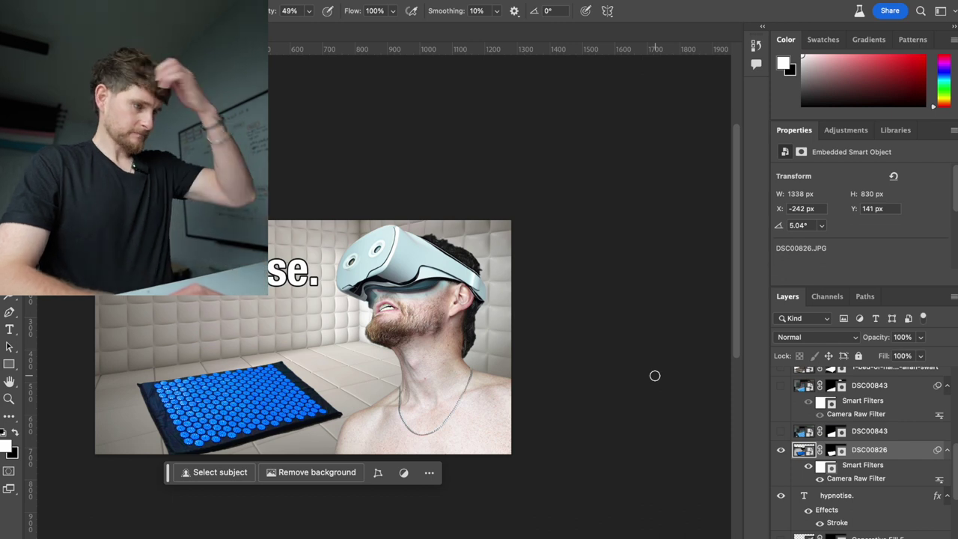
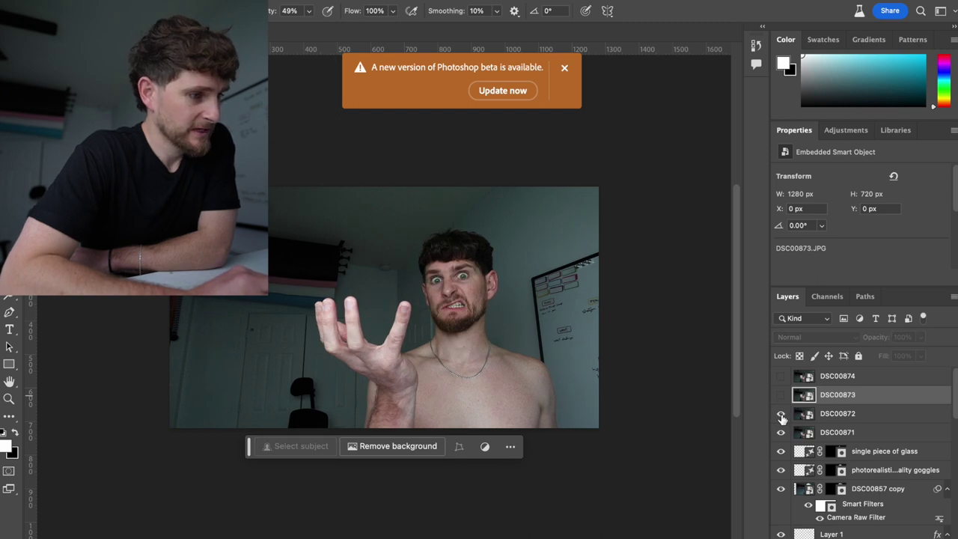
Compare the posed photos by toggling their visibility, leaving layers DSC00872 and DSC00873 shown and DSC00871 hidden.
click(781, 414)
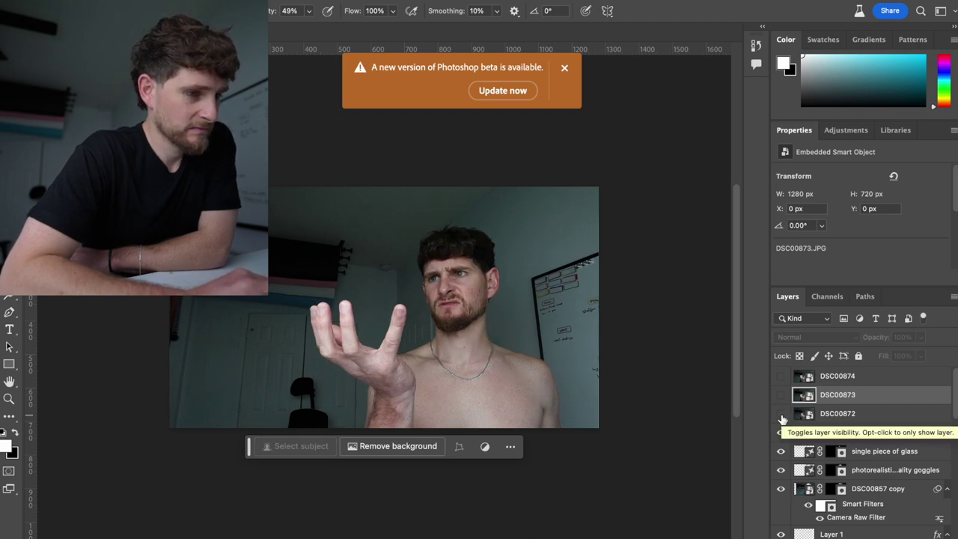
click(781, 432)
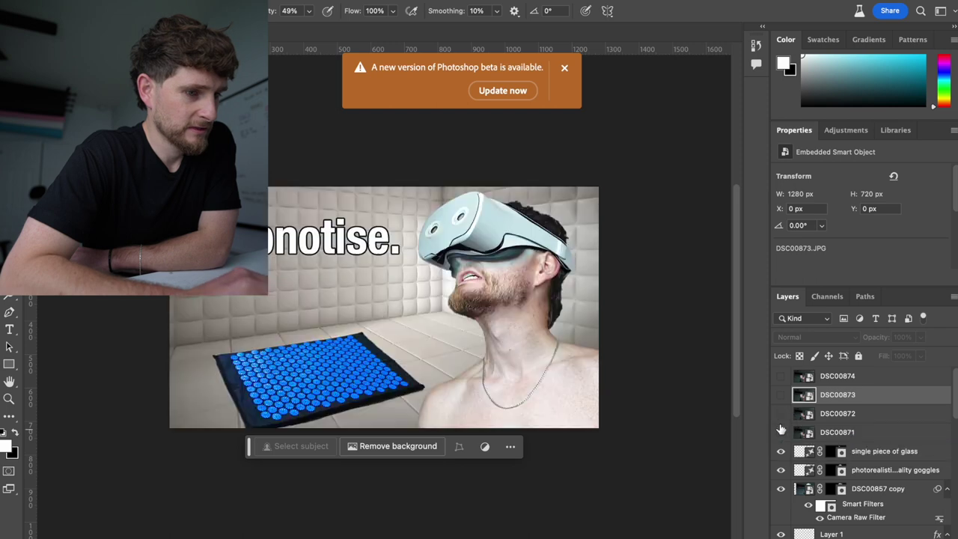
click(780, 414)
click(780, 394)
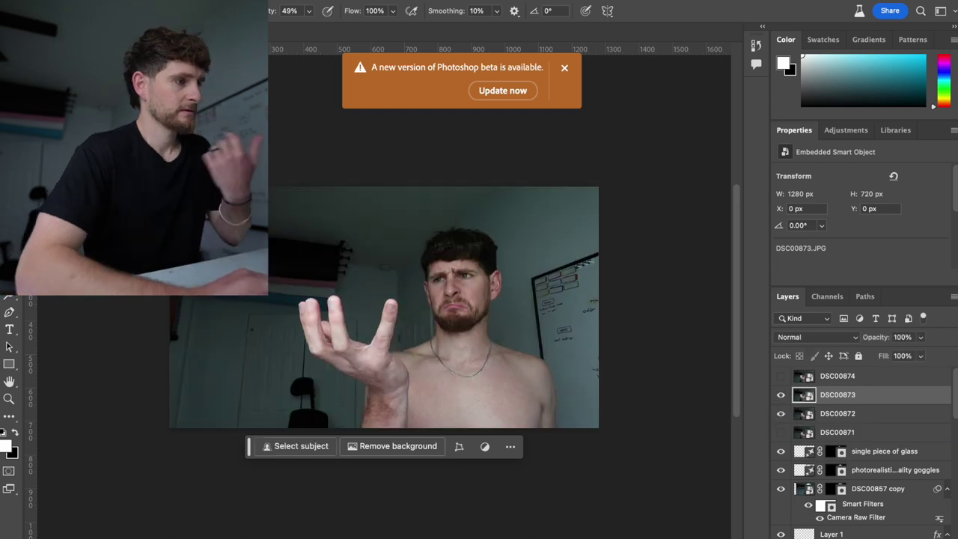
Select the man on layer DSC00873 with Select Subject and mask out the room behind him.
key(w)
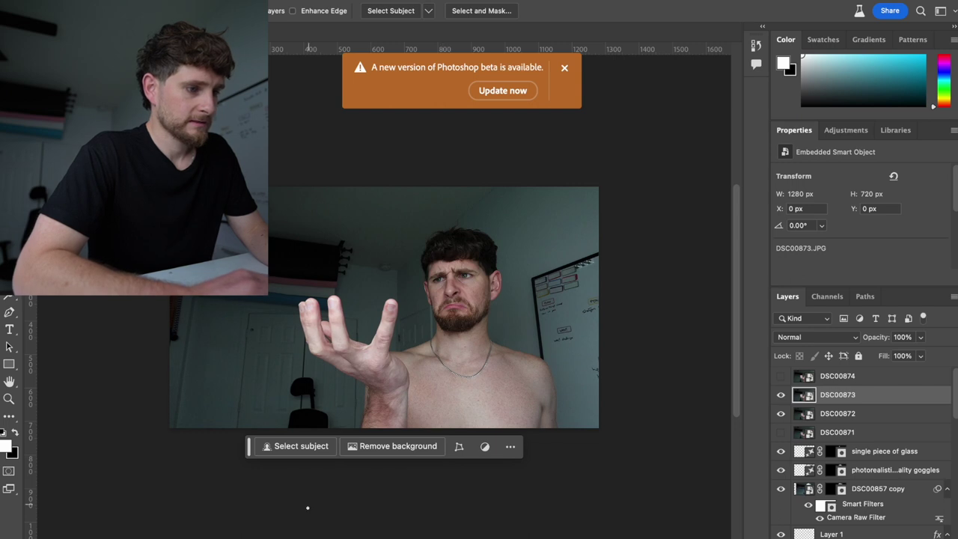
click(288, 445)
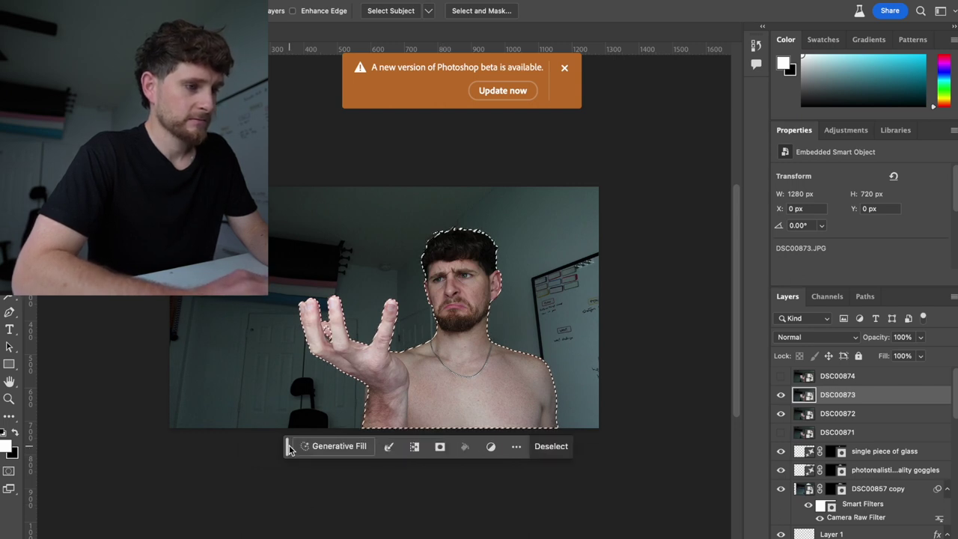
click(437, 446)
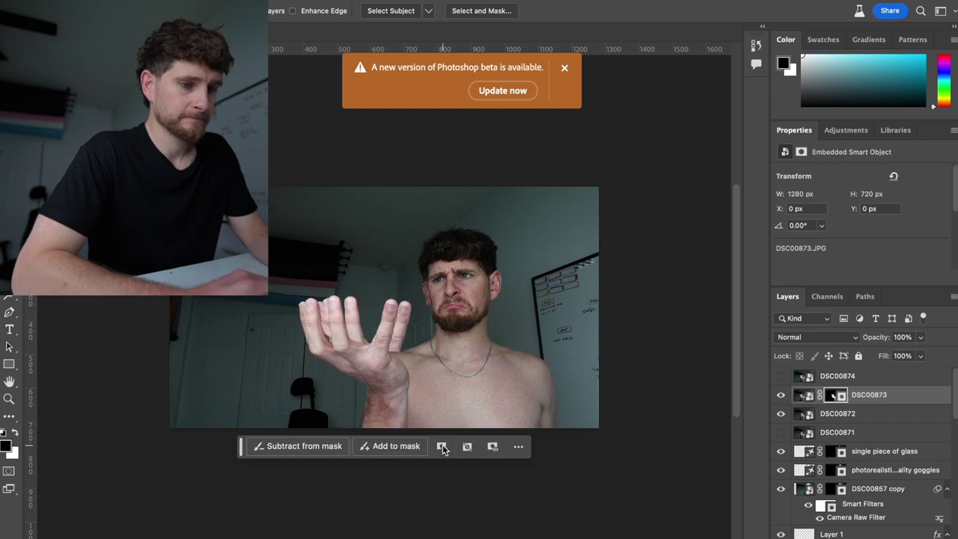
Hide layer DSC00873, then select the man on layer DSC00872 with Select Subject and mask out his background.
click(780, 397)
click(804, 413)
click(289, 446)
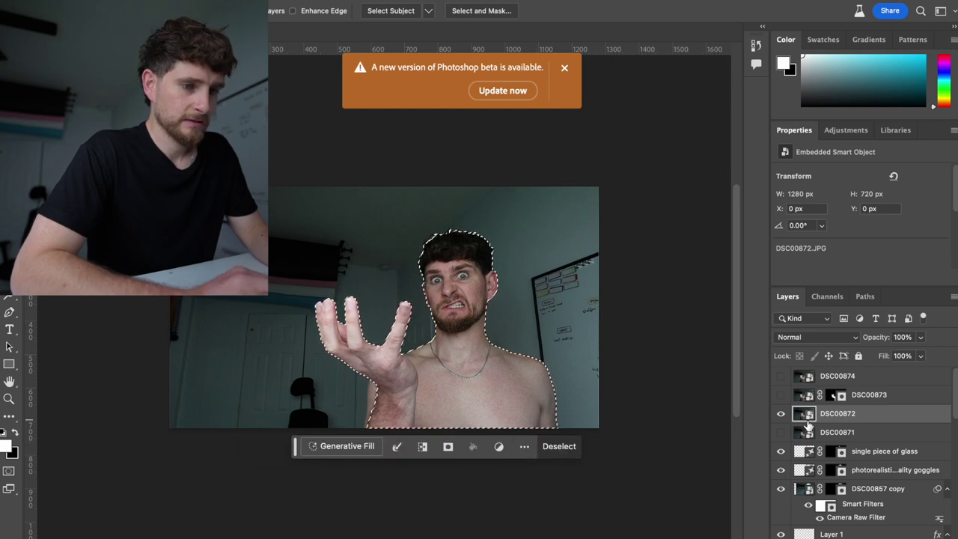
click(447, 446)
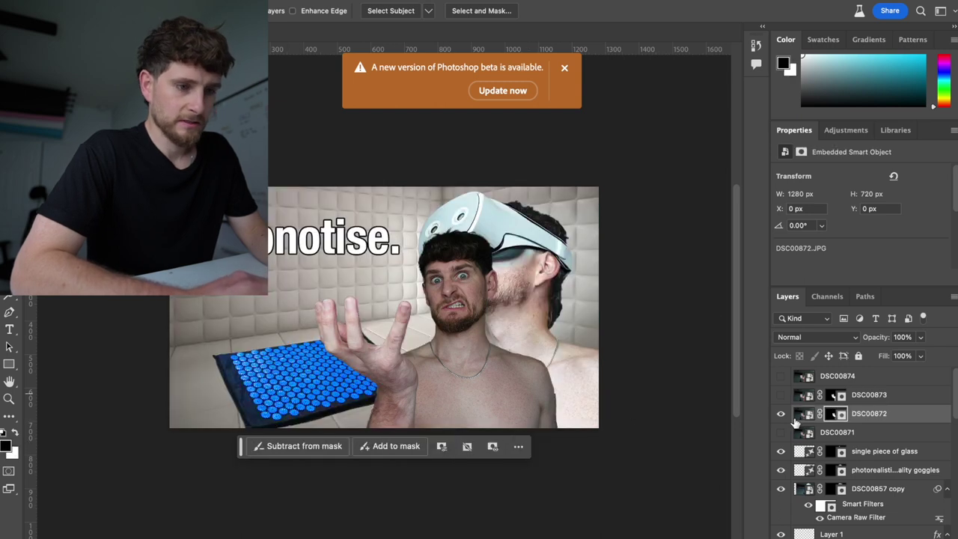
Hide the VR man's layers: single piece of glass, the photorealistic goggles, DSC00857 copy and Layer 1.
drag(781, 452, 780, 489)
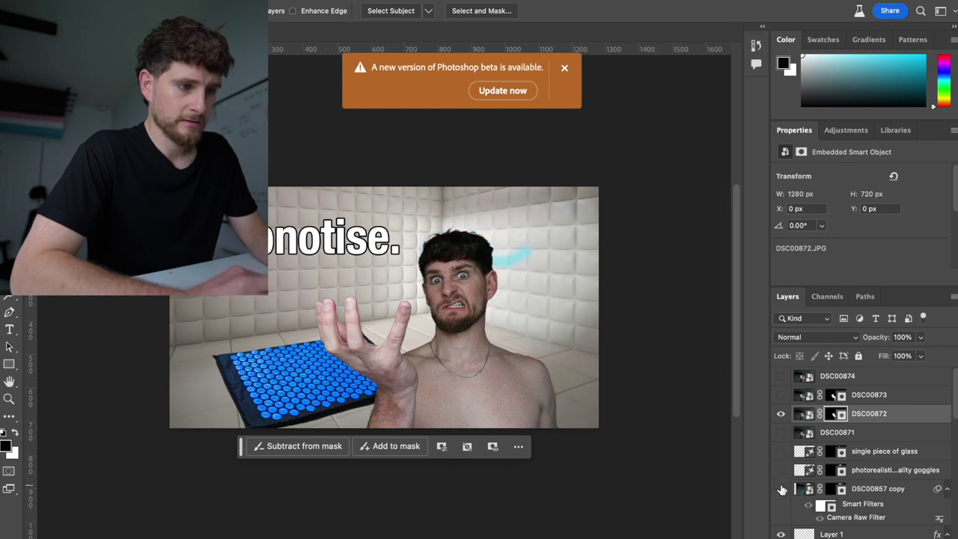
click(780, 533)
scroll(782, 534, down, 3)
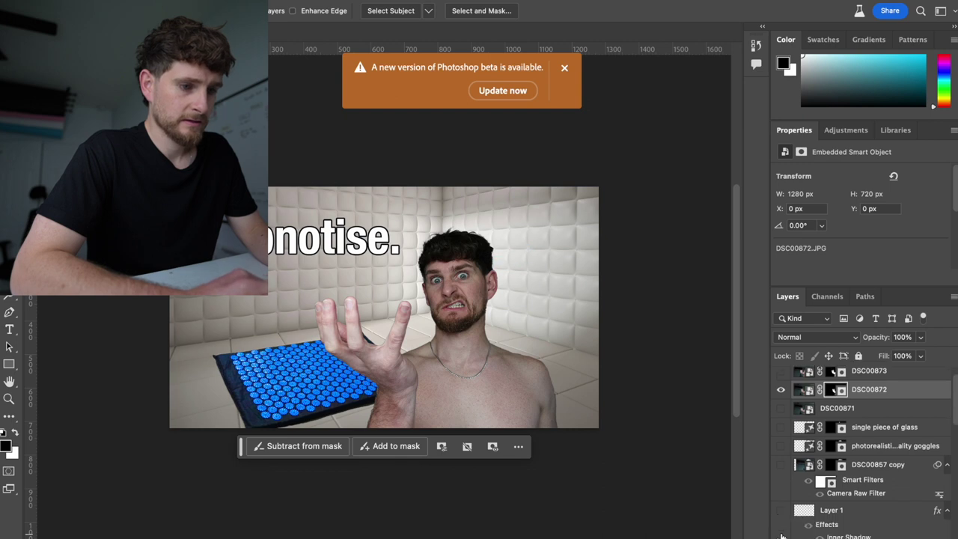
scroll(782, 535, up, 3)
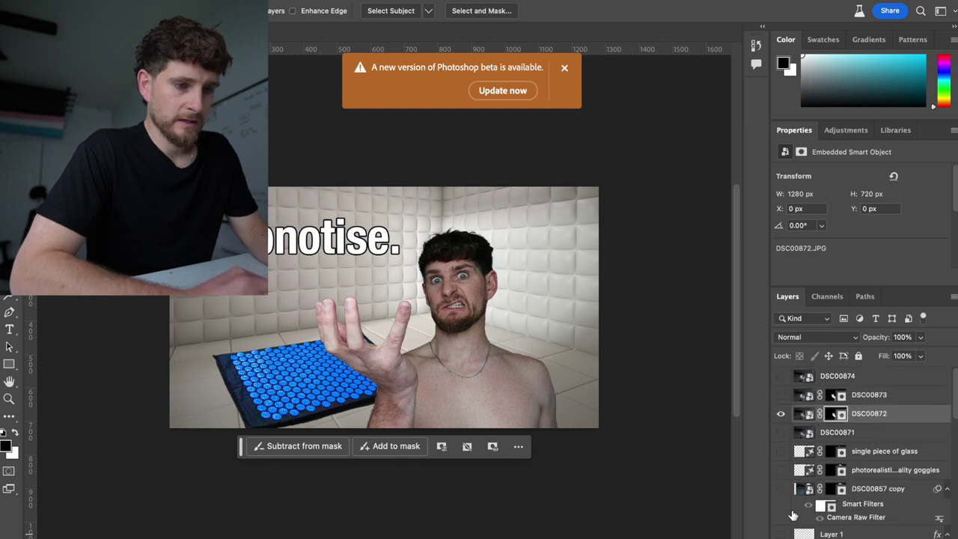
Enlarge the man on layer DSC00872 to about 118% and reposition him at about X 64 px, Y -85 px.
click(804, 412)
key(ctrl+t)
drag(476, 394, 514, 403)
drag(642, 190, 718, 145)
drag(593, 275, 571, 288)
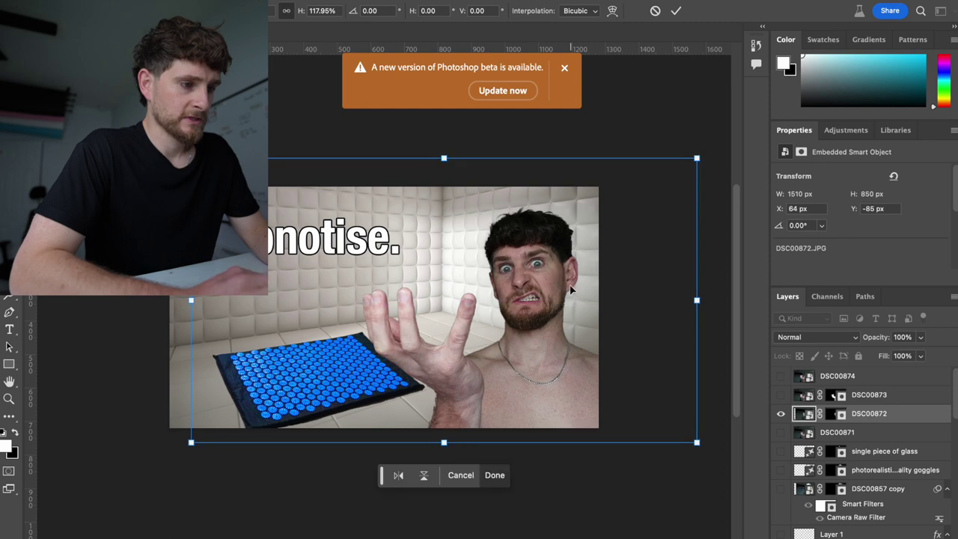
Show layer DSC00873 instead of DSC00872 and enlarge it to about 1542 × 868 px, placed at X 1 px, Y -113 px.
click(781, 414)
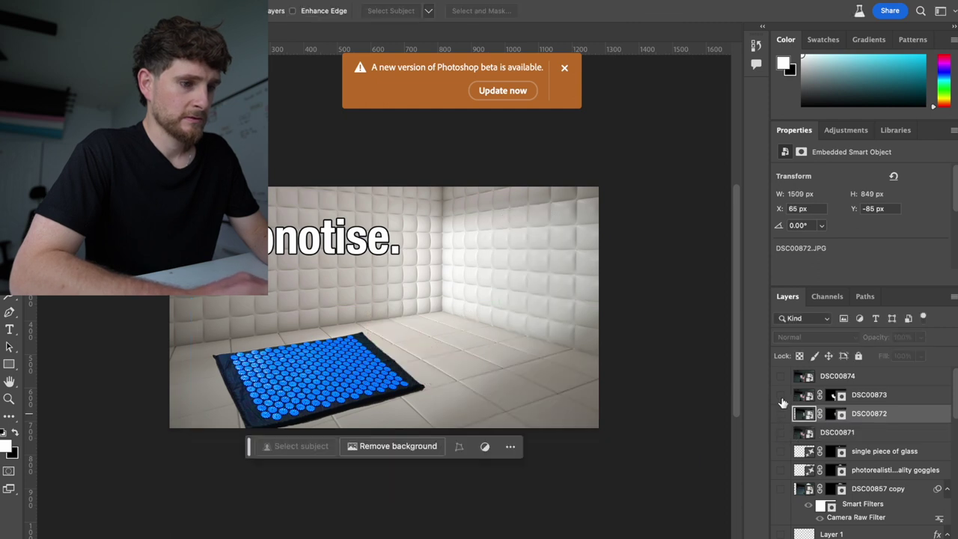
click(781, 397)
click(901, 398)
key(ctrl+t)
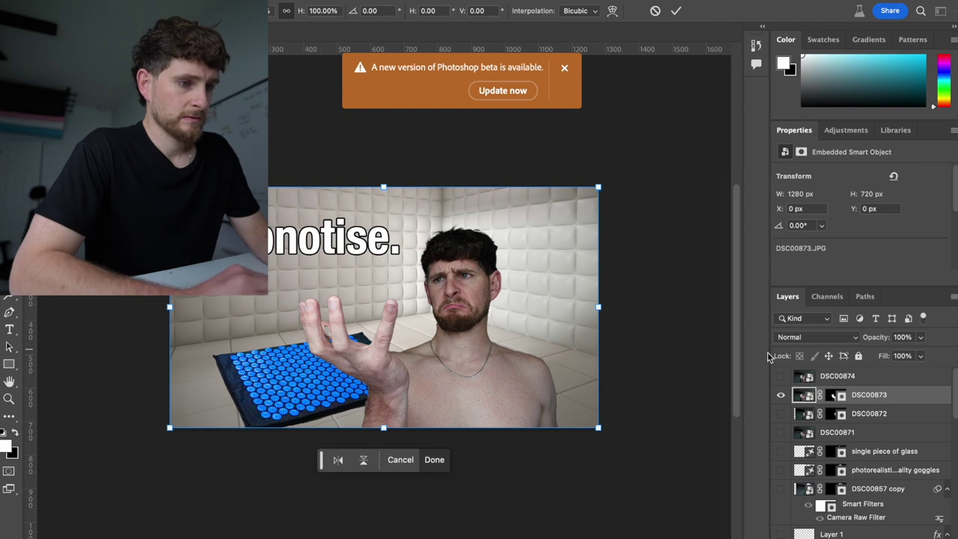
drag(598, 187, 686, 137)
drag(609, 262, 607, 276)
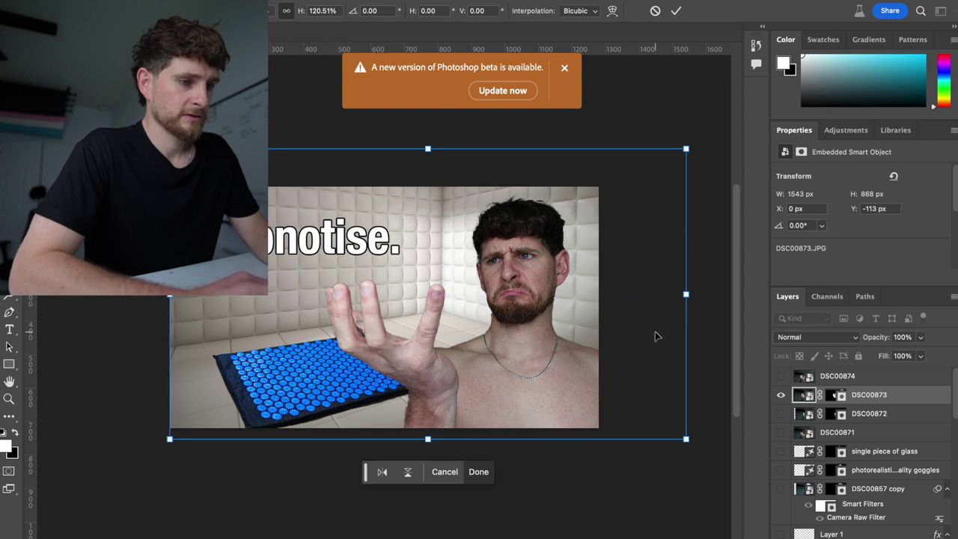
click(479, 471)
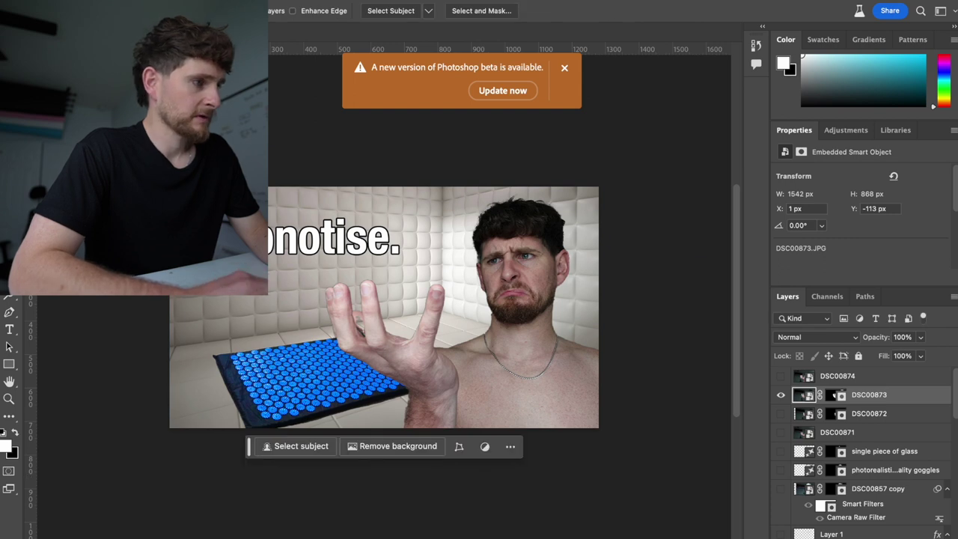
Lasso the area above the raised hand, generate a "hanging disco ball" there with Generative Fill, and browse through to the third variation.
key(l)
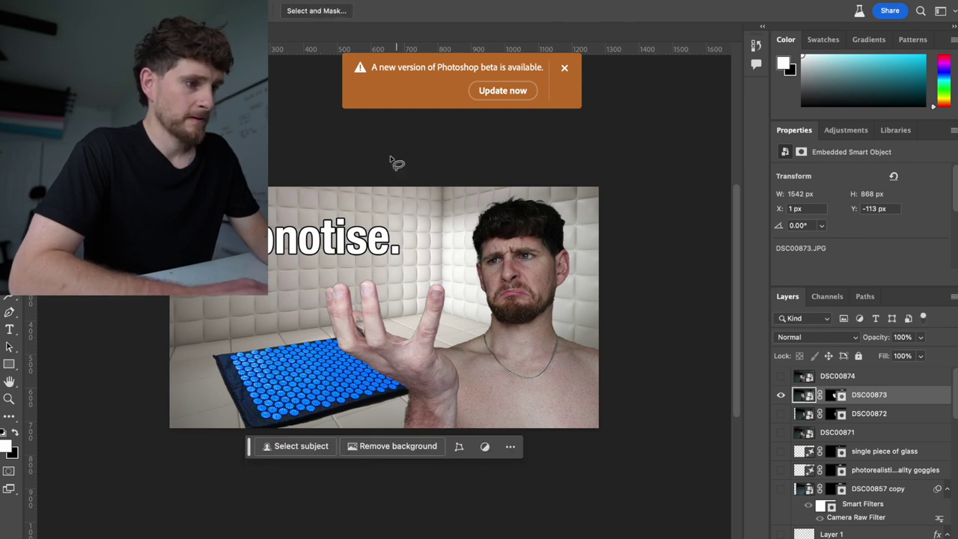
mouse_move(378, 137)
mouse_down()
mouse_move(337, 182)
mouse_move(330, 241)
mouse_move(345, 270)
mouse_up()
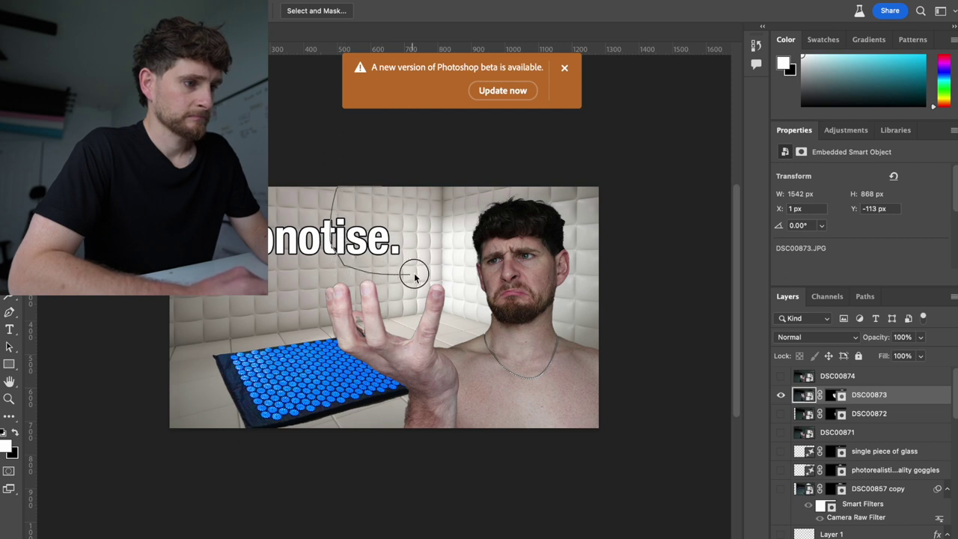
mouse_move(450, 238)
mouse_down()
mouse_move(416, 167)
mouse_move(422, 175)
mouse_up()
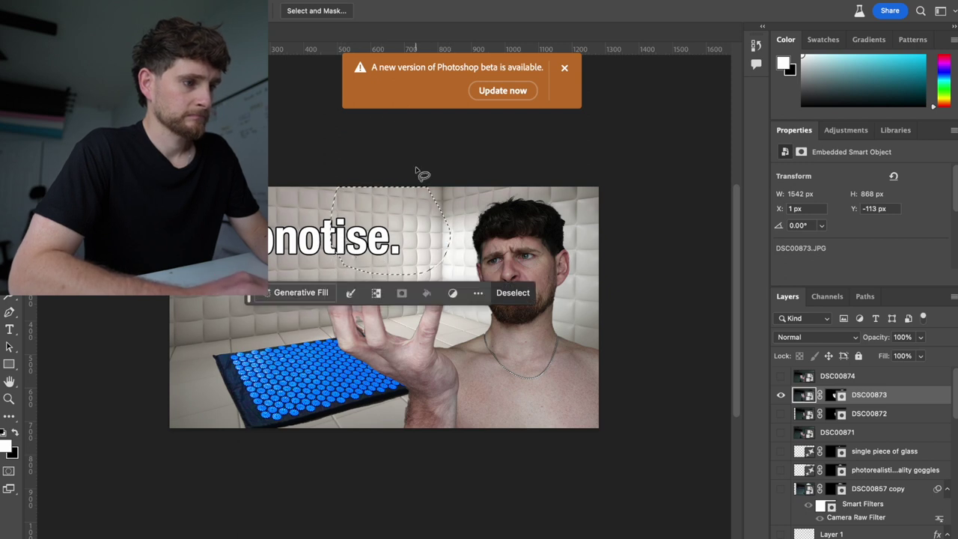
click(310, 294)
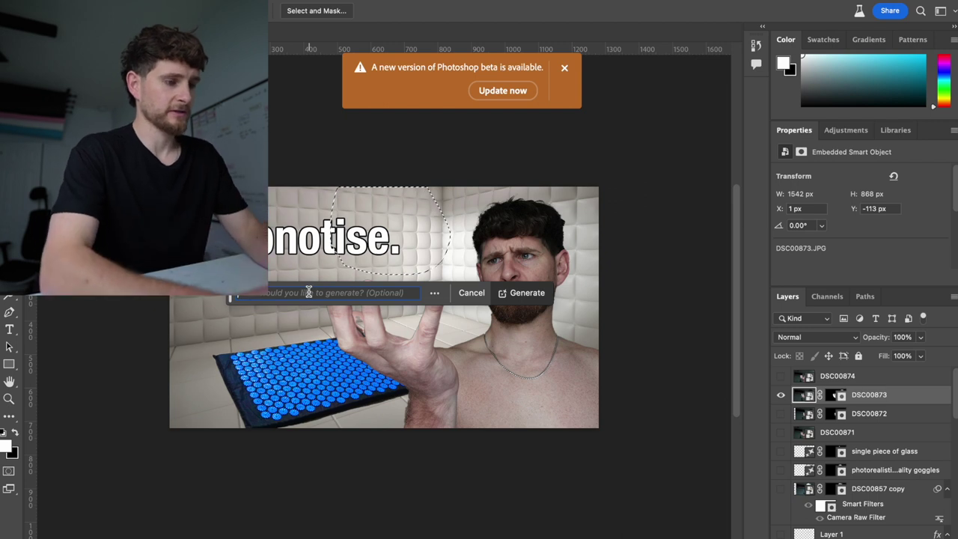
text(hanging d)
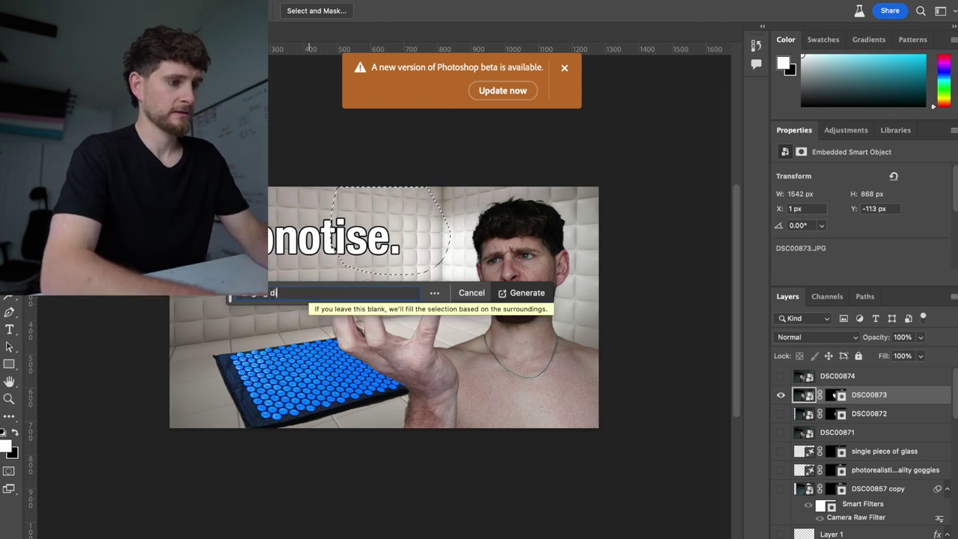
text(isco ball)
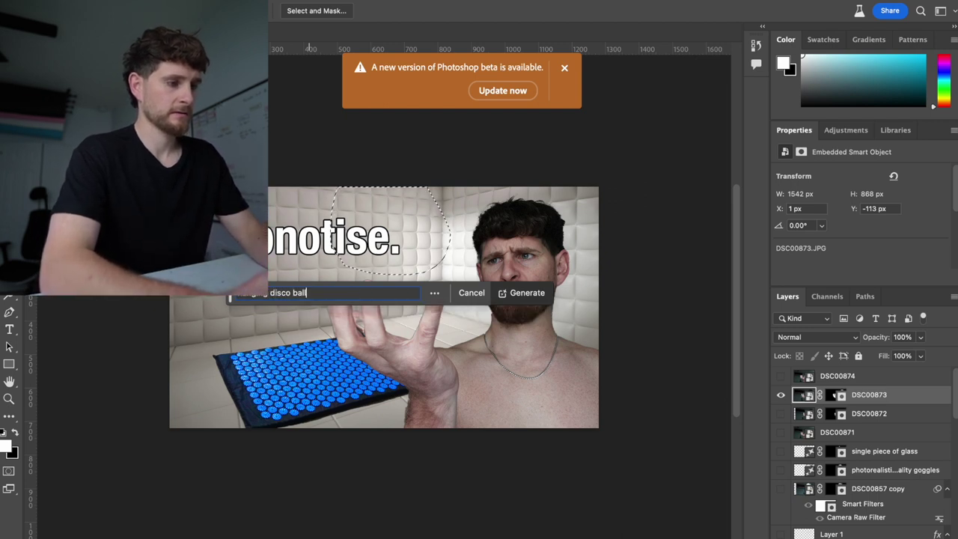
key(Return)
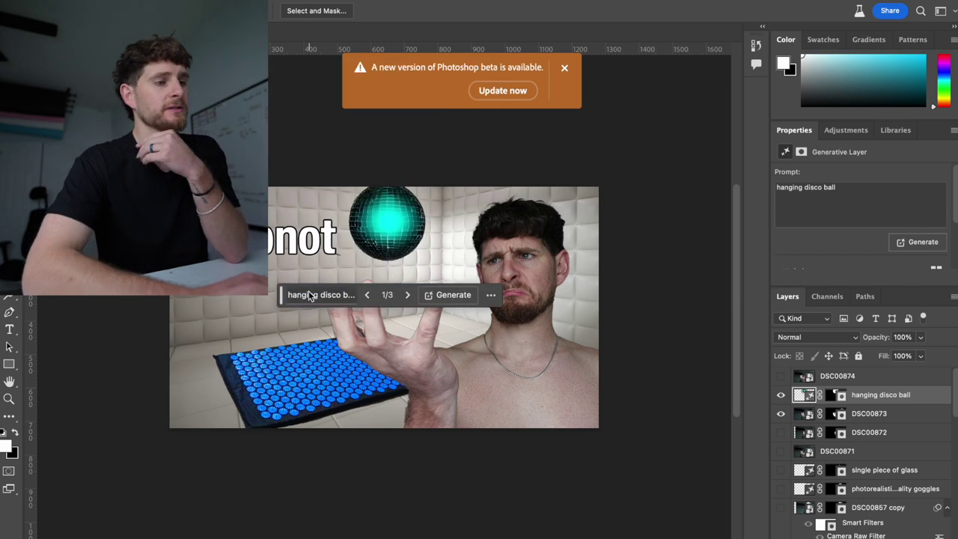
click(406, 295)
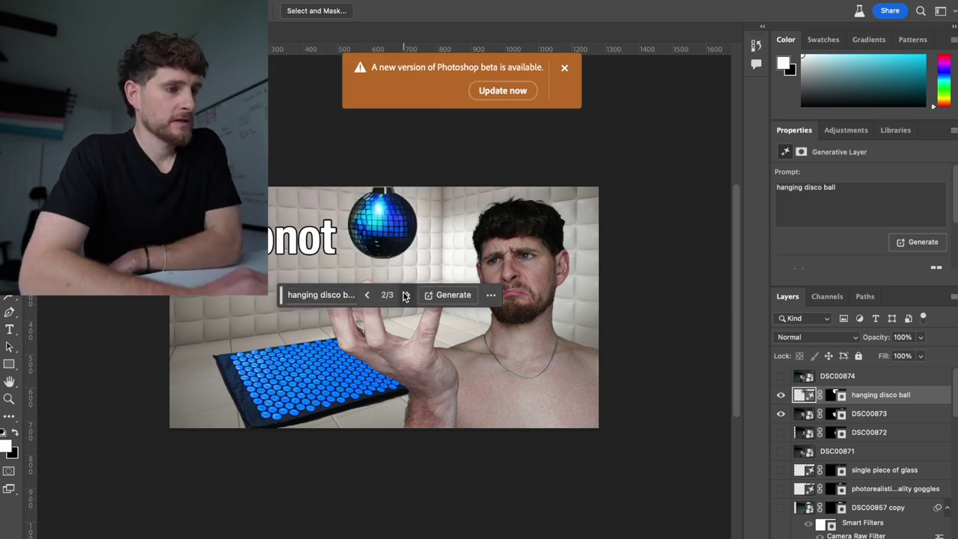
click(405, 294)
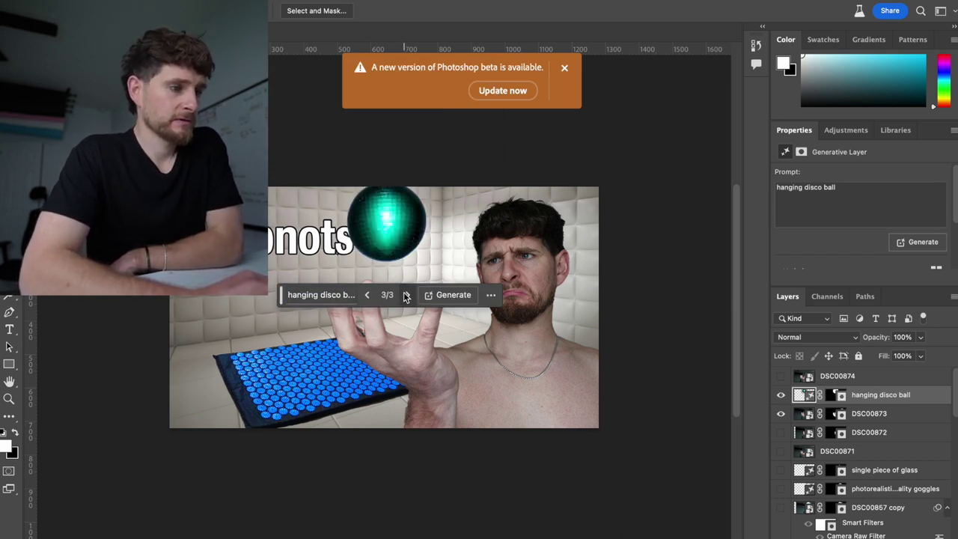
Regenerate the disco ball with the prompt "photorealistic, high detail, silver hanging disco ball" and browse through to the third variation.
click(309, 295)
drag(268, 295, 210, 299)
key(Left)
text(photorealisti)
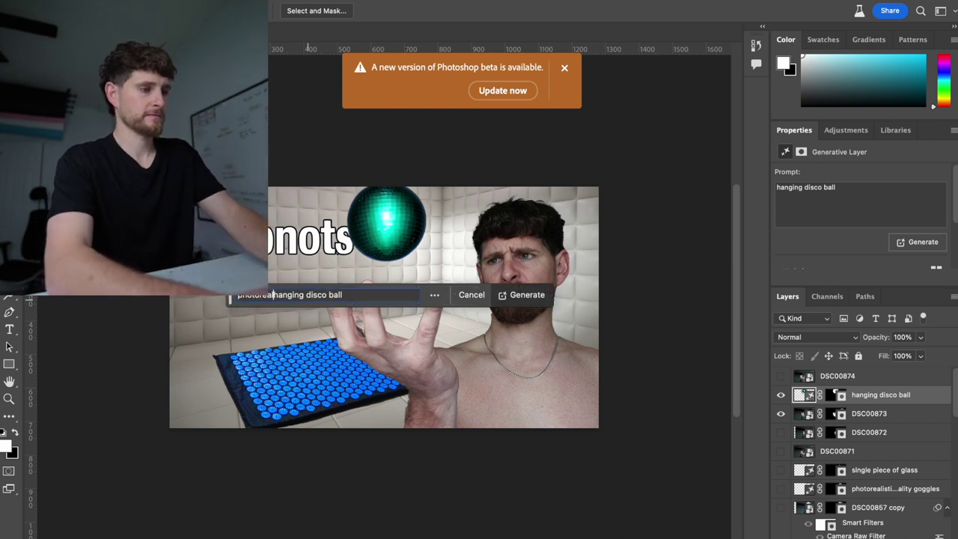
text(c, high detail)
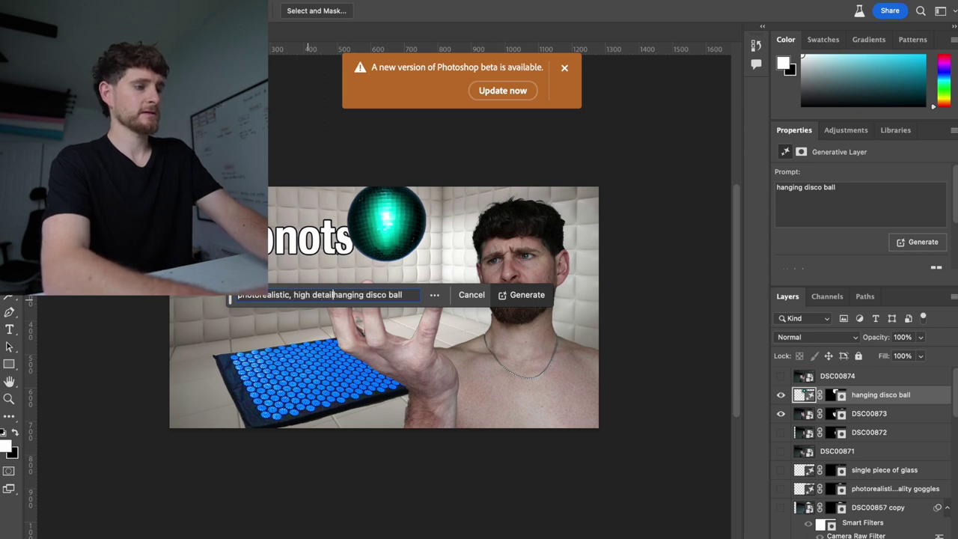
text(  silver)
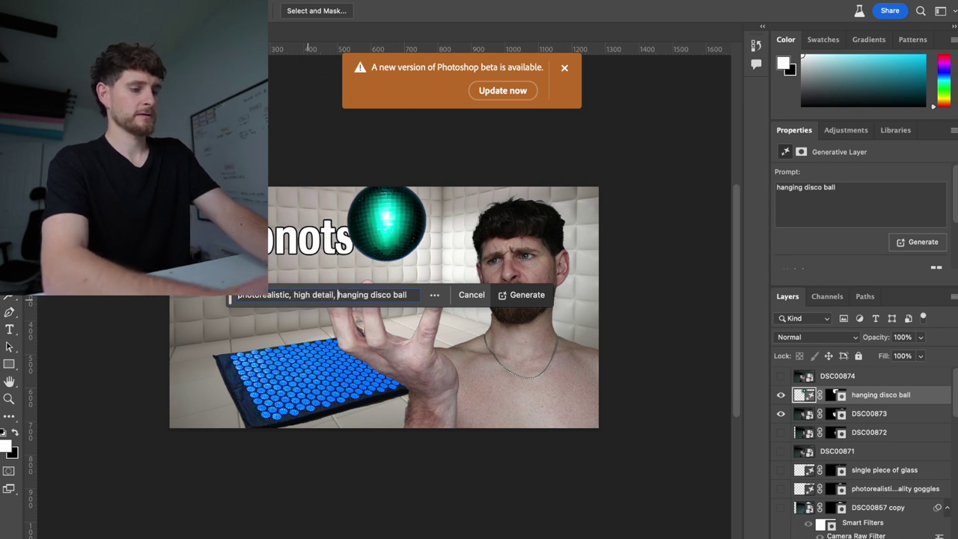
key(Return)
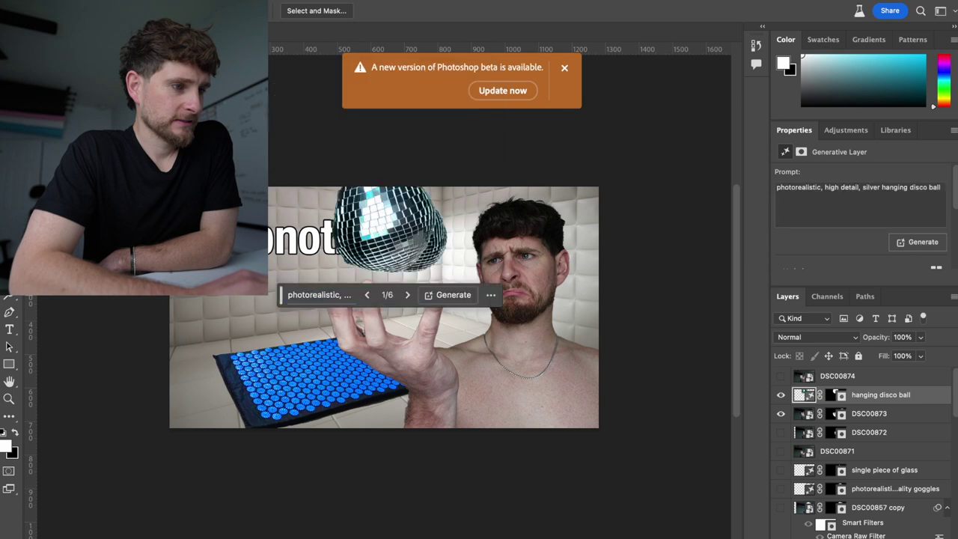
click(408, 296)
click(408, 295)
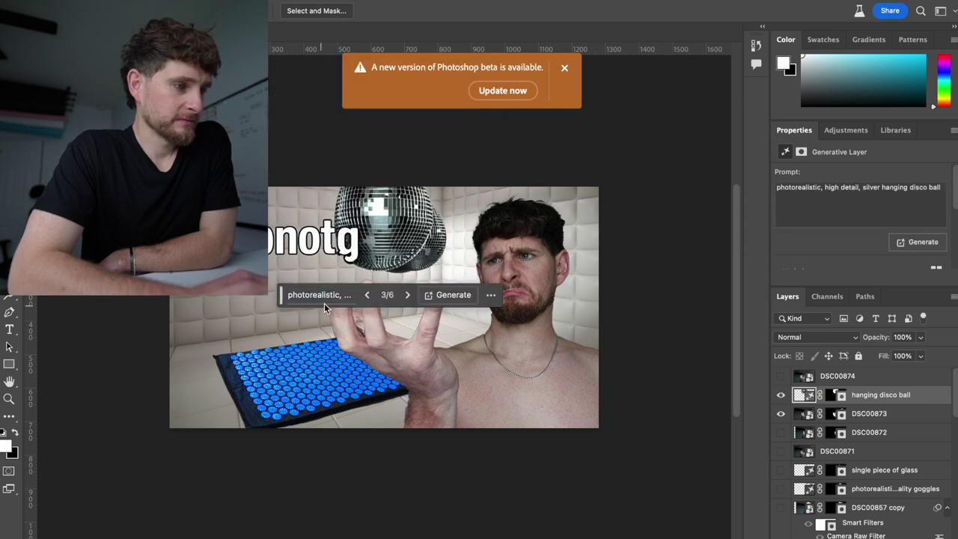
Regenerate the fill with the prompt "photorealistic, high detail, single silver hanging disco ball" and choose the second variation.
click(329, 297)
triple_click(395, 294)
drag(395, 294, 464, 294)
click(330, 295)
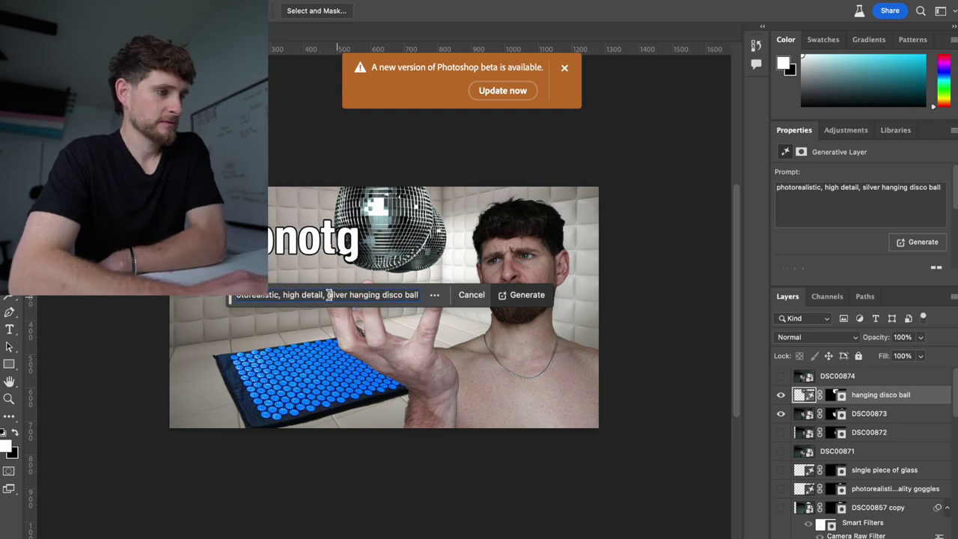
text(single)
key(Return)
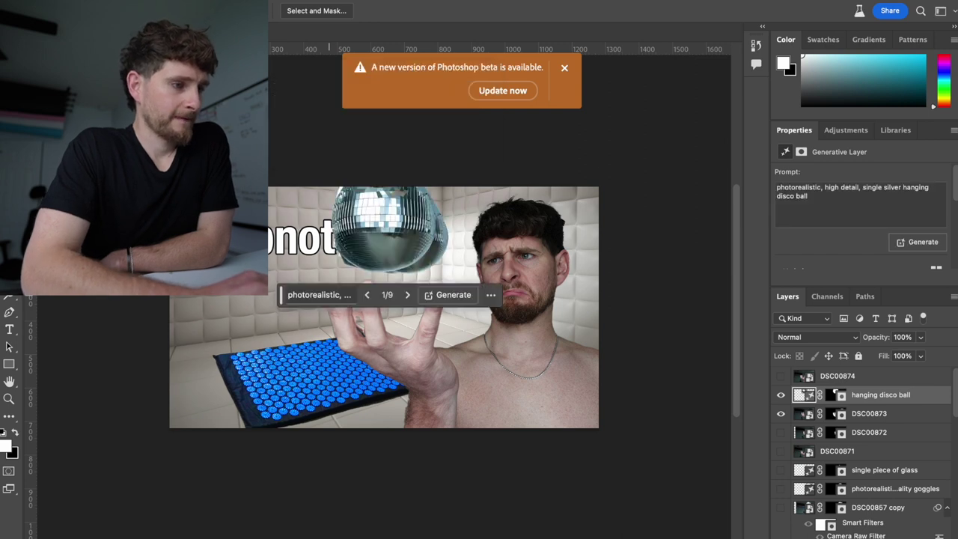
click(407, 294)
Hide the "hypnotise." text layer.
scroll(888, 424, down, 10)
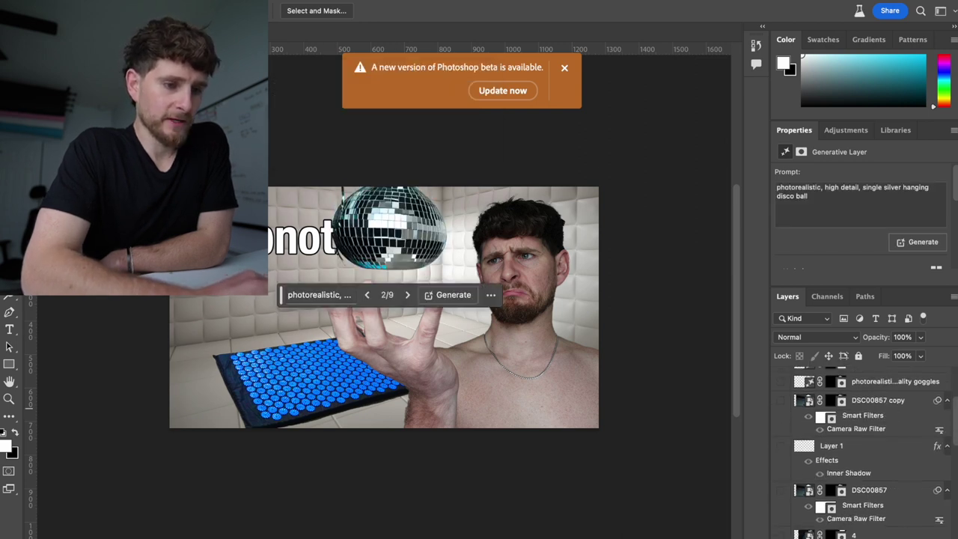
scroll(888, 424, up, 2)
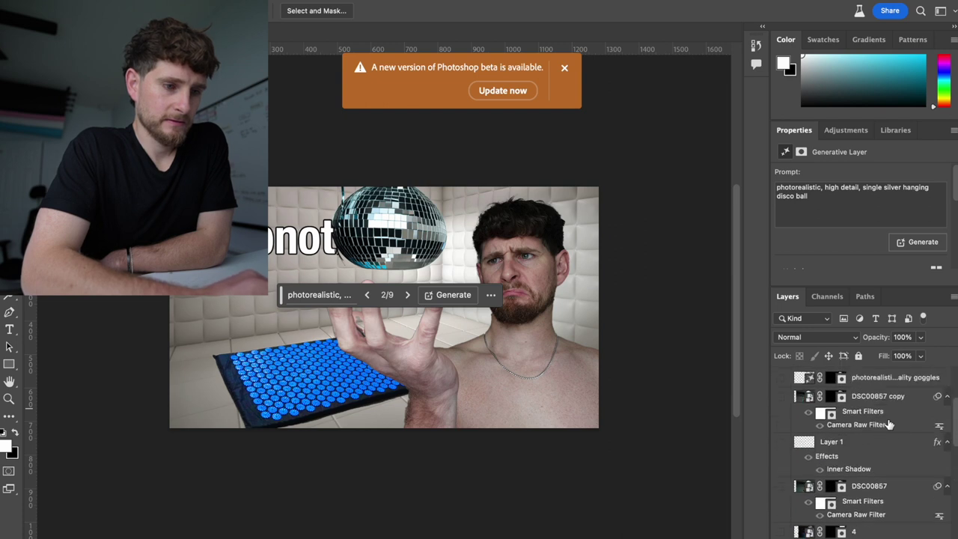
scroll(888, 424, down, 5)
click(781, 497)
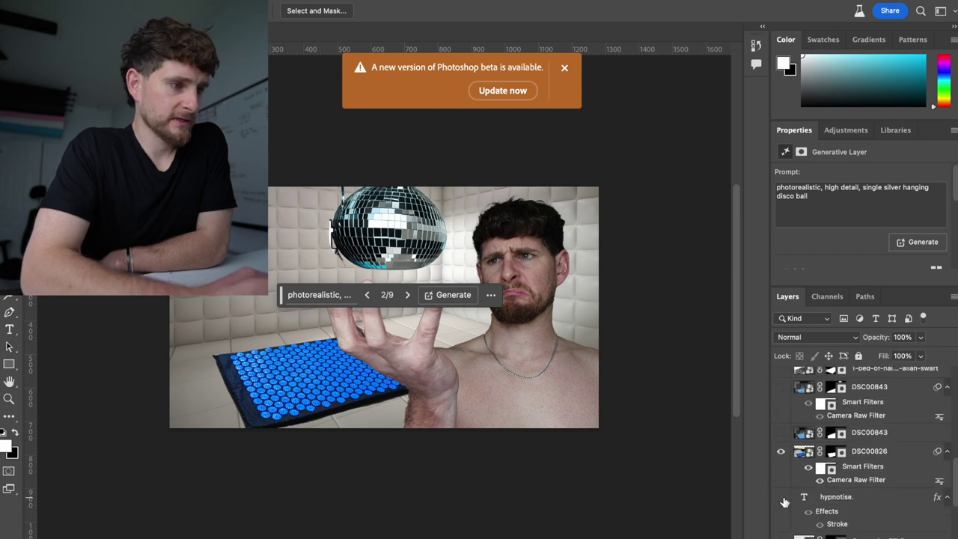
Regenerate the disco ball with the same single silver disco ball prompt and browse through to the third variation.
click(449, 295)
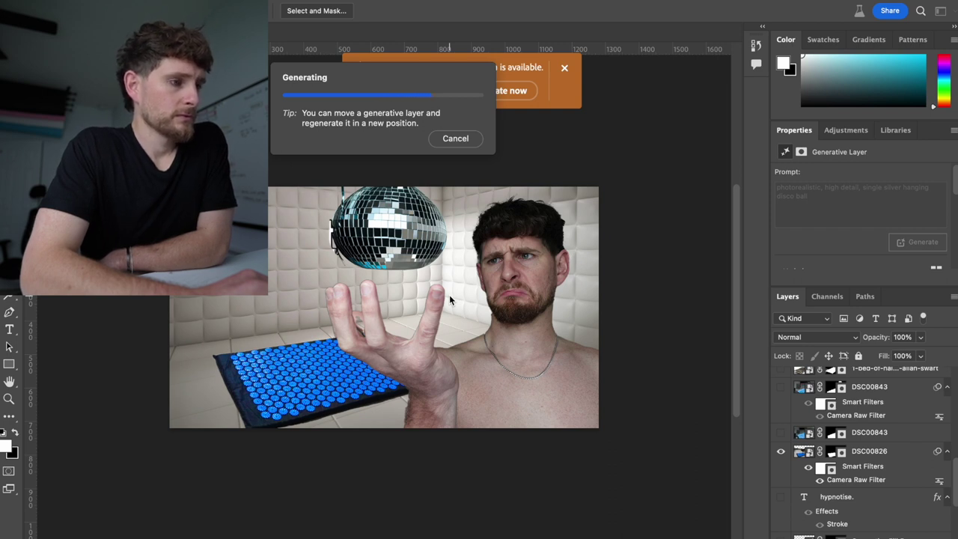
click(407, 294)
click(407, 295)
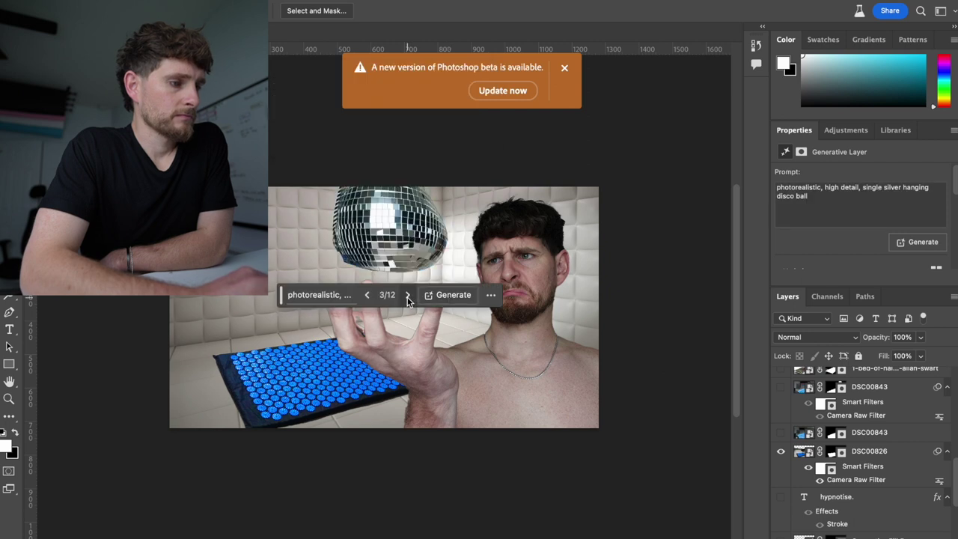
Regenerate the disco ball with the prompt "photorealistic, high detail, hanging disco ball" and browse through to the third variation.
click(327, 294)
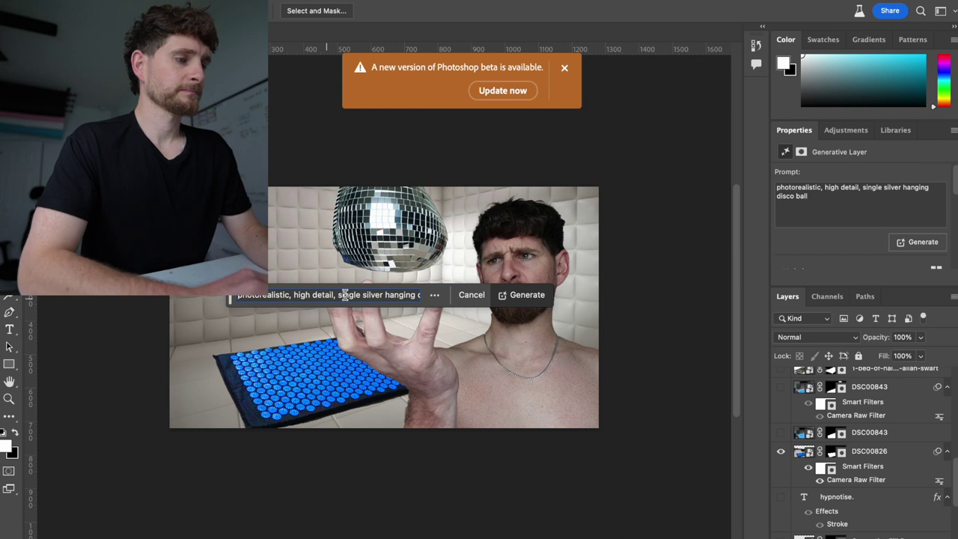
double_click(370, 294)
key(BackSpace)
key(BackSpace)
key(BackSpace)
key(BackSpace)
key(BackSpace)
key(BackSpace)
key(BackSpace)
key(BackSpace)
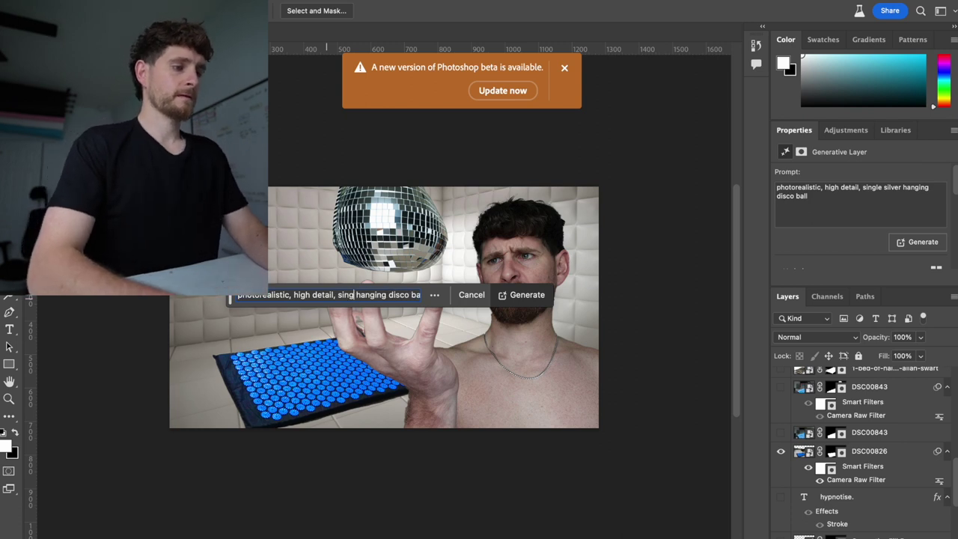
key(BackSpace)
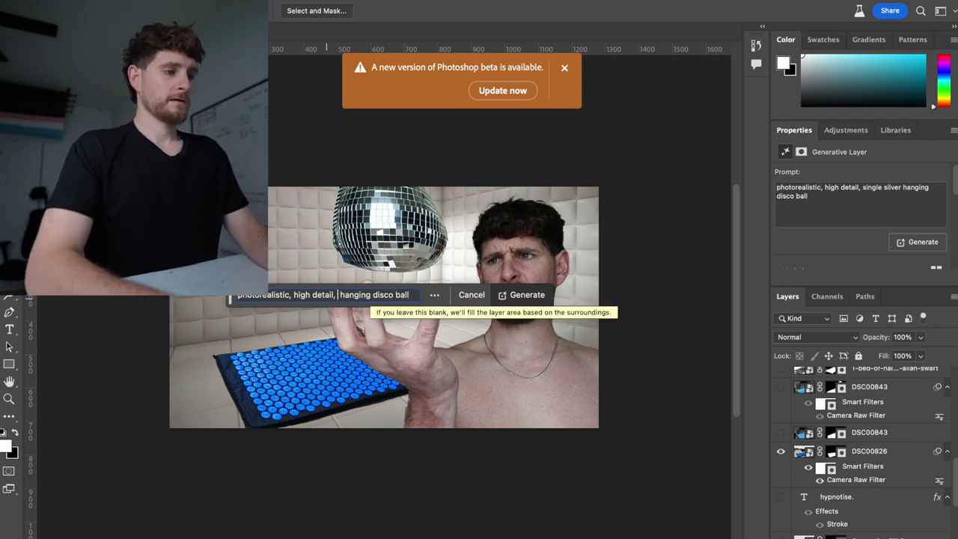
key(BackSpace)
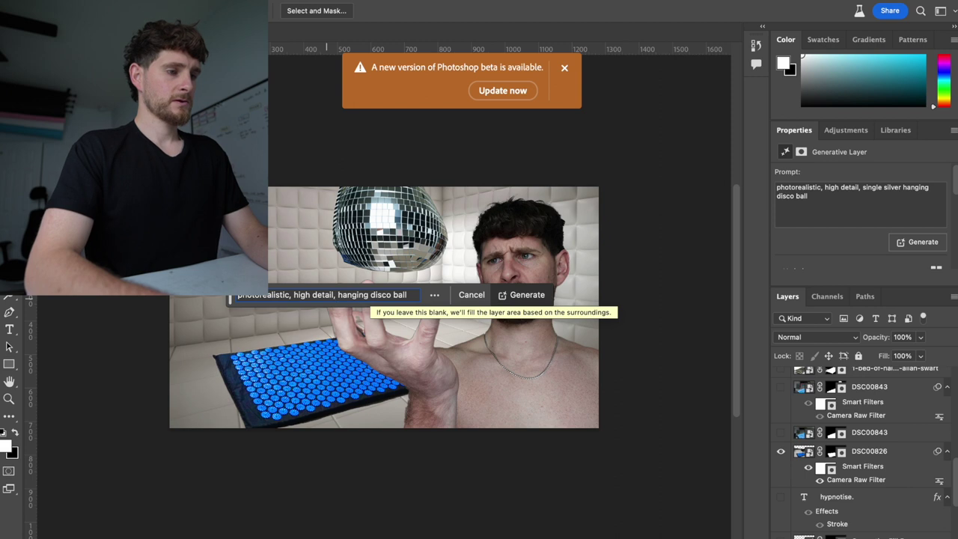
key(Return)
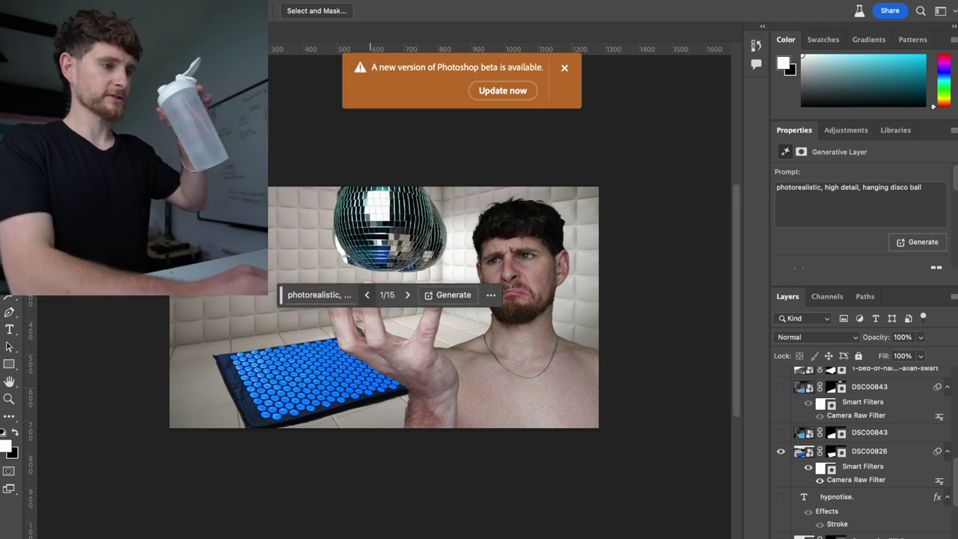
click(406, 295)
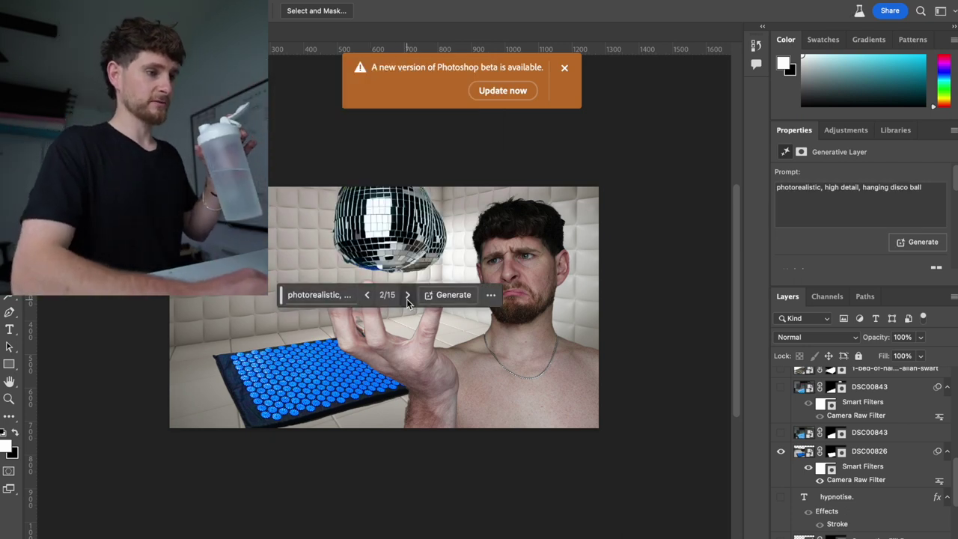
click(406, 295)
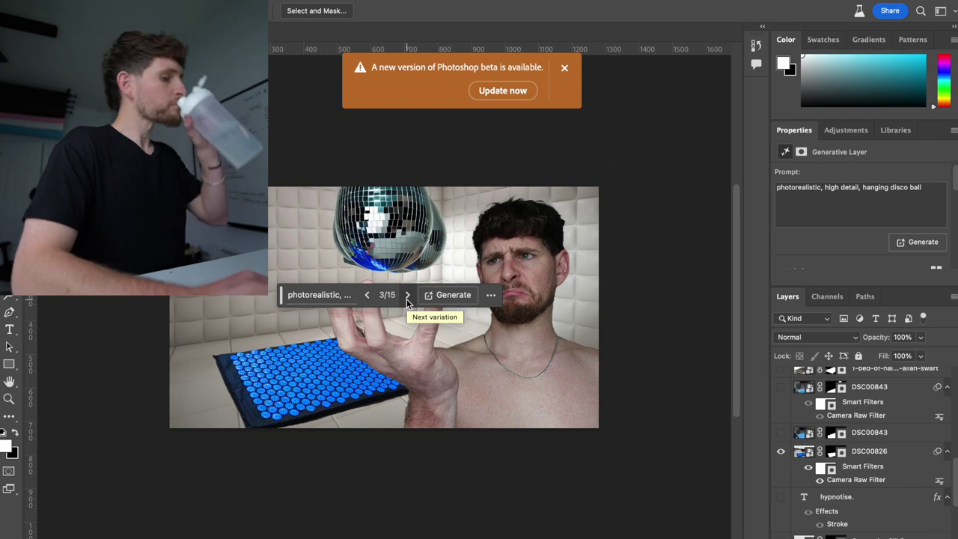
Try a Generative Fill over the whole canvas with the prompt "photorealist, high detail, give this a disco feel", and delete the generated layer.
key(m)
drag(381, 299, 645, 492)
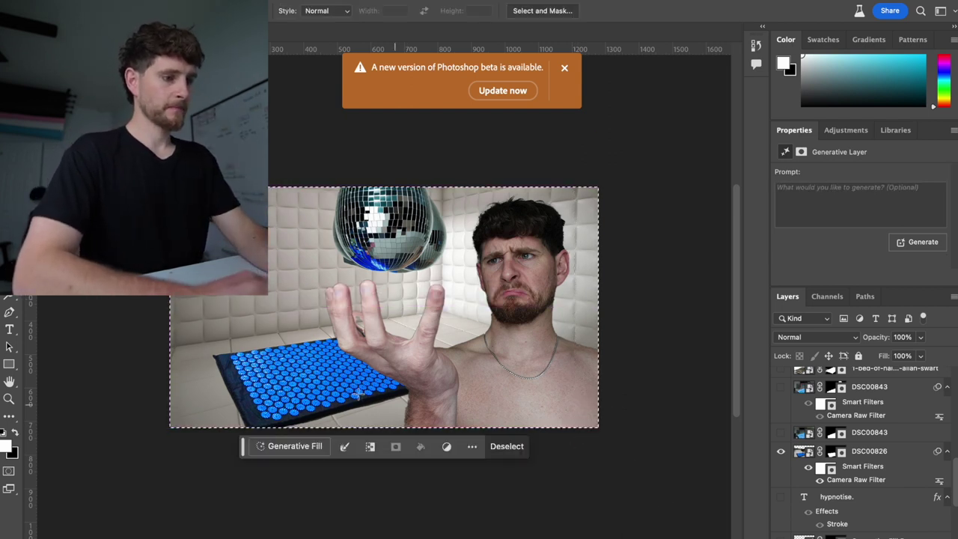
click(276, 447)
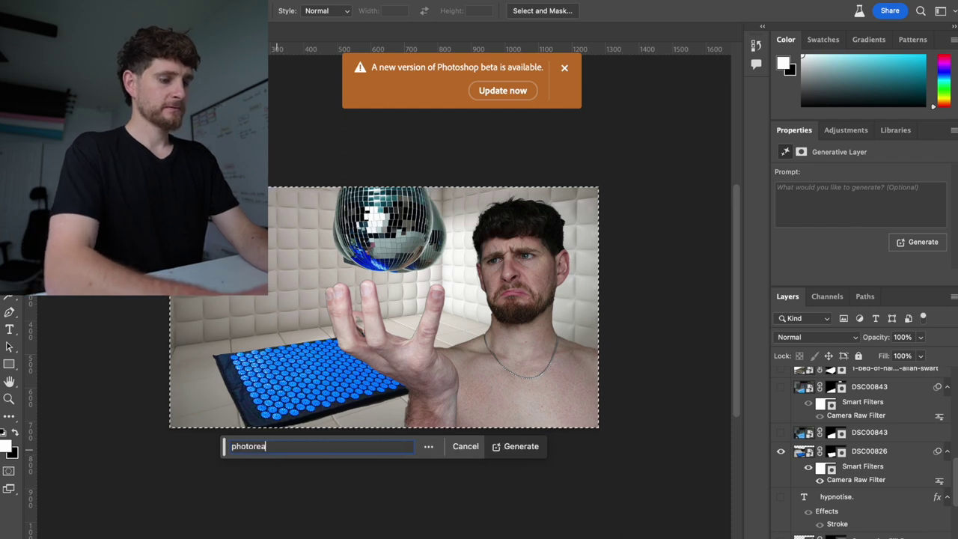
text(photorealist, high detail, give this a disco feel)
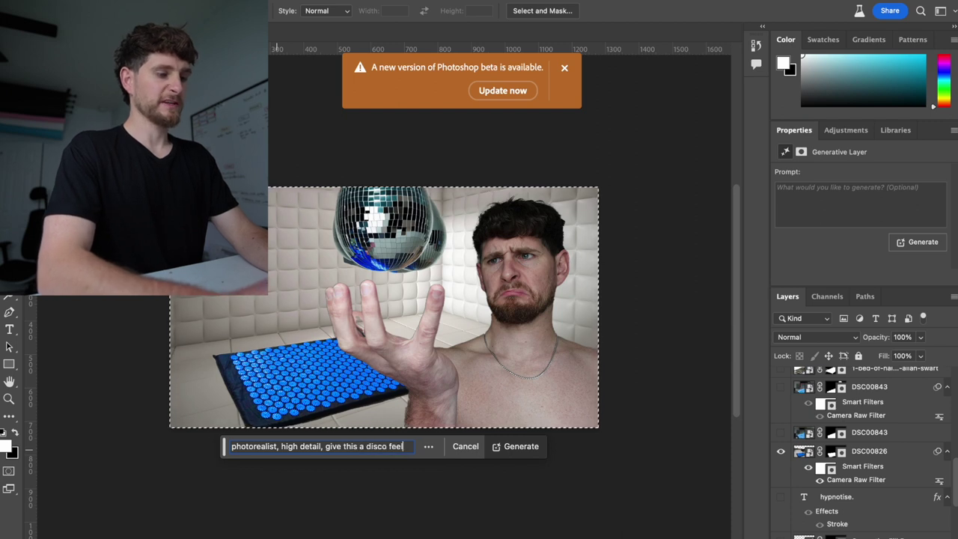
key(Return)
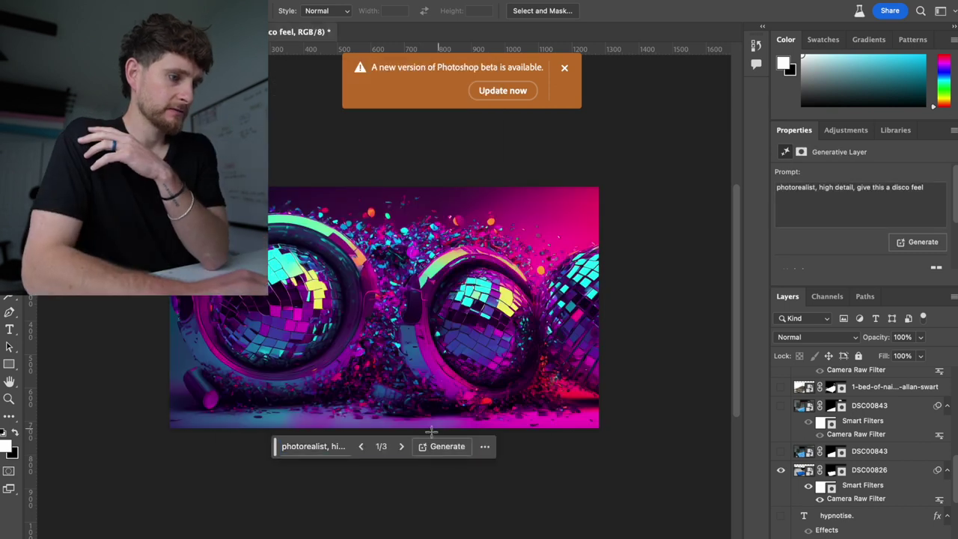
click(400, 447)
scroll(875, 461, up, 10)
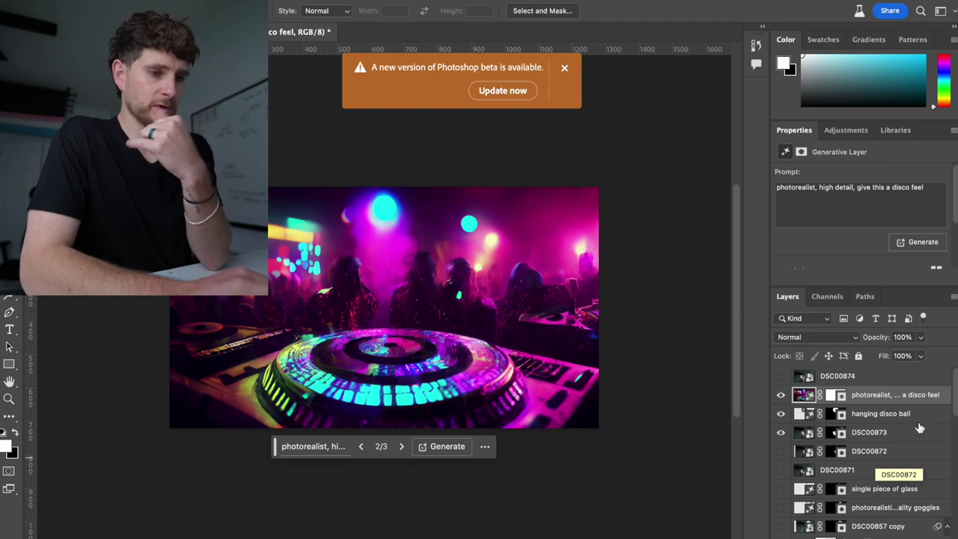
key(Delete)
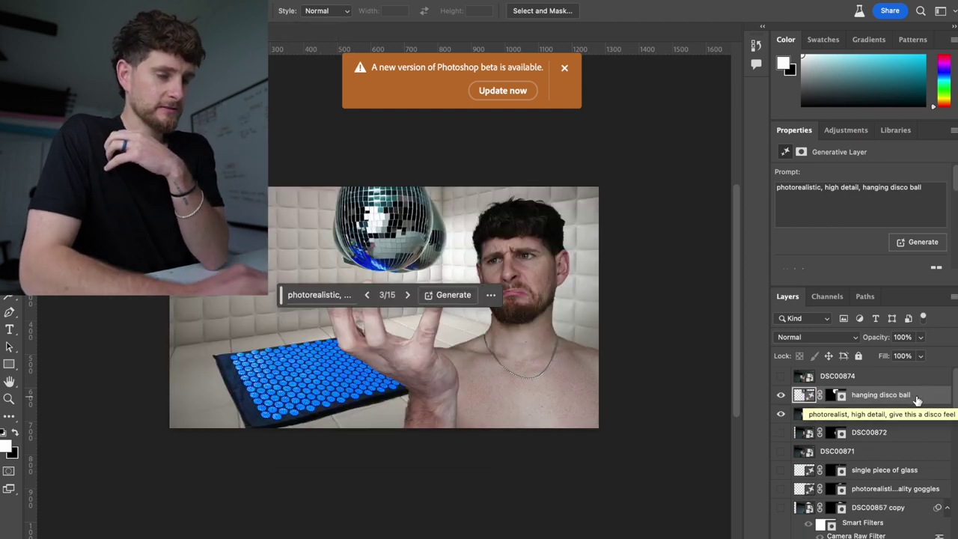
Select layer DSC00874.
click(926, 380)
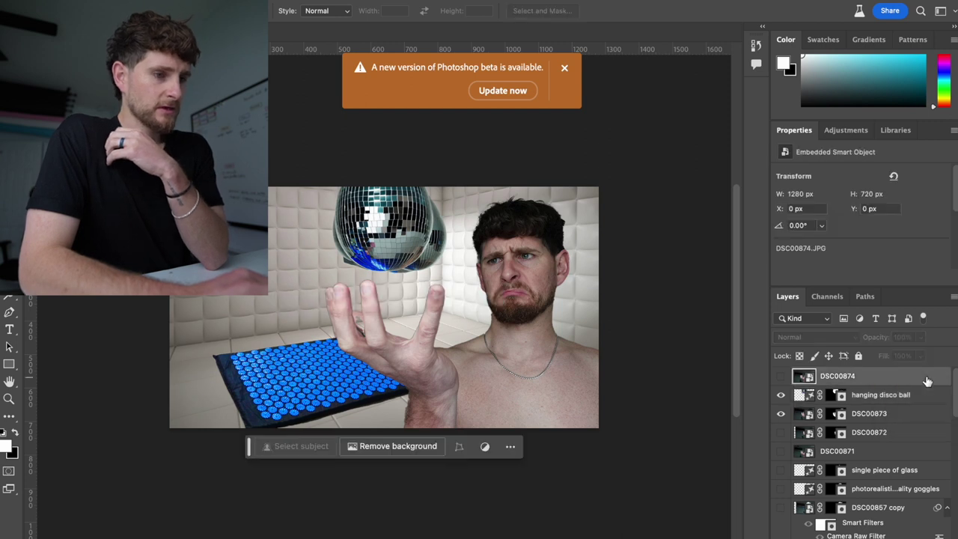